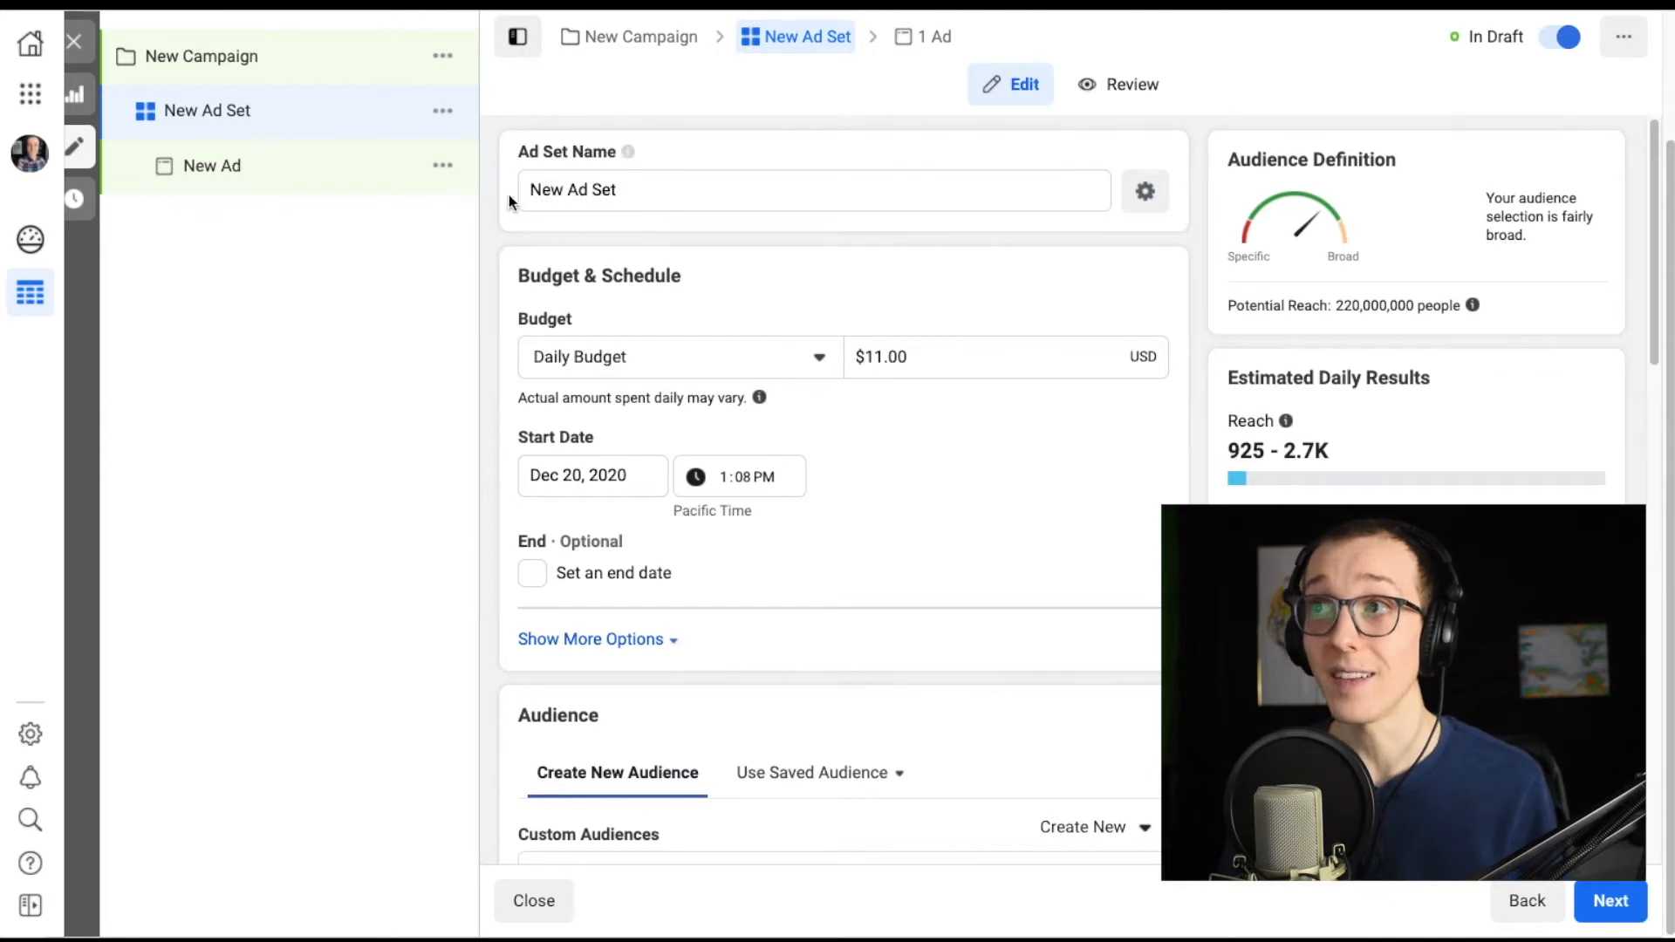
# Rename the new ad set as "Physical Fitness Ad Test".
pyautogui.click(640, 188)
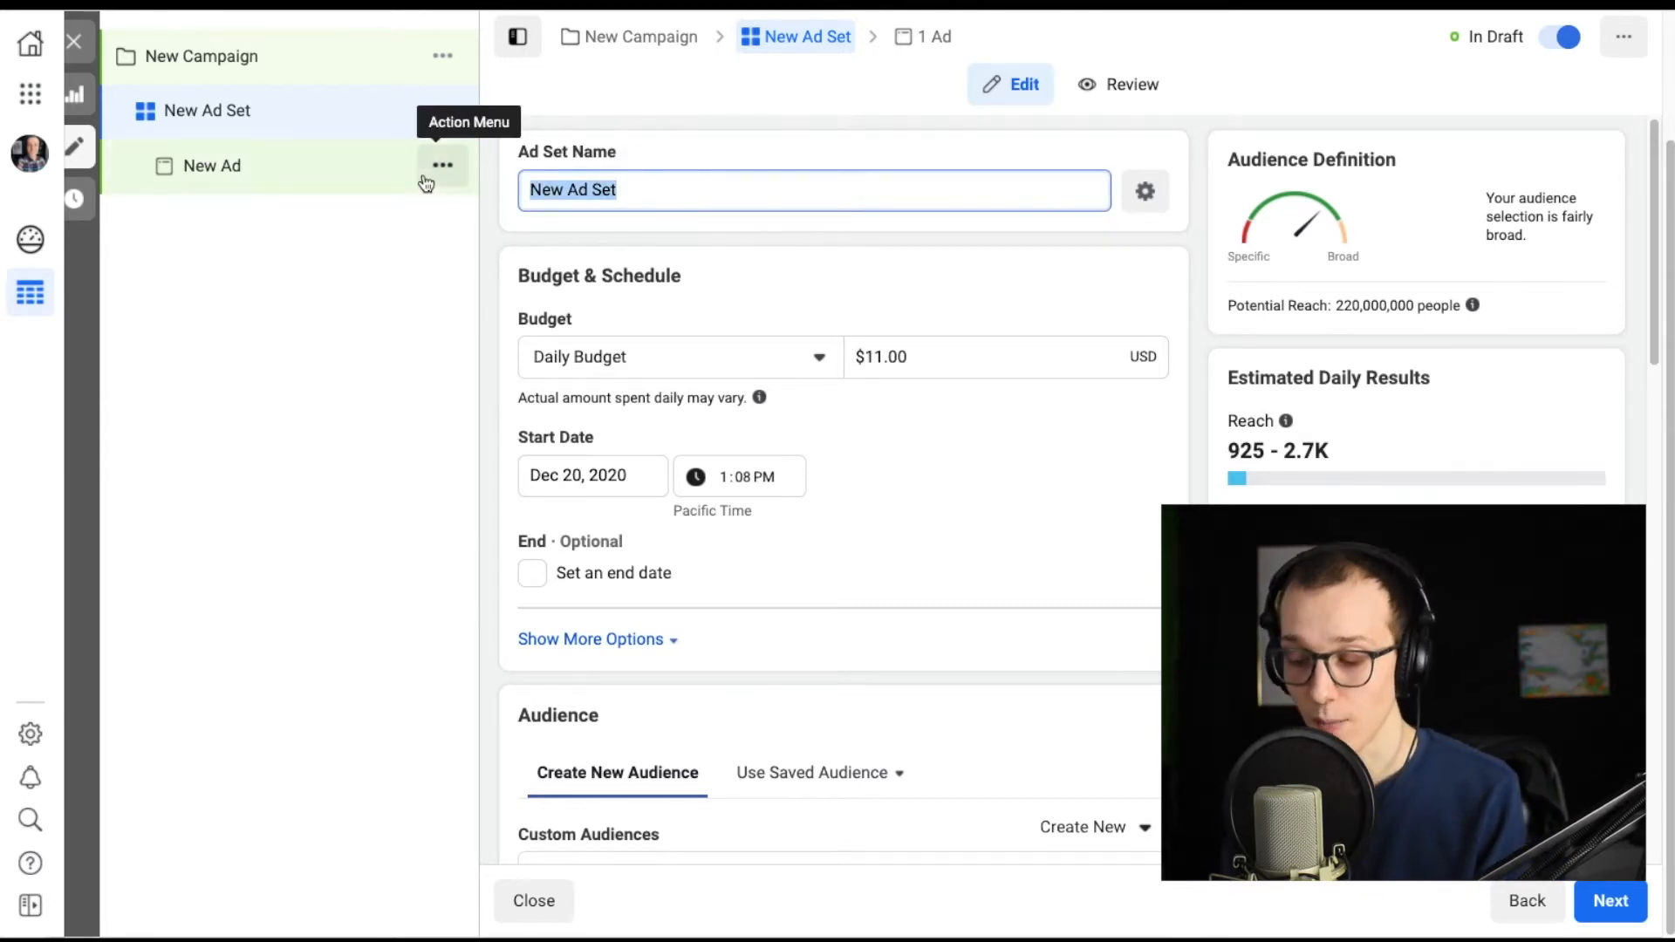
pyautogui.write('Physical F')
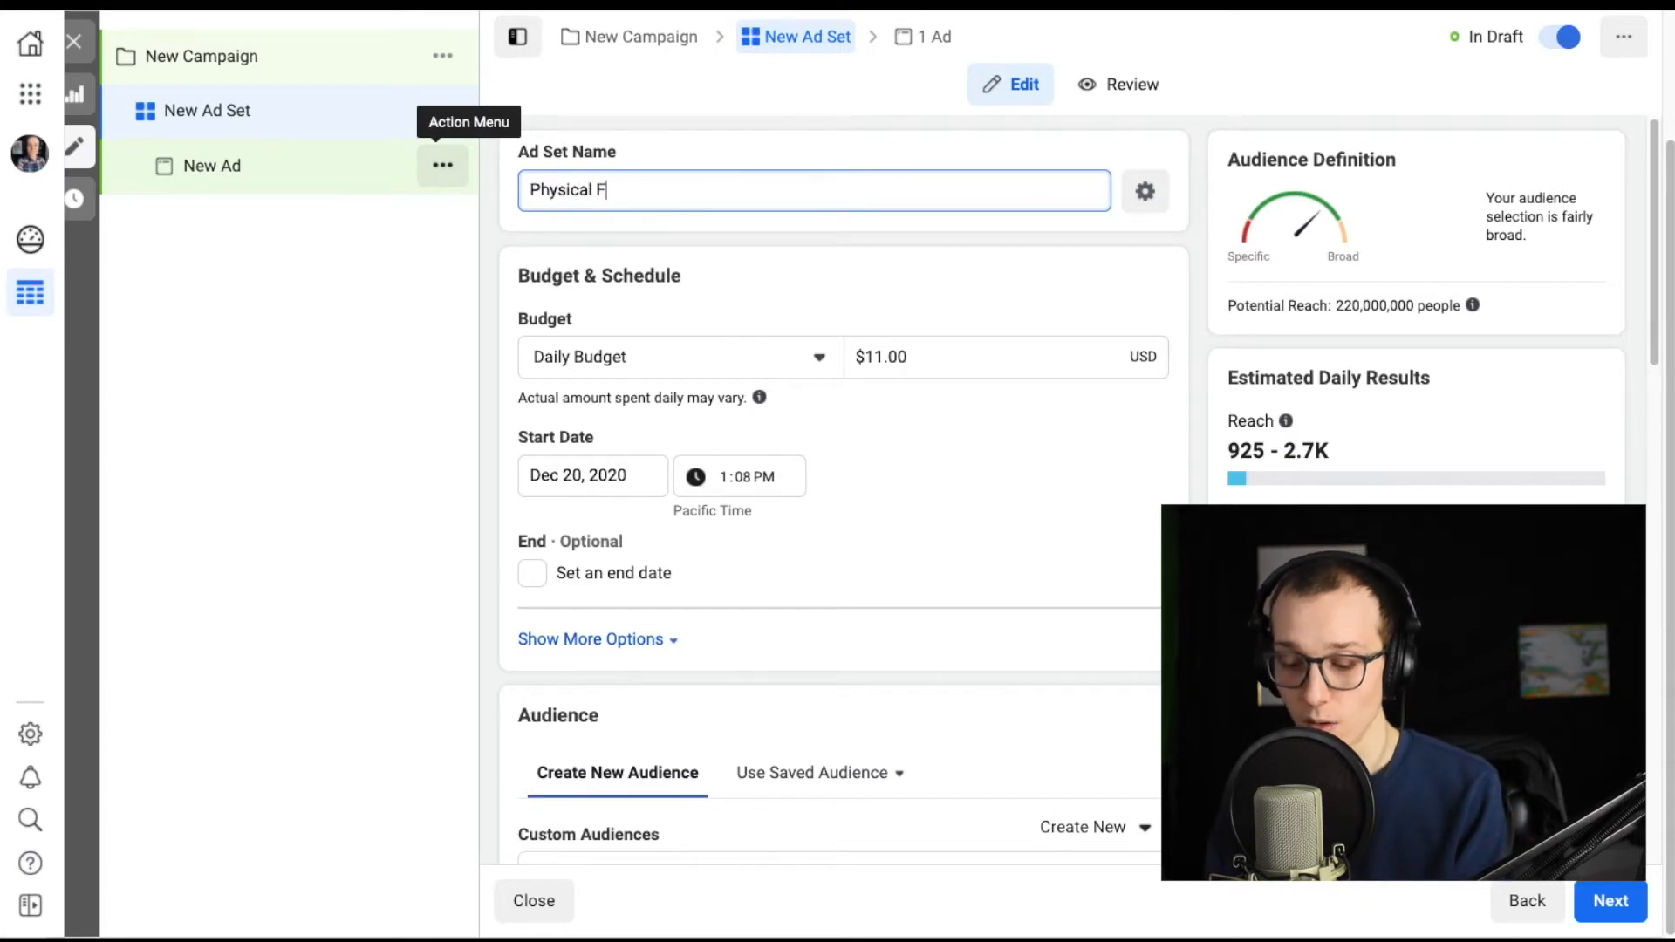
pyautogui.write('itness Ad Test')
pyautogui.click(888, 374)
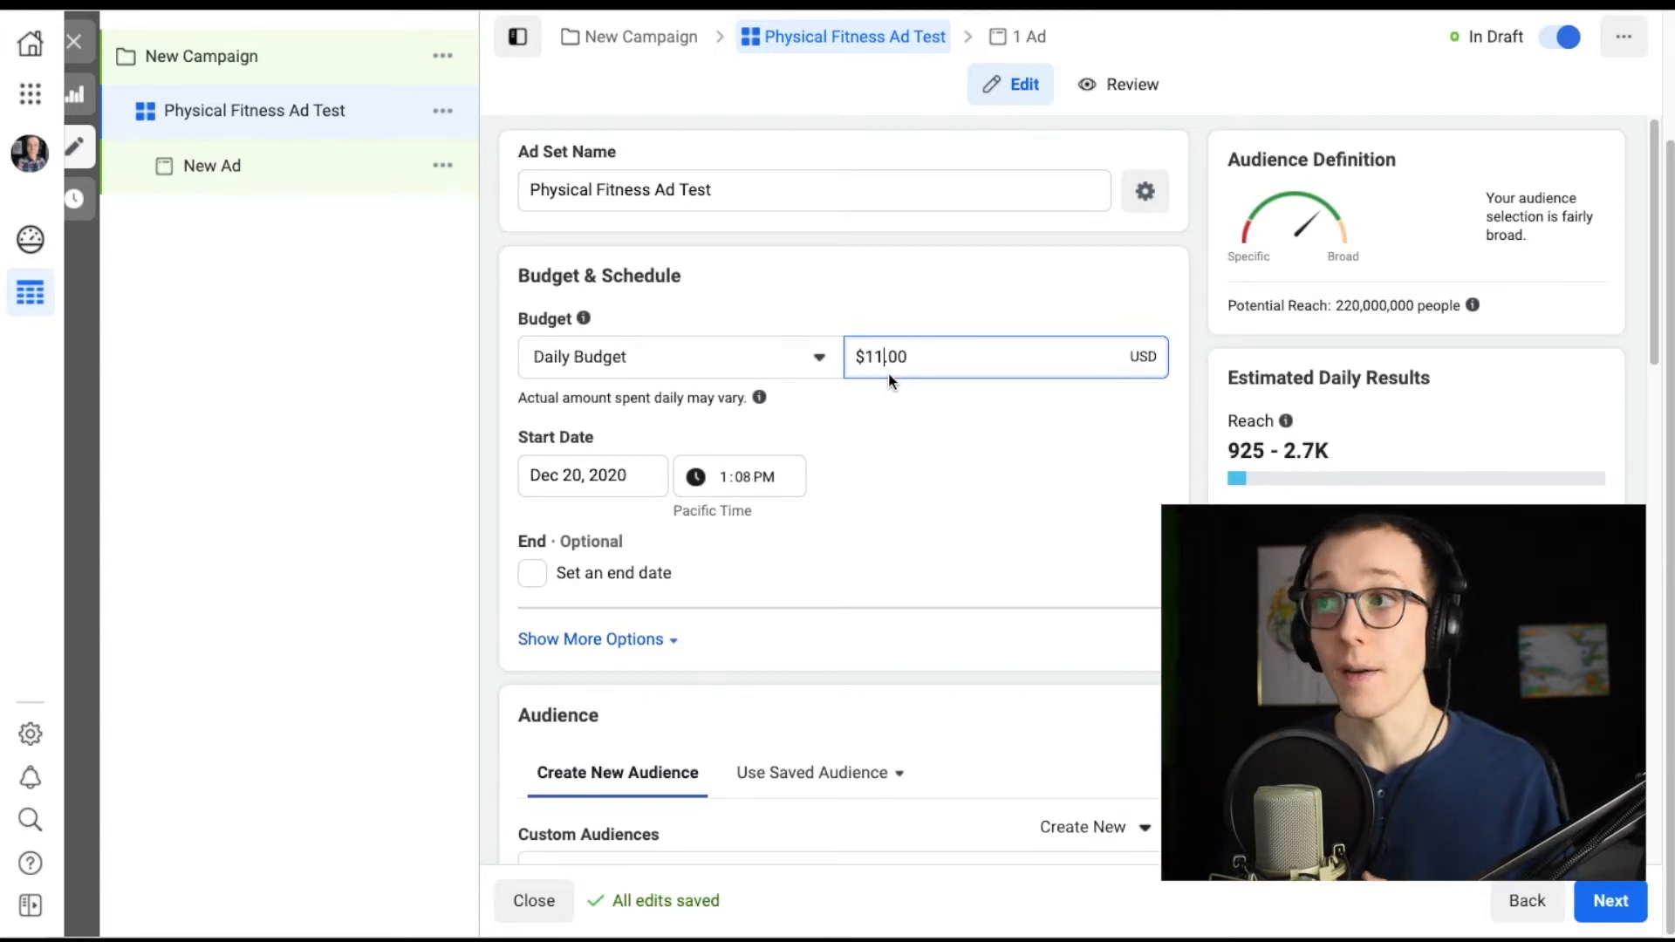
# Schedule the ad set to start on Dec 20, 2020 at 8:00 AM.
pyautogui.click(600, 474)
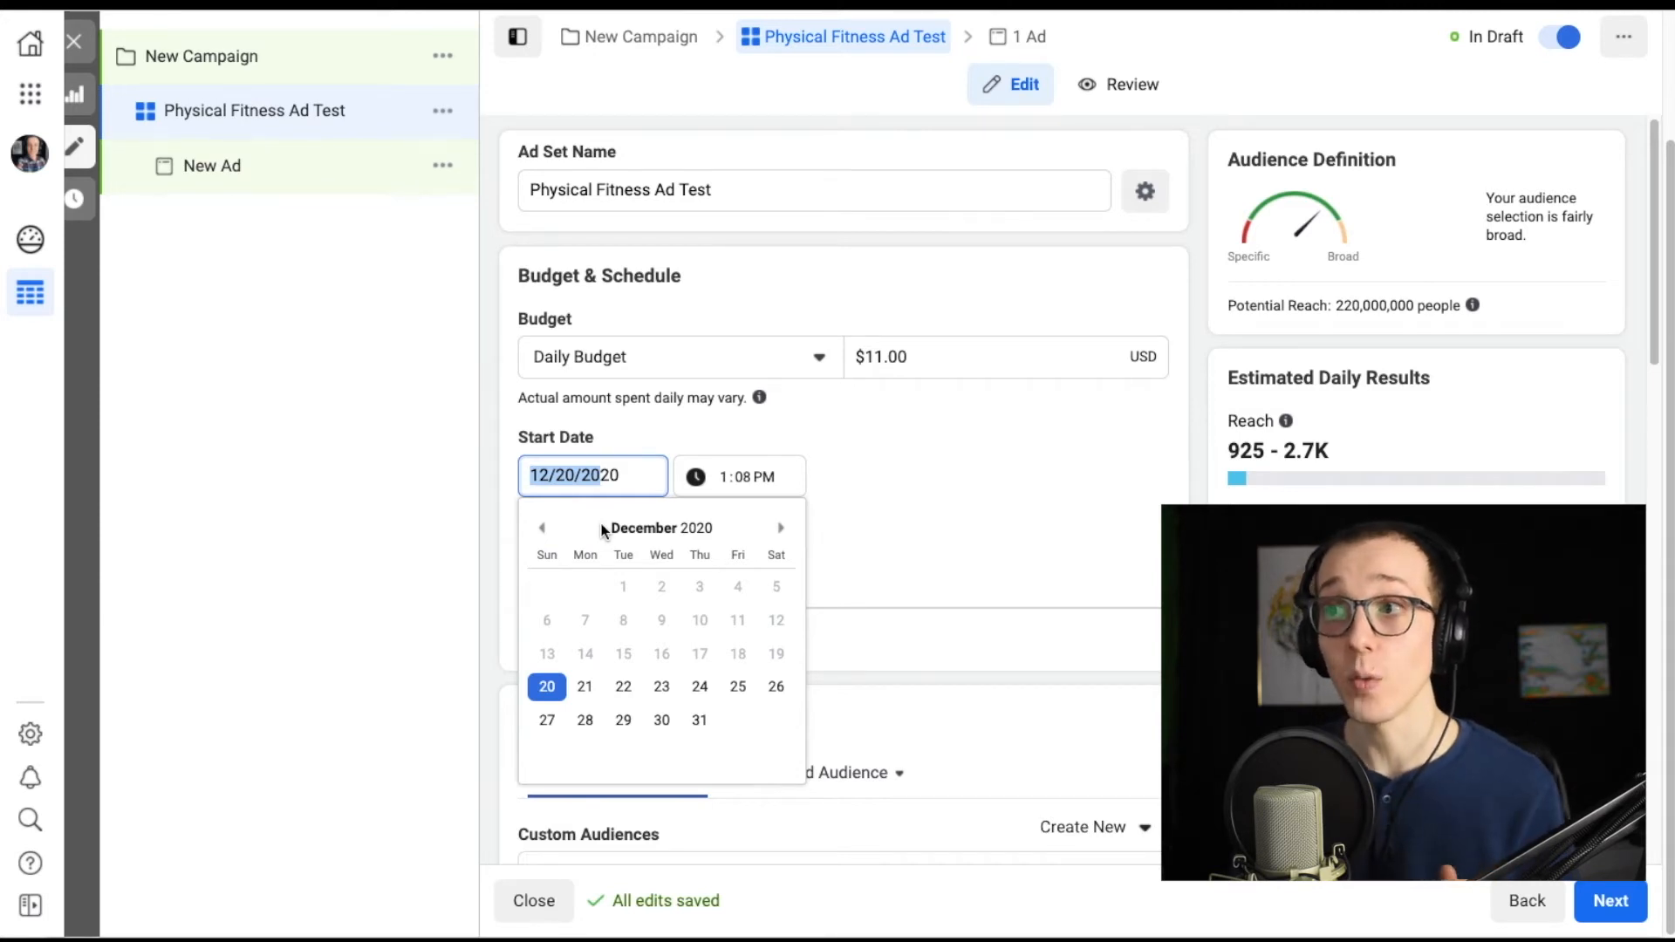
pyautogui.click(553, 685)
pyautogui.click(719, 475)
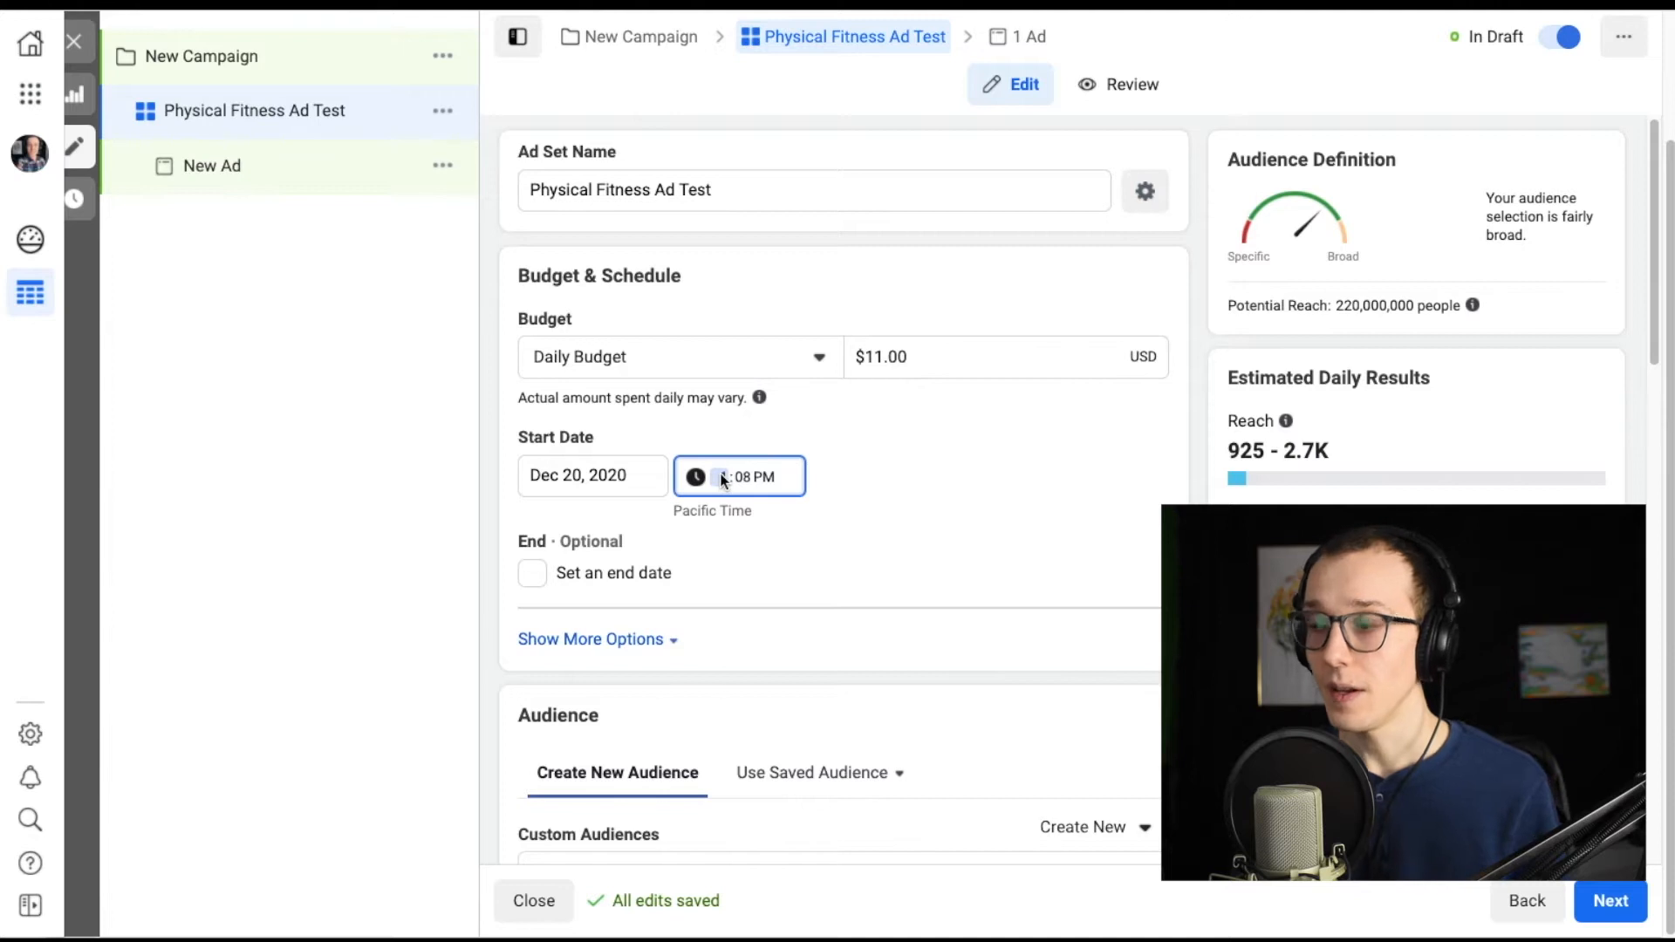
pyautogui.write('80')
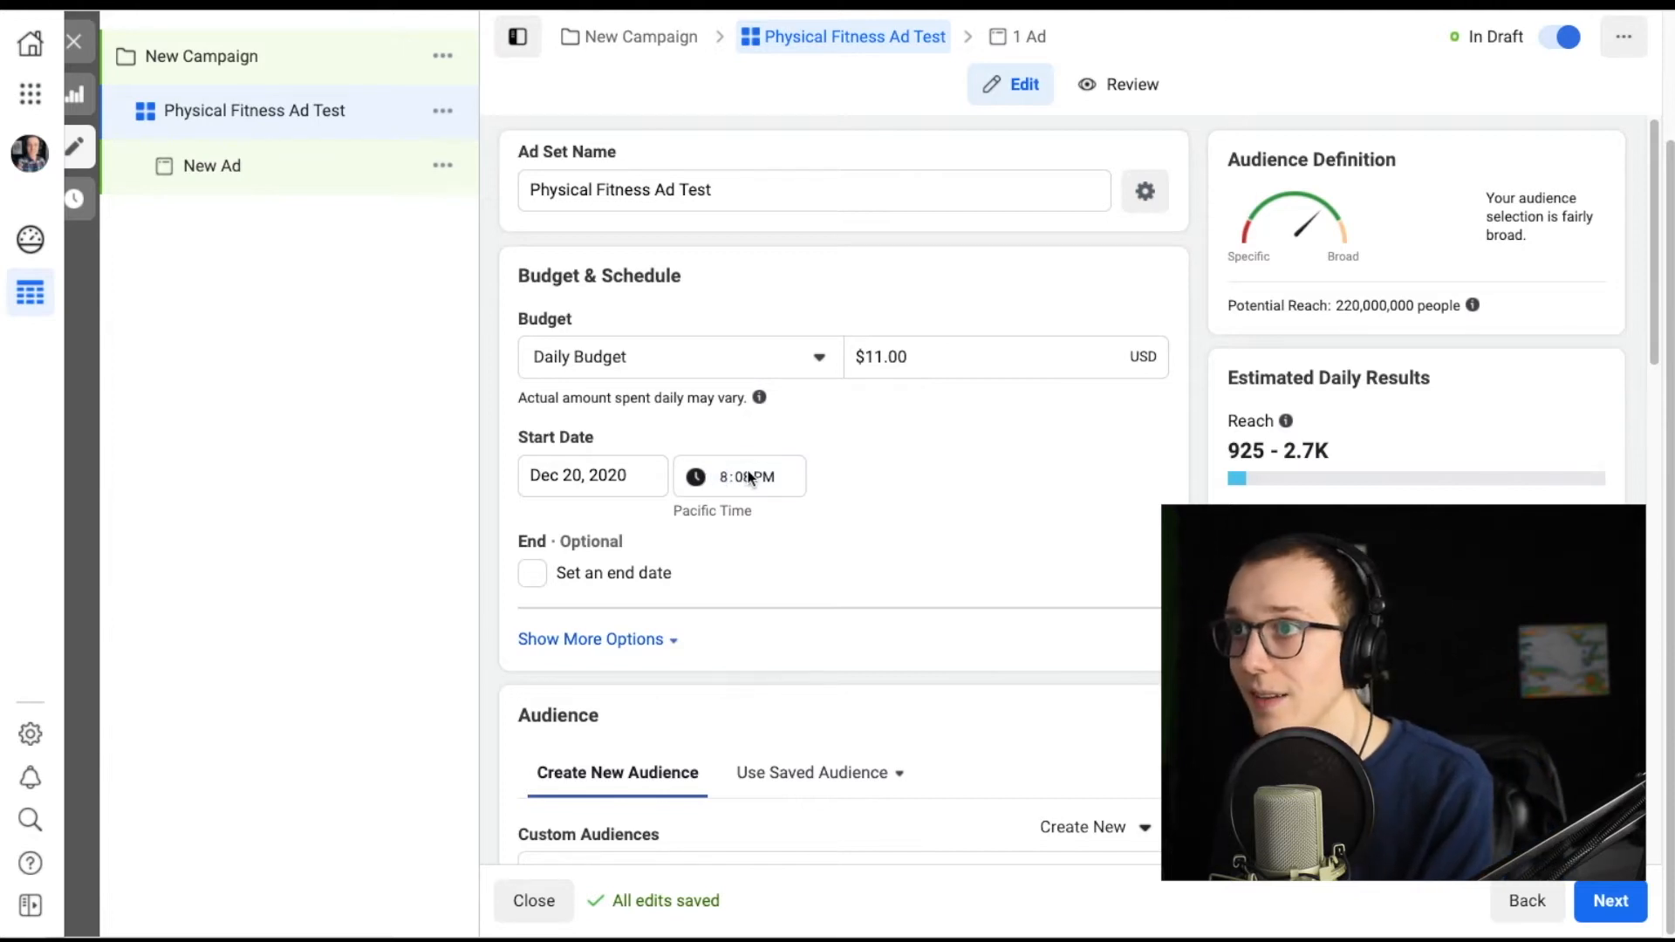
pyautogui.click(757, 476)
pyautogui.write('a')
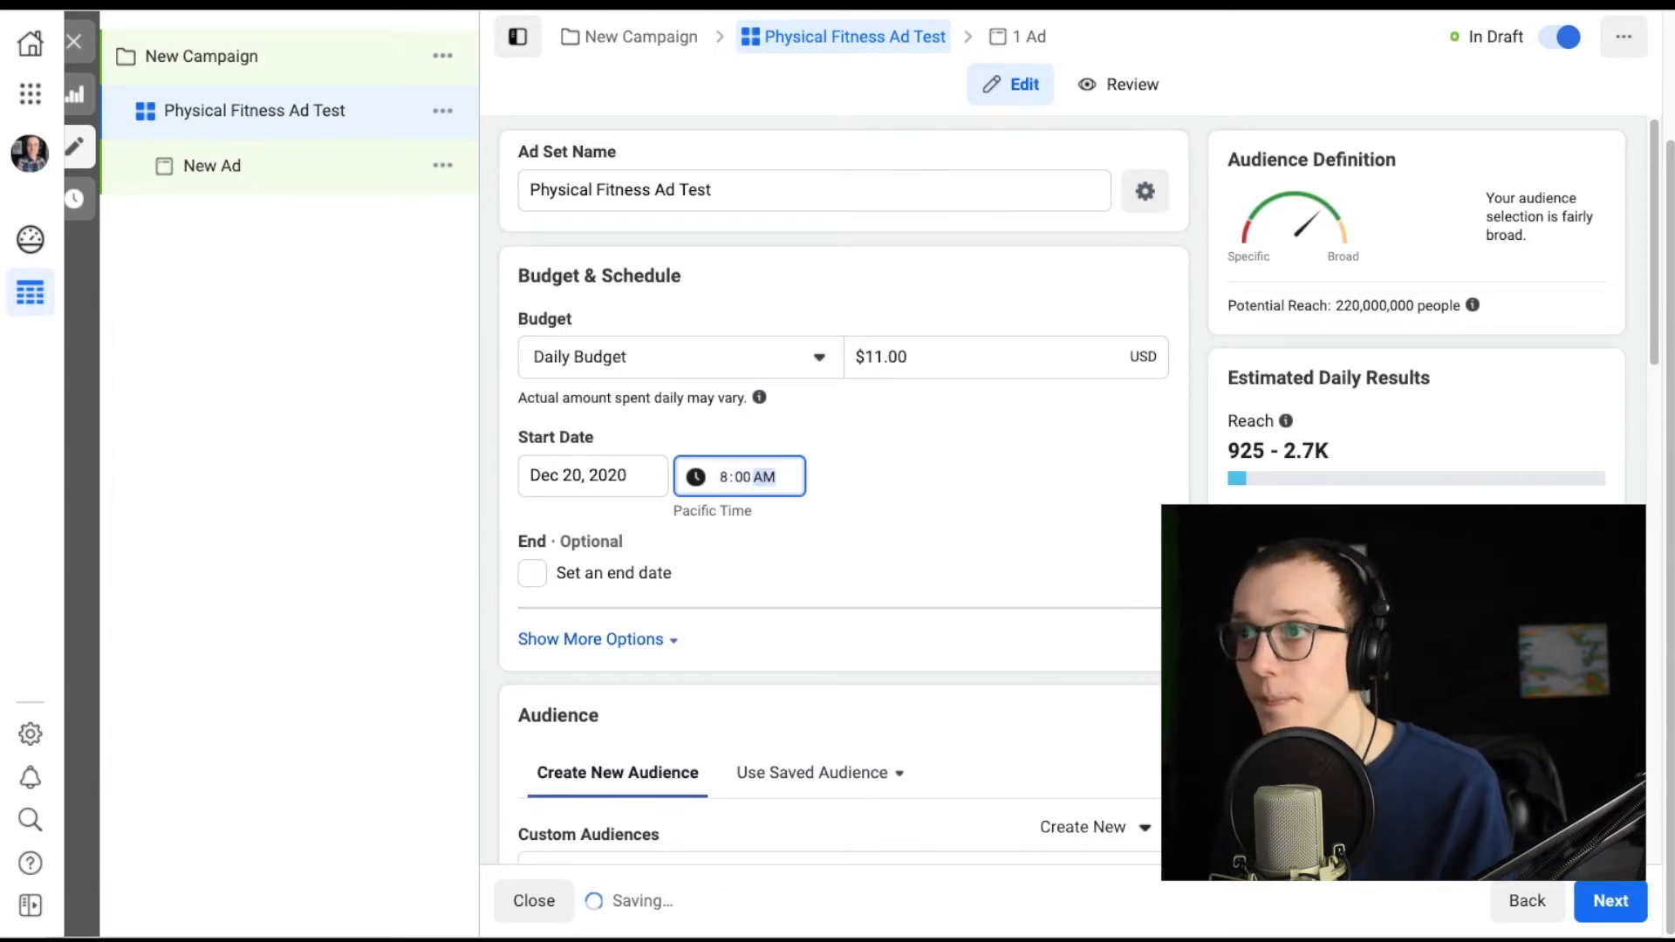
# Try the optional end date setting in the ad set's schedule and leave it off.
pyautogui.scroll(-1, 594, 551)
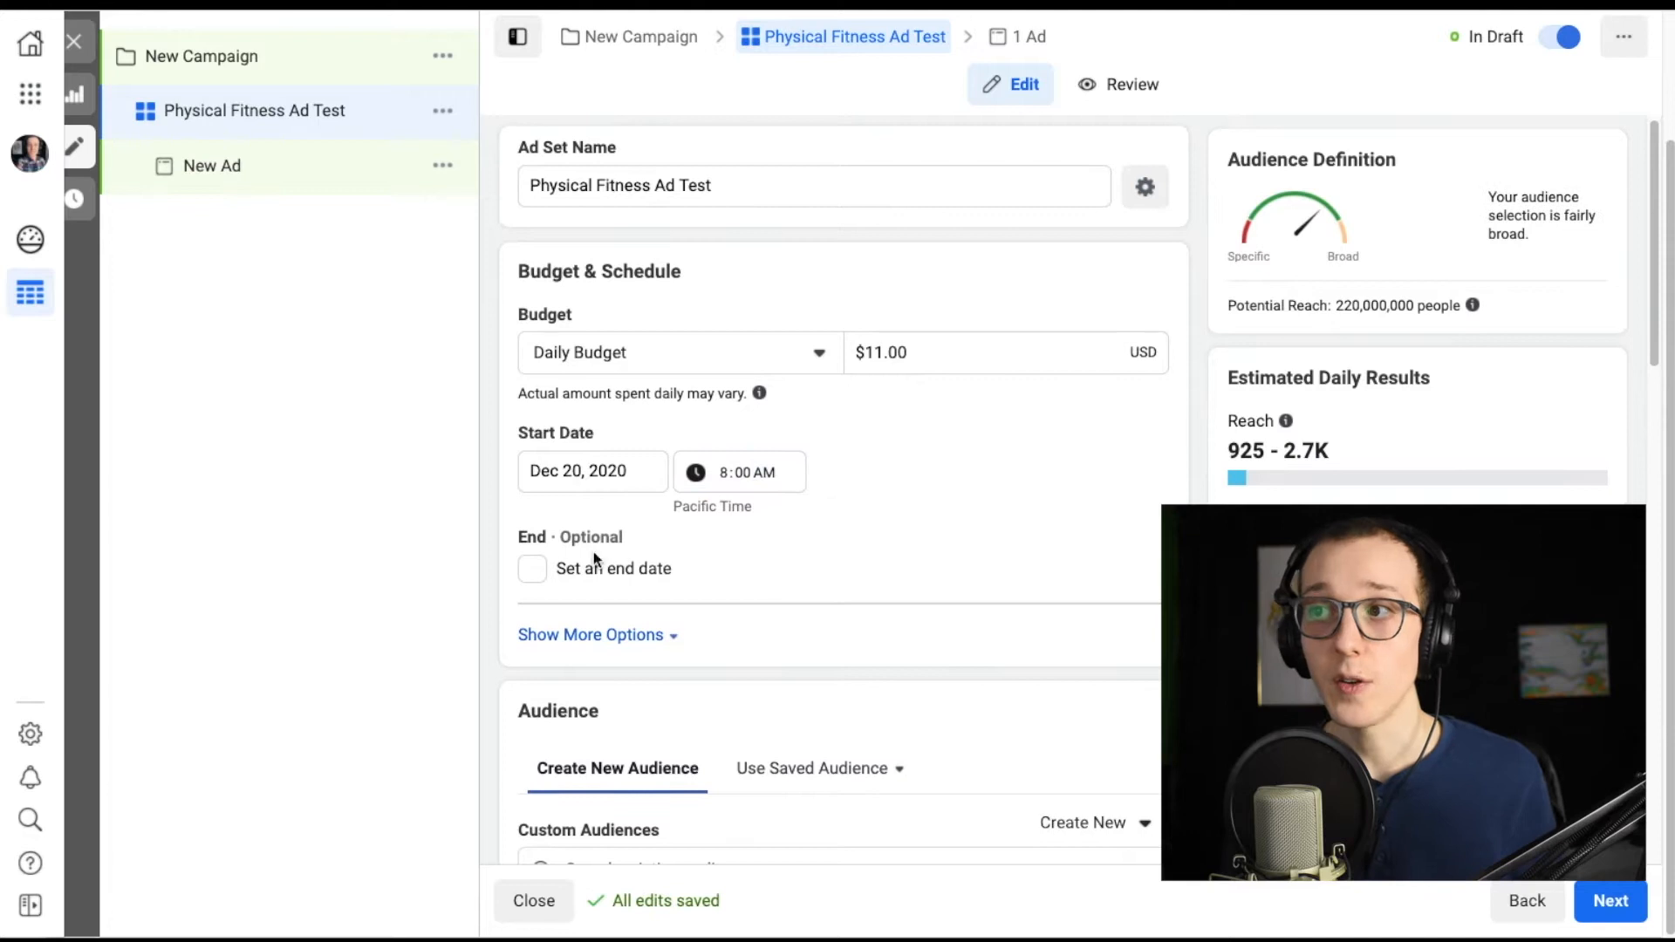
pyautogui.click(529, 577)
pyautogui.click(532, 577)
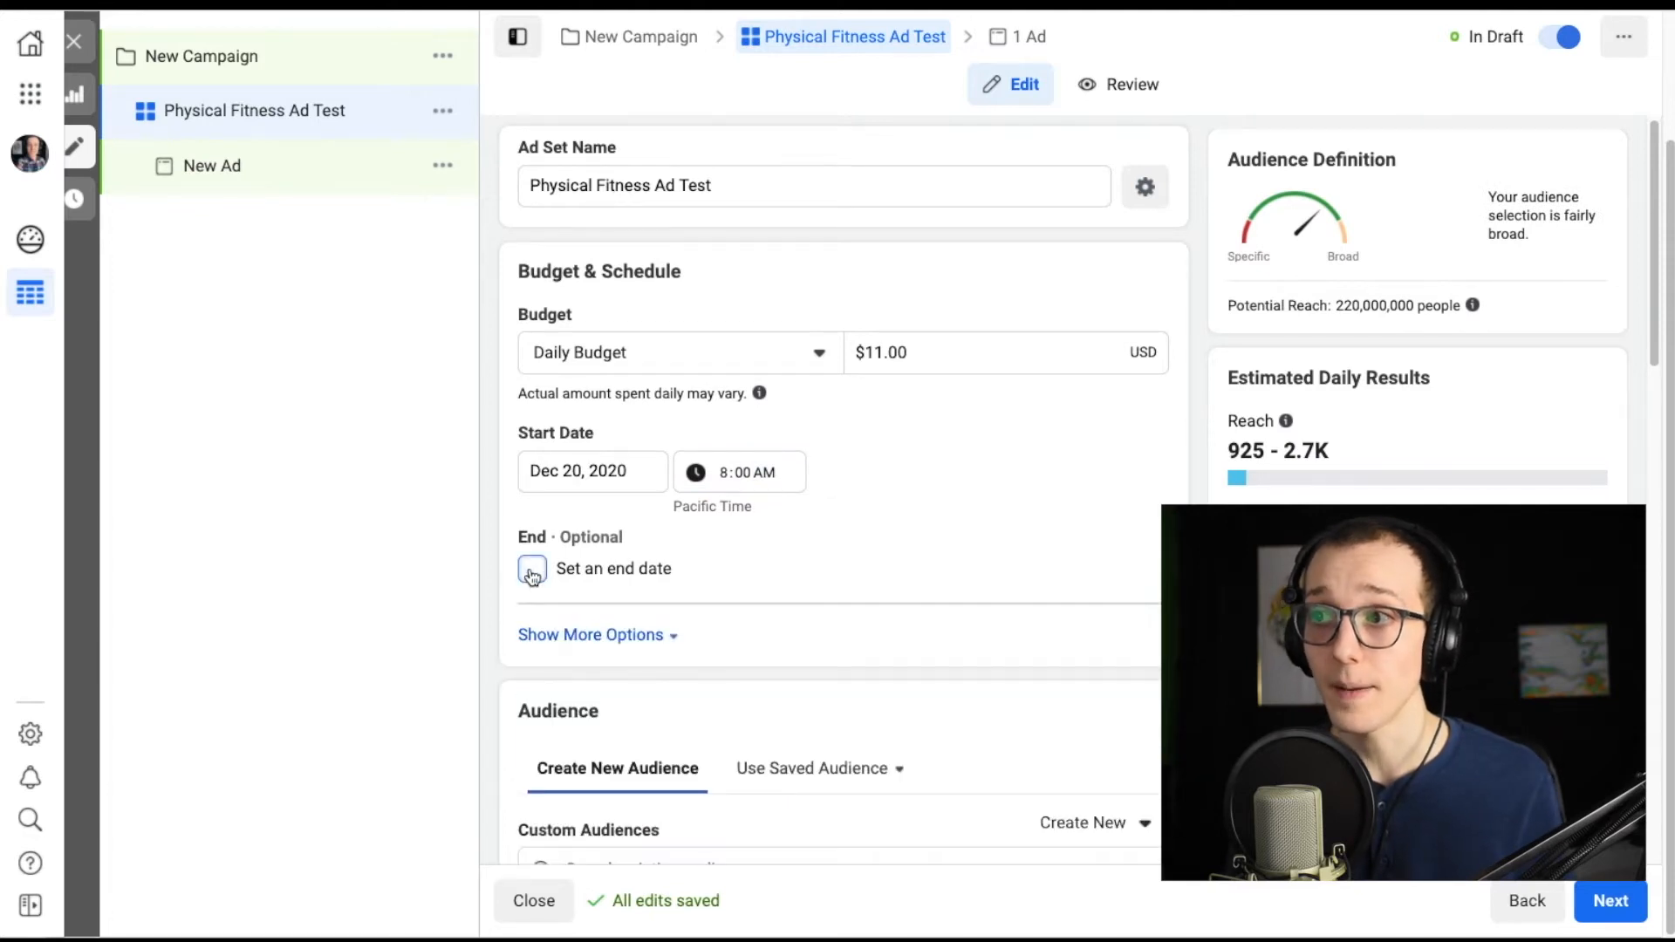
# Try the saved audience "Rochester Business General" for the ad set, and return to creating a new audience.
pyautogui.scroll(-7, 813, 522)
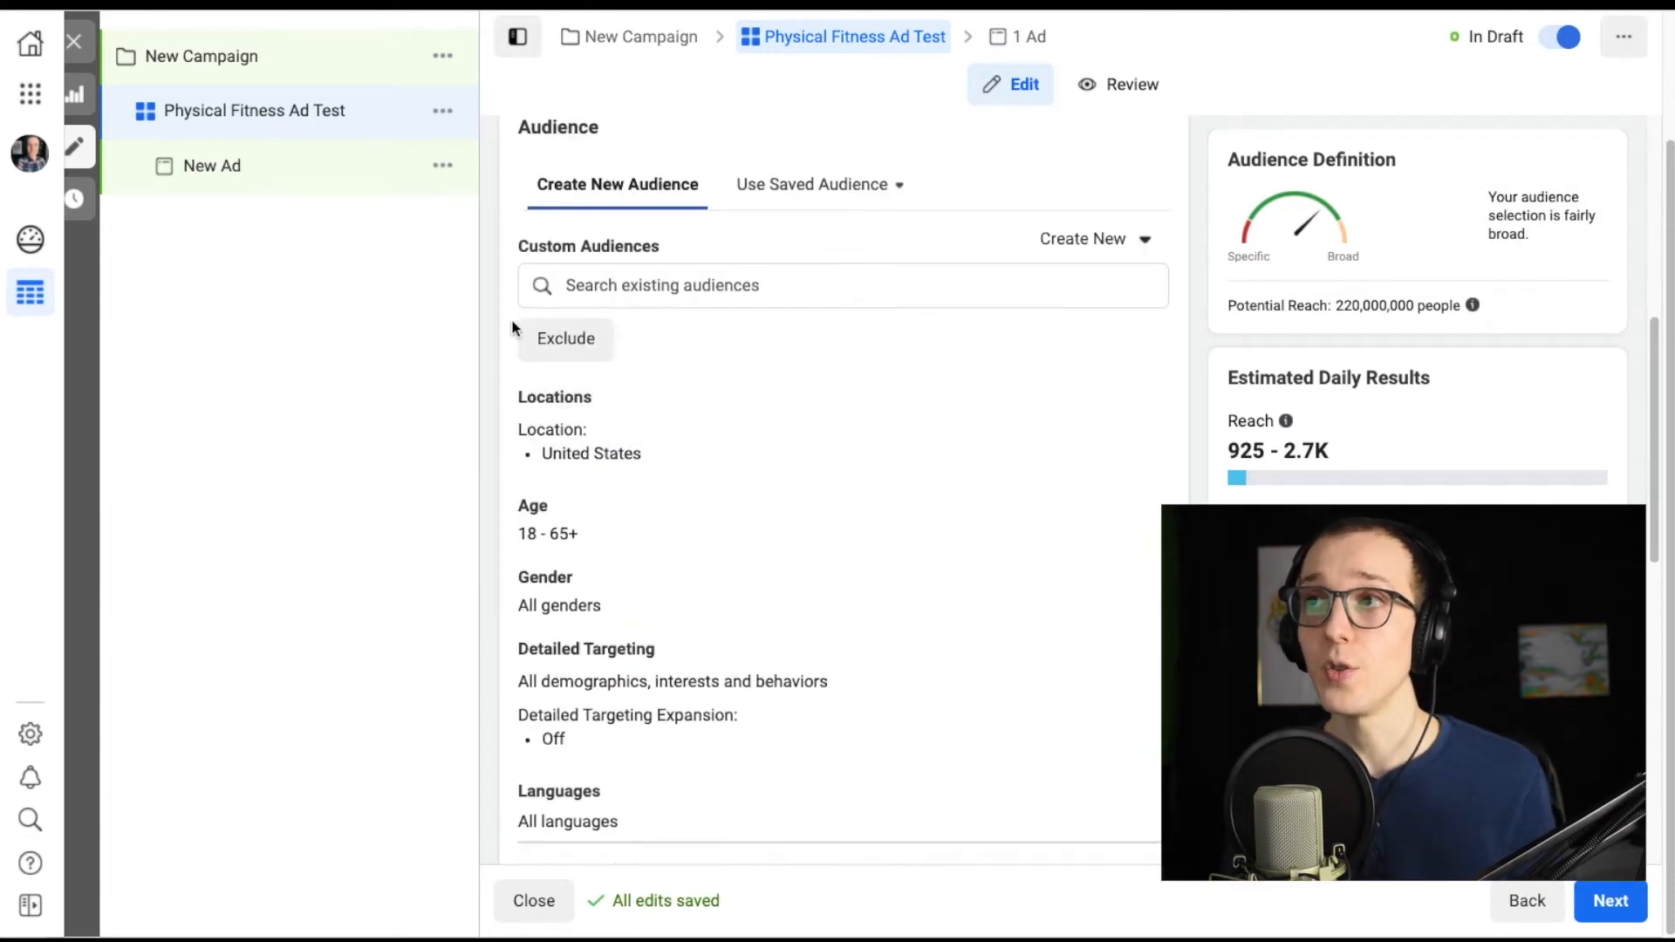
pyautogui.scroll(1, 515, 328)
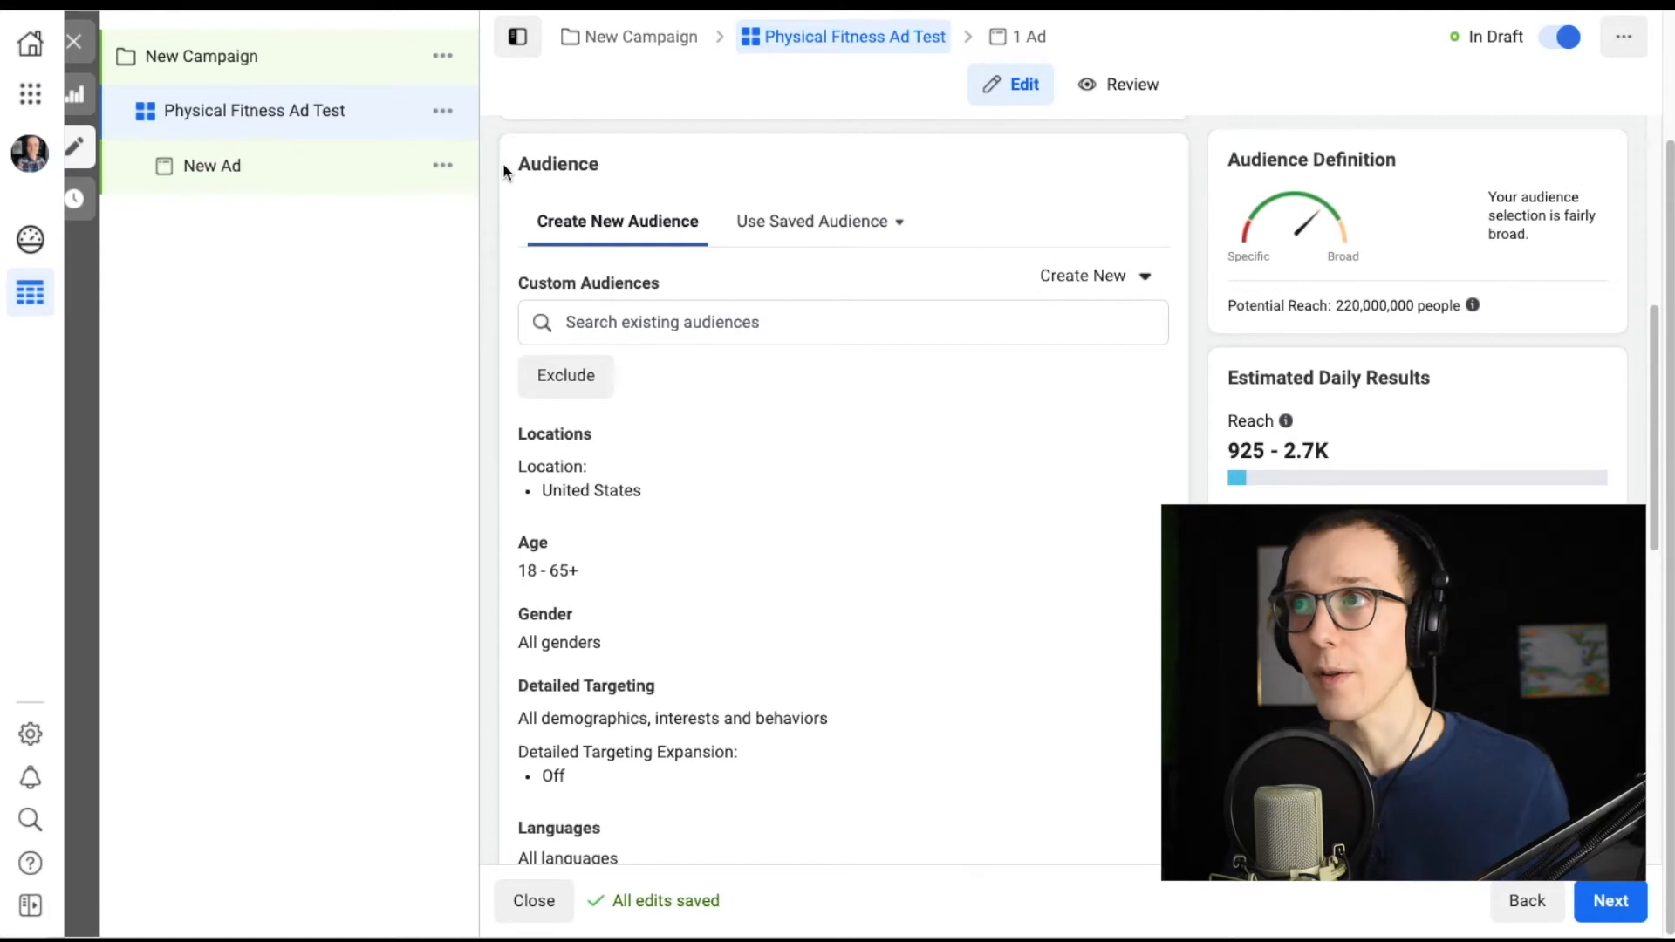
pyautogui.scroll(-1, 505, 164)
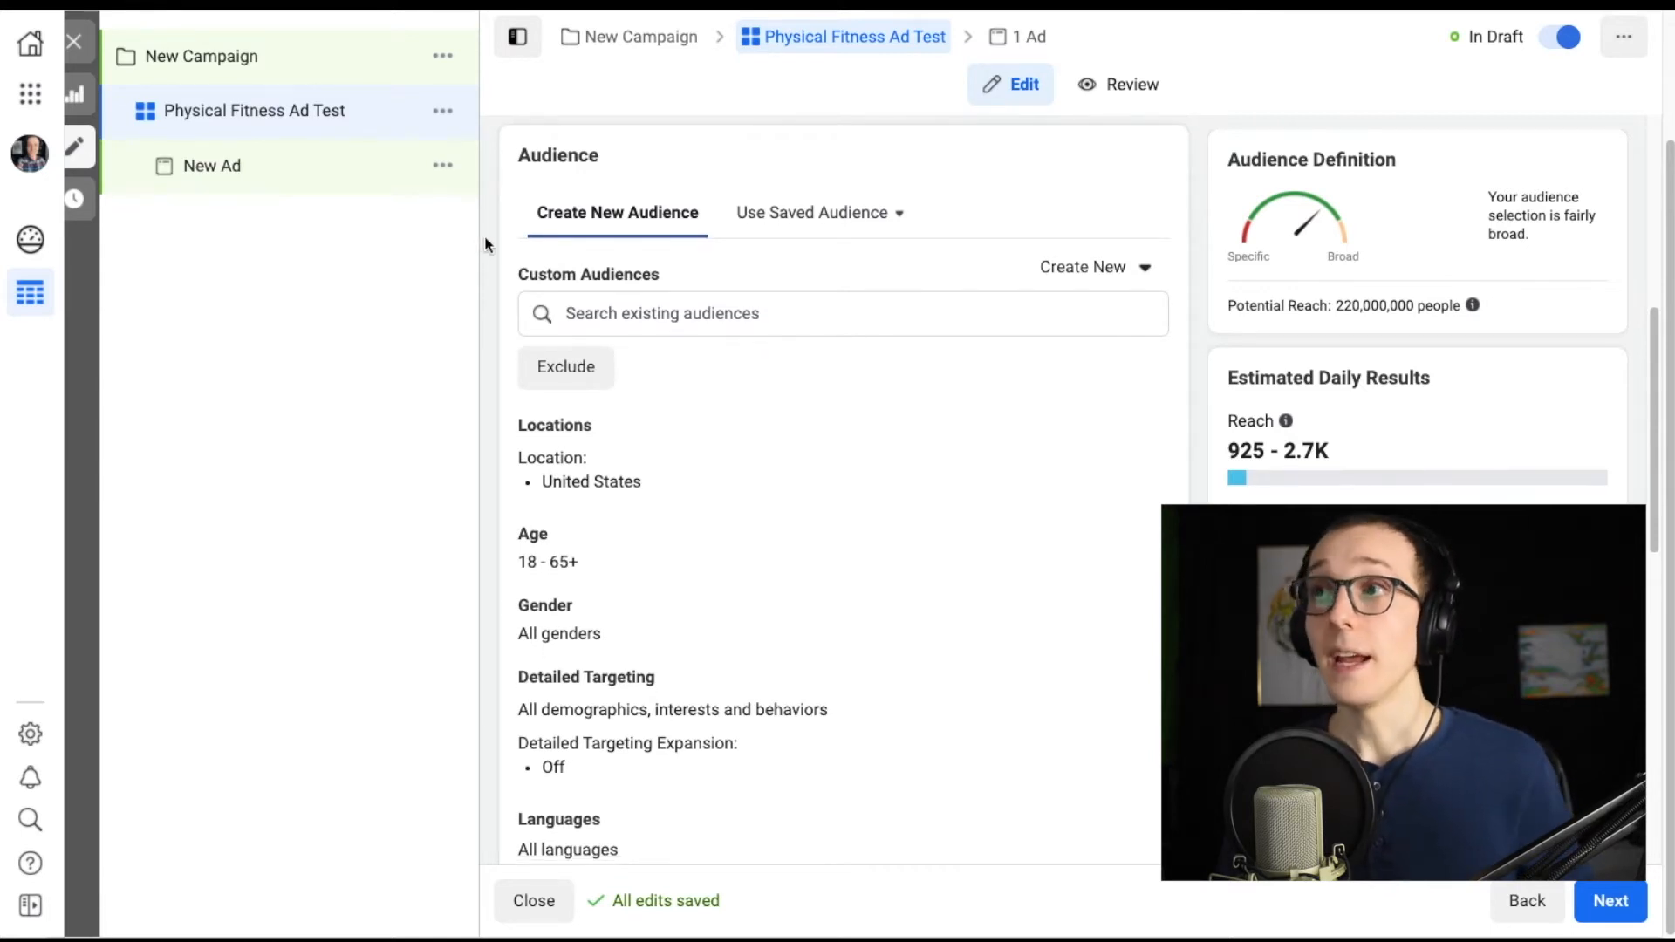
pyautogui.click(797, 213)
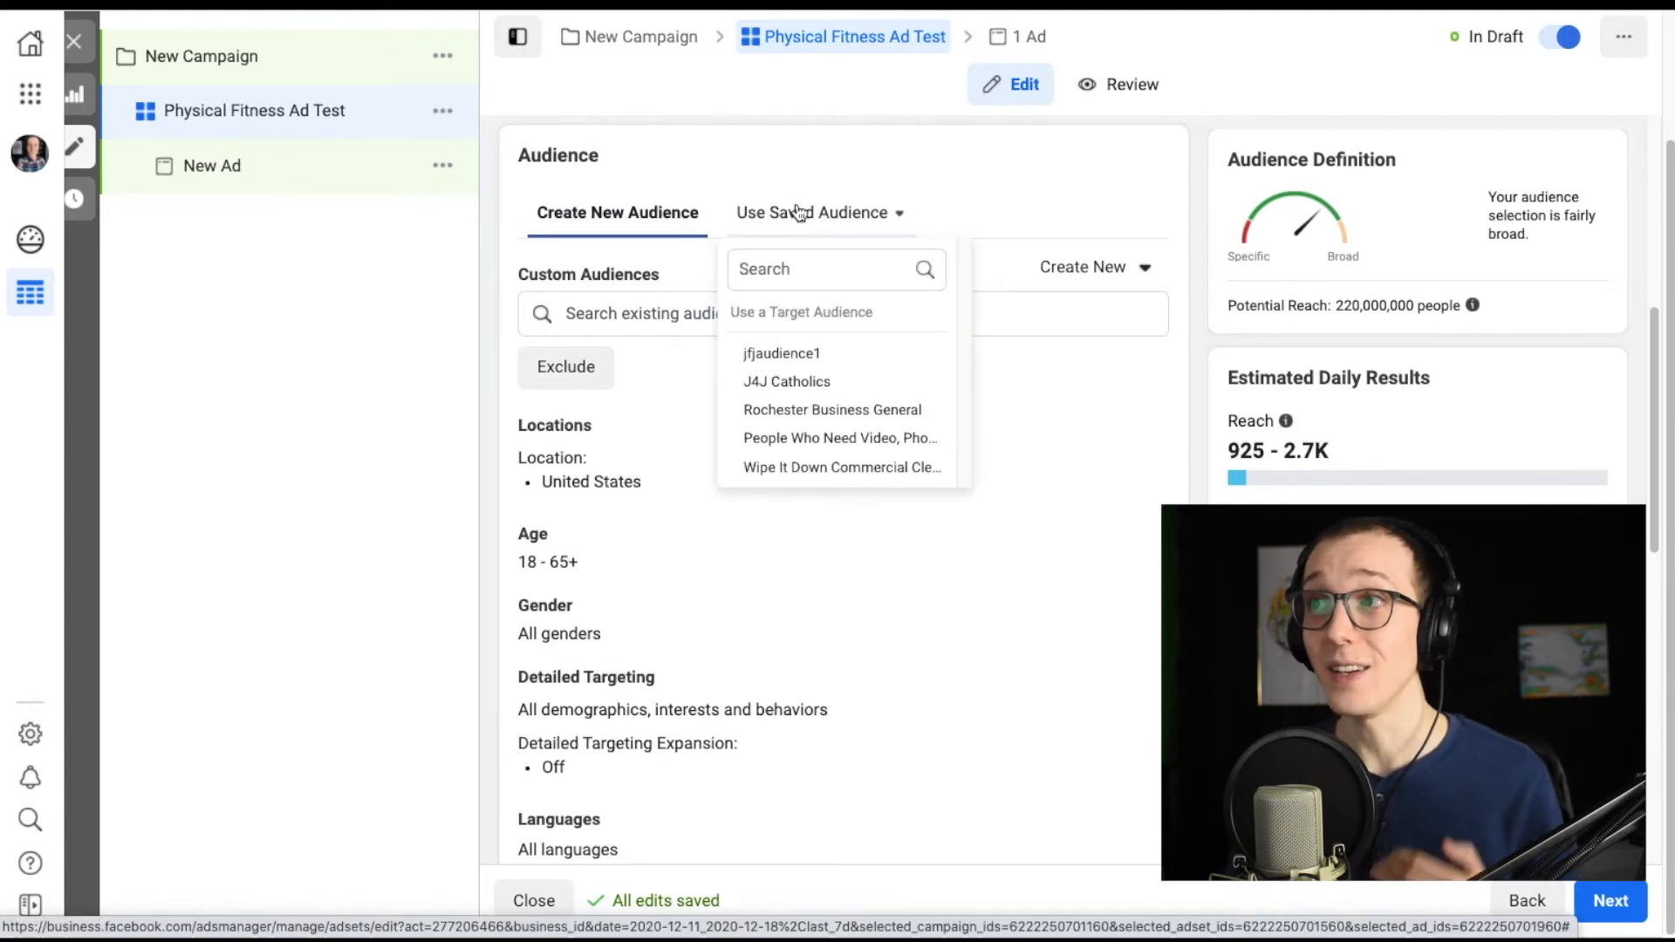
pyautogui.click(804, 408)
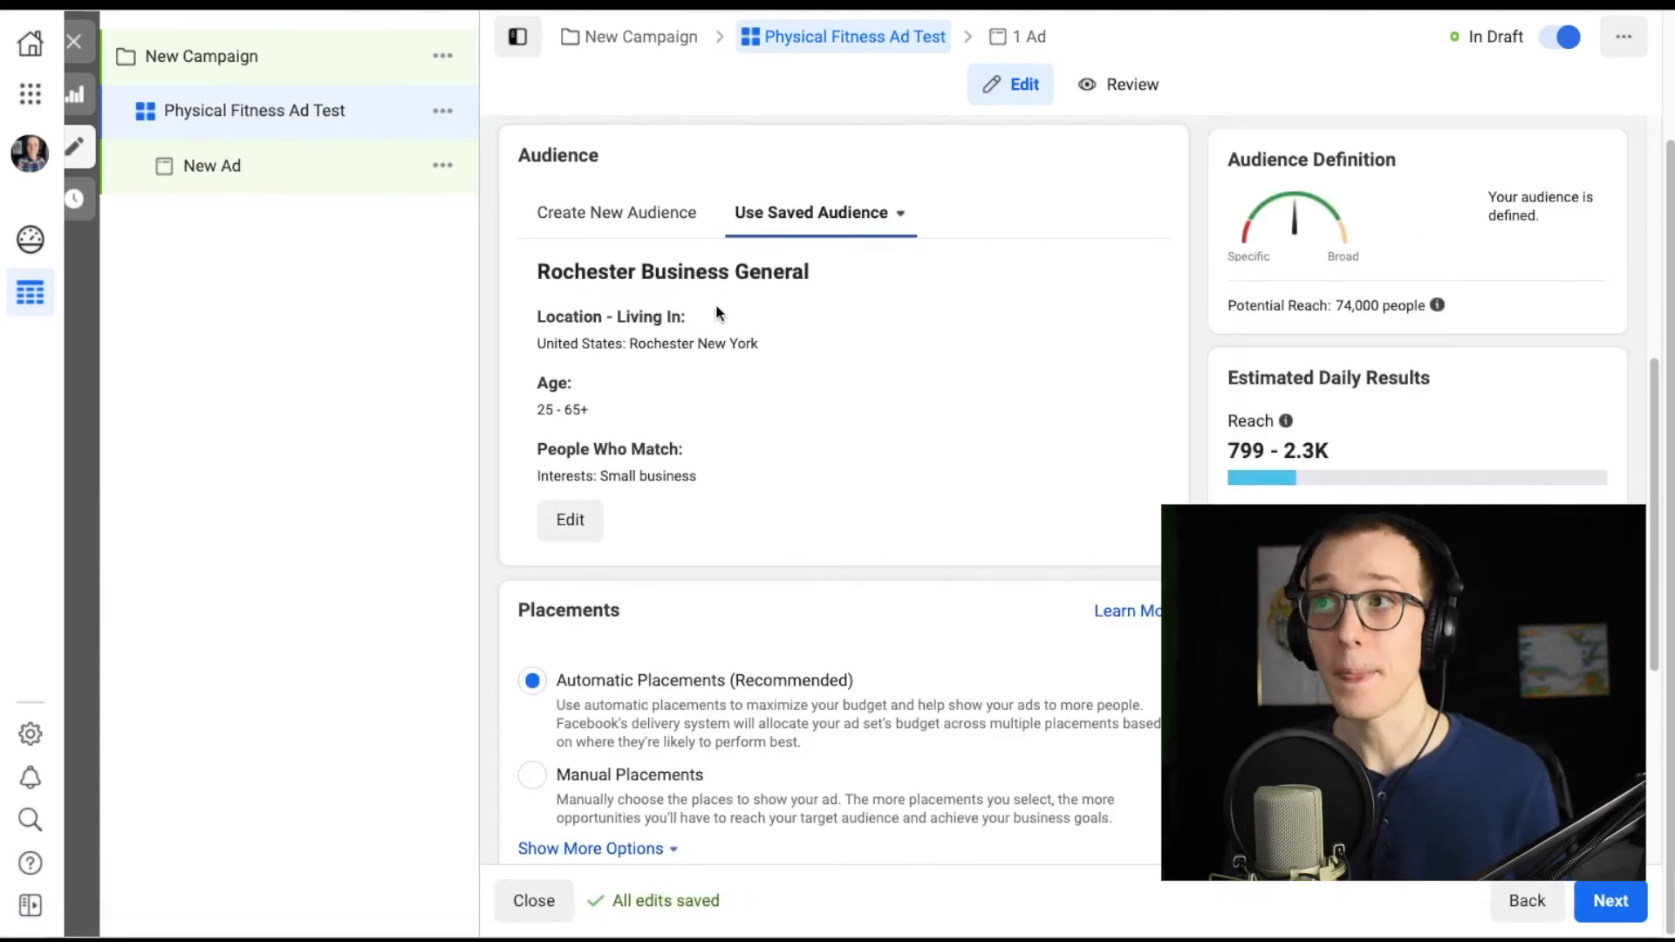
pyautogui.click(659, 217)
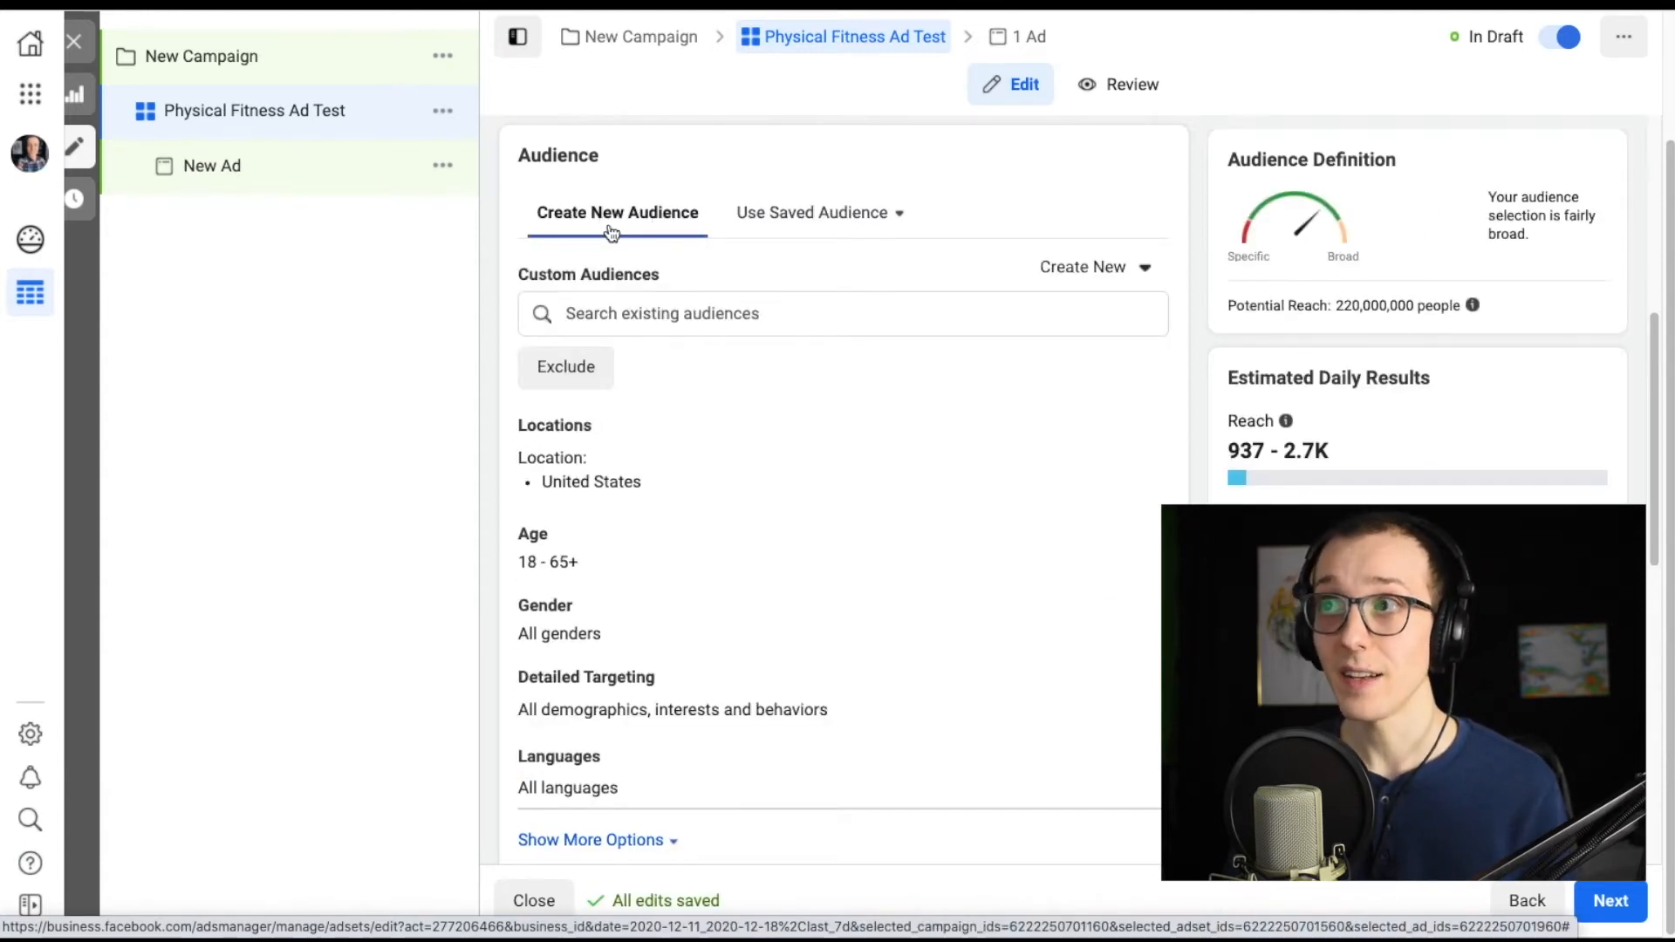
# Look through the existing custom and lookalike audiences available for the new audience.
pyautogui.click(664, 312)
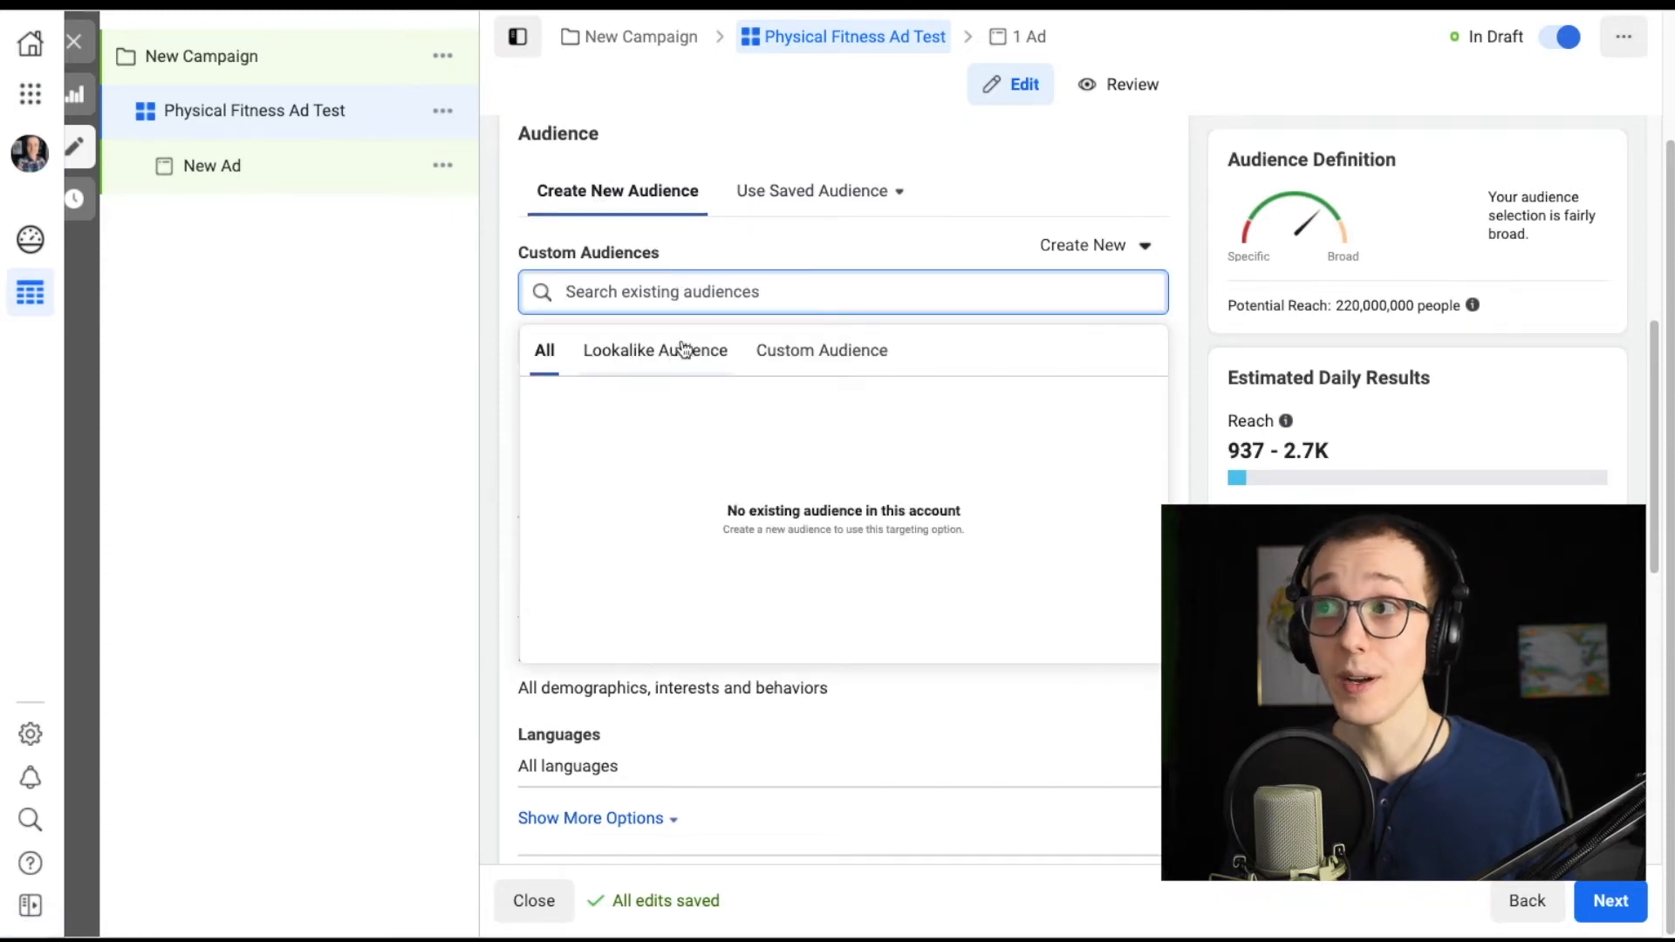
pyautogui.click(835, 362)
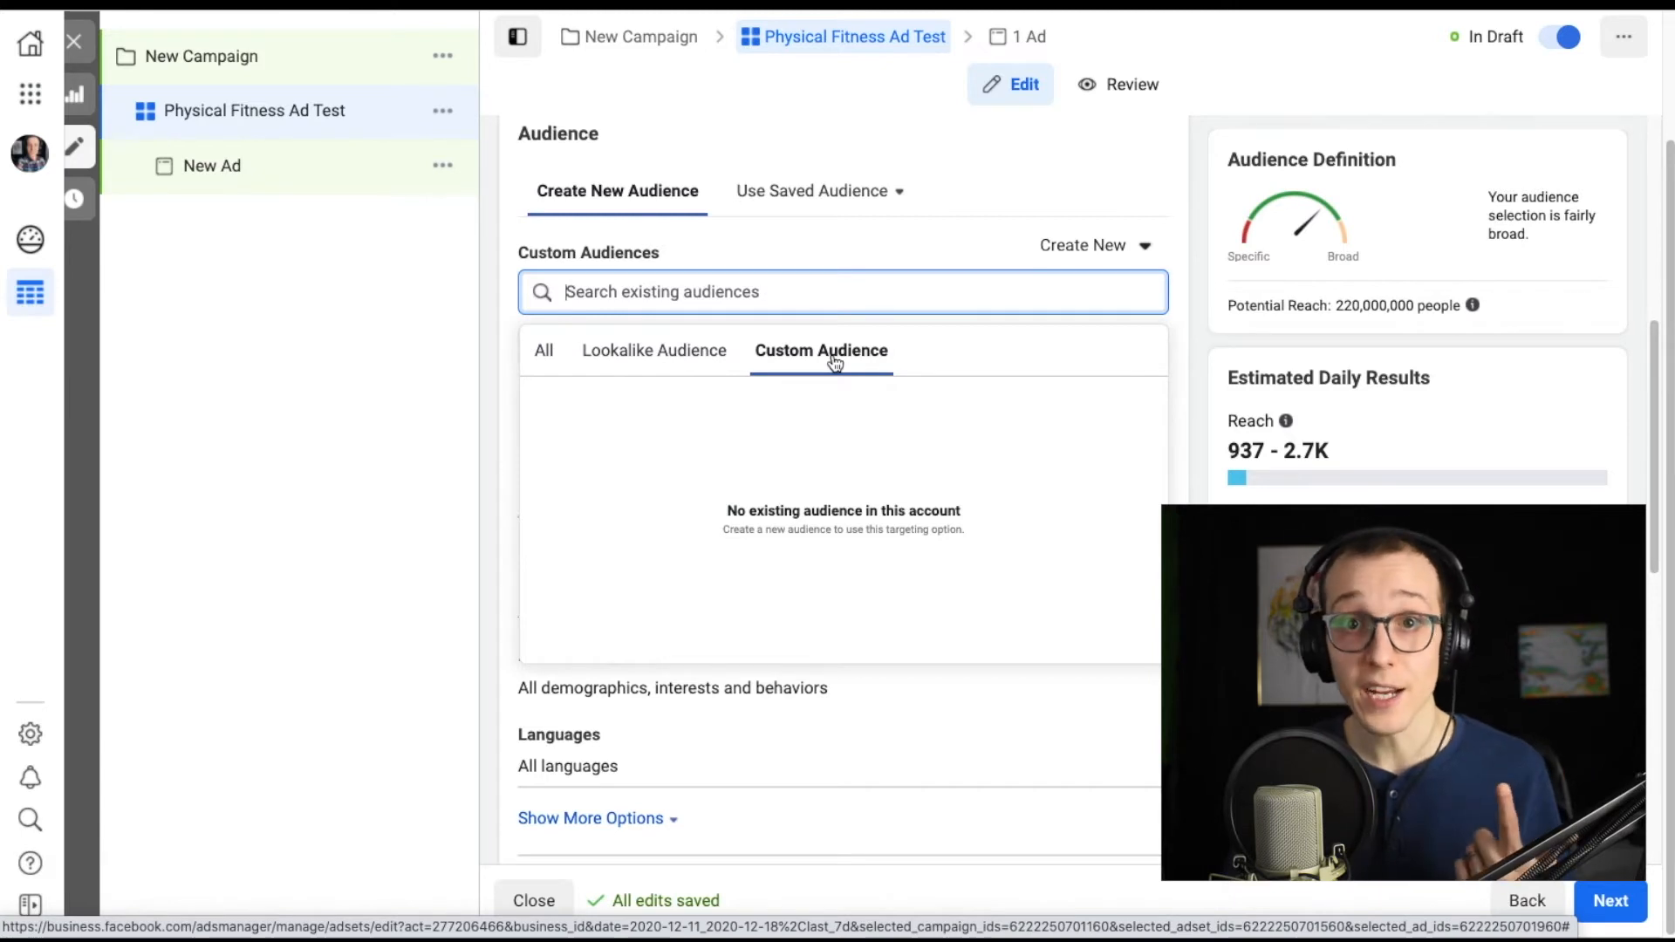
pyautogui.click(672, 364)
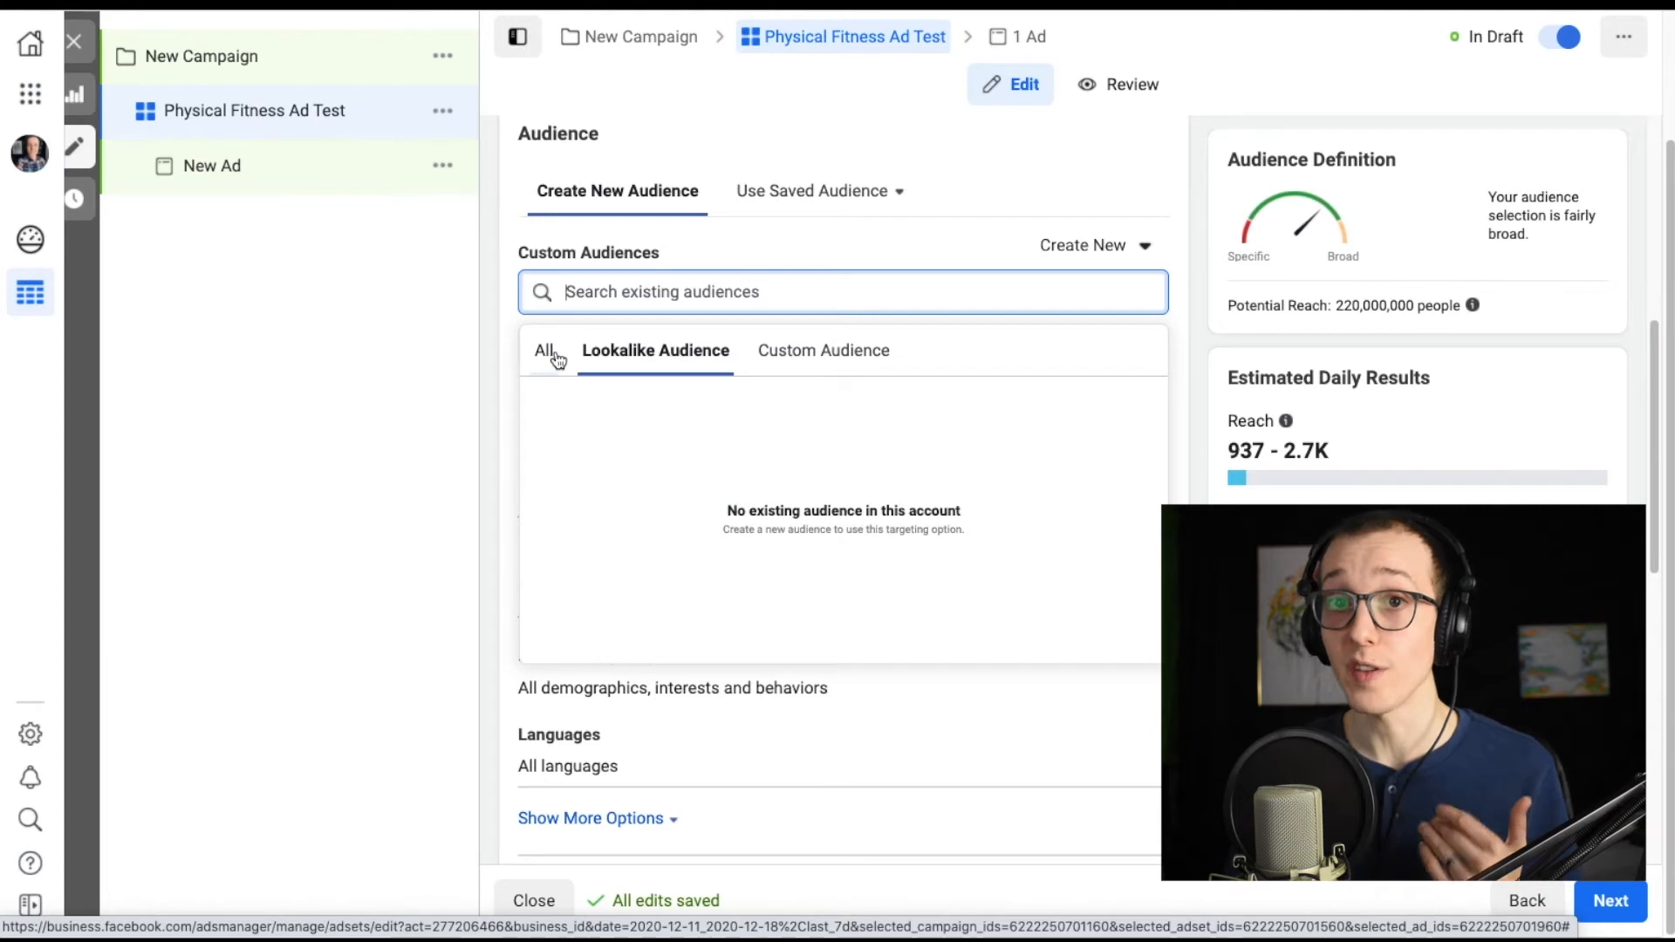
pyautogui.click(504, 292)
# Add the "Physical fitness" interest to the audience's detailed targeting and open an additional narrowing condition.
pyautogui.scroll(-1, 641, 432)
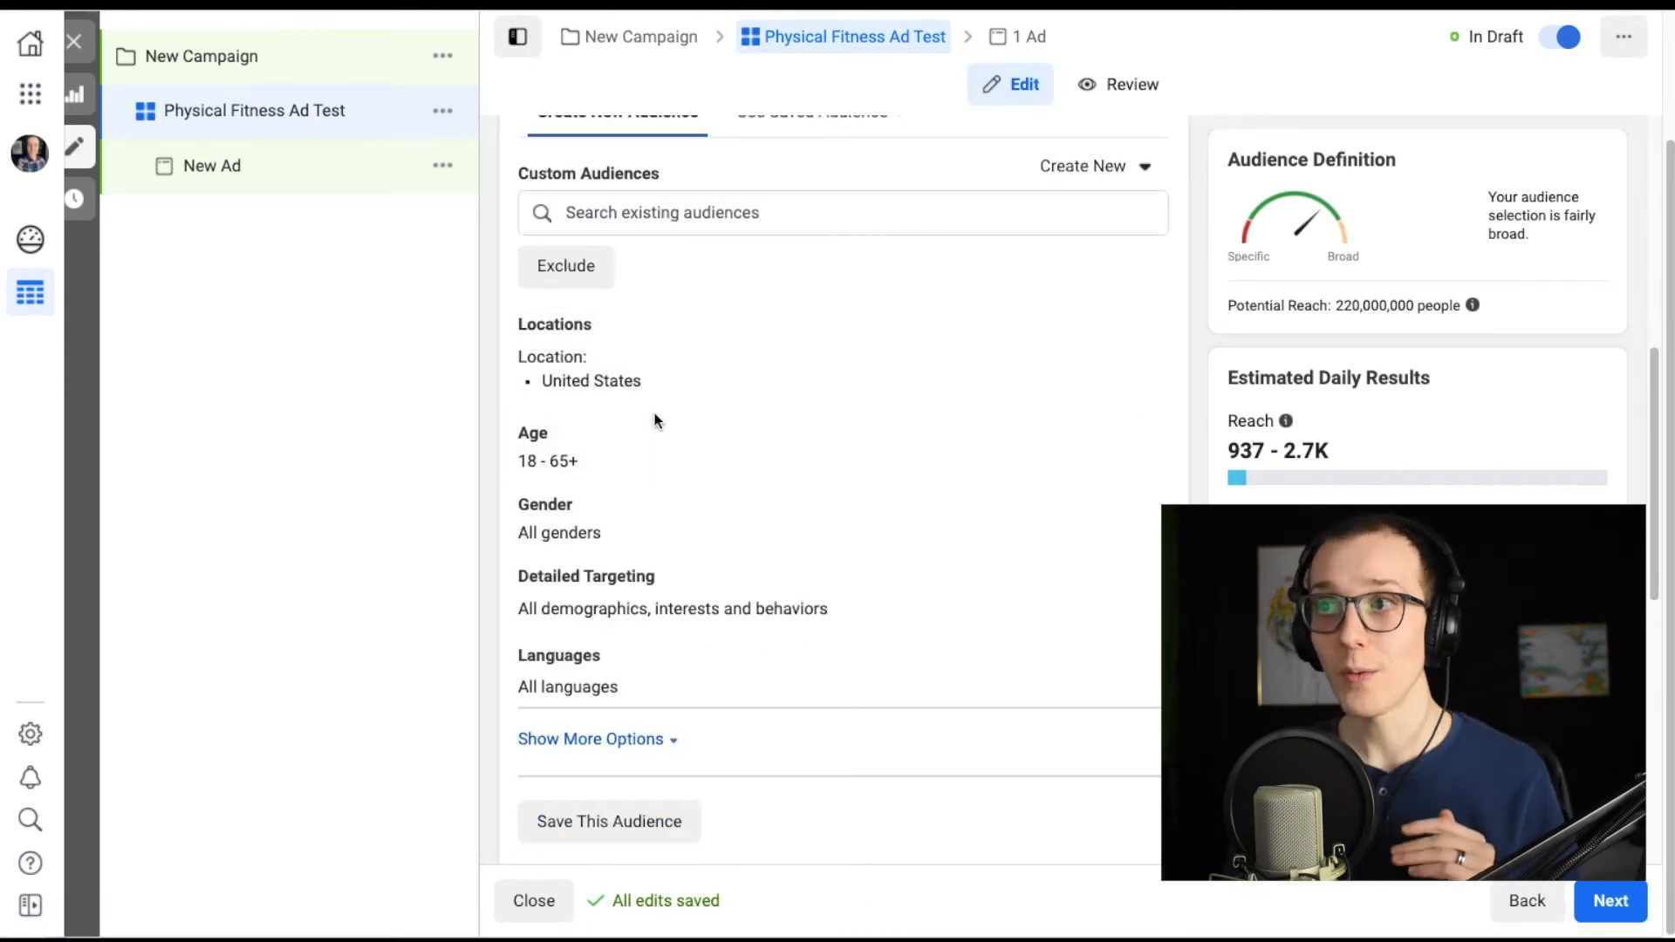
pyautogui.moveTo(666, 576)
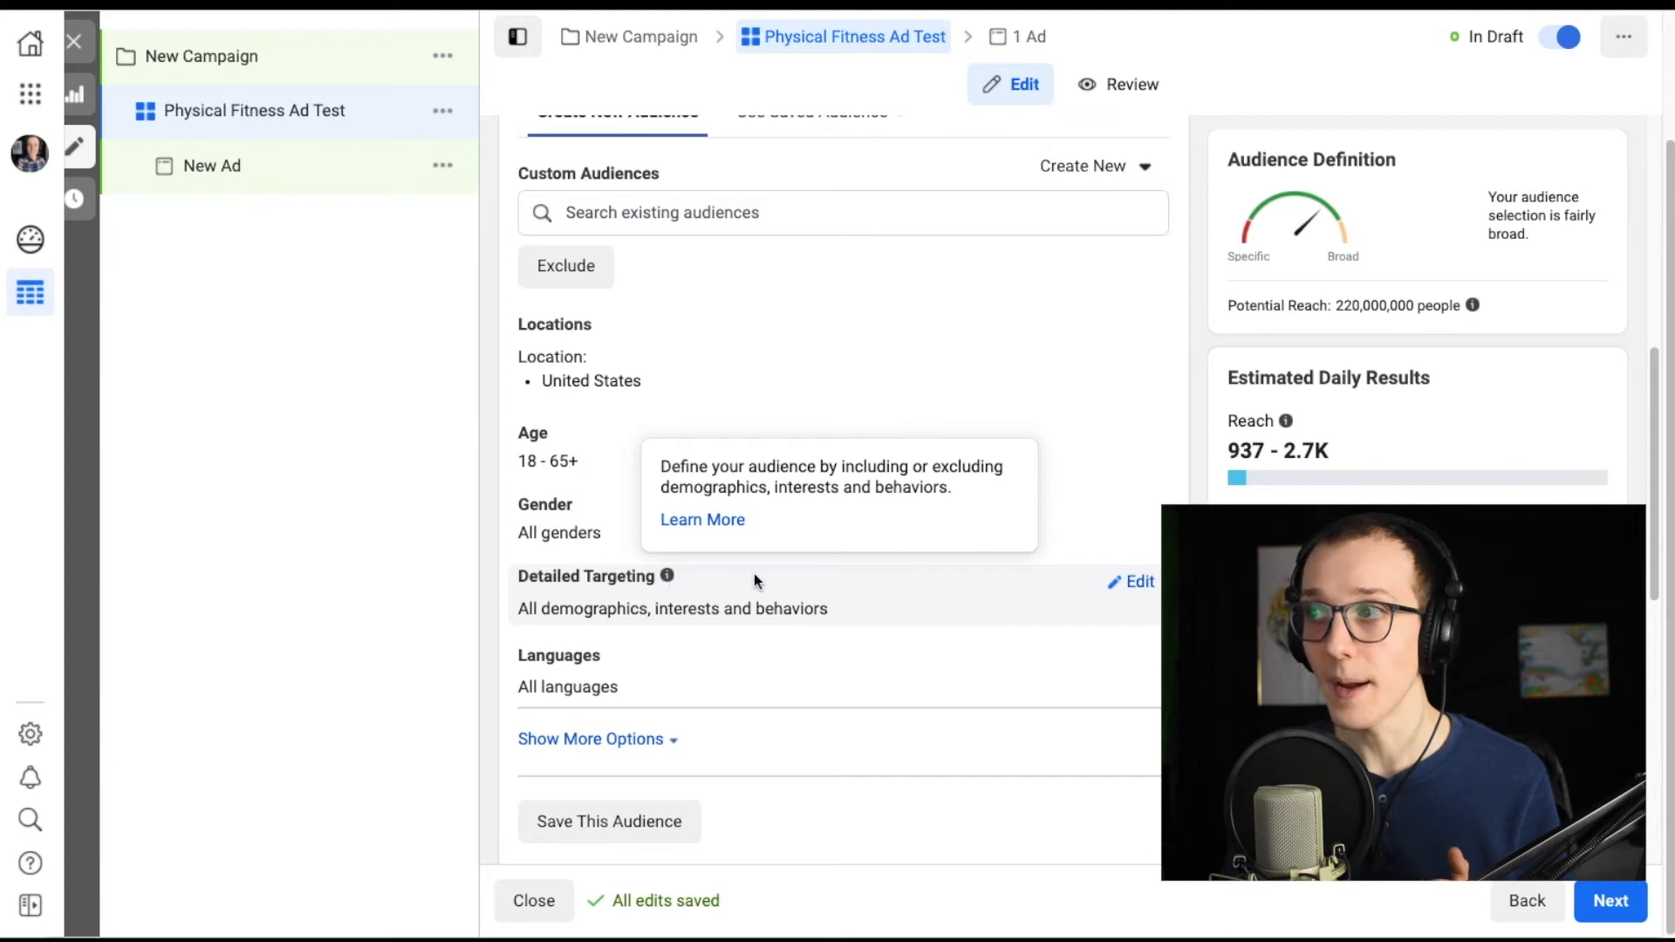
pyautogui.click(1130, 582)
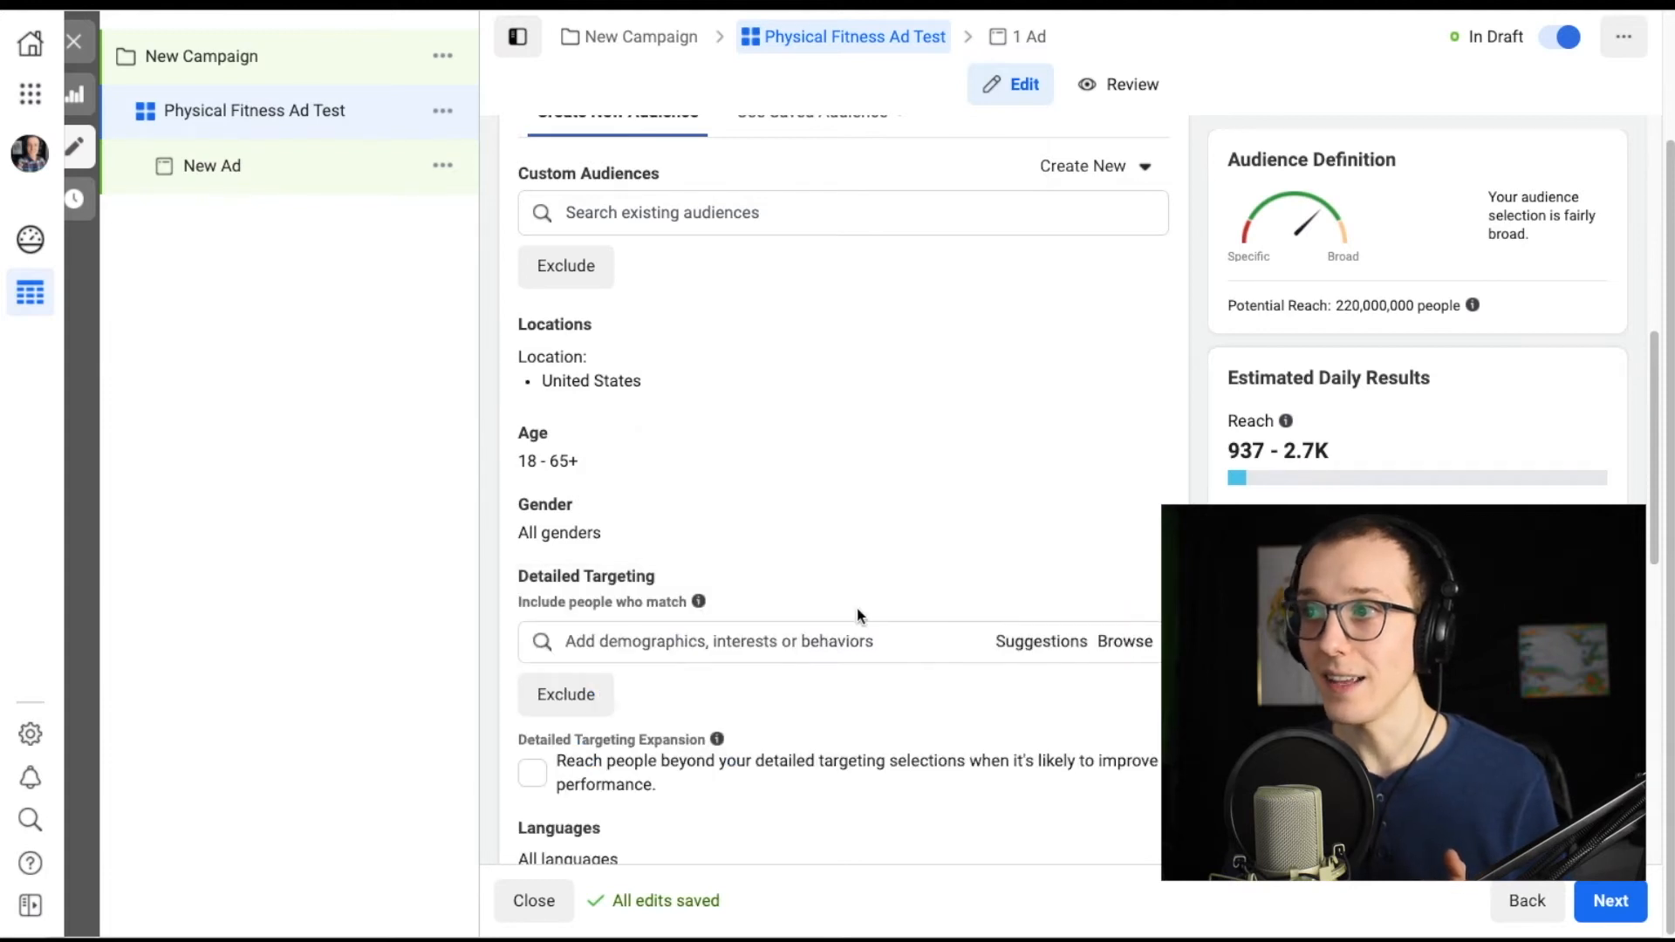
pyautogui.click(789, 637)
pyautogui.write('physical fitness')
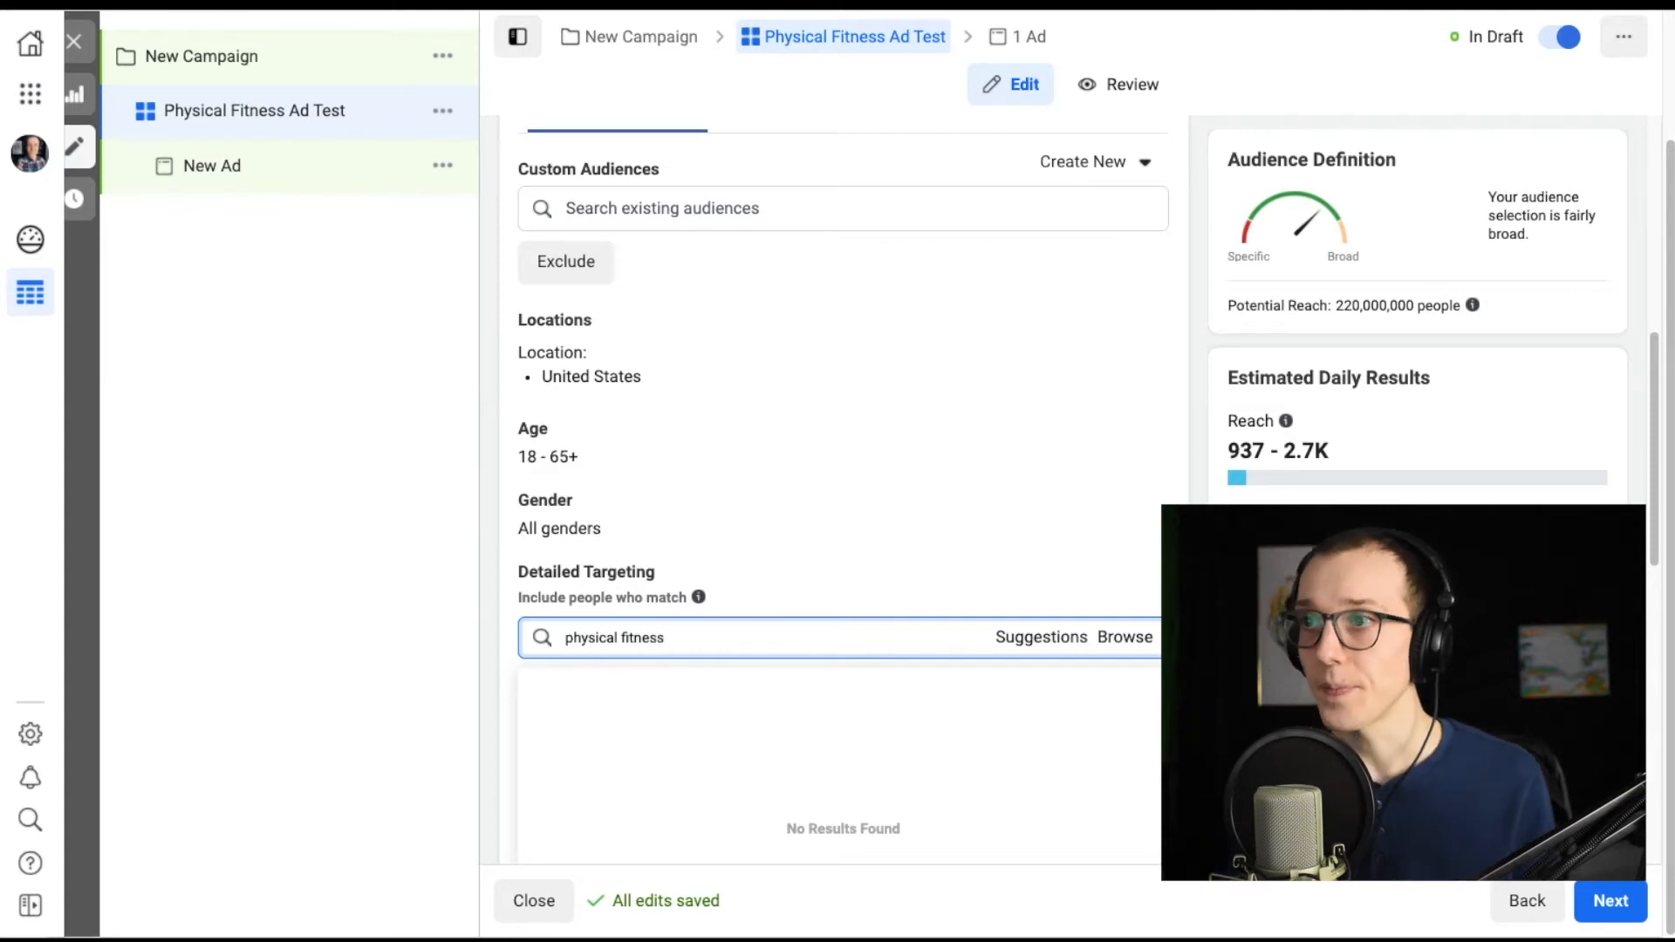
pyautogui.click(787, 632)
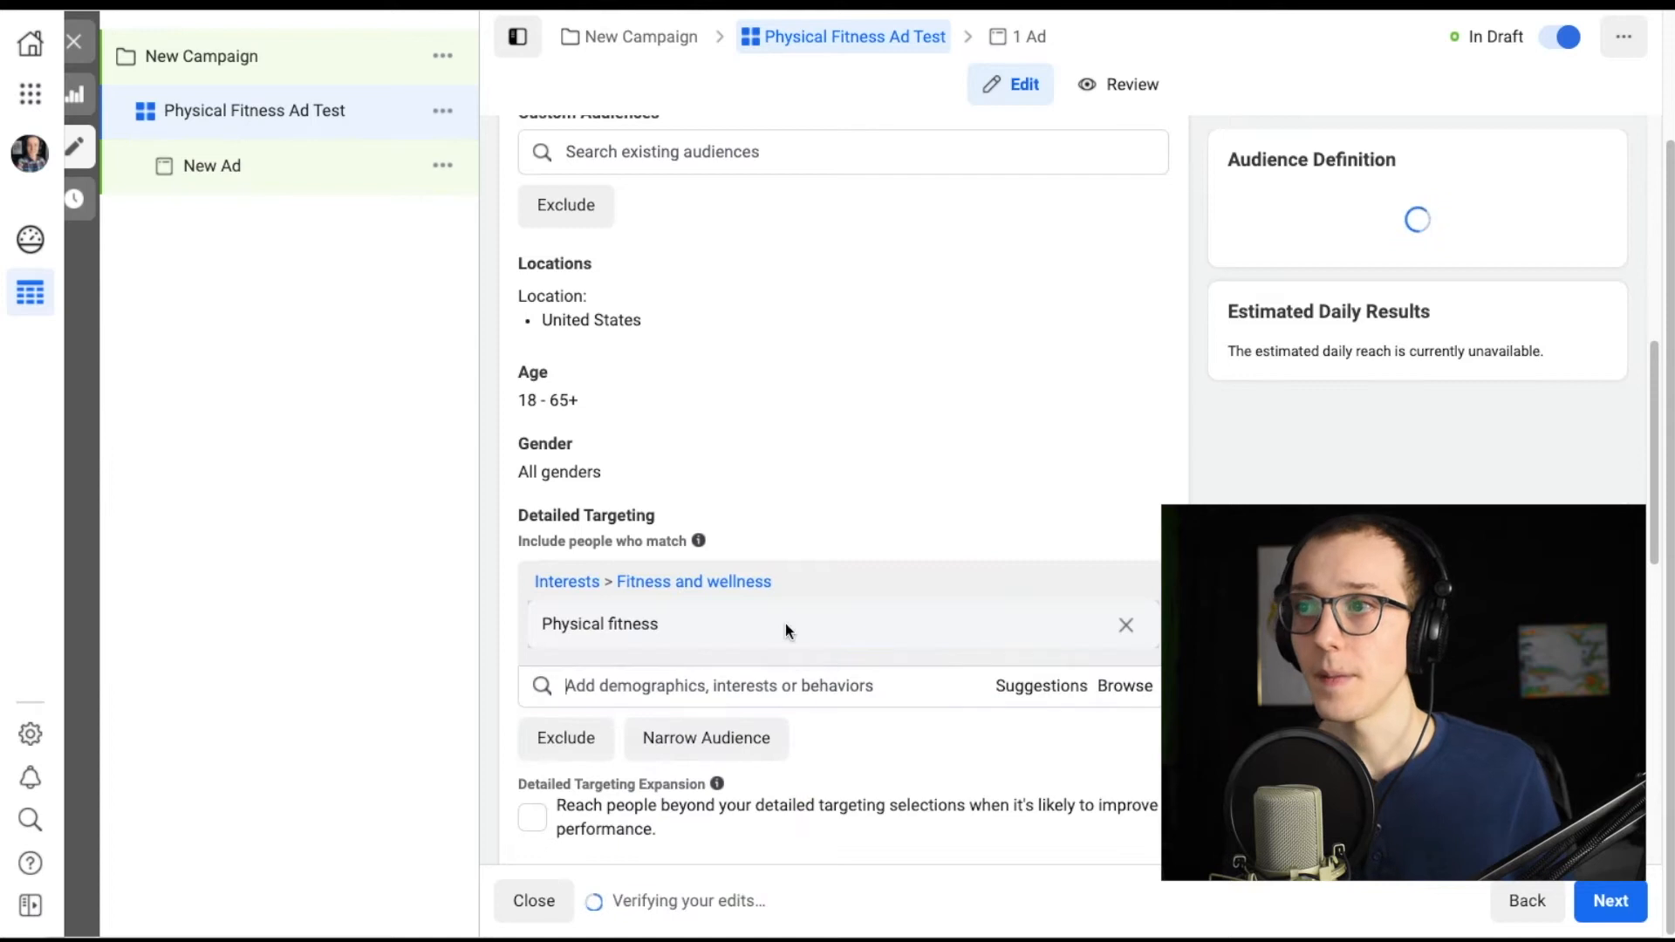
pyautogui.click(706, 737)
# Set the audience's age range to 28 through 54.
pyautogui.scroll(-2, 705, 436)
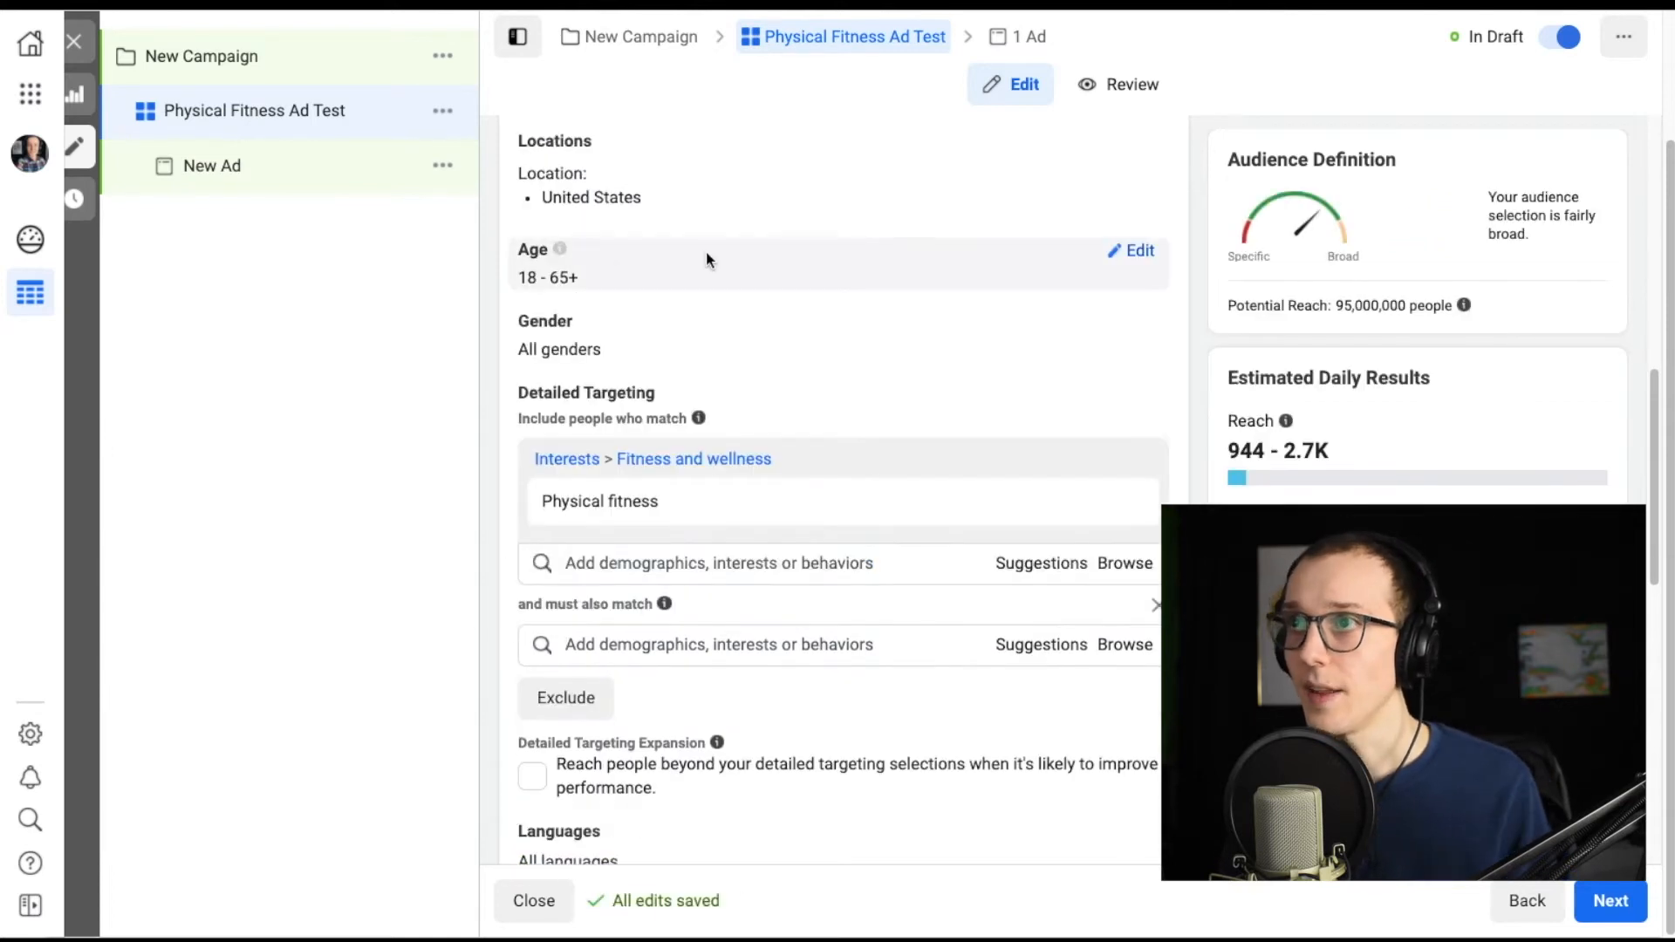
pyautogui.click(1137, 249)
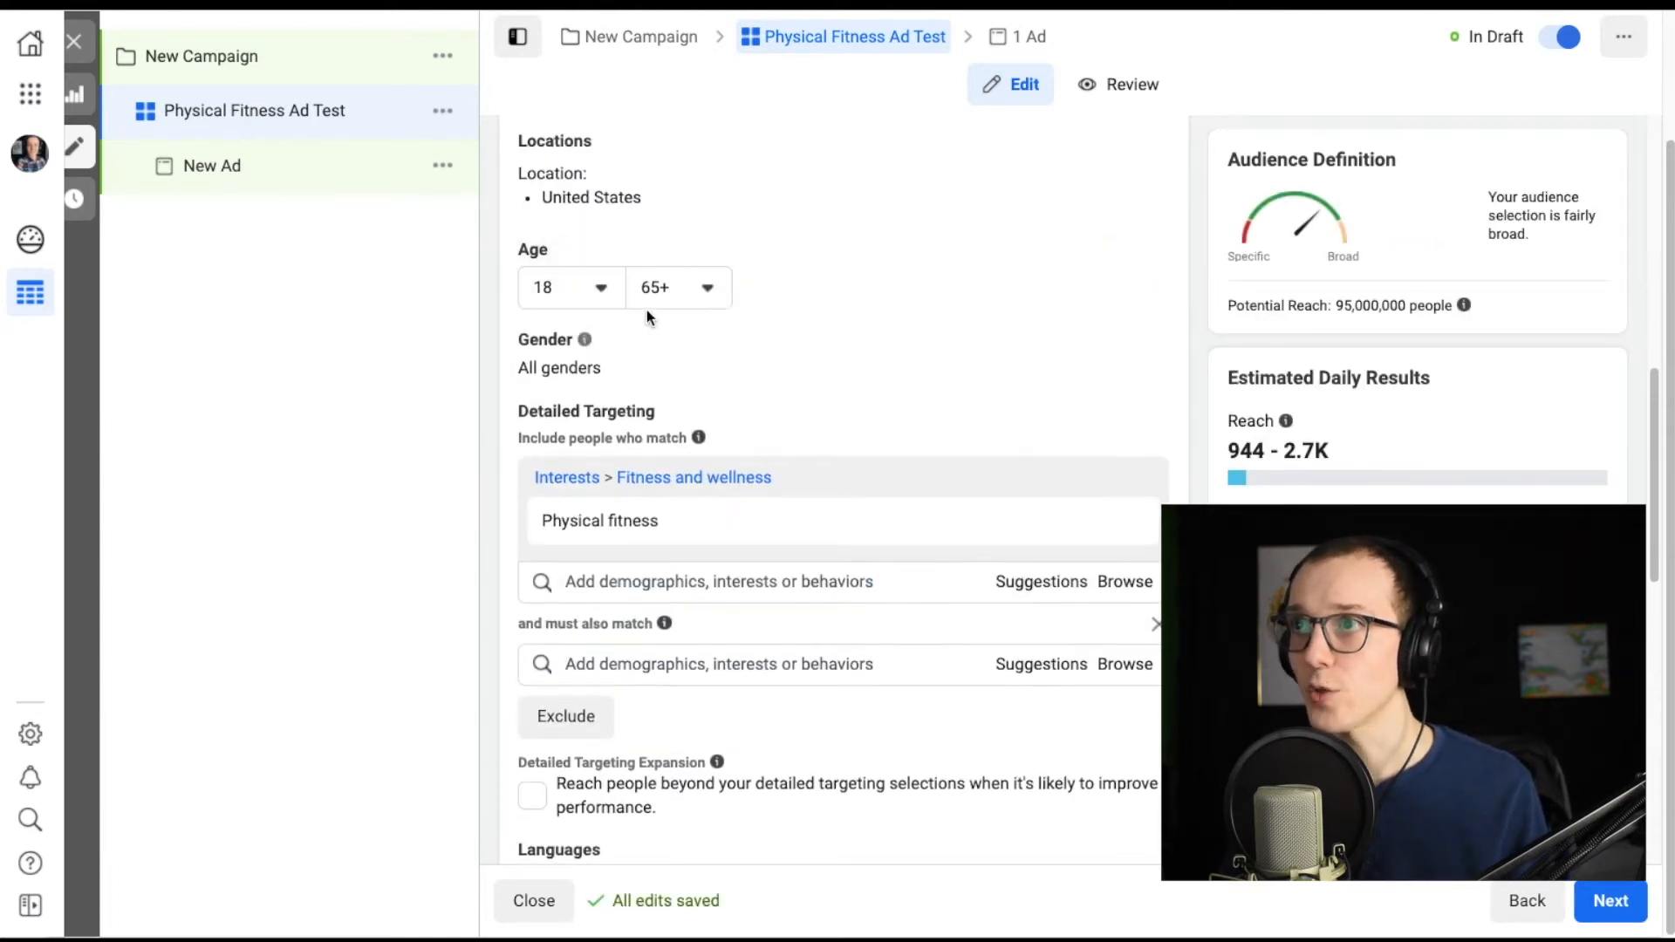
pyautogui.click(601, 288)
pyautogui.scroll(-5, 579, 488)
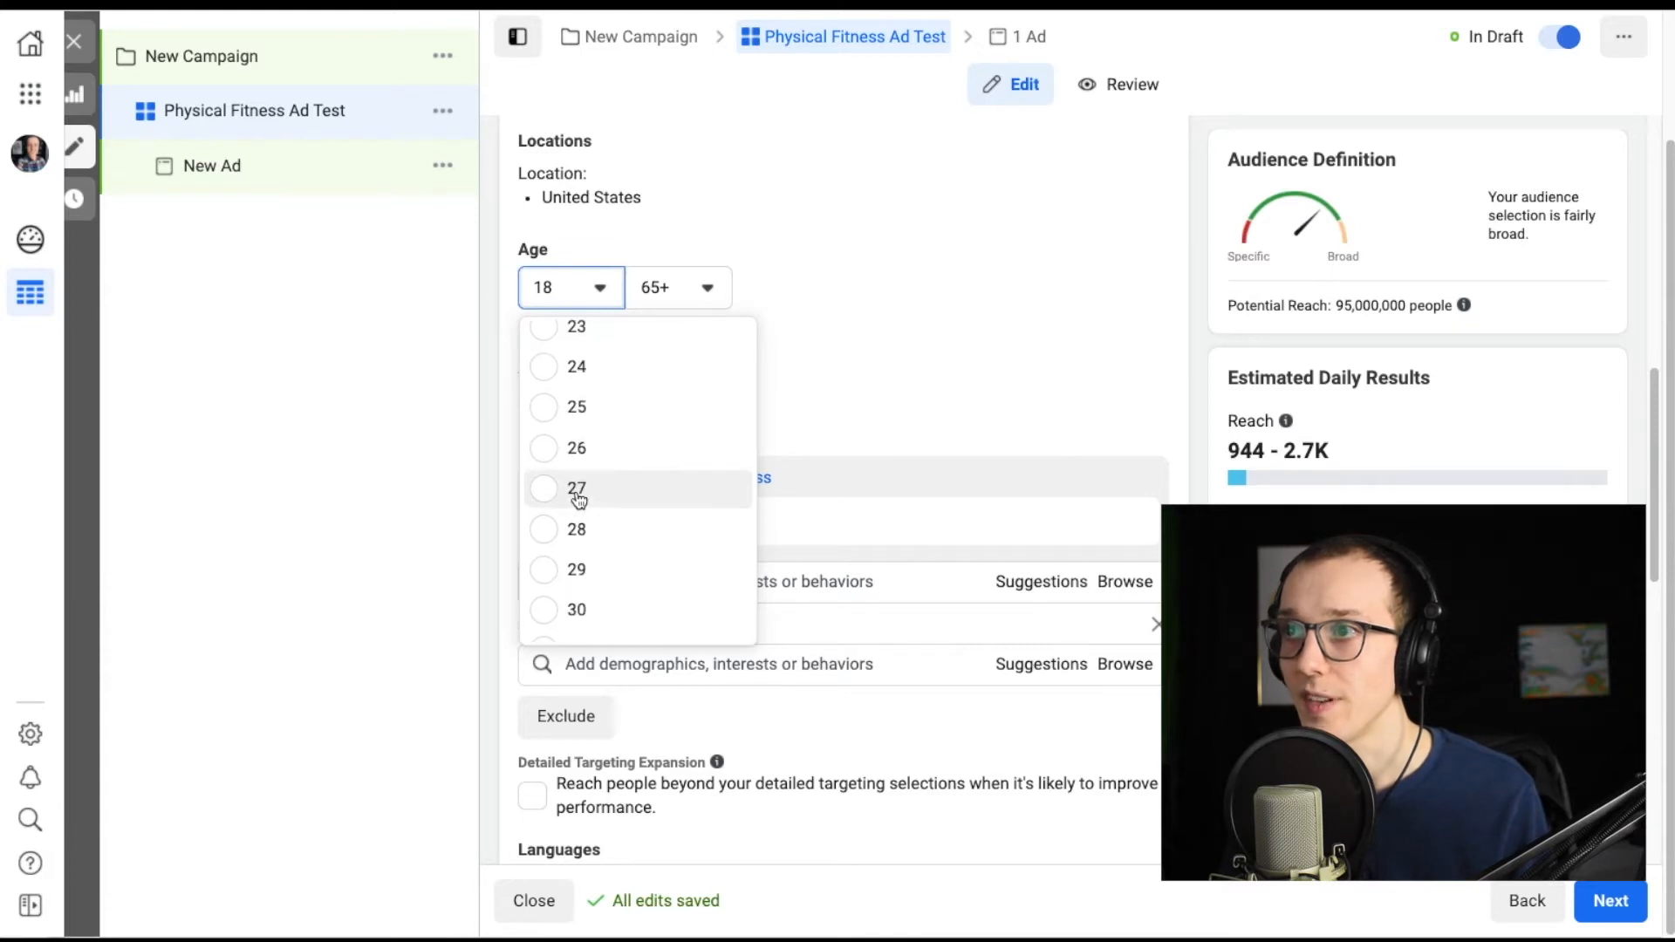
pyautogui.click(558, 529)
pyautogui.click(703, 290)
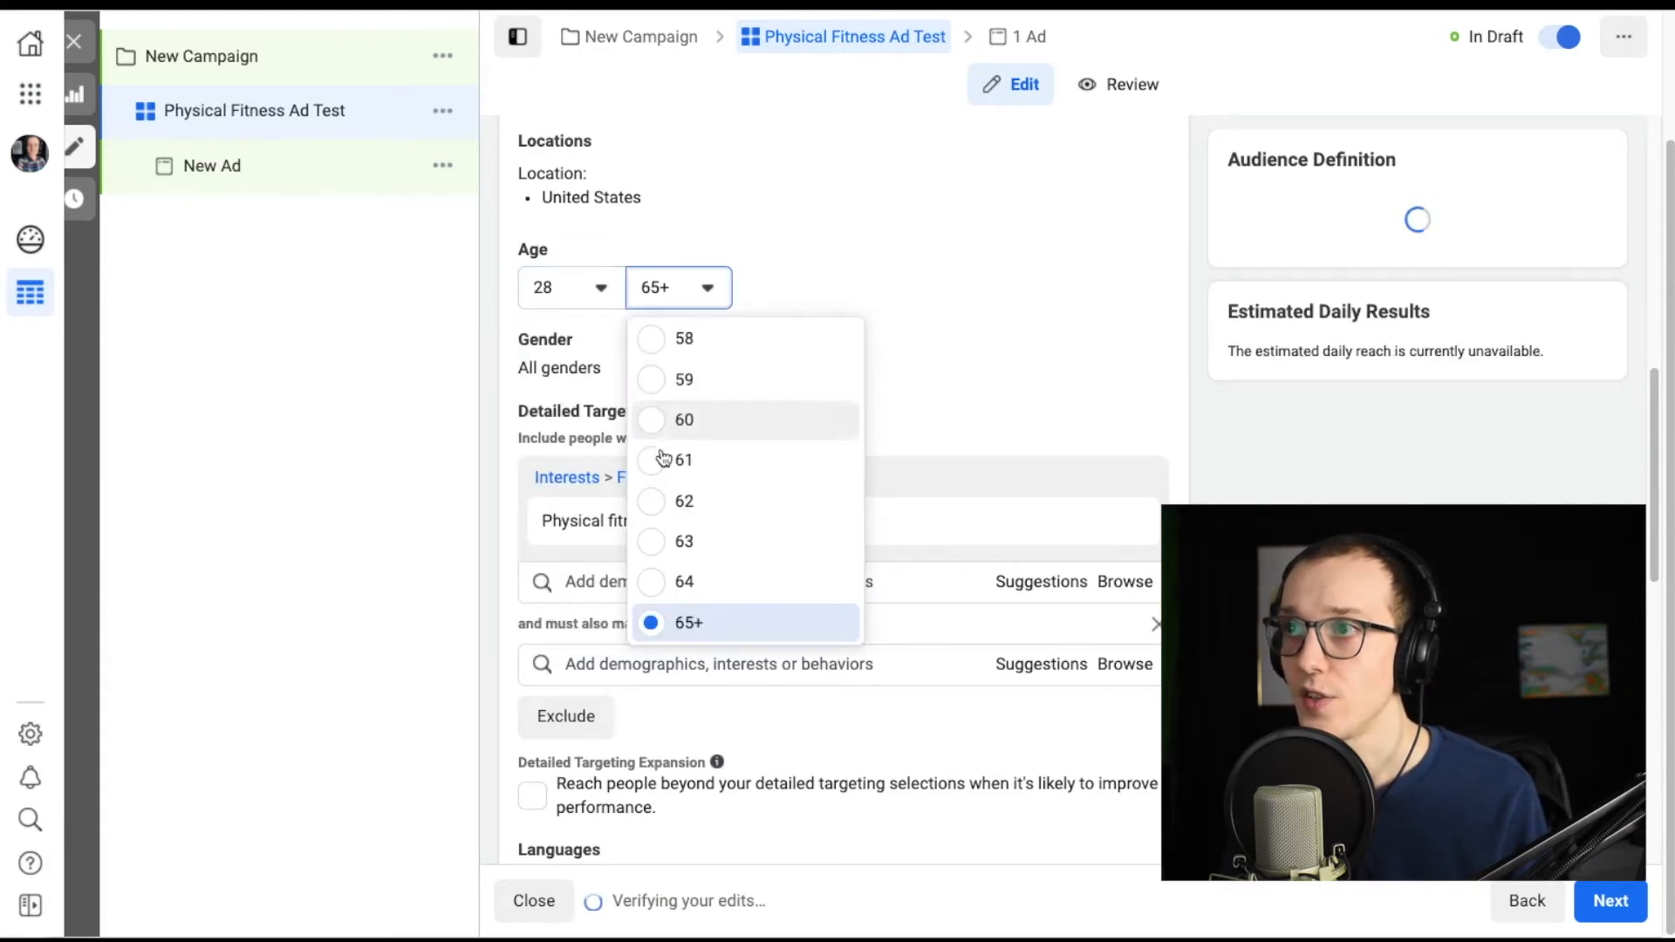
pyautogui.scroll(3, 662, 471)
pyautogui.click(657, 478)
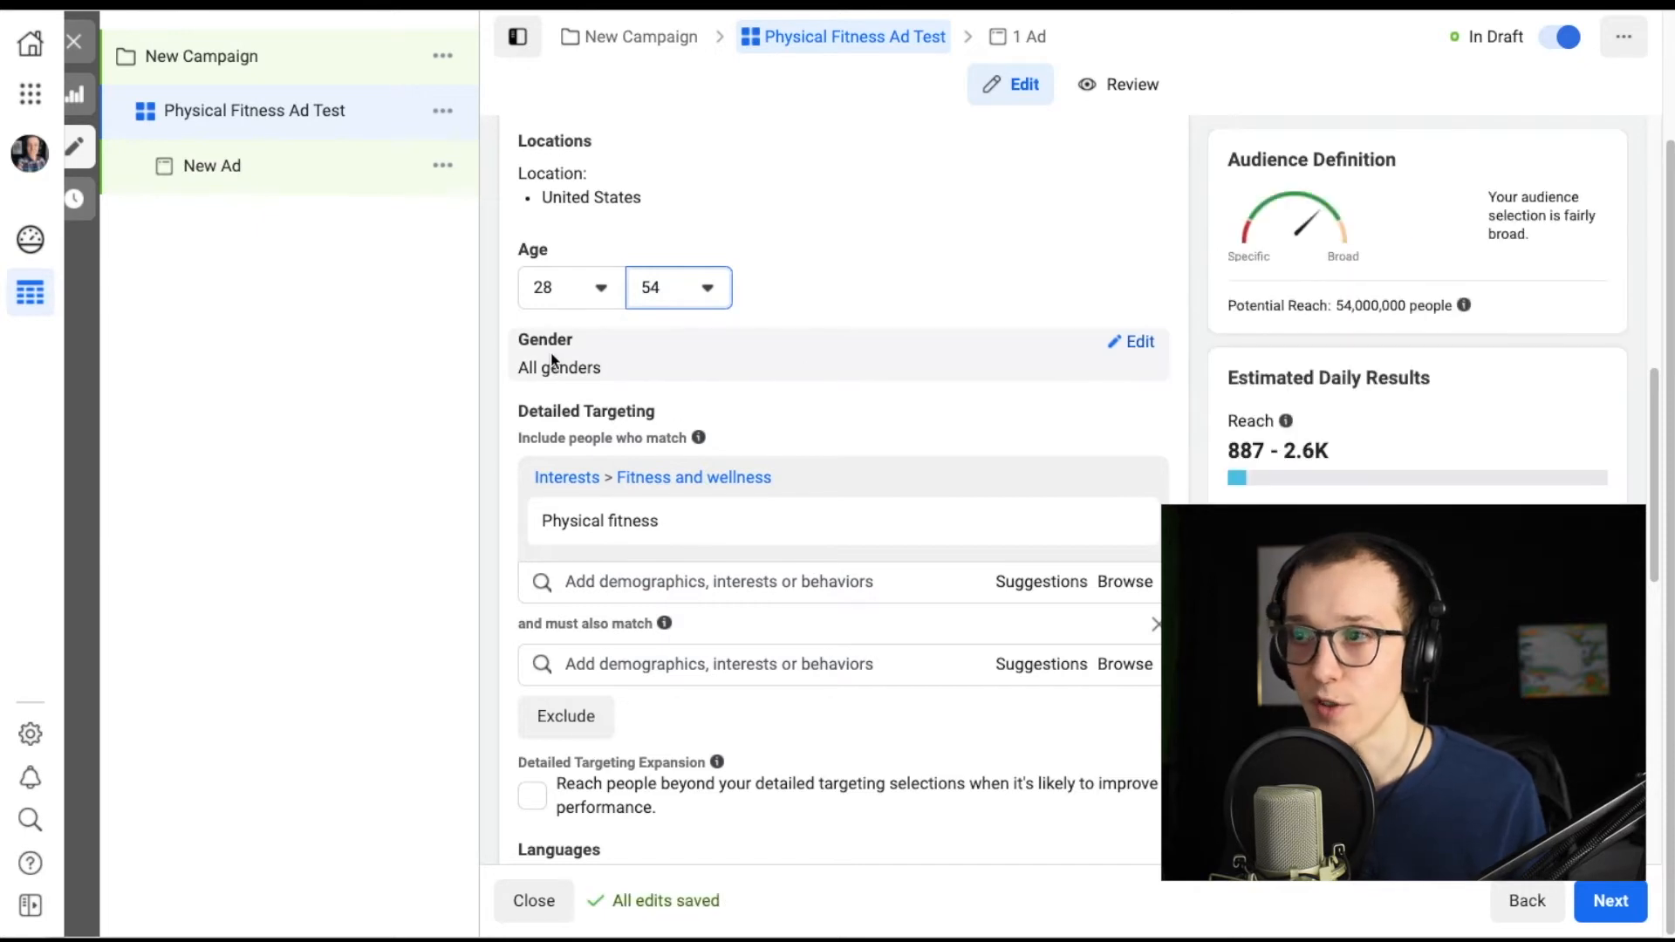
# Examine the potential reach shown in the audience definition.
pyautogui.scroll(-1, 515, 481)
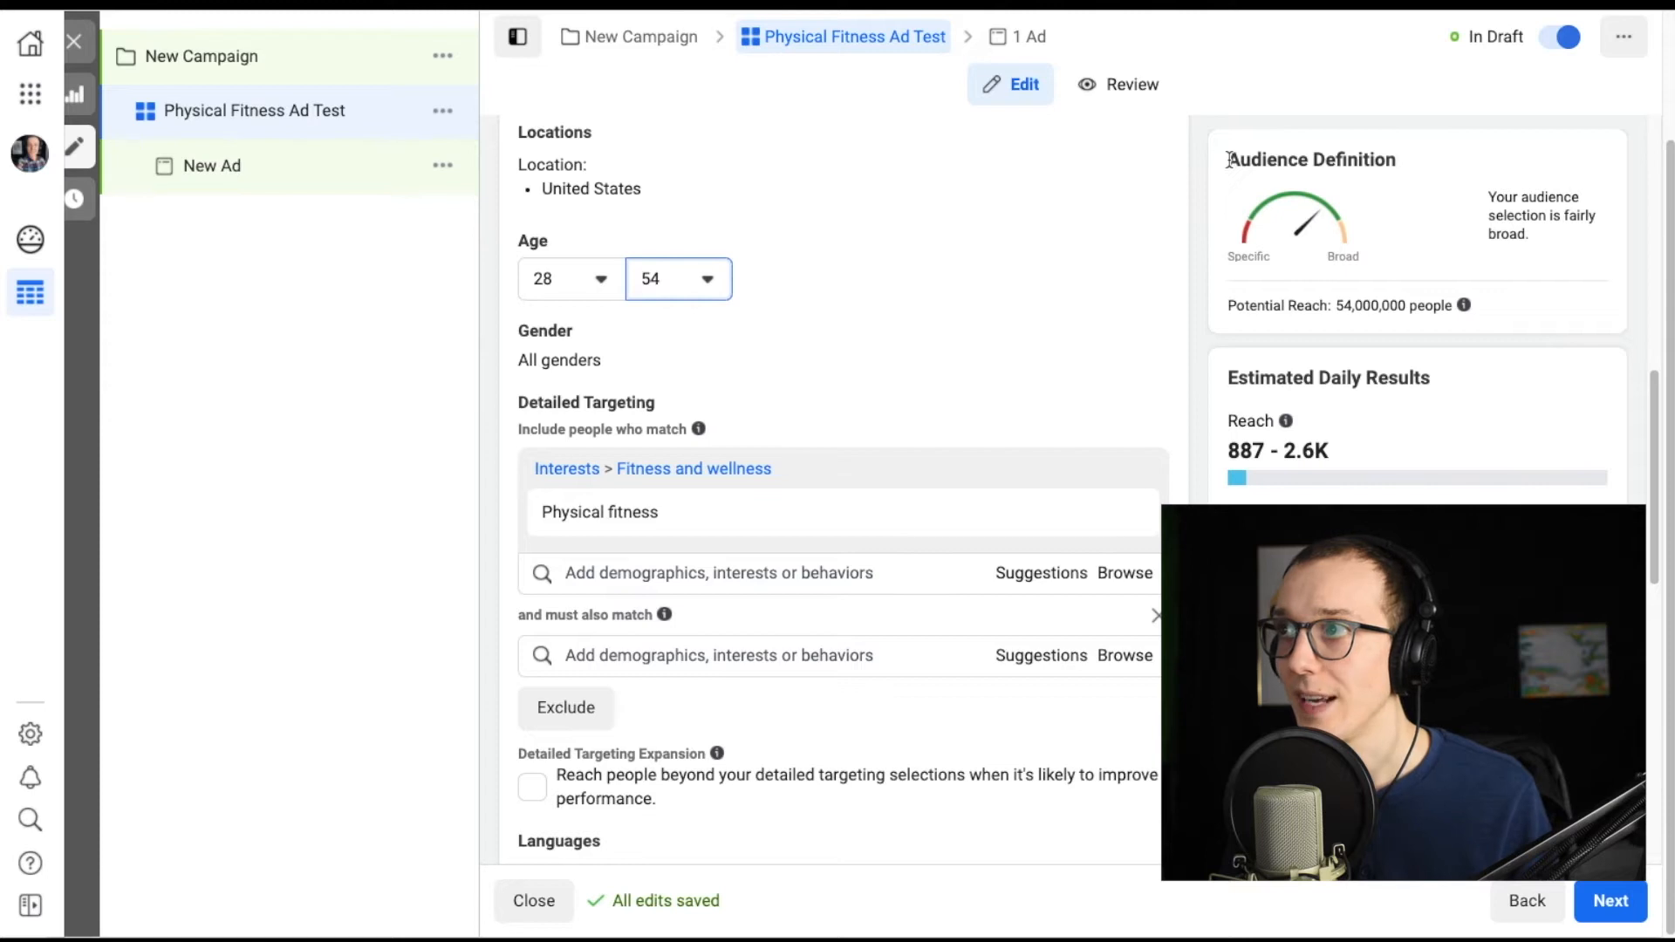
pyautogui.click(1227, 309)
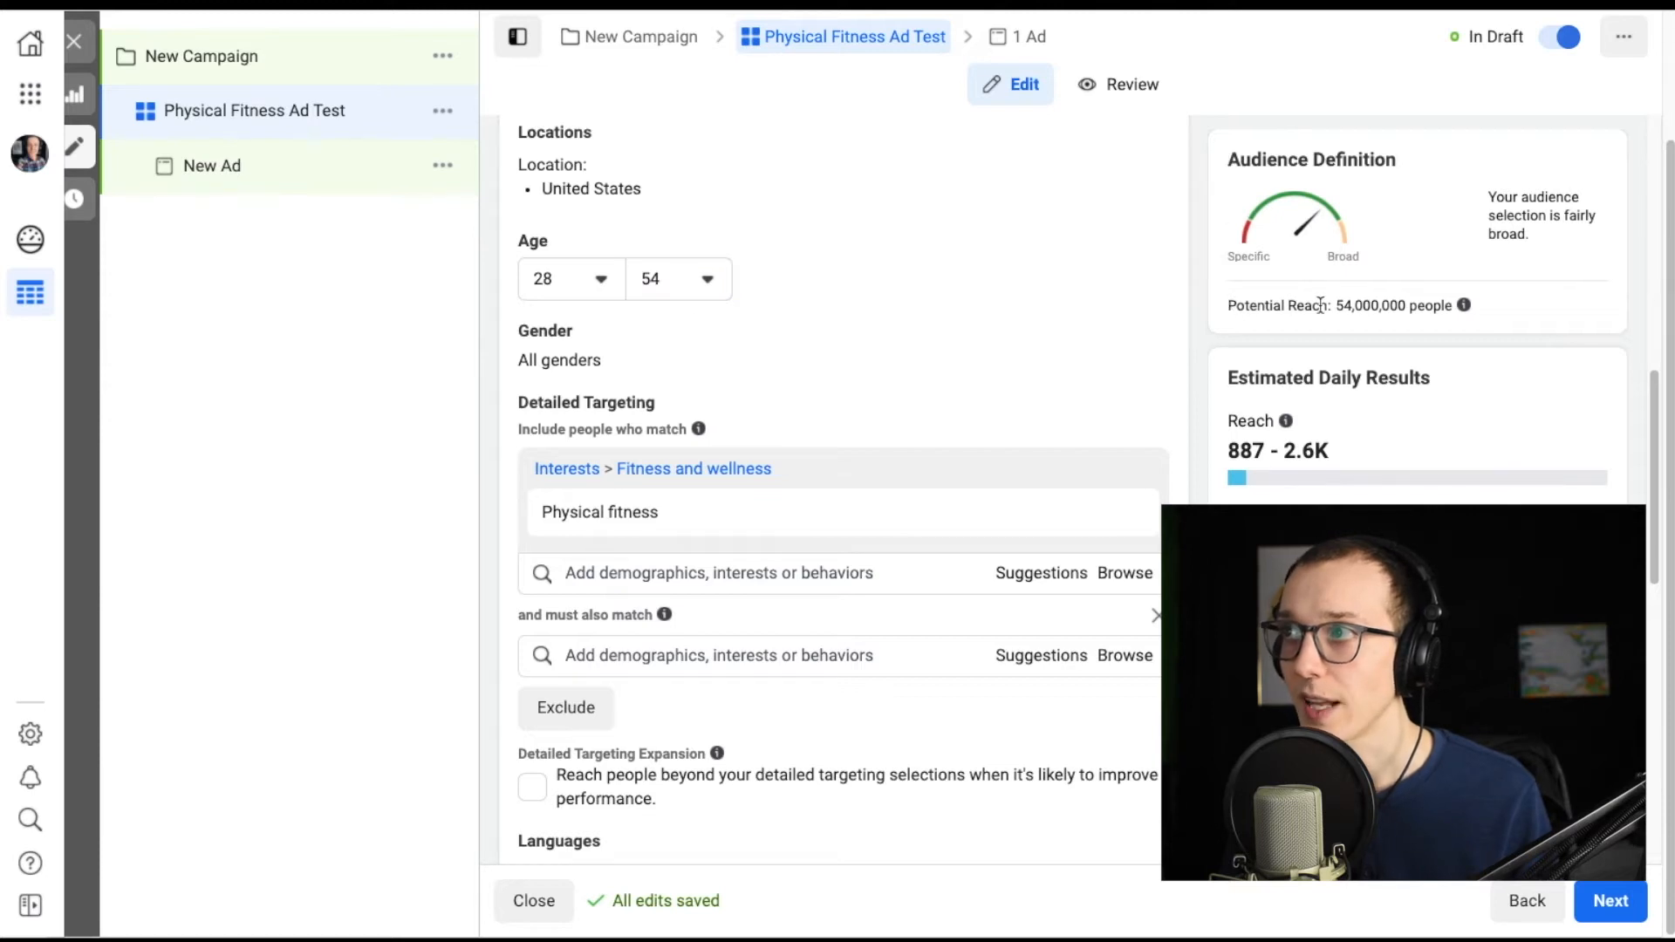
pyautogui.moveTo(1339, 305); pyautogui.dragTo(1451, 314)
pyautogui.click(1449, 310)
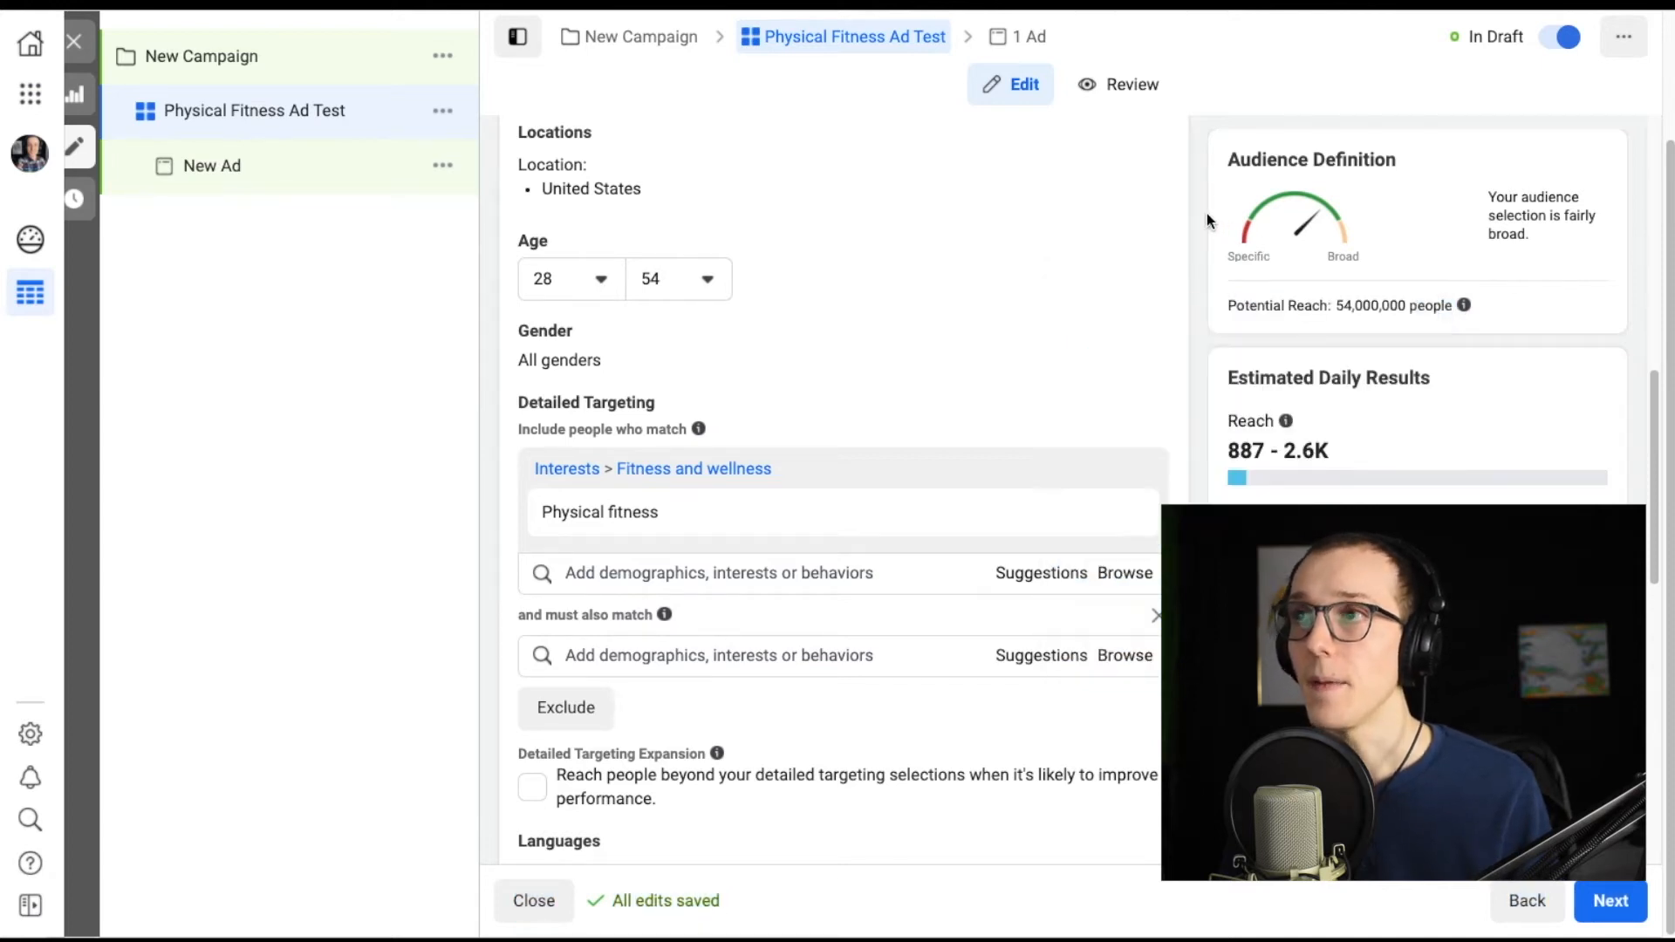
pyautogui.moveTo(1336, 304); pyautogui.dragTo(1349, 303)
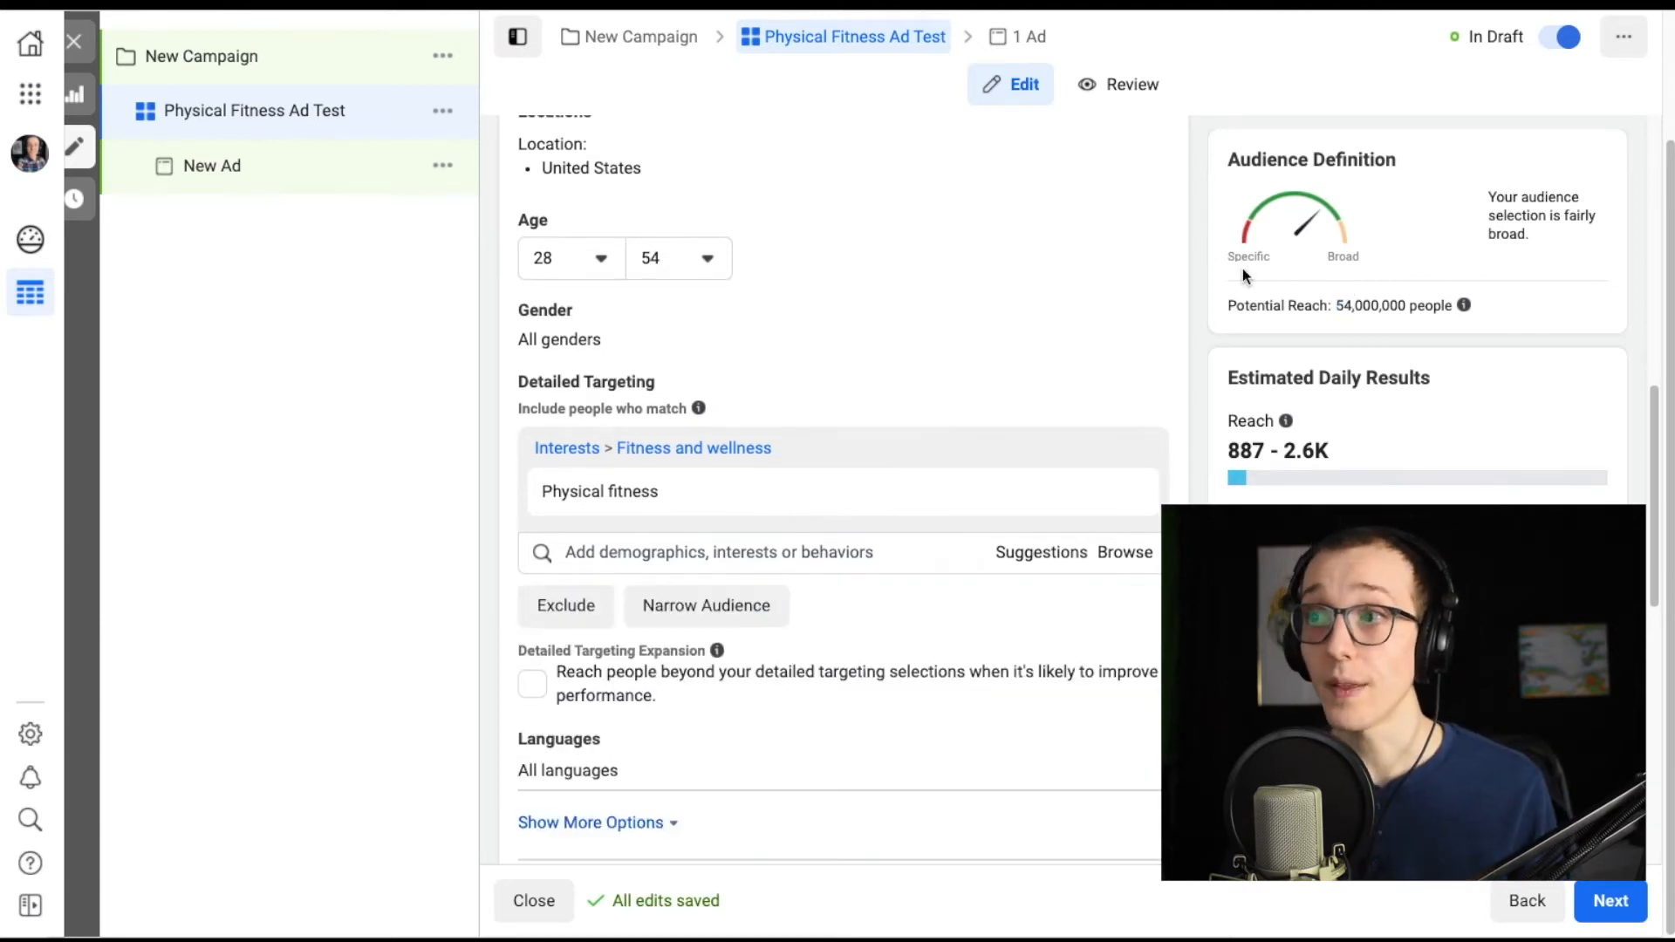
# Narrow the audience so people must also match the "Healthcare and Medical Services" industry.
pyautogui.click(730, 614)
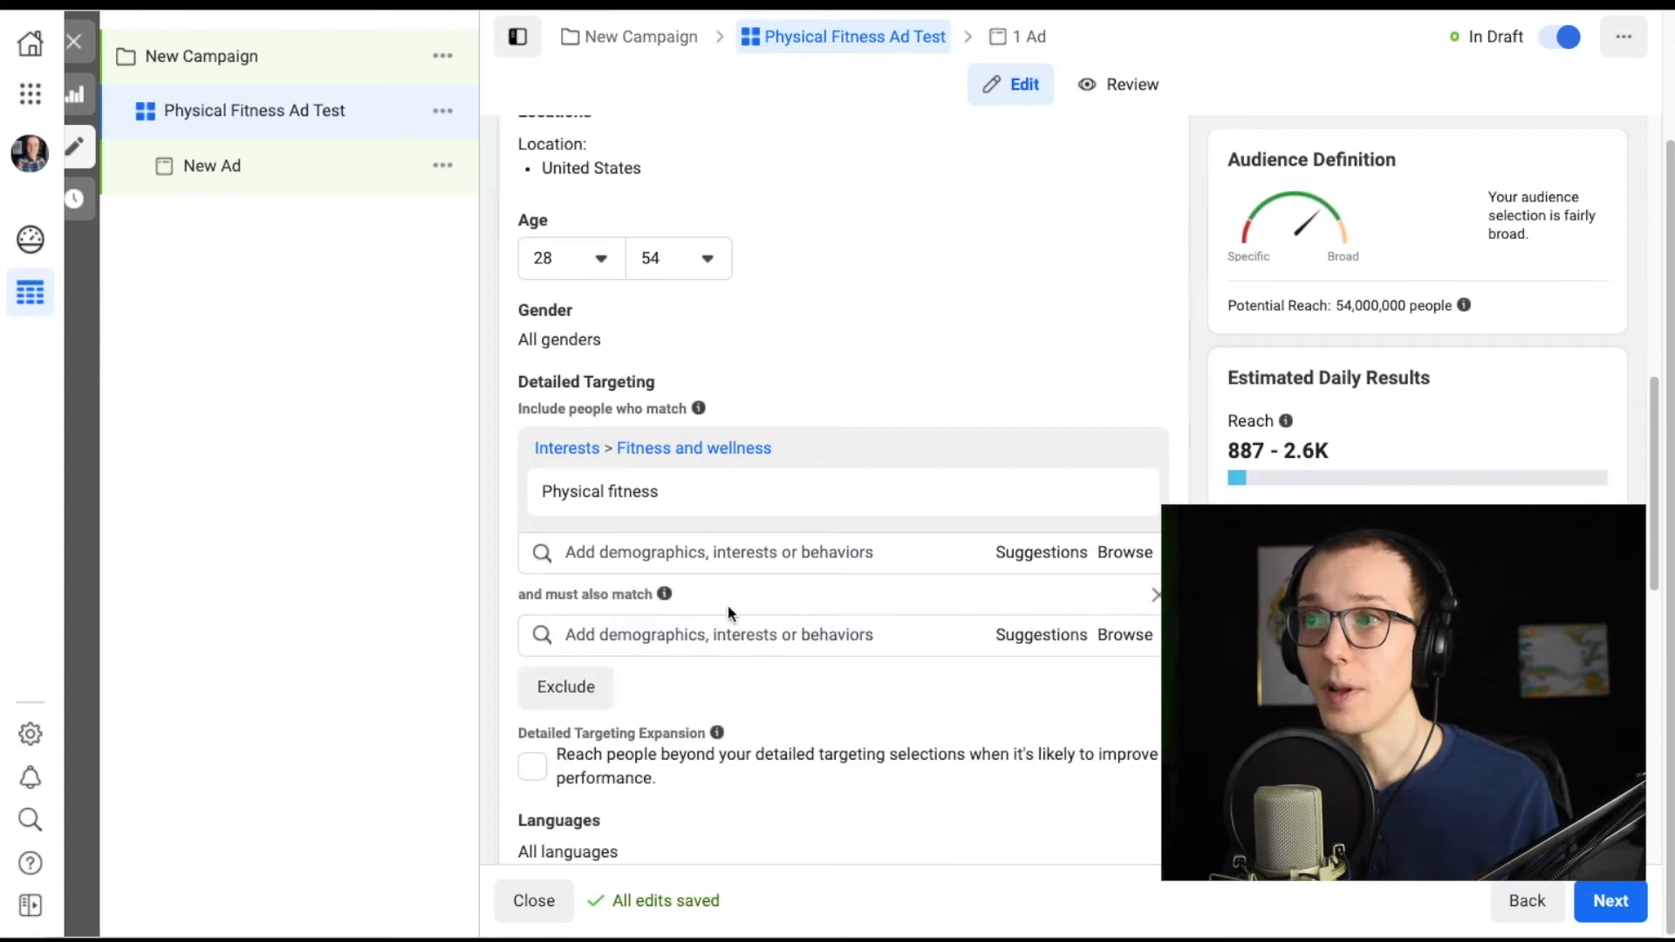
pyautogui.click(762, 637)
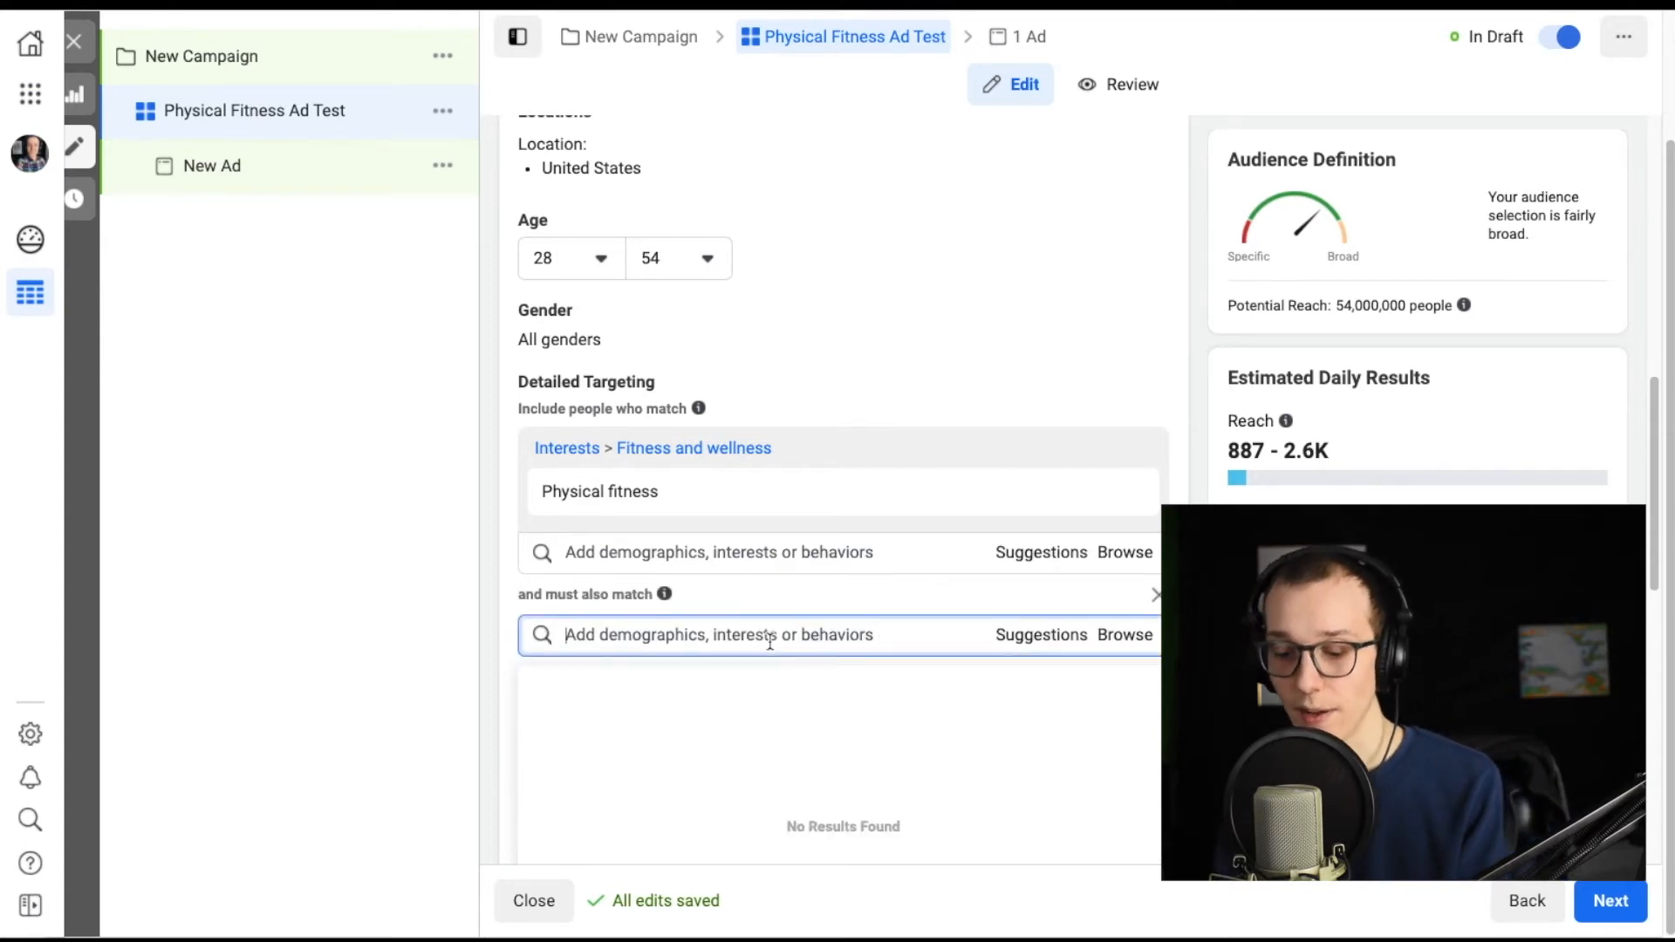
pyautogui.write('healthcare and')
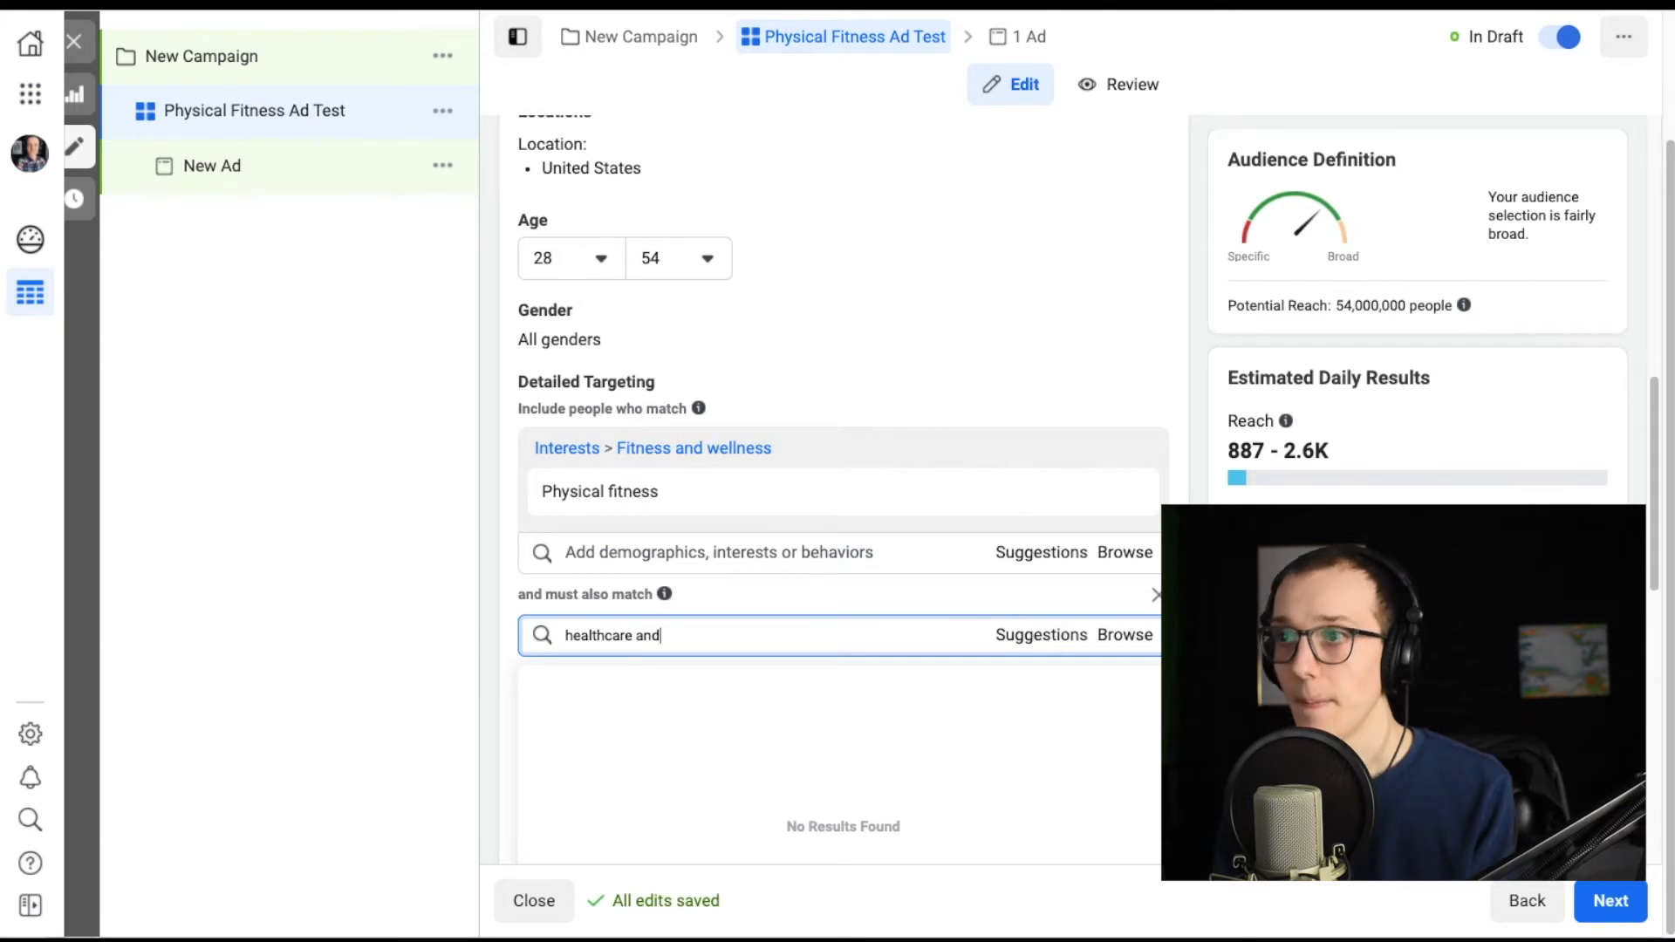
pyautogui.click(761, 688)
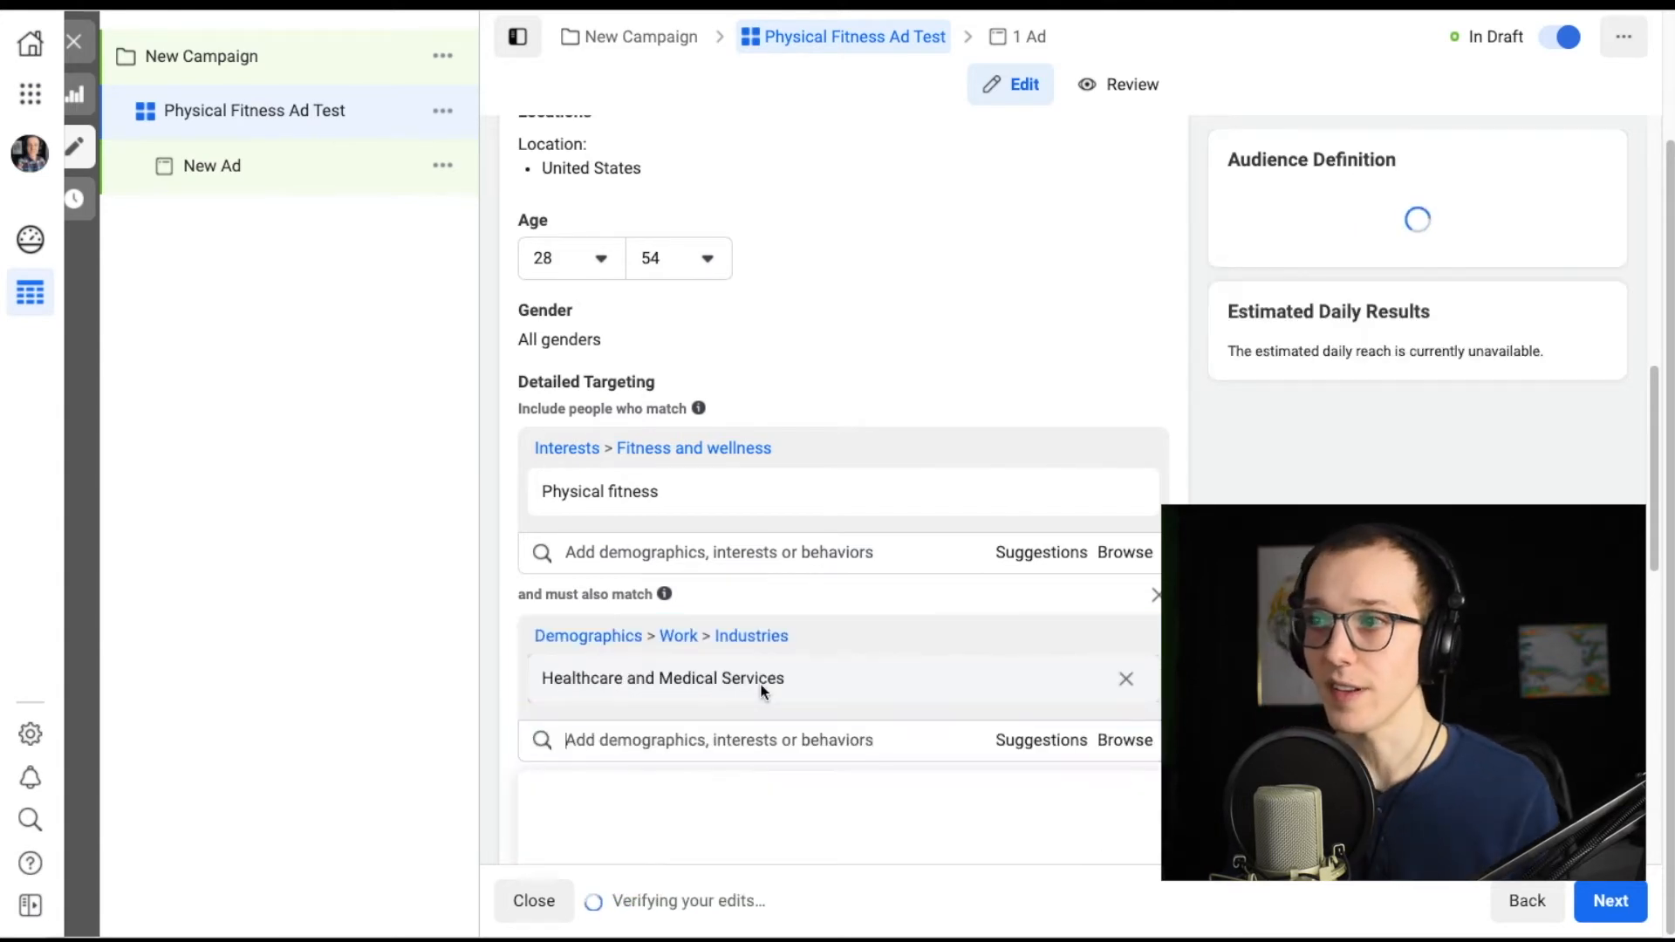
# Examine the two matching conditions in detailed targeting and the audience's potential reach.
pyautogui.moveTo(519, 409); pyautogui.dragTo(687, 409)
pyautogui.moveTo(602, 491)
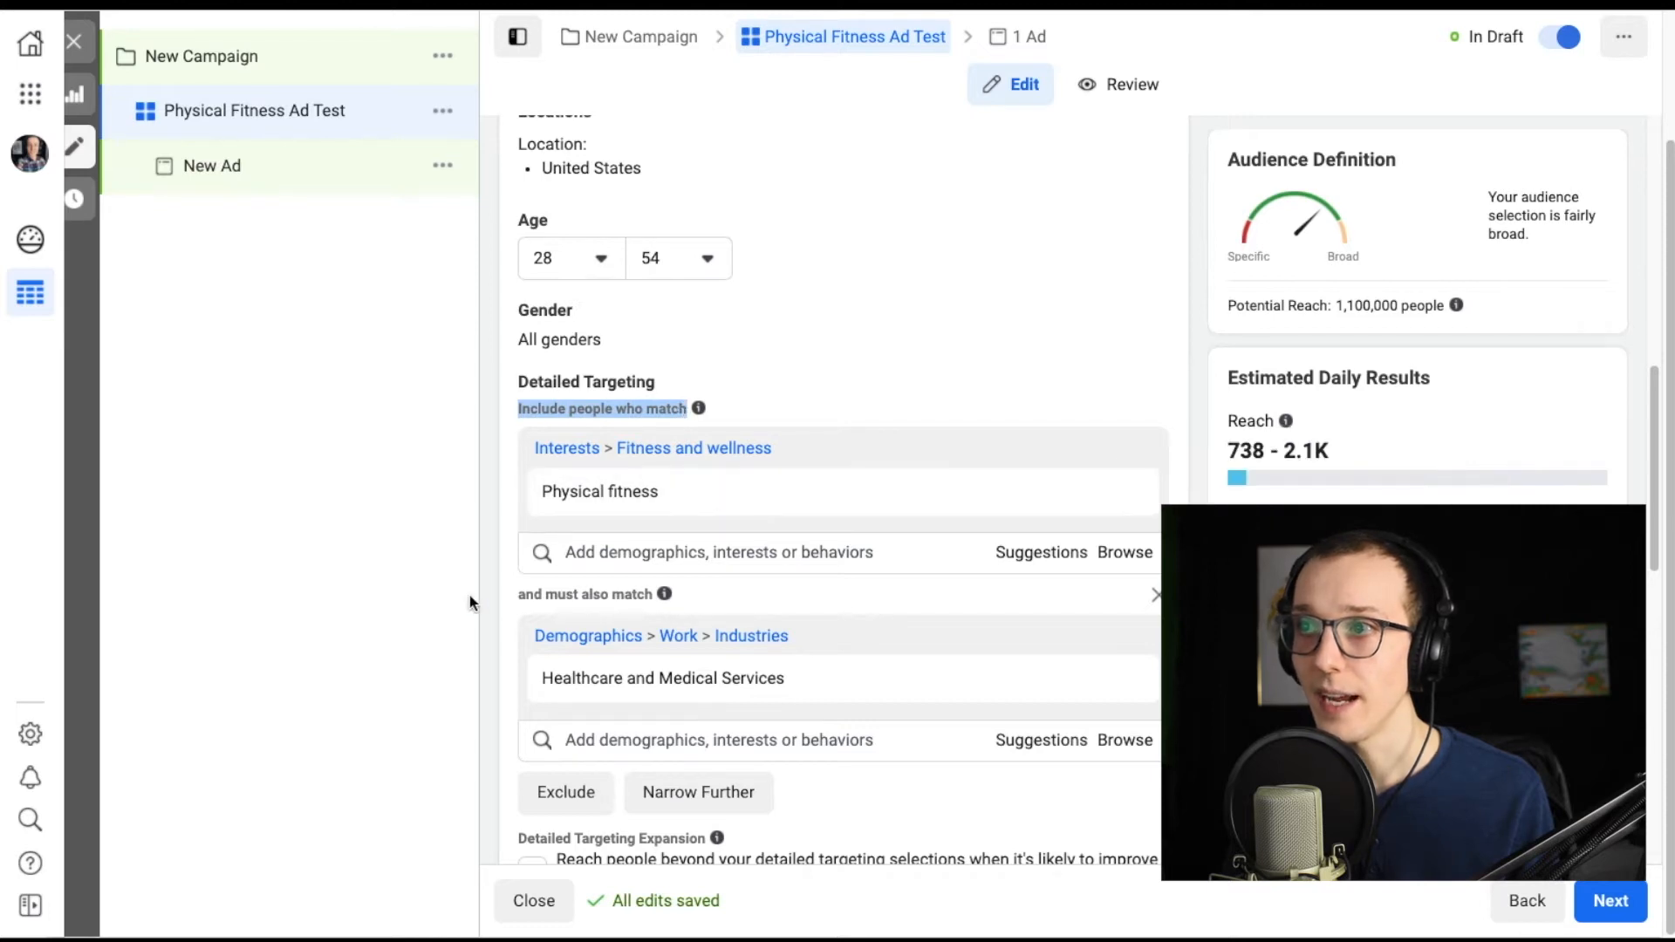
pyautogui.moveTo(520, 604); pyautogui.dragTo(654, 600)
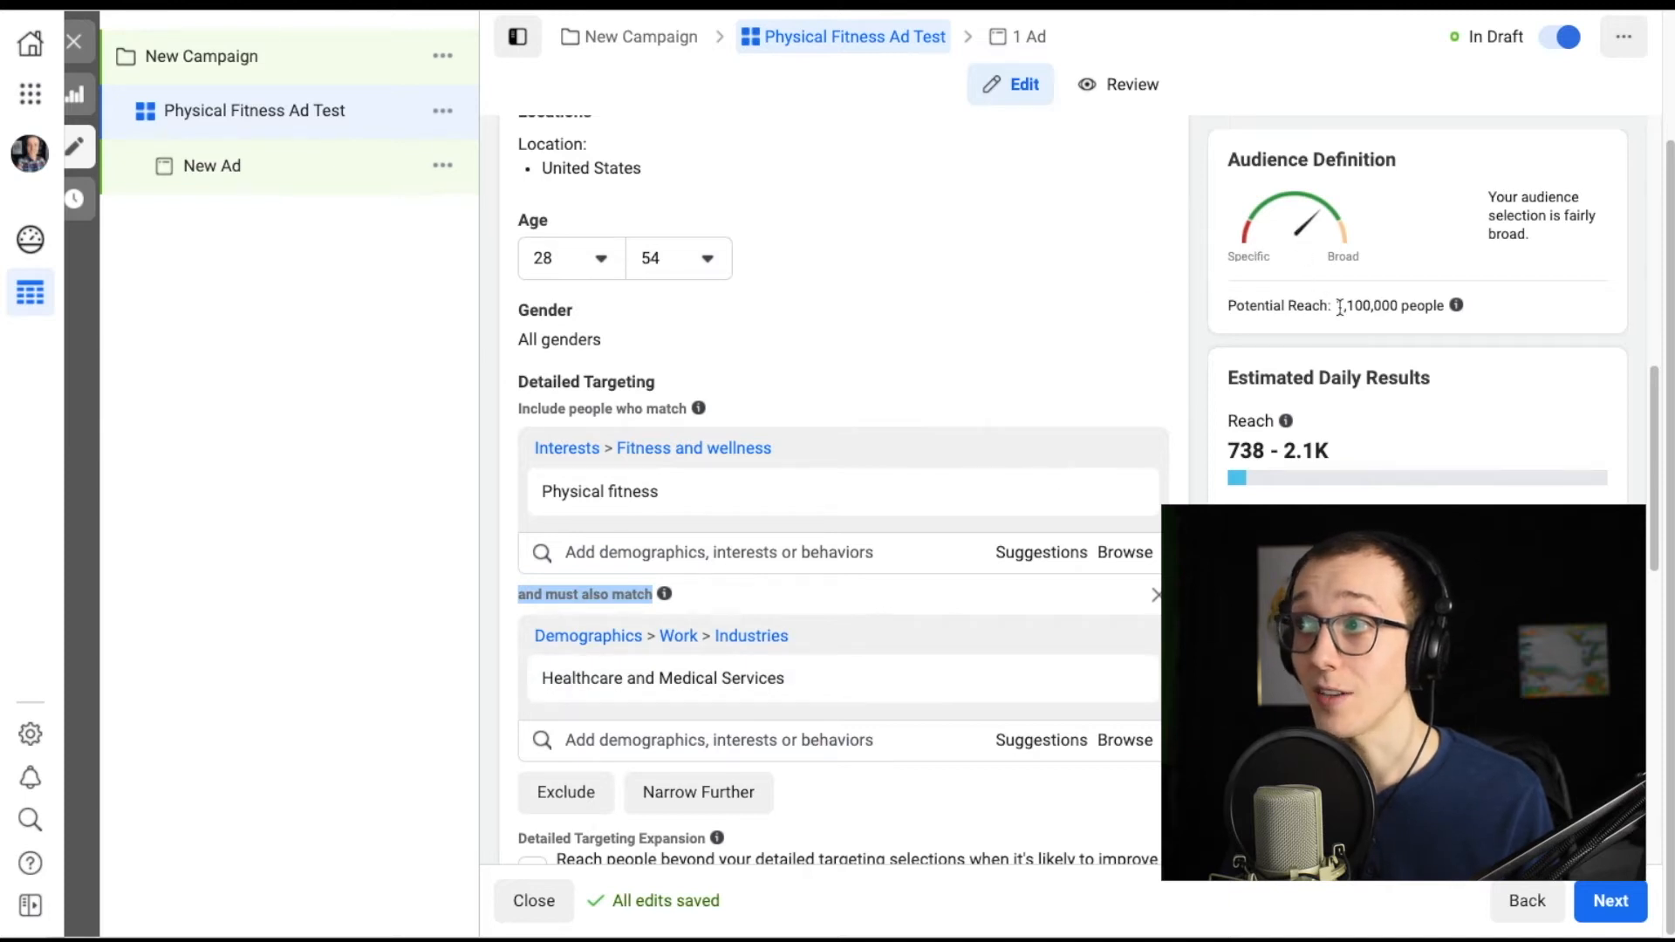
pyautogui.moveTo(1337, 307); pyautogui.dragTo(1374, 305)
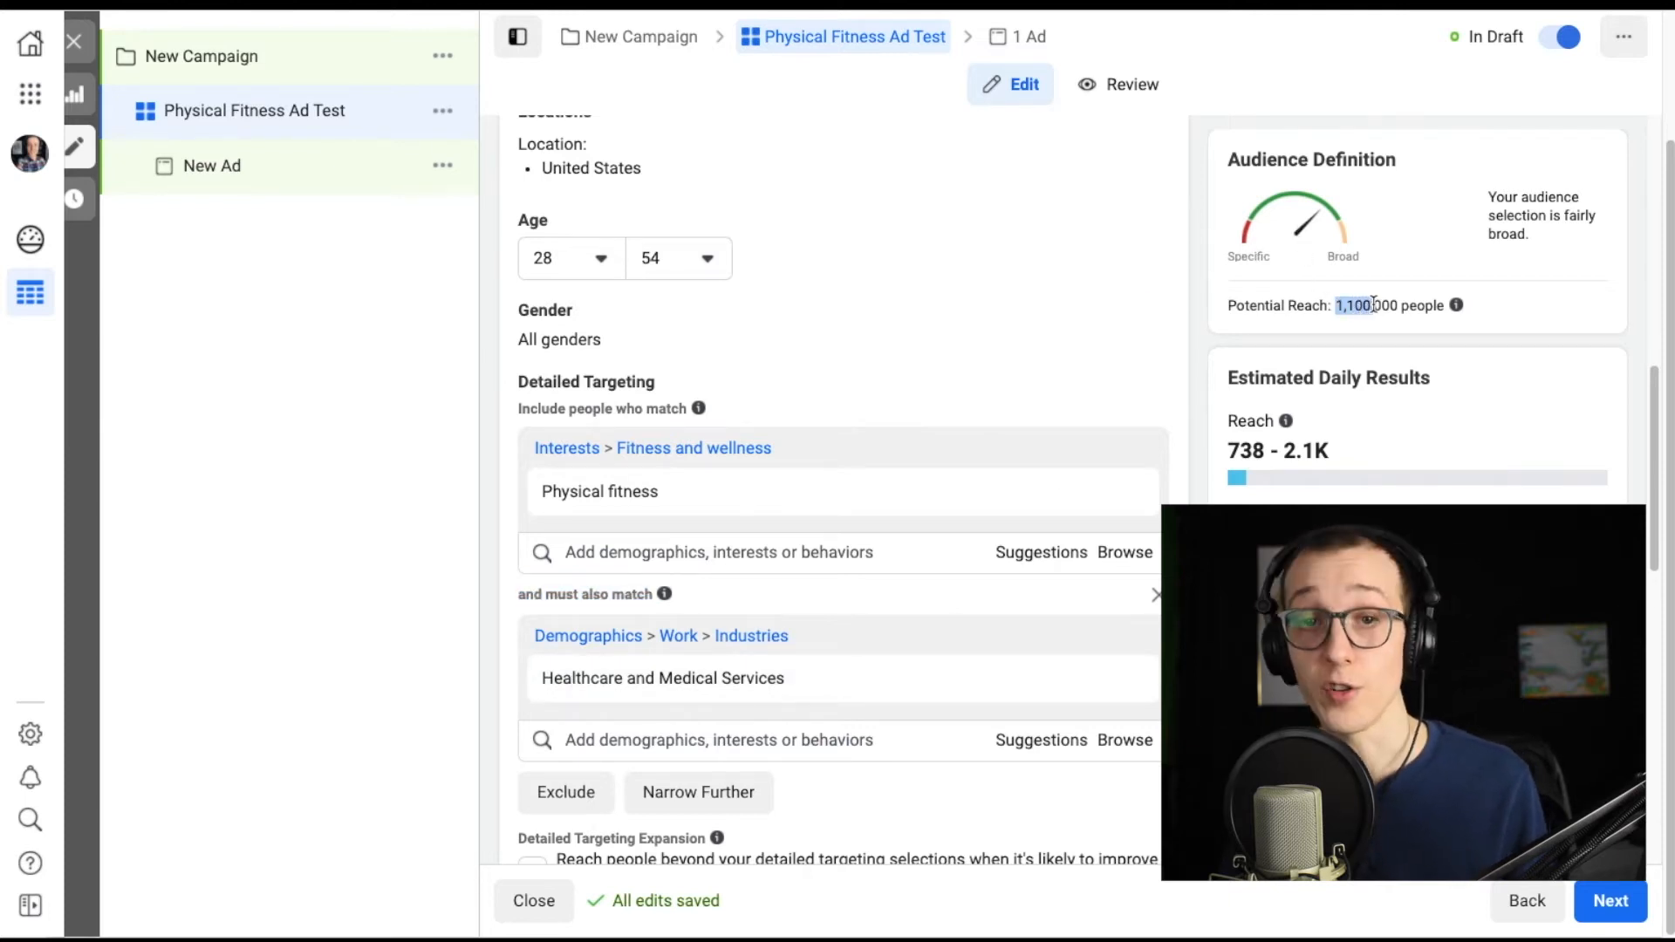
# Enable Detailed Targeting Expansion for the ad set's audience and check the potential reach.
pyautogui.scroll(-2, 1202, 414)
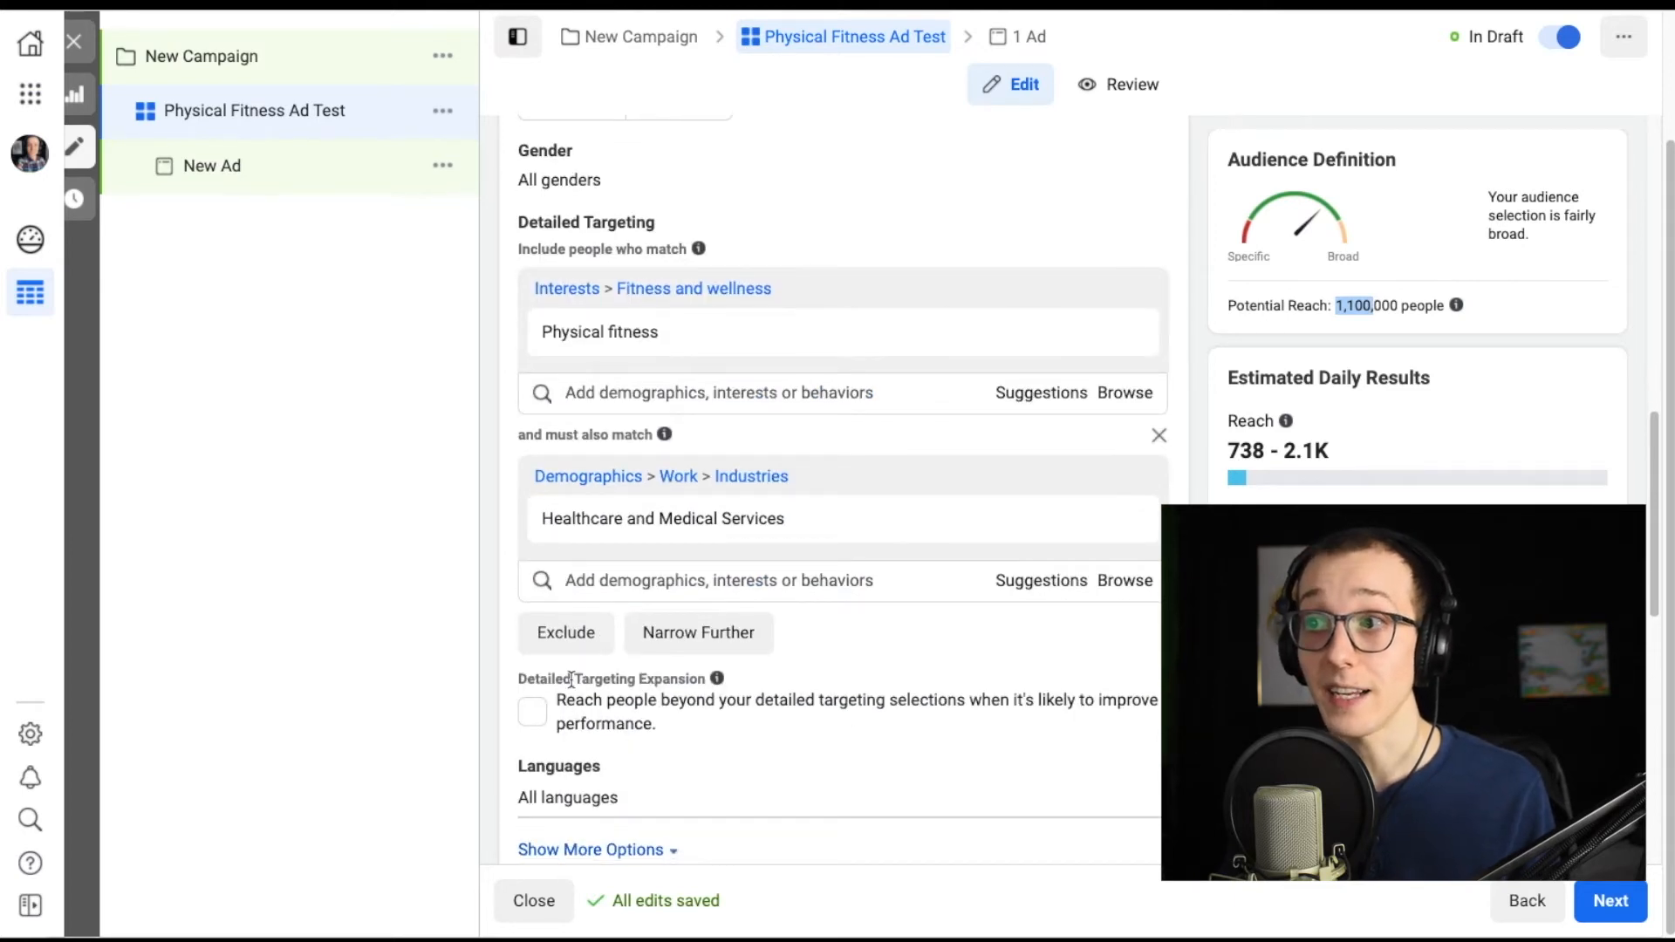
pyautogui.moveTo(529, 679); pyautogui.dragTo(740, 684)
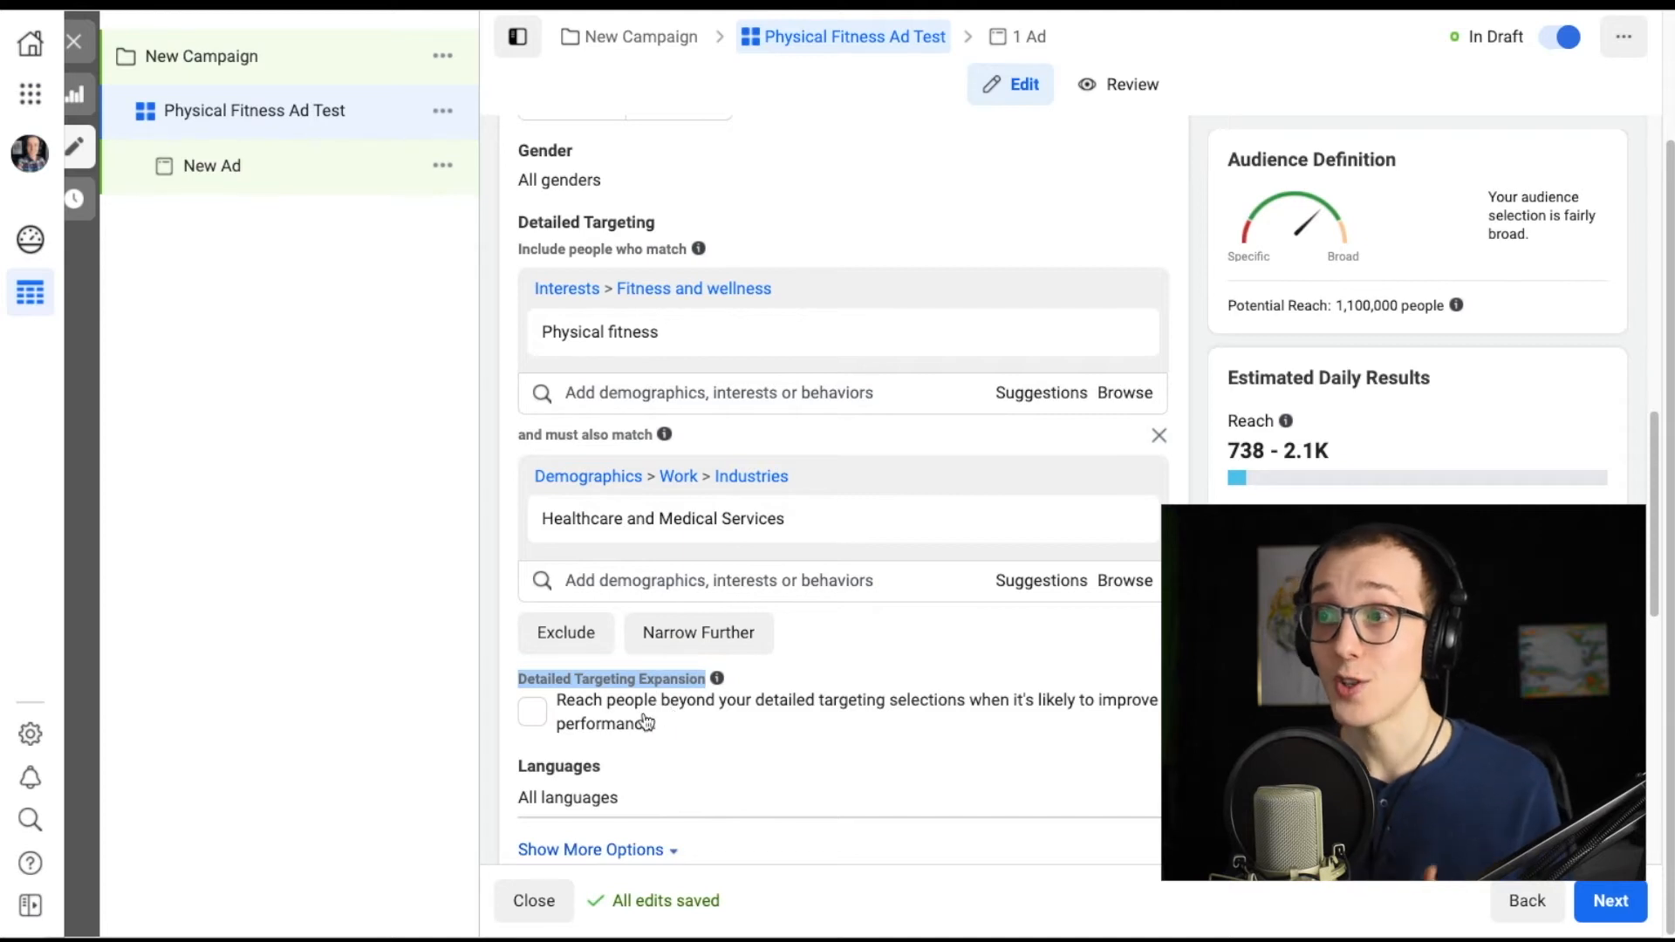
pyautogui.click(532, 712)
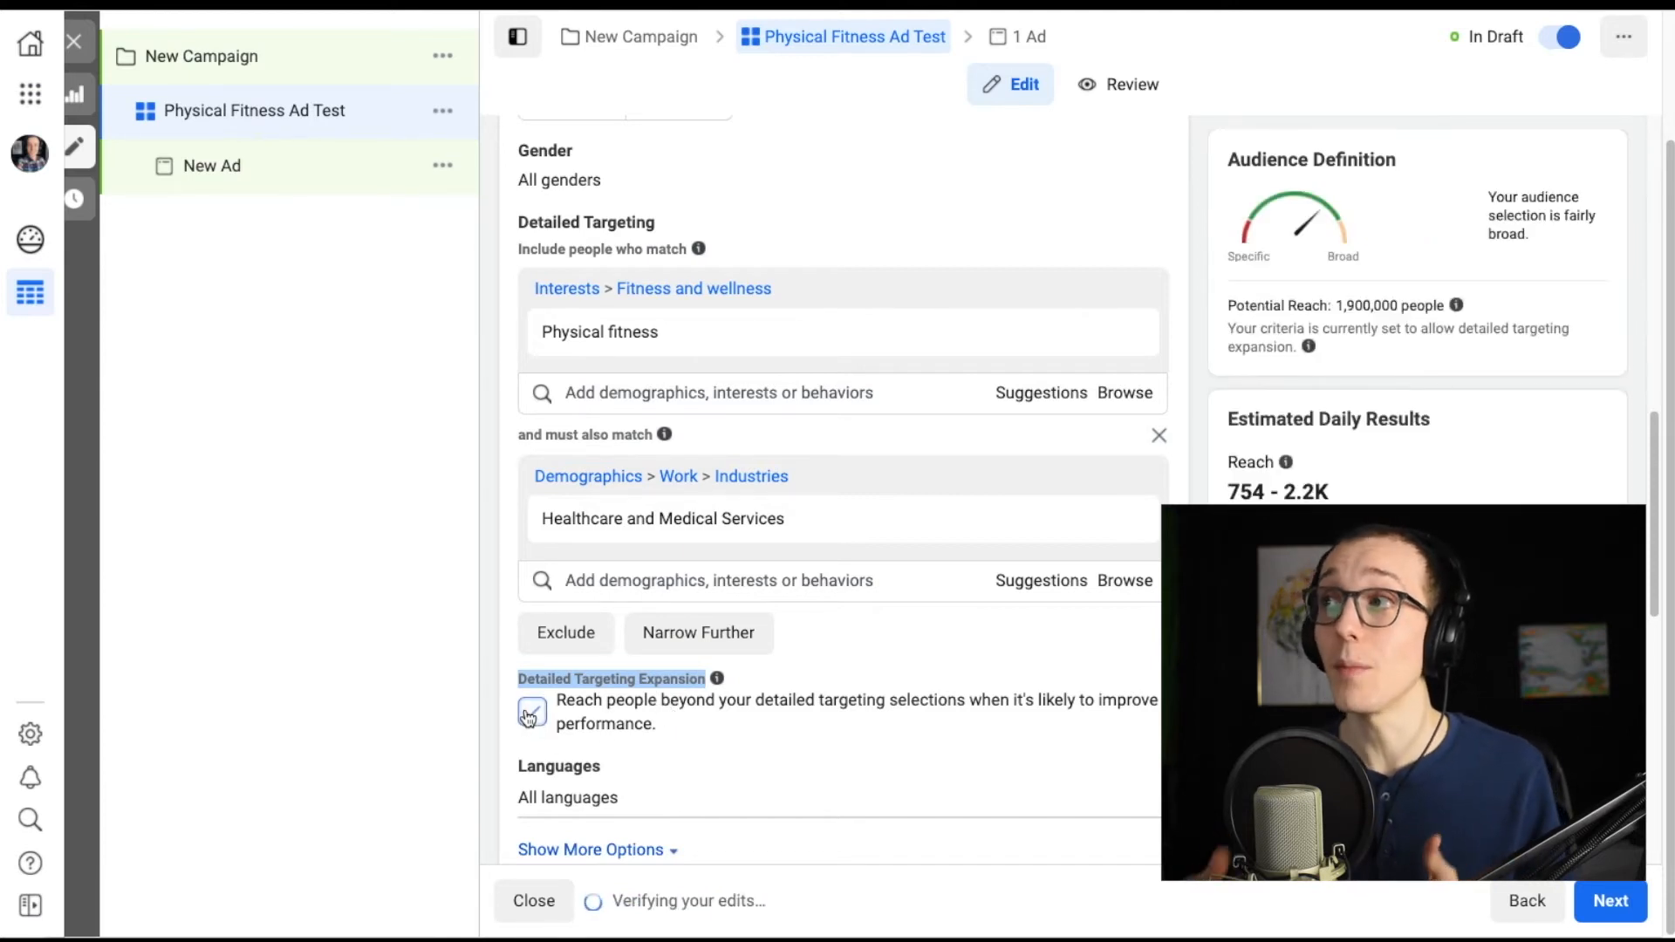
pyautogui.moveTo(1228, 305); pyautogui.dragTo(1437, 307)
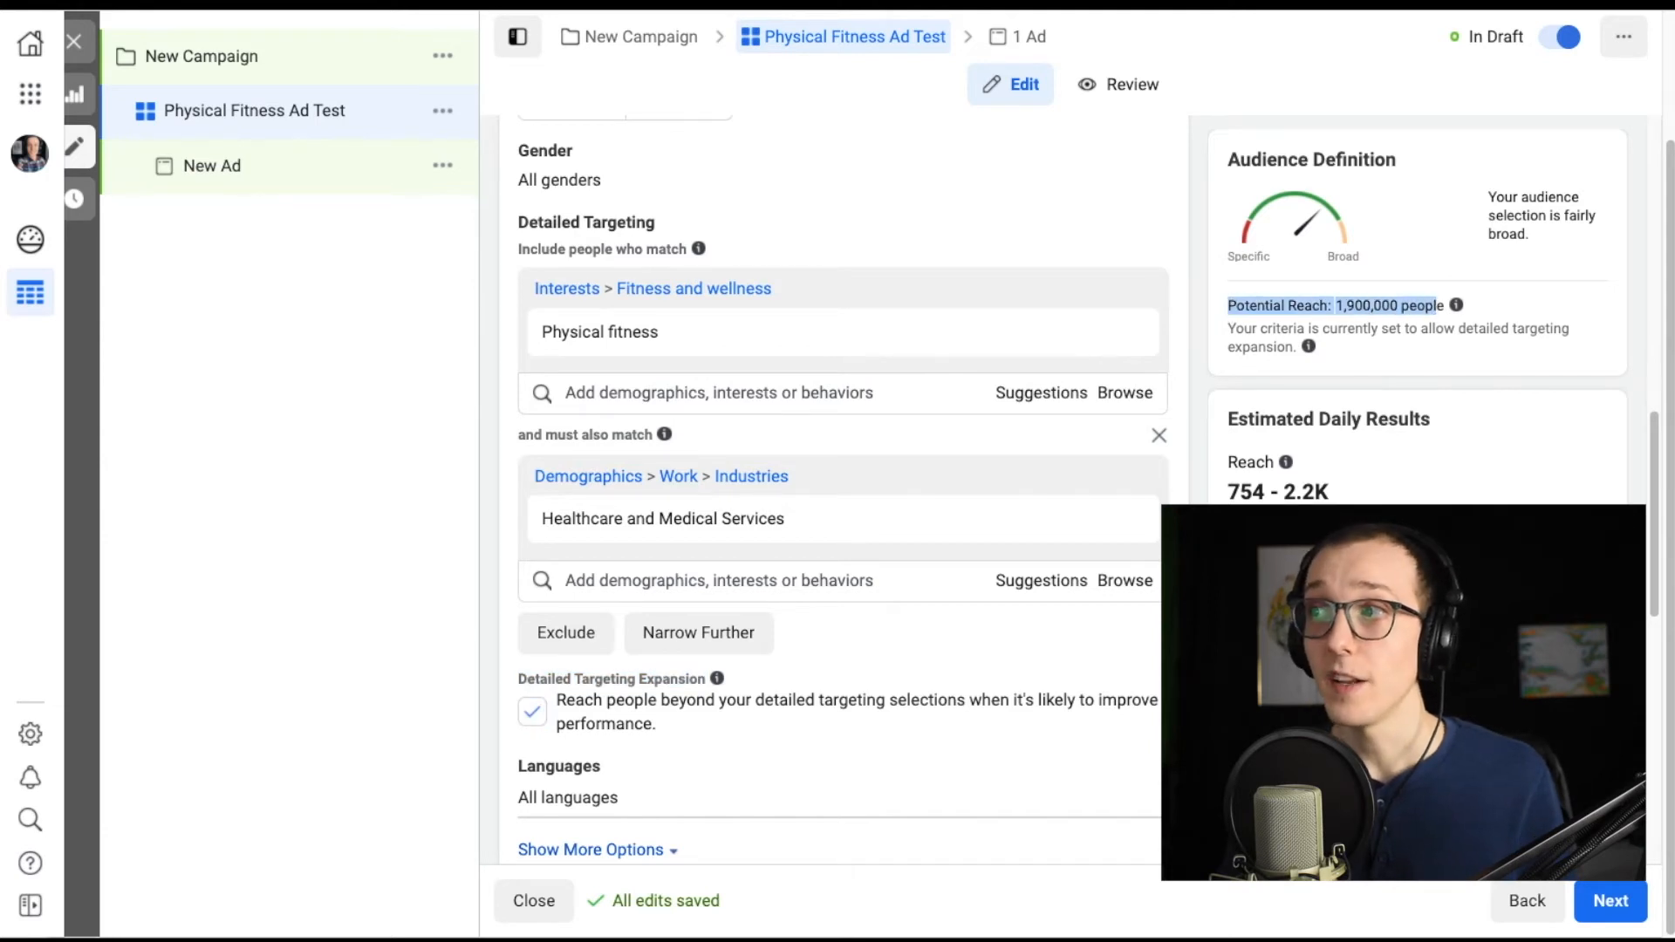
# Add the suggested Management and Administrative Services industries to the narrowing condition.
pyautogui.click(859, 581)
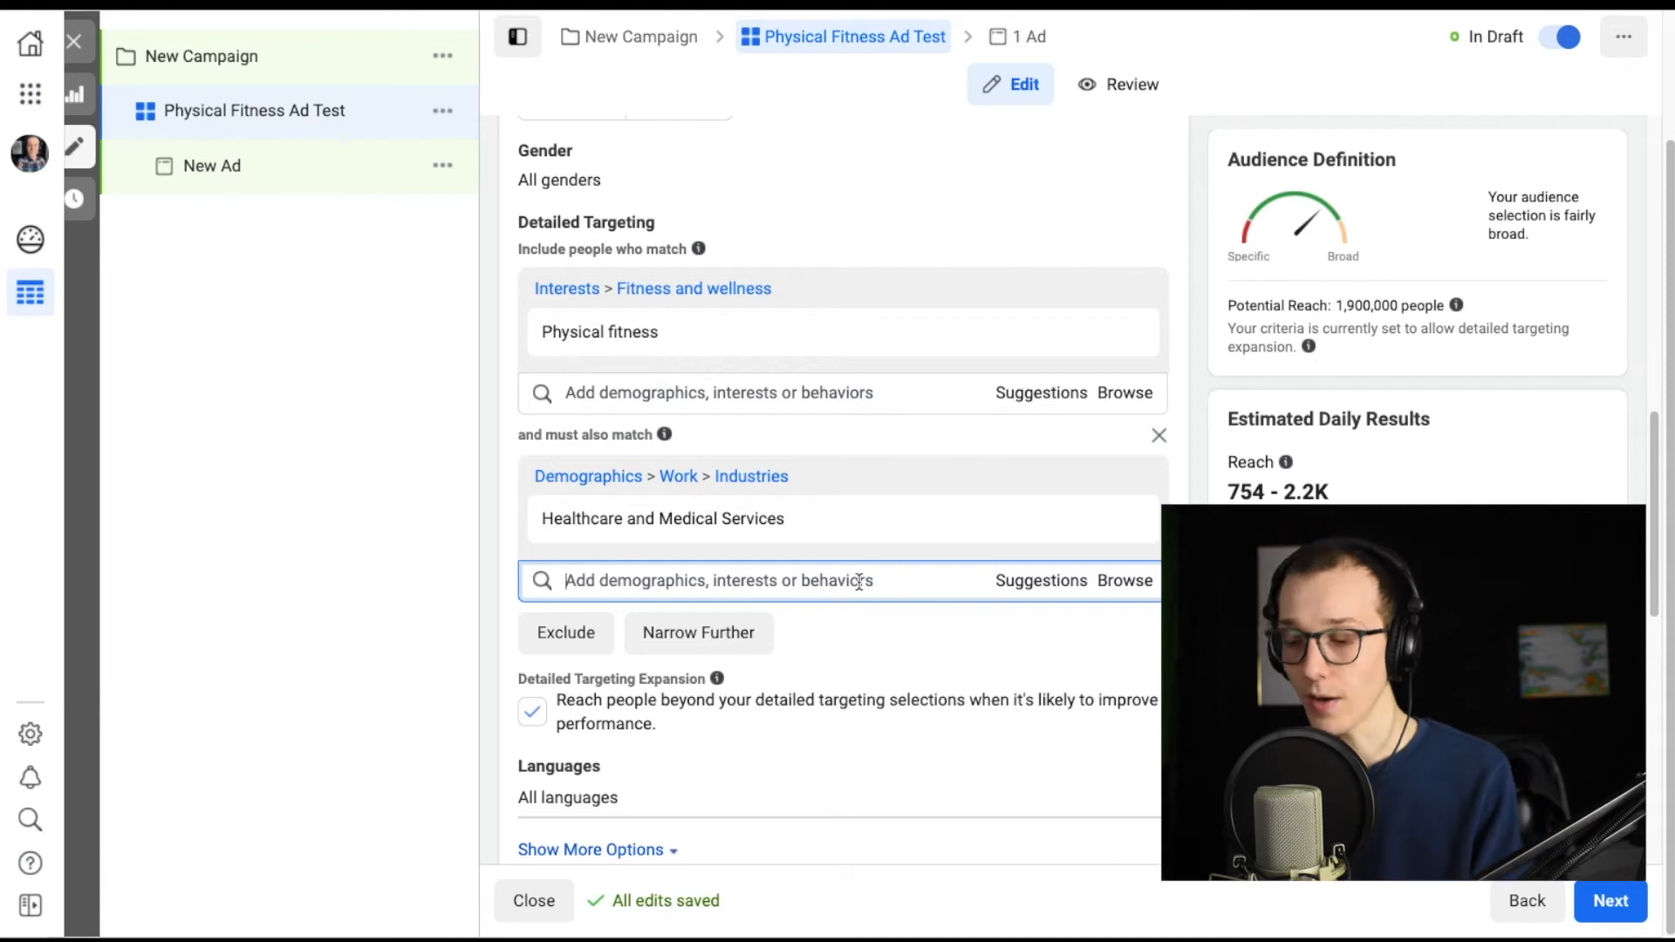
pyautogui.click(1030, 586)
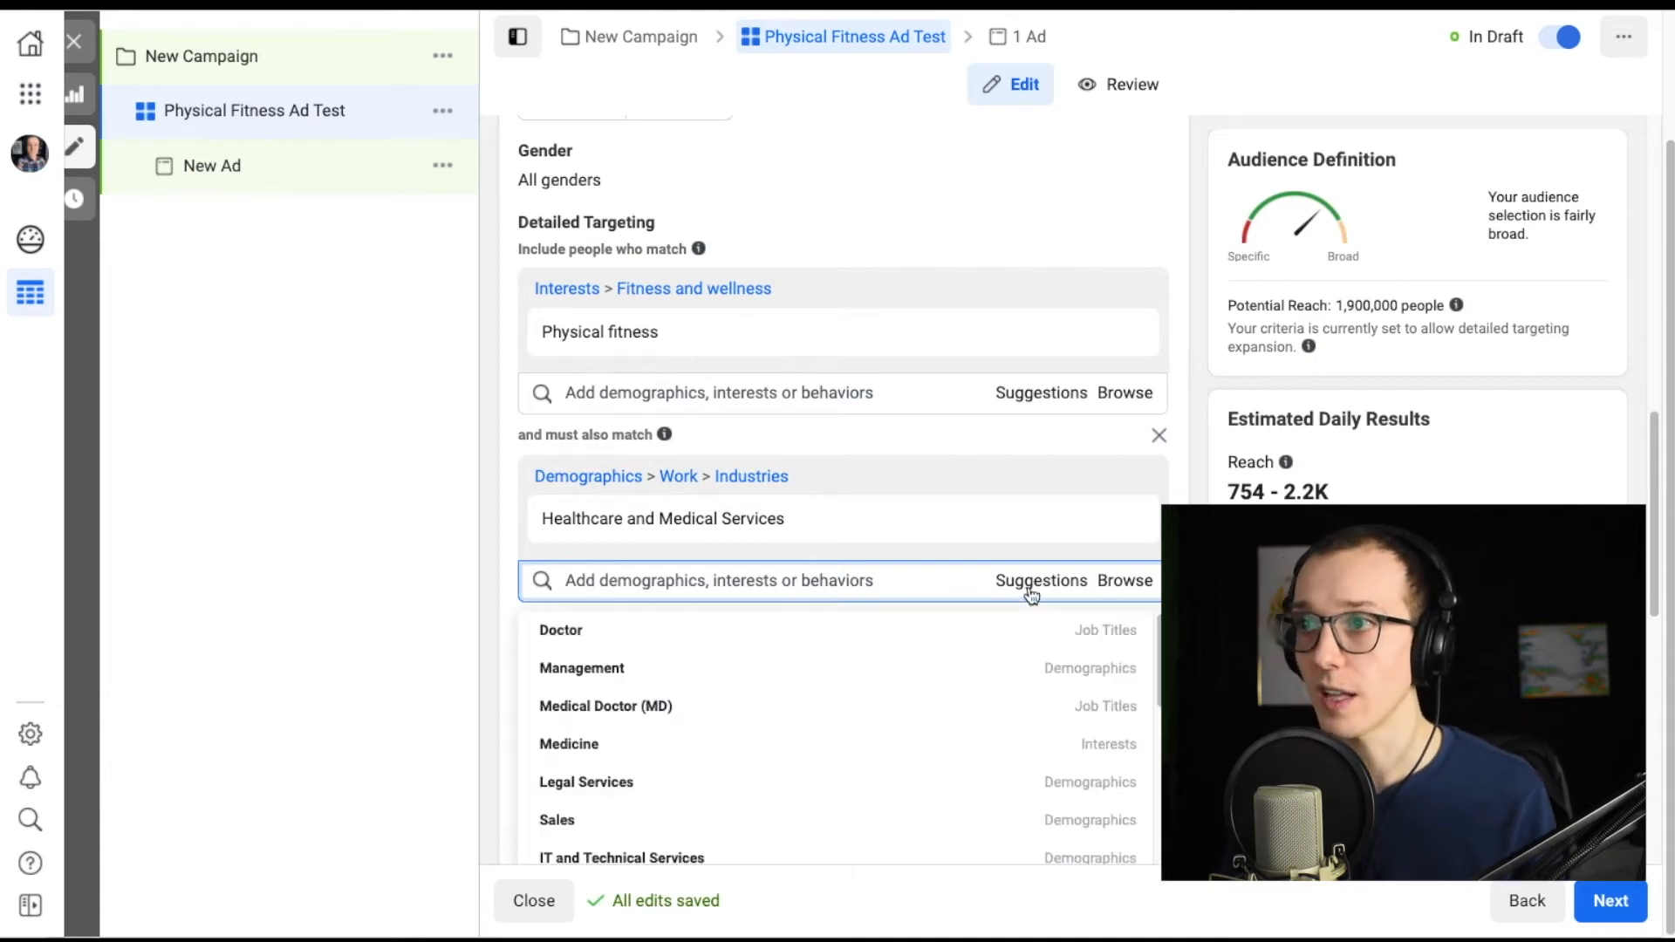
pyautogui.click(956, 668)
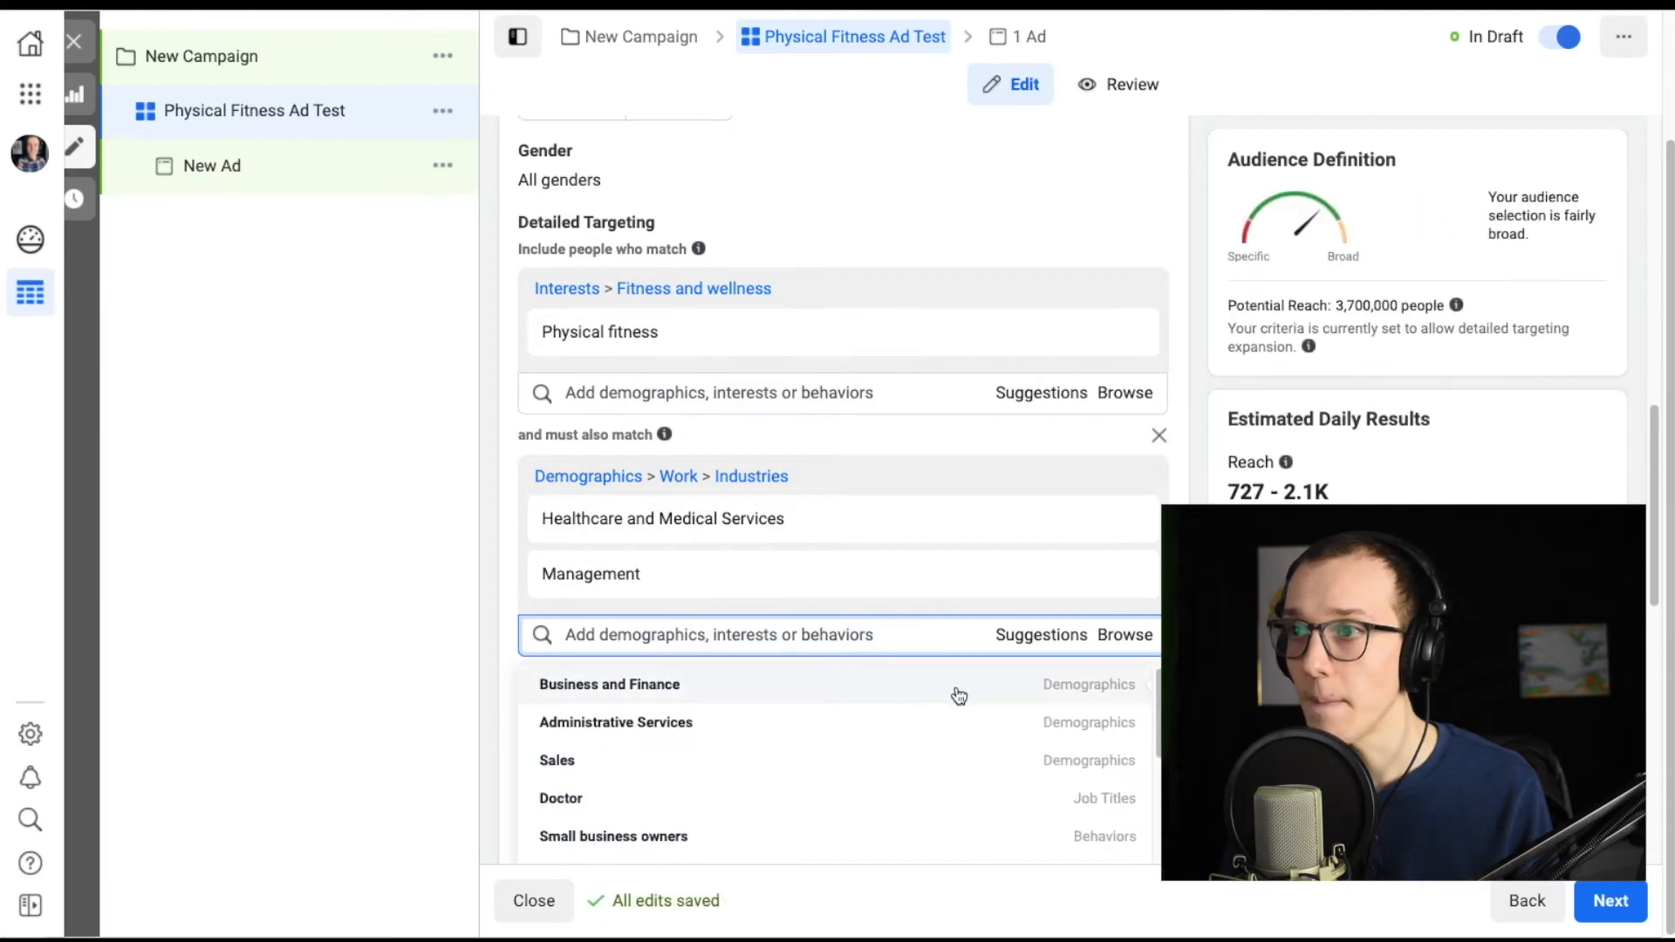
pyautogui.click(857, 720)
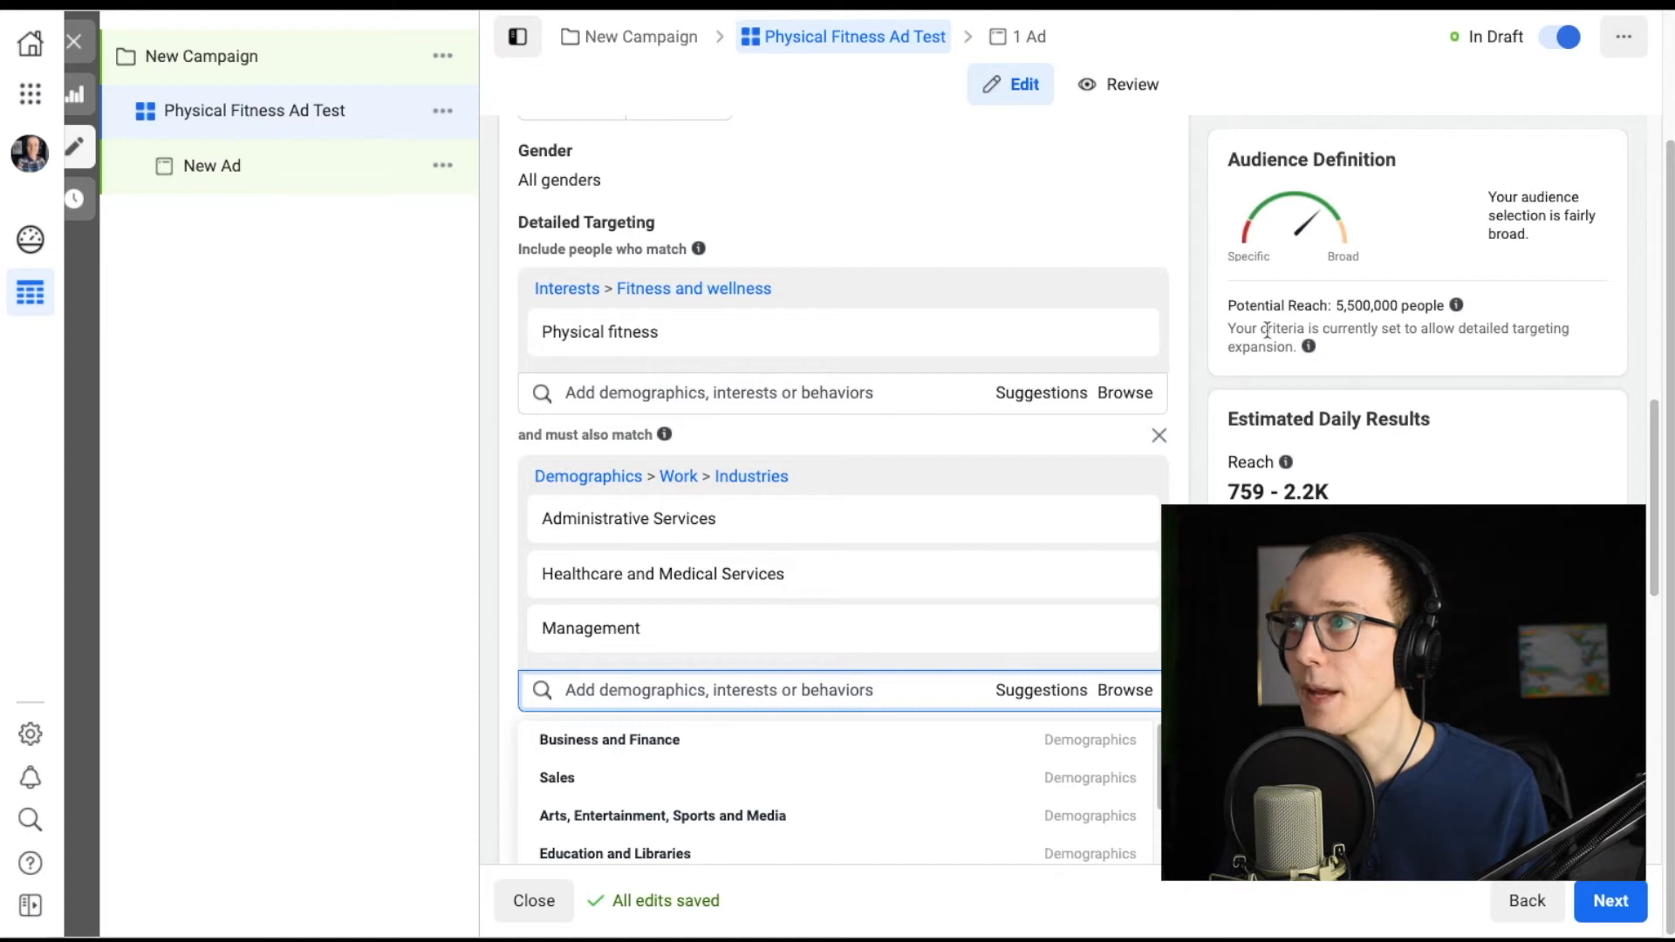
# Examine the potential reach and review the complete detailed targeting selections.
pyautogui.click(1346, 306)
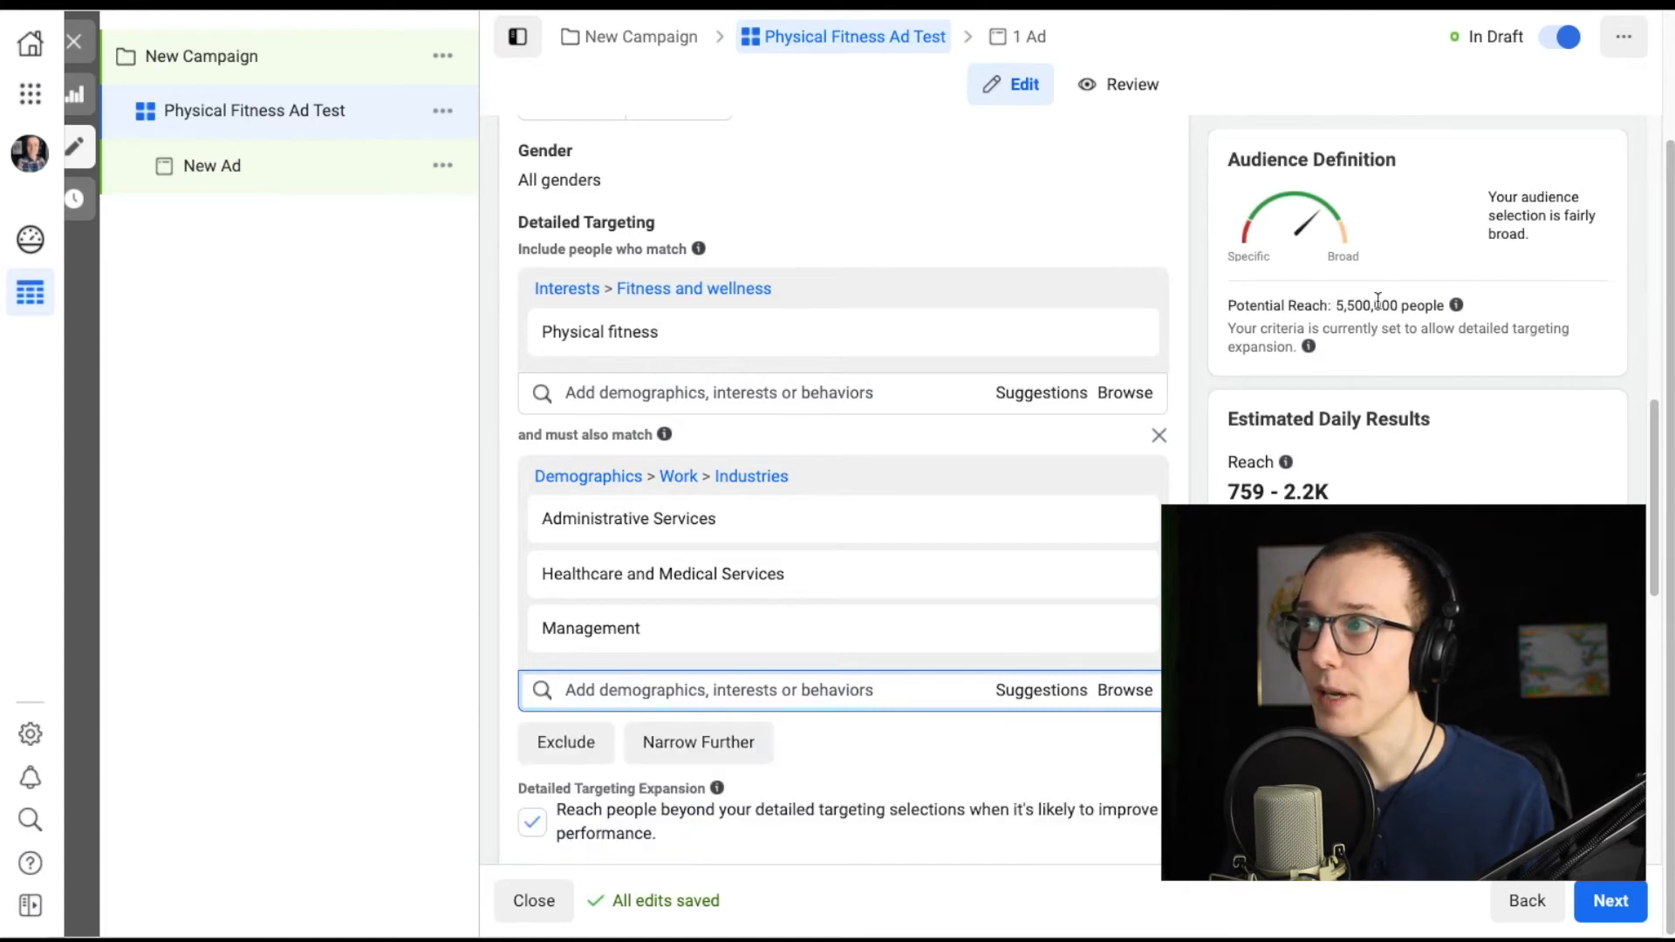
pyautogui.moveTo(1400, 304); pyautogui.dragTo(1330, 306)
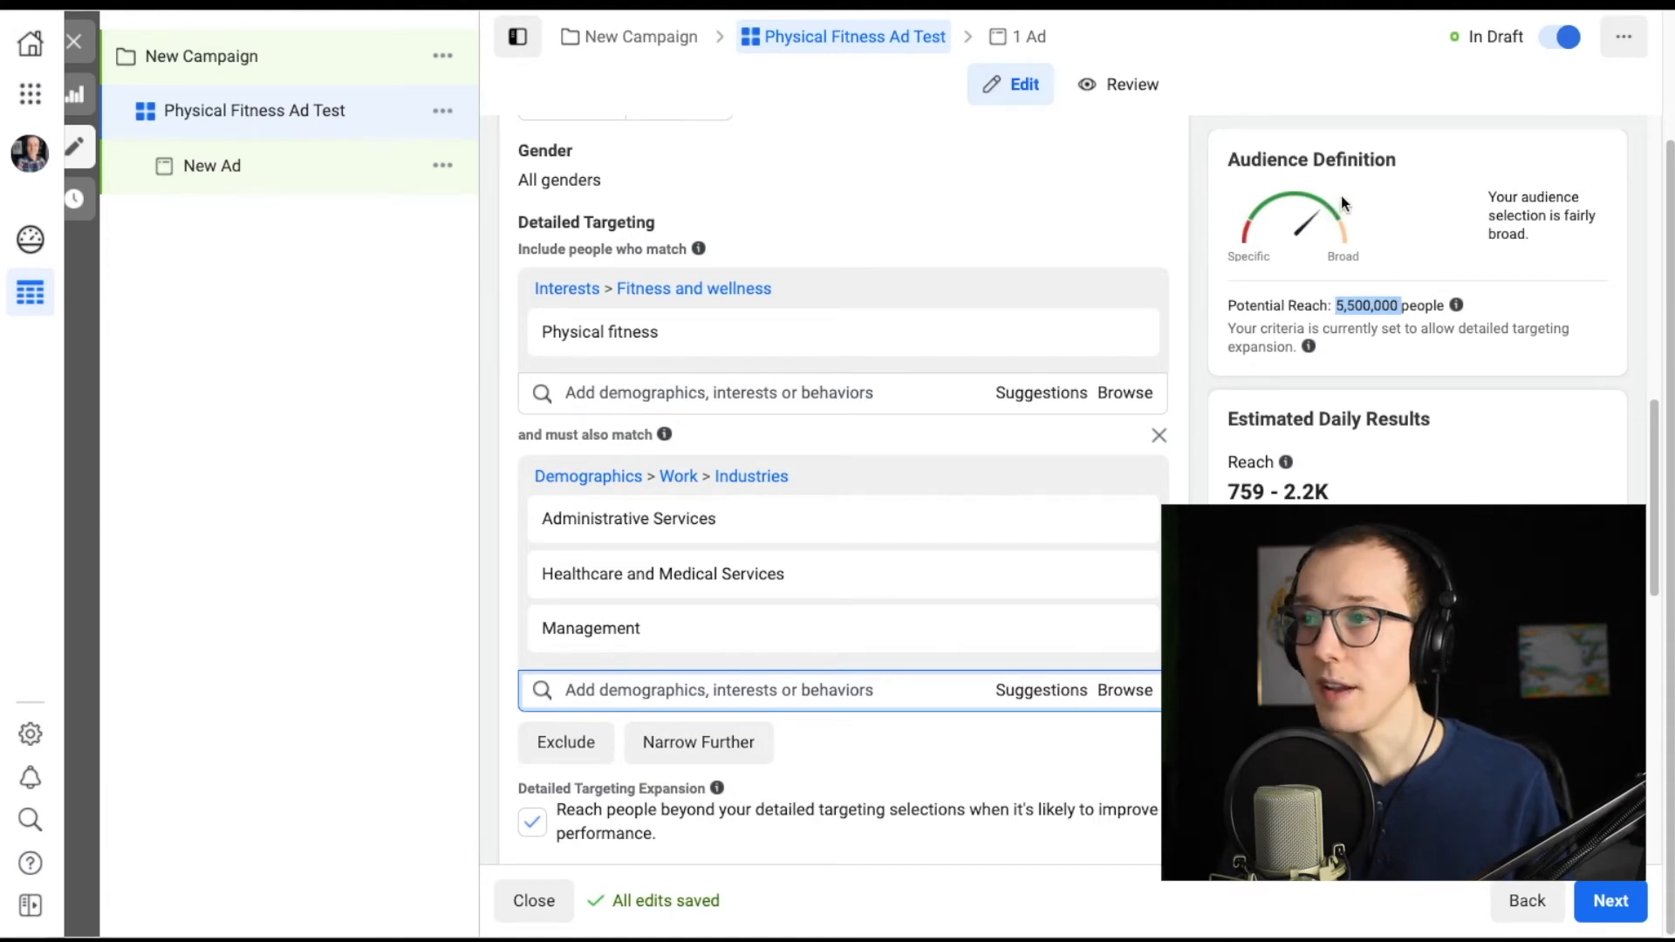
pyautogui.scroll(-1, 843, 491)
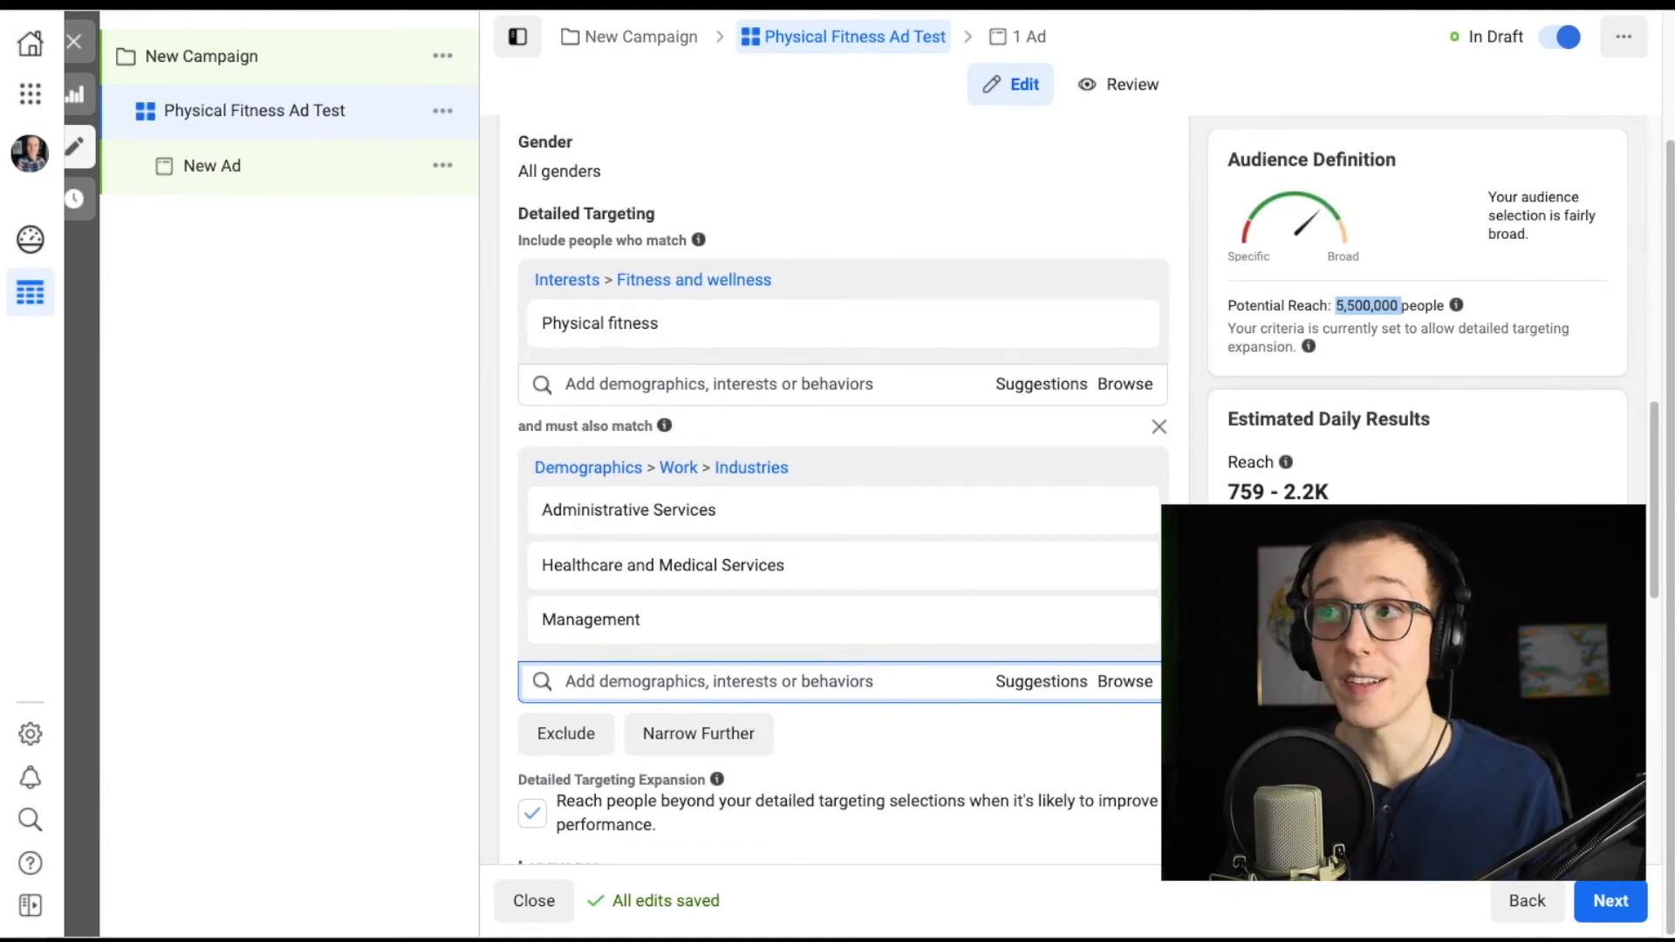
pyautogui.click(1368, 541)
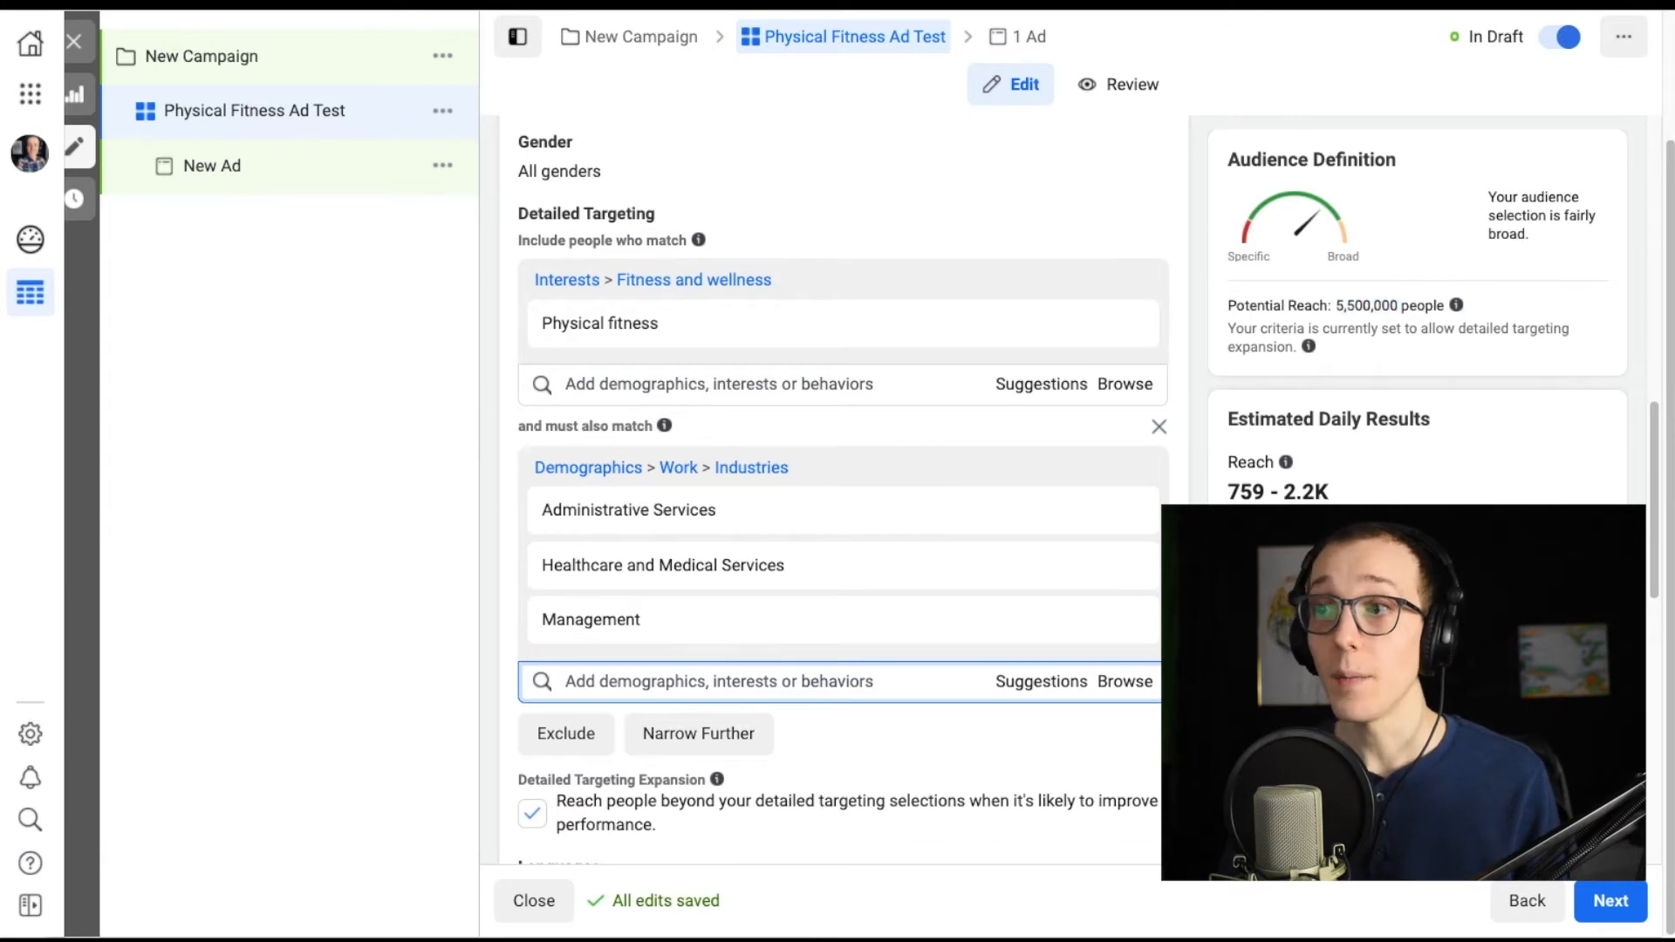
pyautogui.scroll(-1, 842, 488)
pyautogui.scroll(-1, 843, 489)
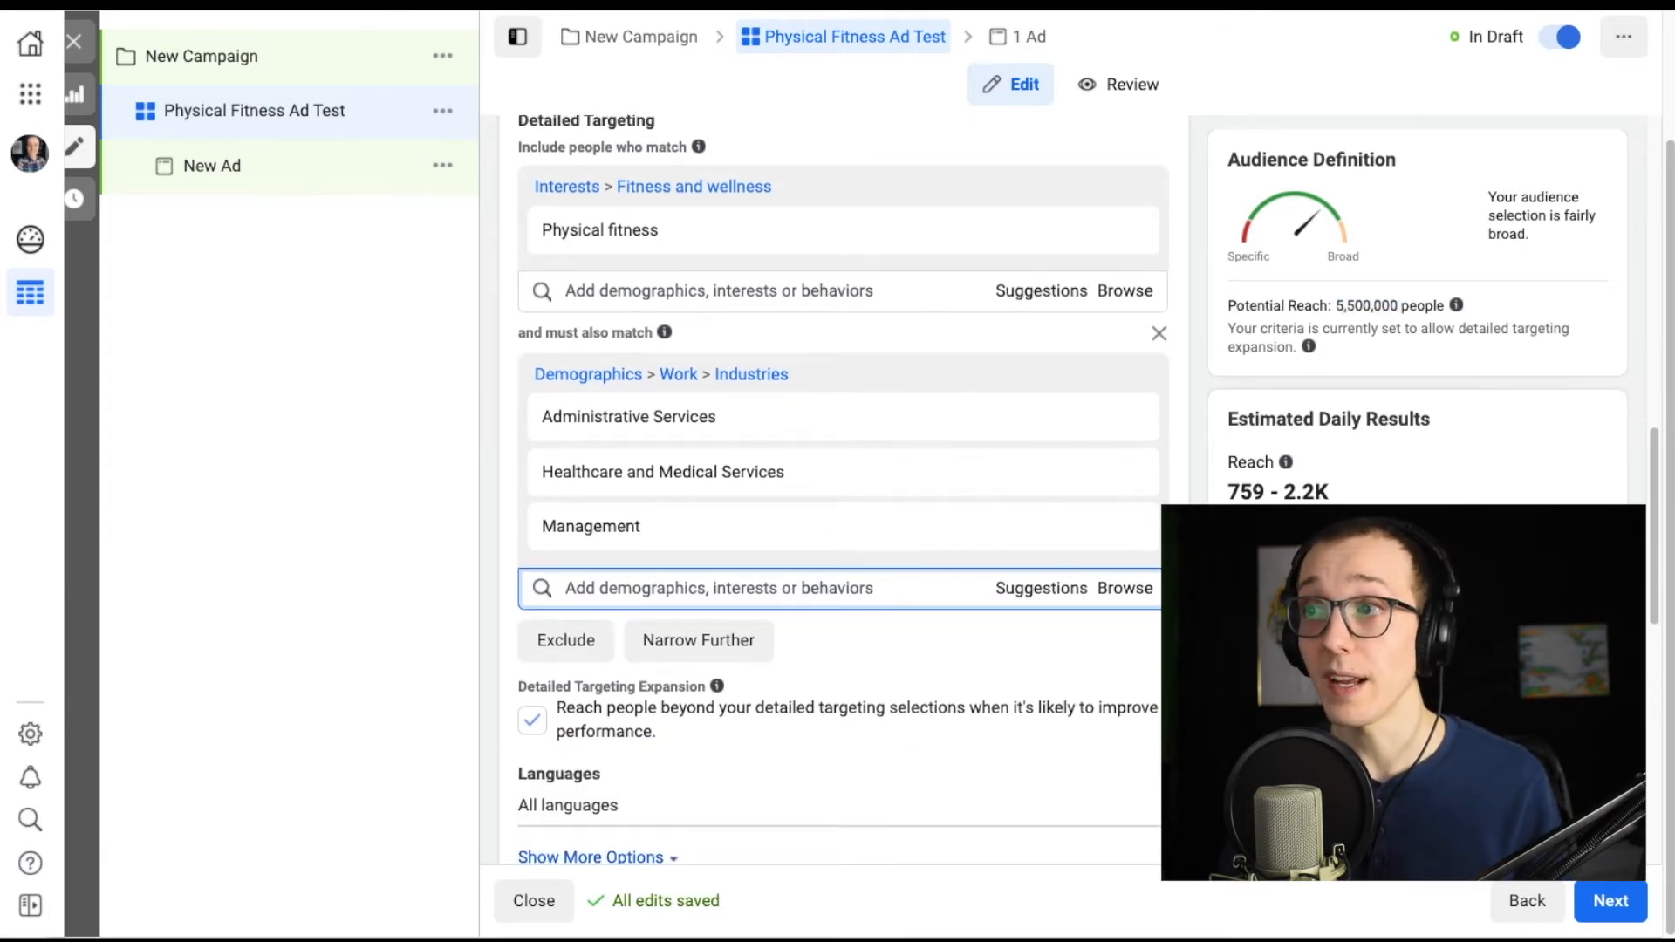
pyautogui.scroll(-3, 842, 488)
pyautogui.scroll(3, 842, 489)
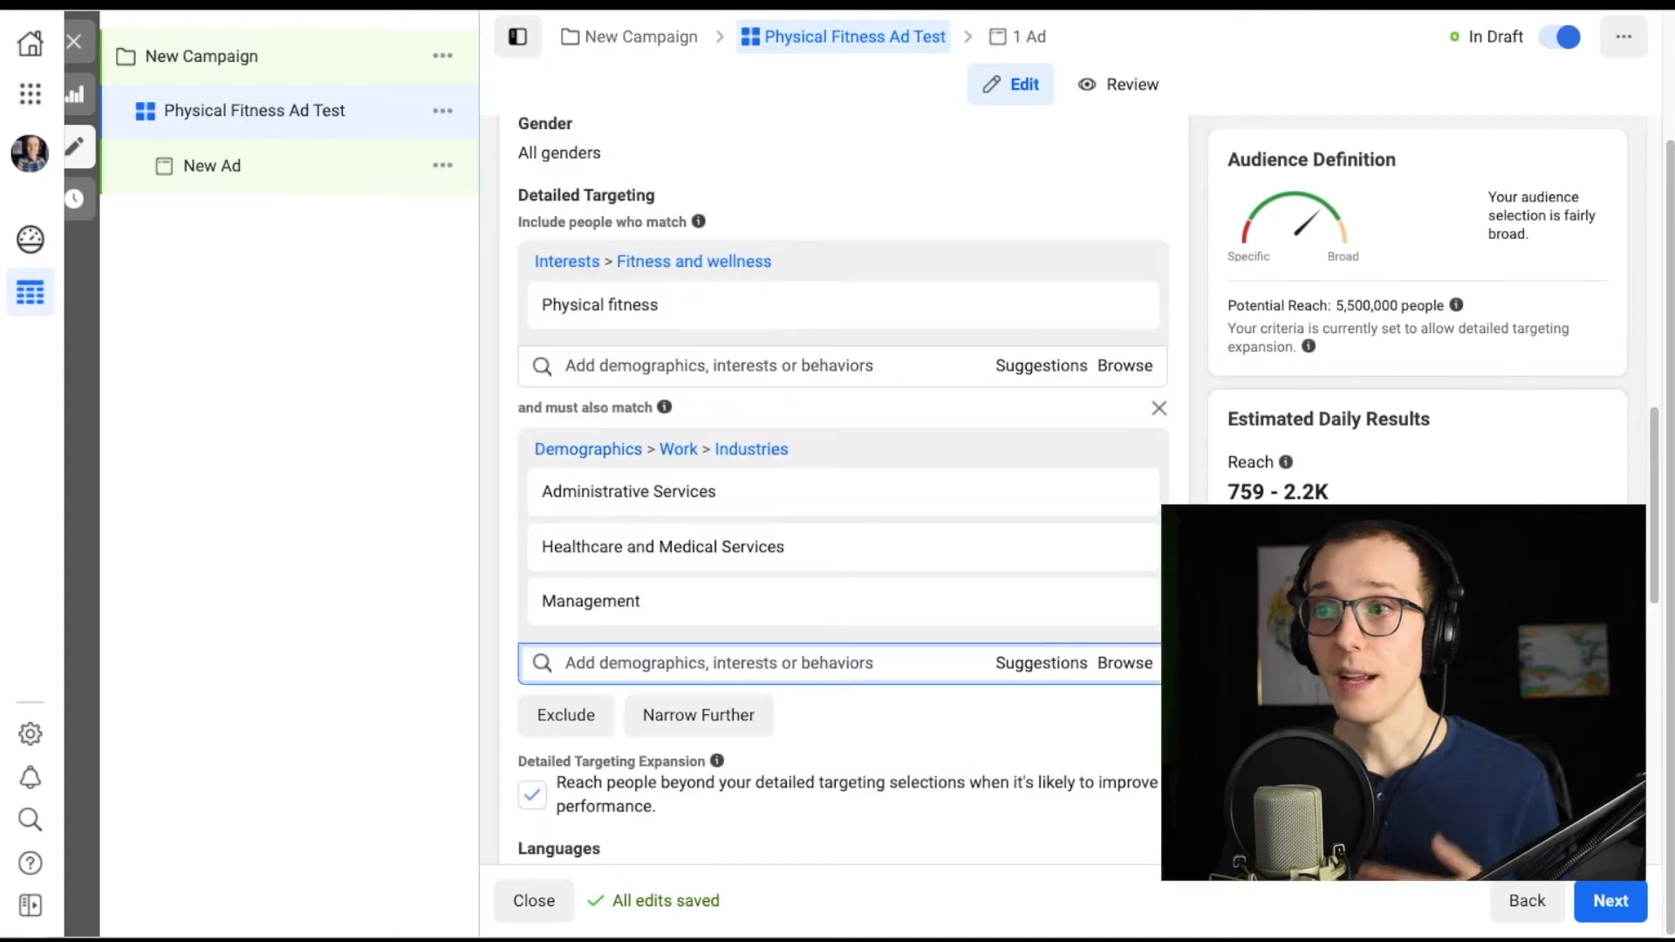
# Switch the ad set to Manual Placements and review the platforms and placement types offered.
pyautogui.scroll(-10, 842, 488)
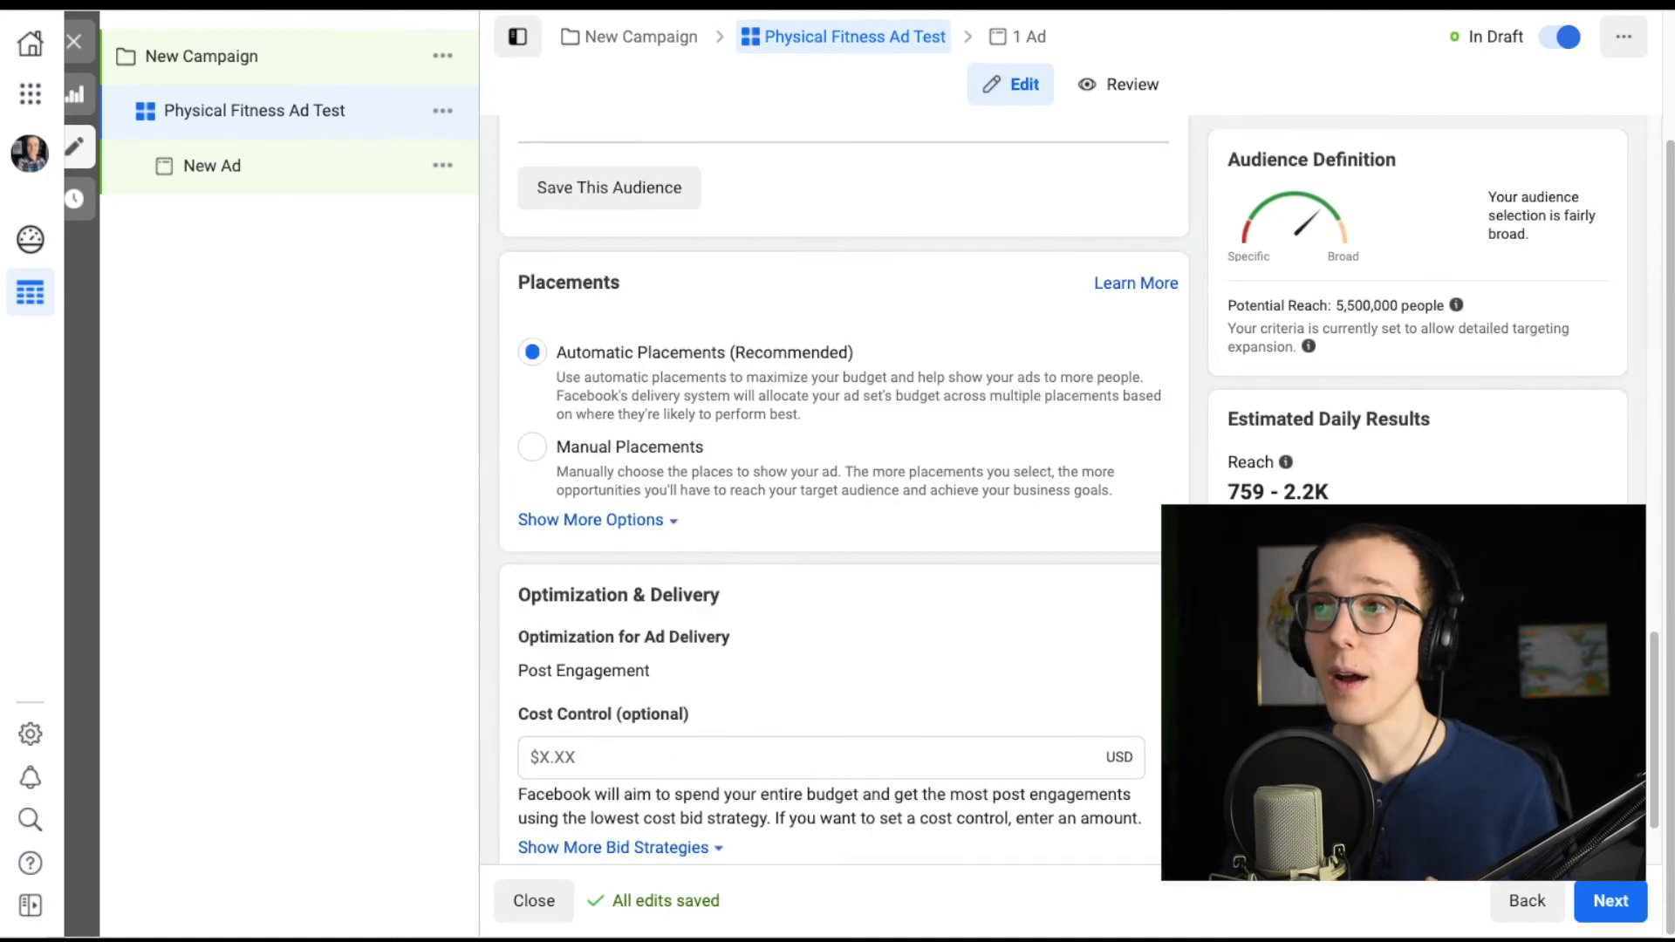
pyautogui.scroll(-1, 625, 249)
pyautogui.moveTo(625, 250); pyautogui.dragTo(510, 258)
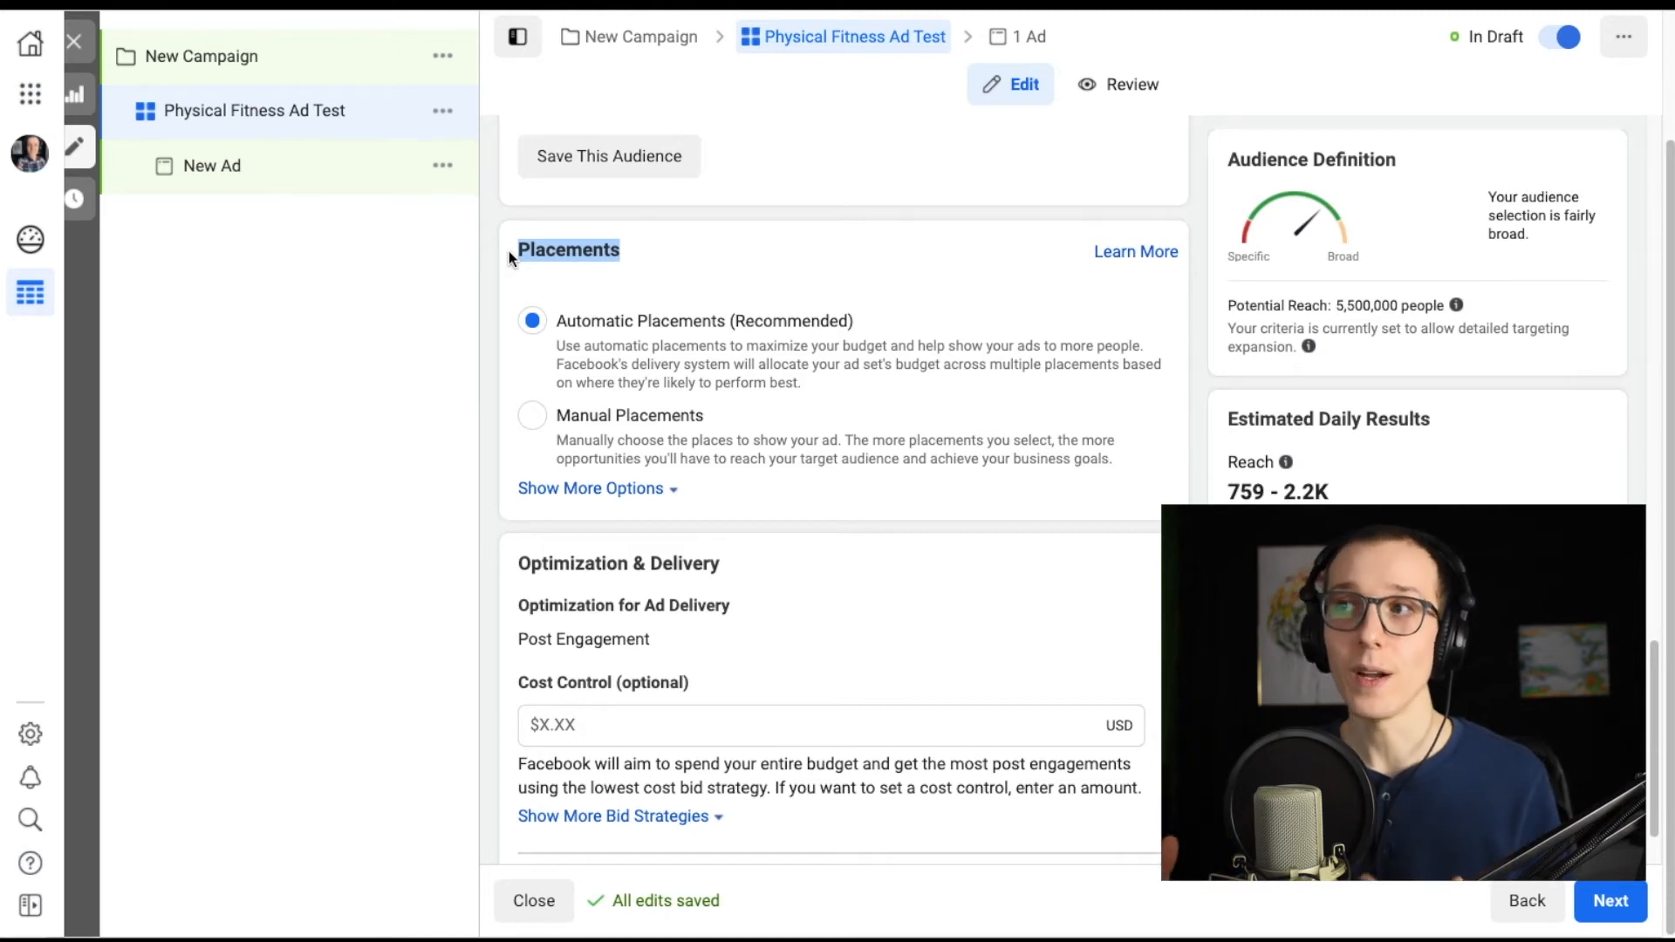
pyautogui.click(633, 239)
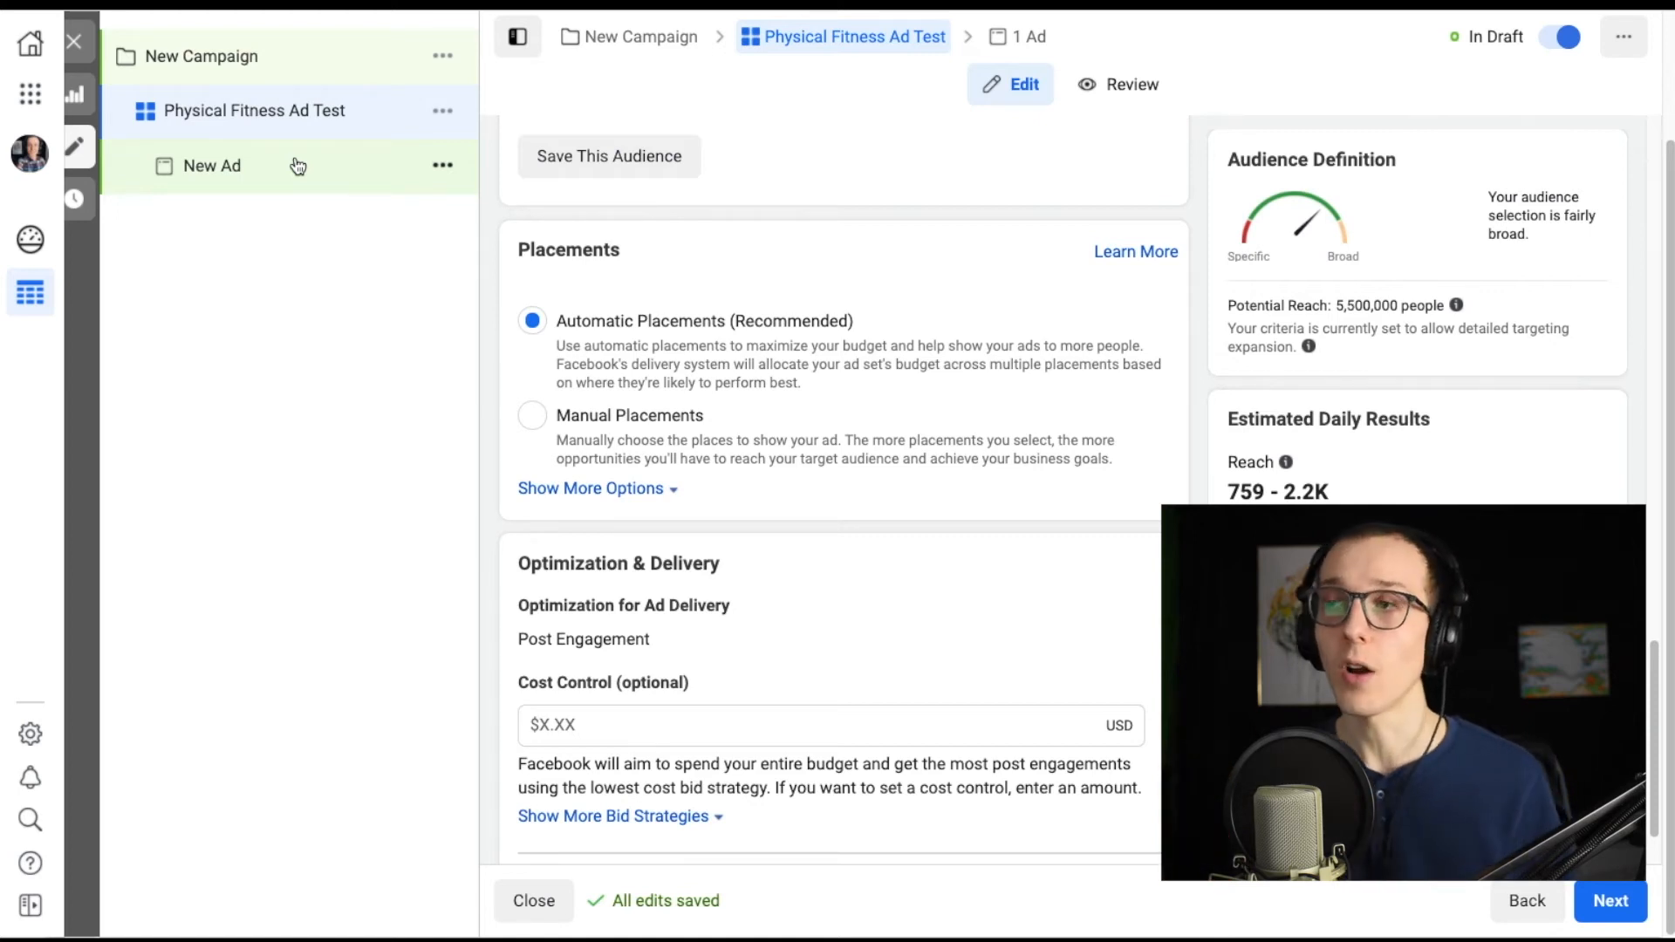
pyautogui.click(533, 417)
pyautogui.scroll(-5, 883, 308)
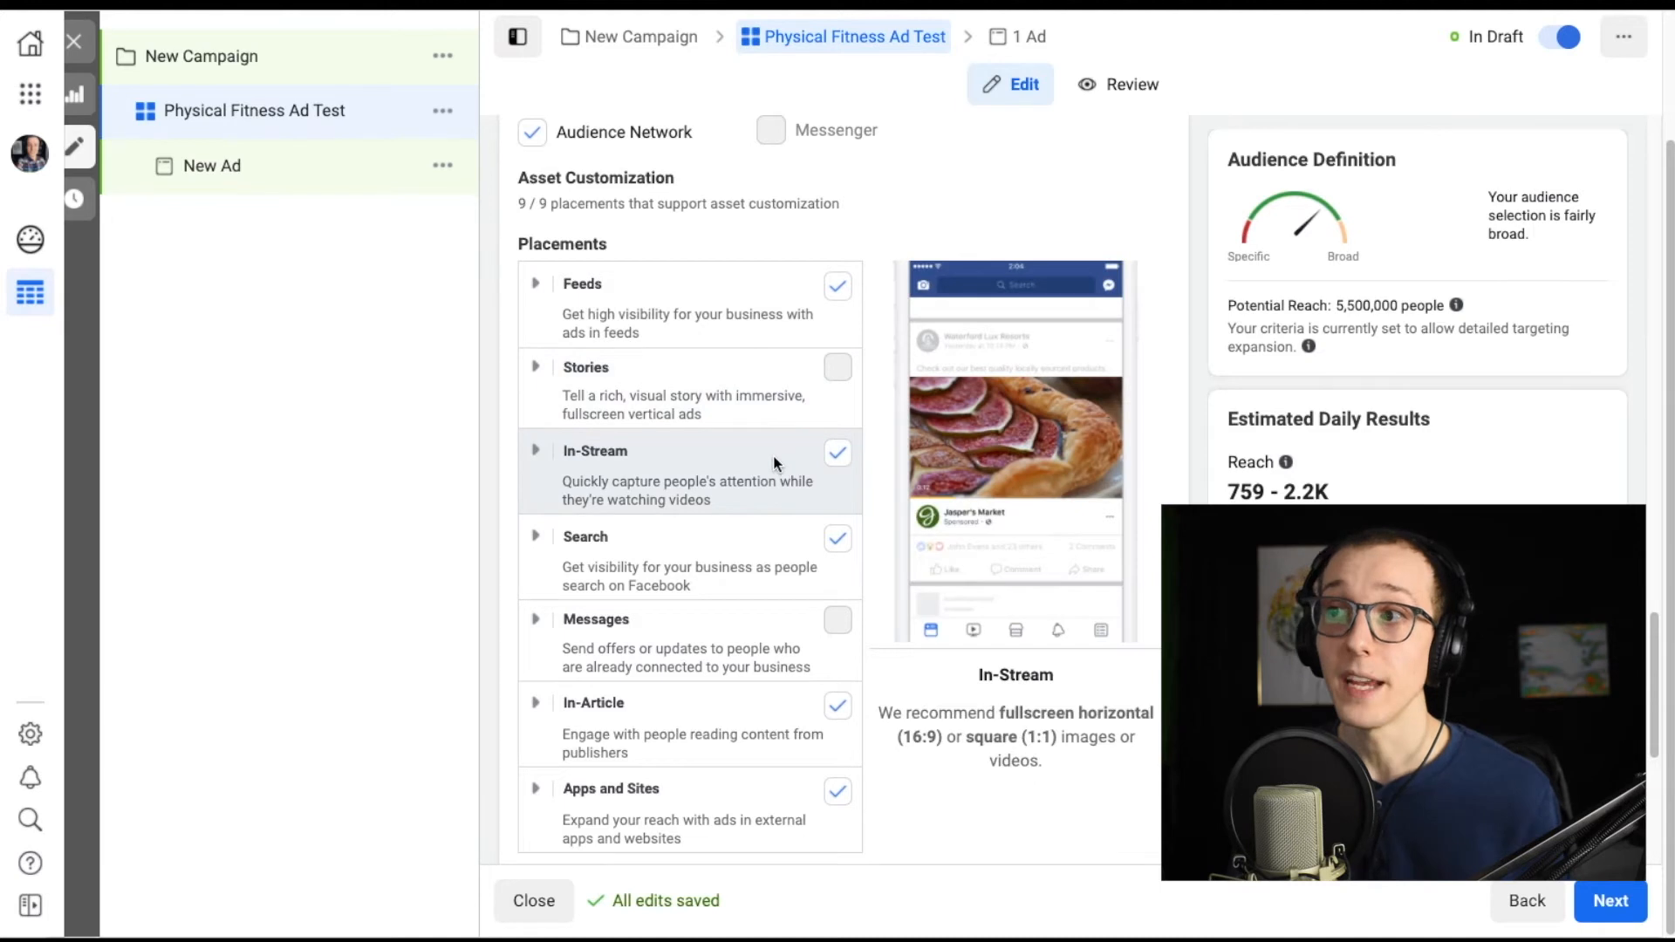
pyautogui.scroll(-1, 789, 549)
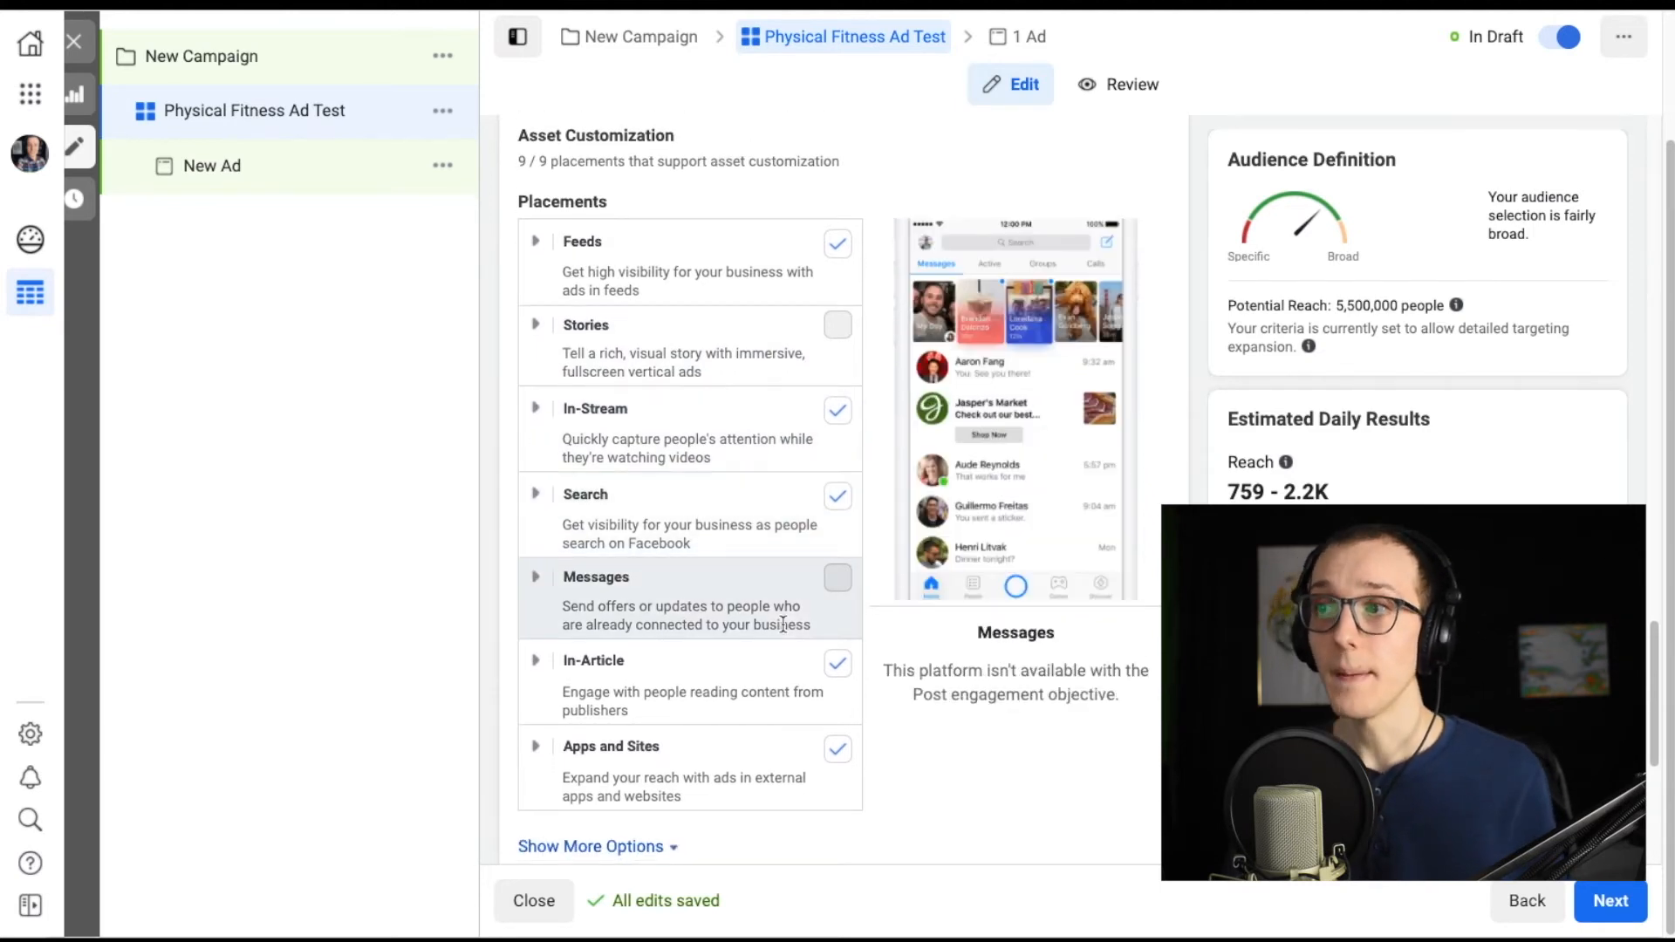
pyautogui.scroll(3, 790, 730)
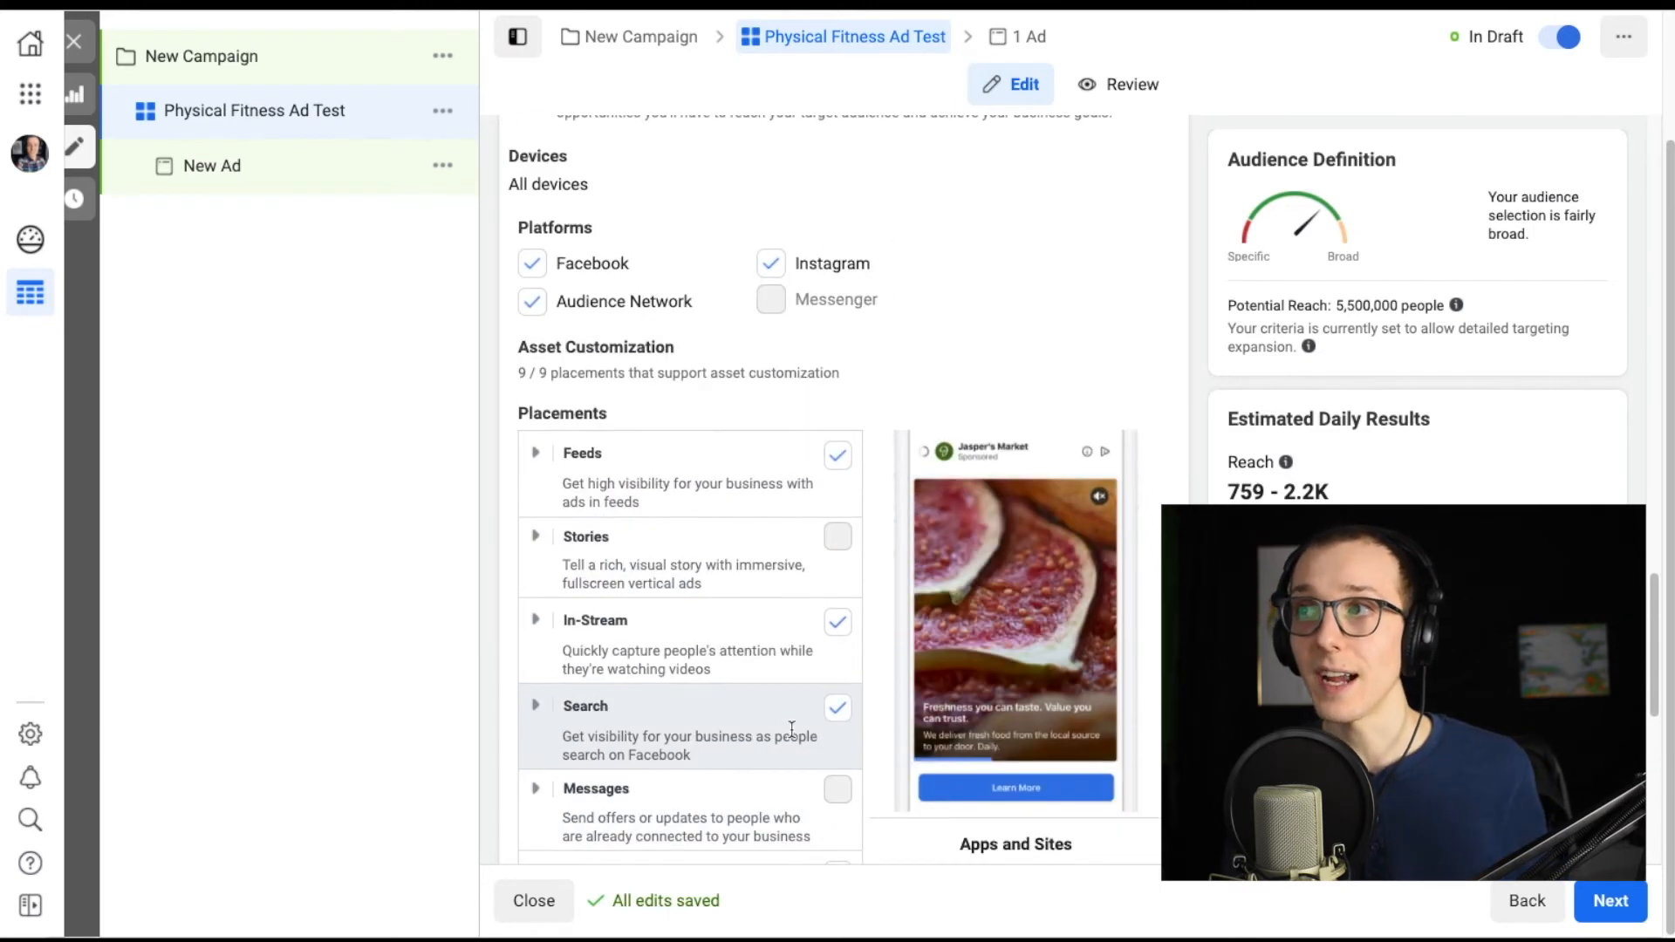
pyautogui.scroll(-1, 783, 670)
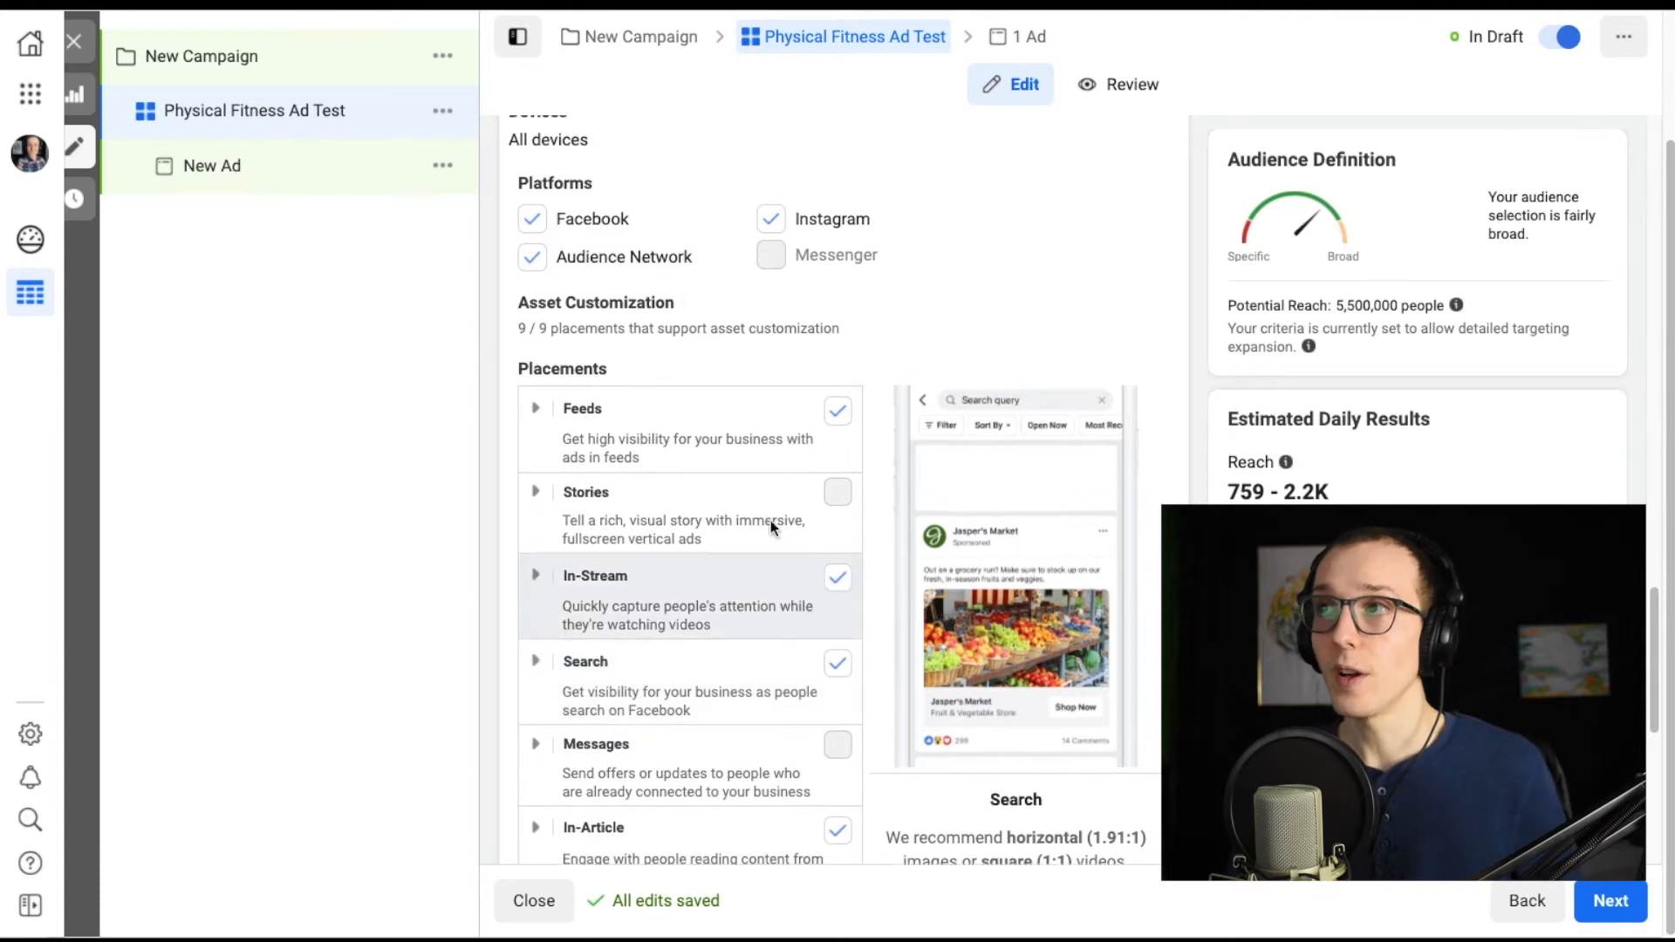
# Try excluding Instagram and Audience Network from the ad platforms, and restore both selections.
pyautogui.click(771, 220)
pyautogui.click(531, 260)
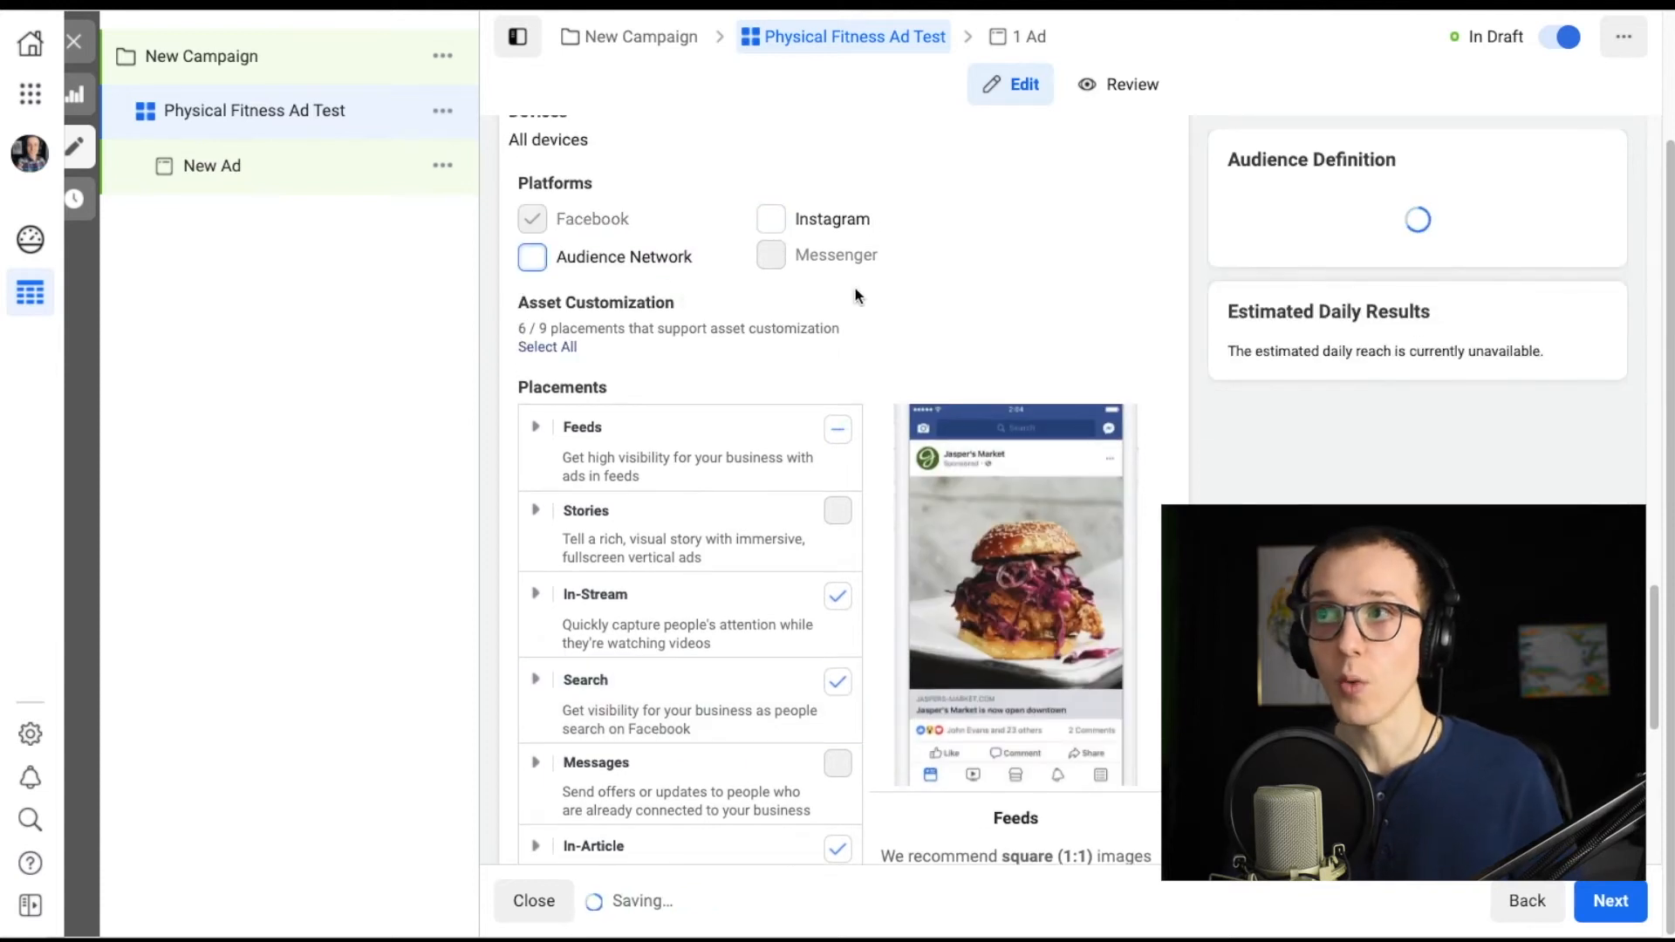
pyautogui.click(772, 220)
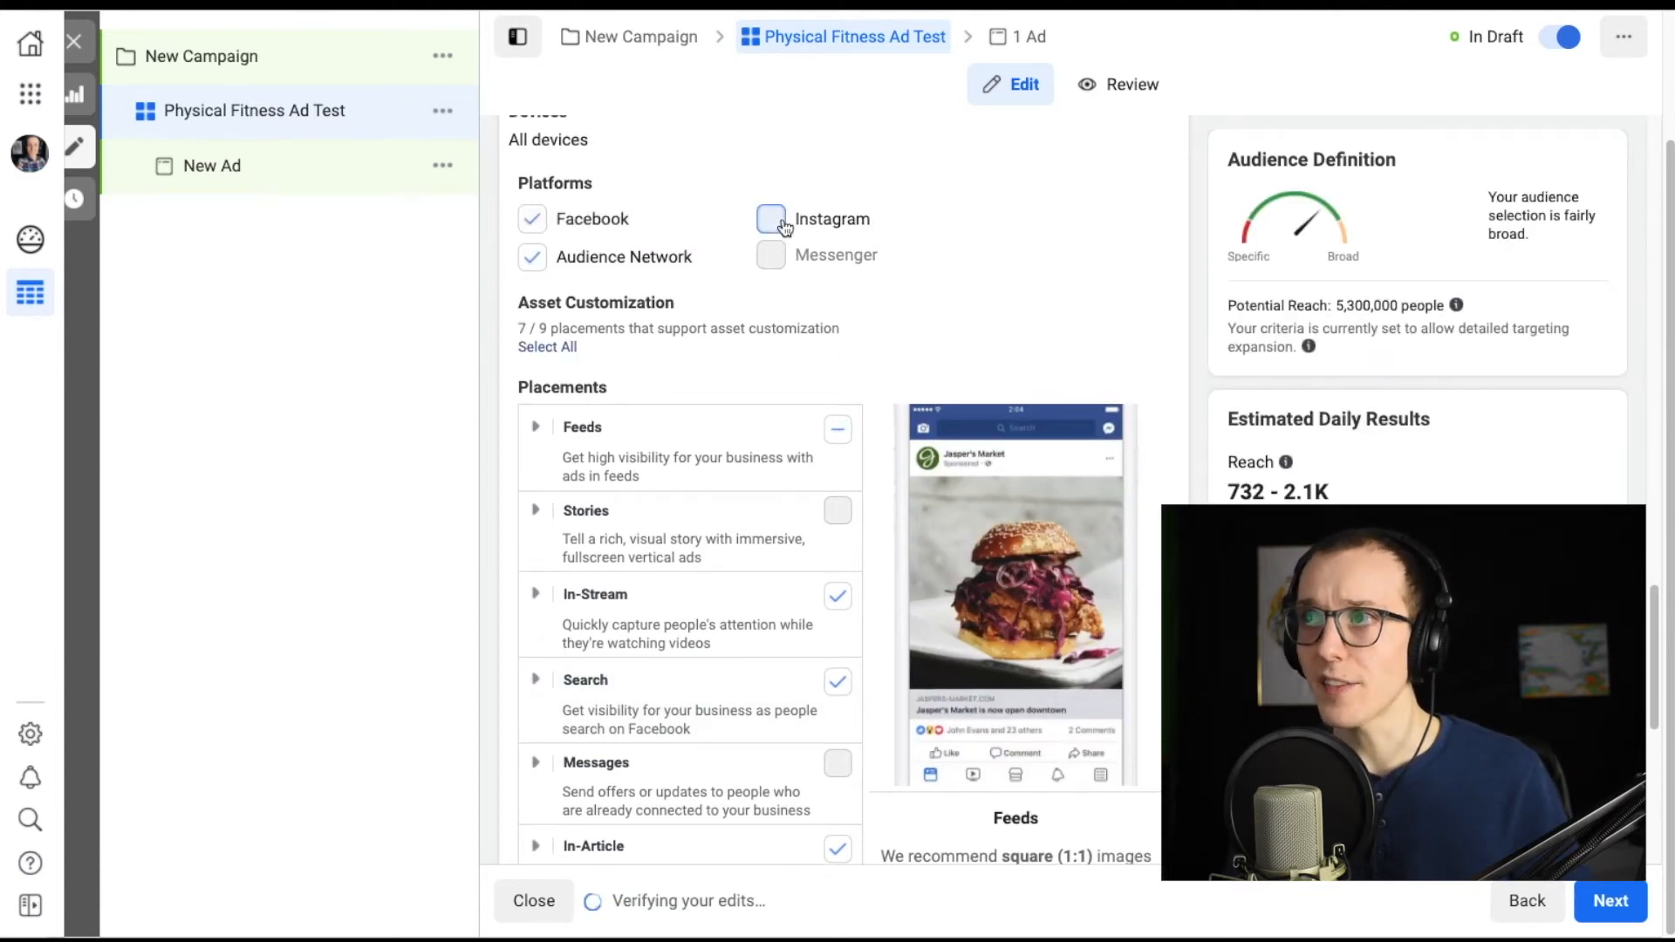
# Examine the manual placement settings, comparing the selected platforms with the individual placement types.
pyautogui.scroll(-1, 881, 288)
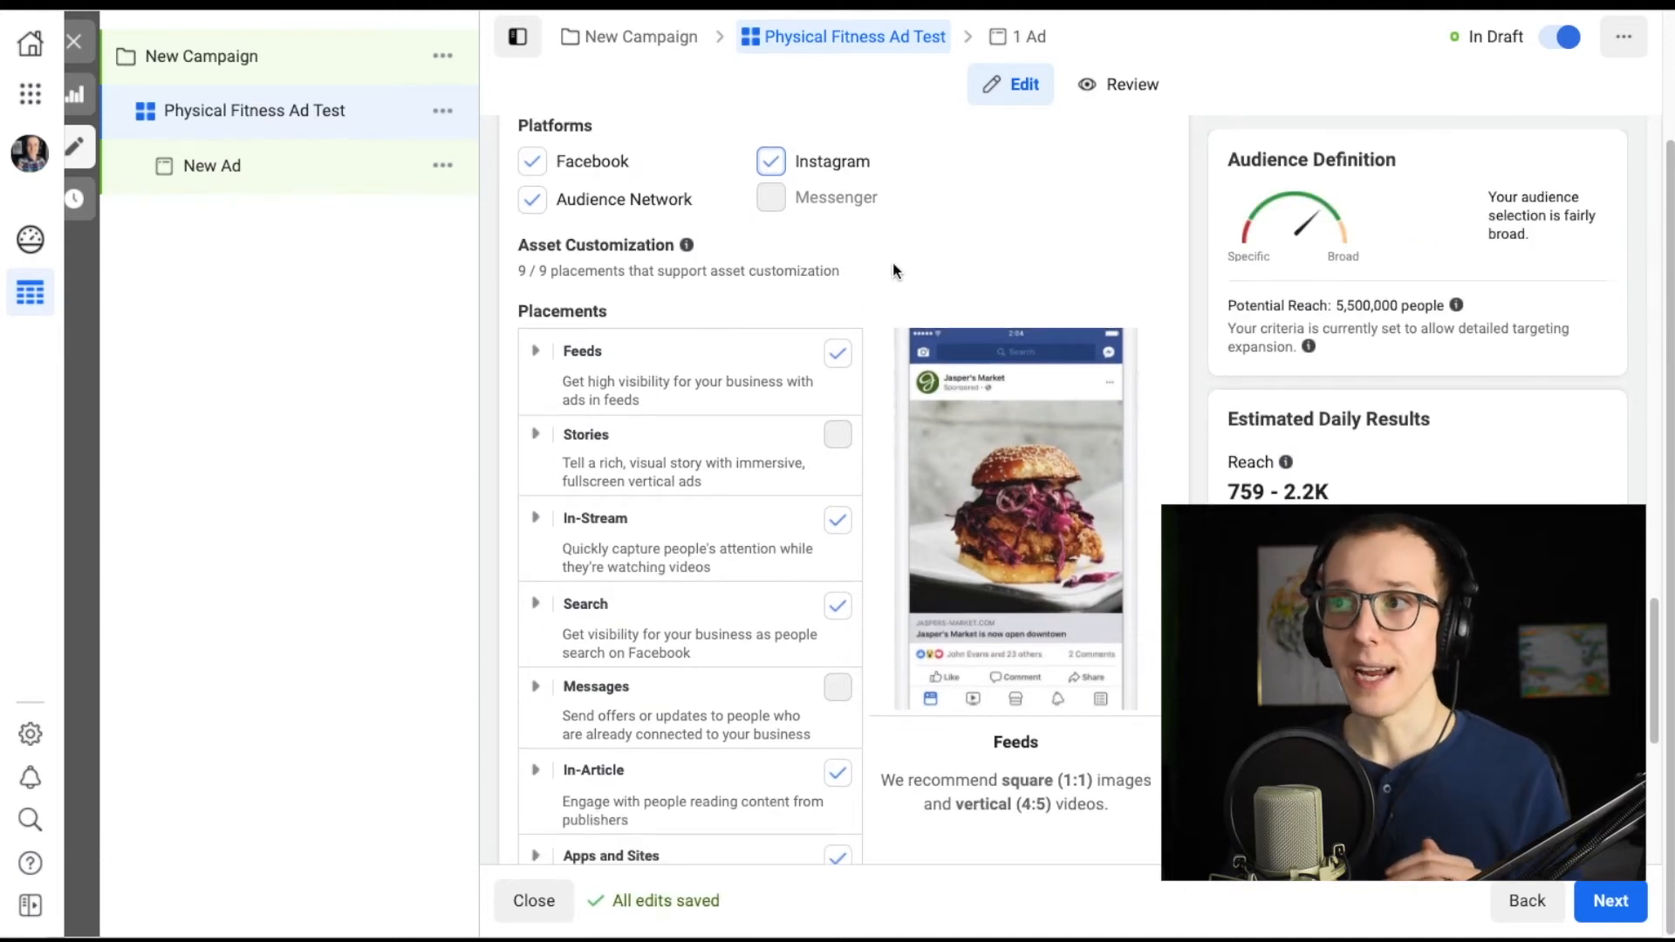
pyautogui.scroll(4, 893, 264)
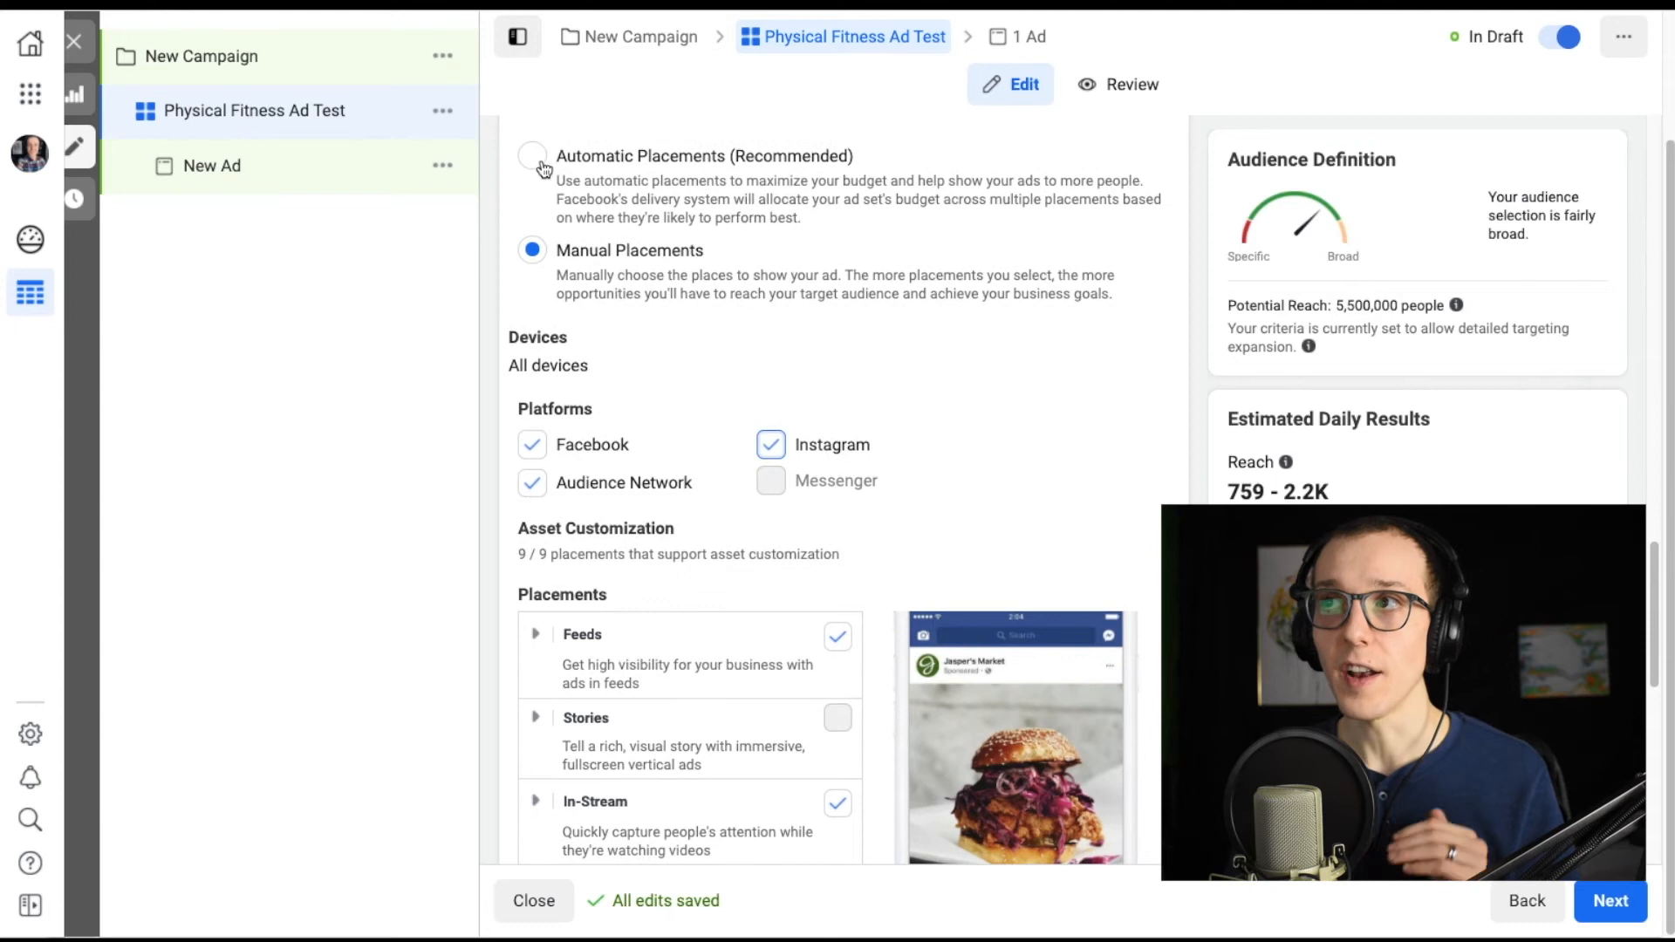
pyautogui.scroll(-1, 908, 352)
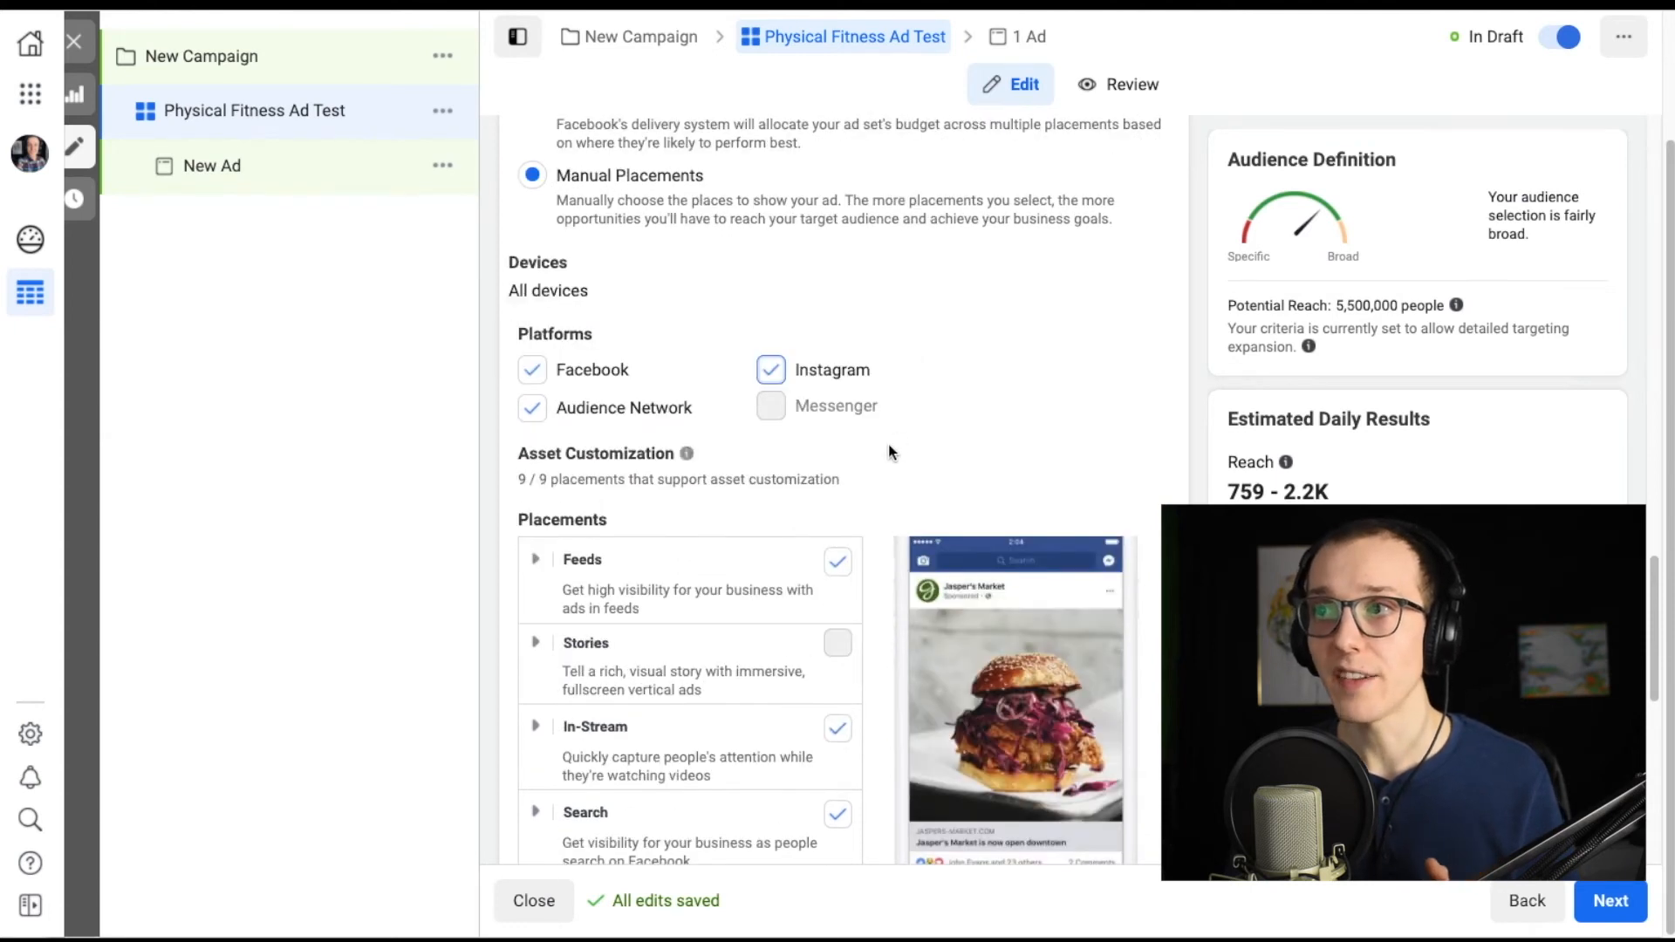
pyautogui.scroll(-3, 889, 447)
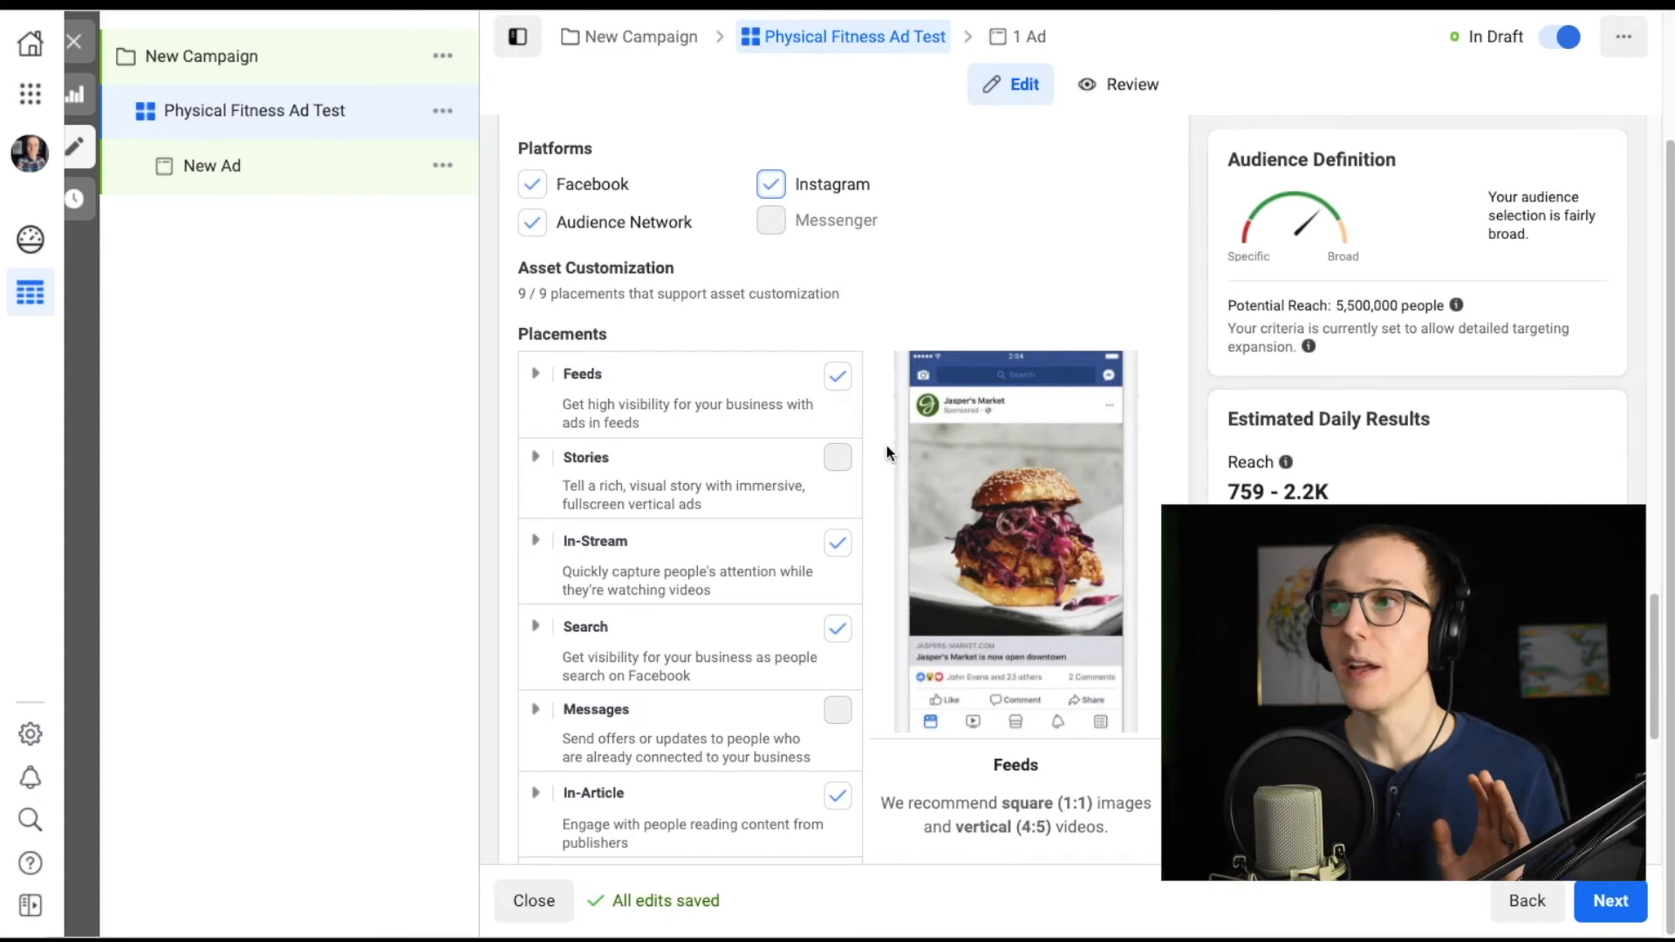
pyautogui.scroll(-1, 886, 452)
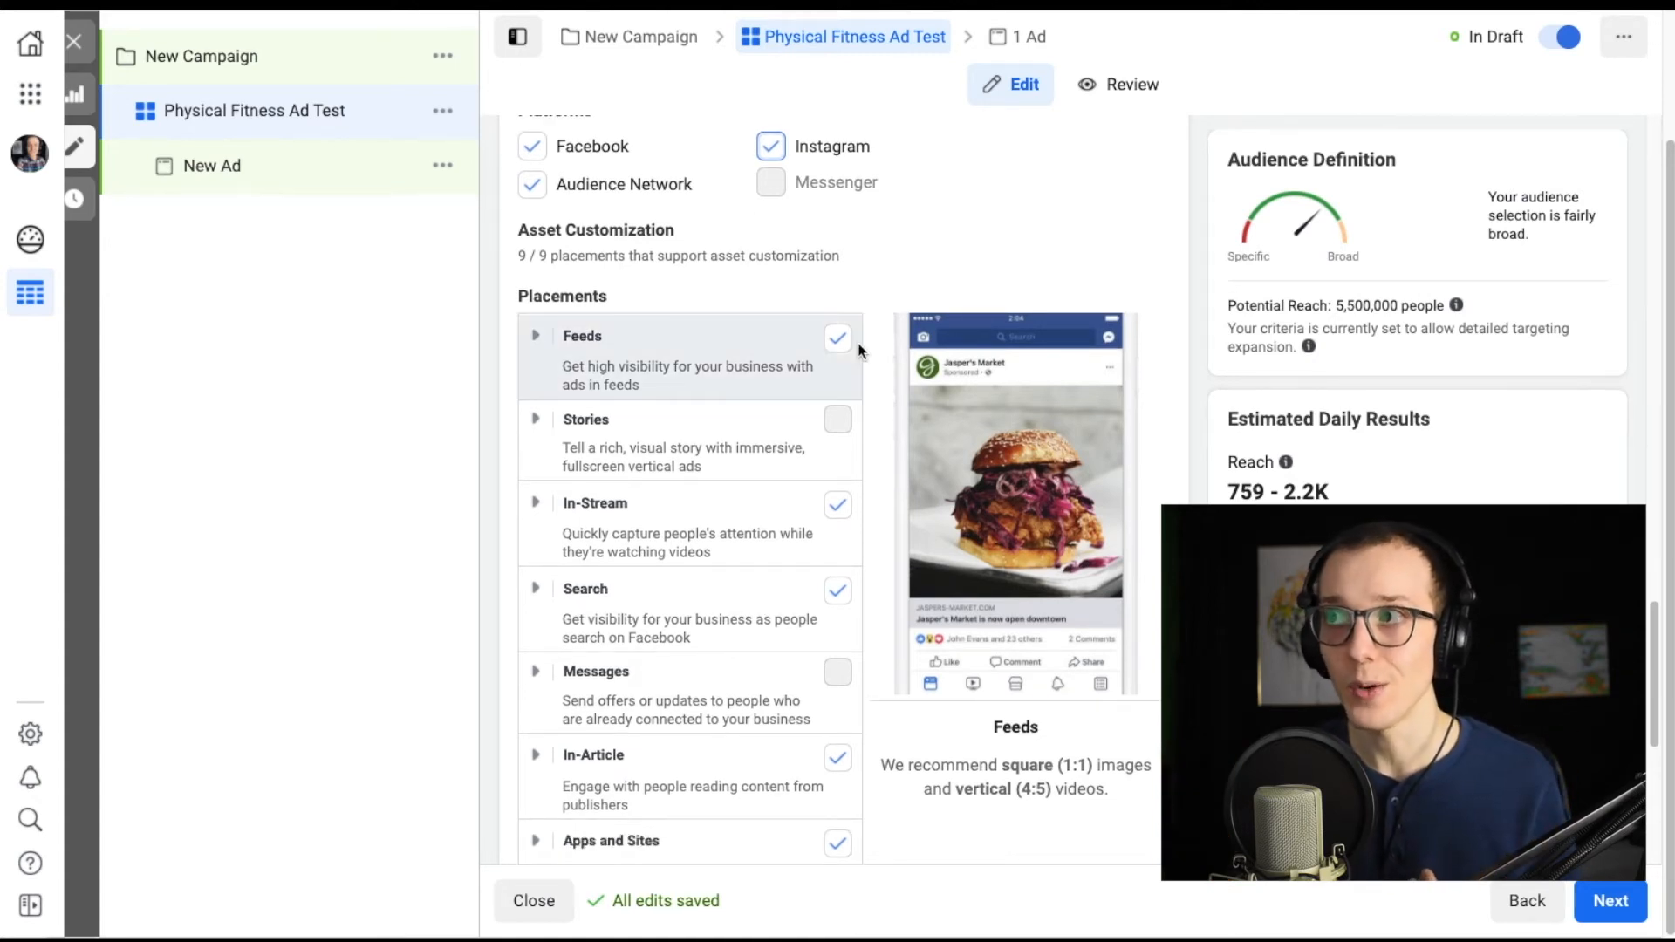
# Try excluding the In-Stream, Search, In-Article and Apps and Sites placements, and restore Apps and Sites.
pyautogui.click(841, 508)
pyautogui.click(840, 611)
pyautogui.scroll(-2, 852, 610)
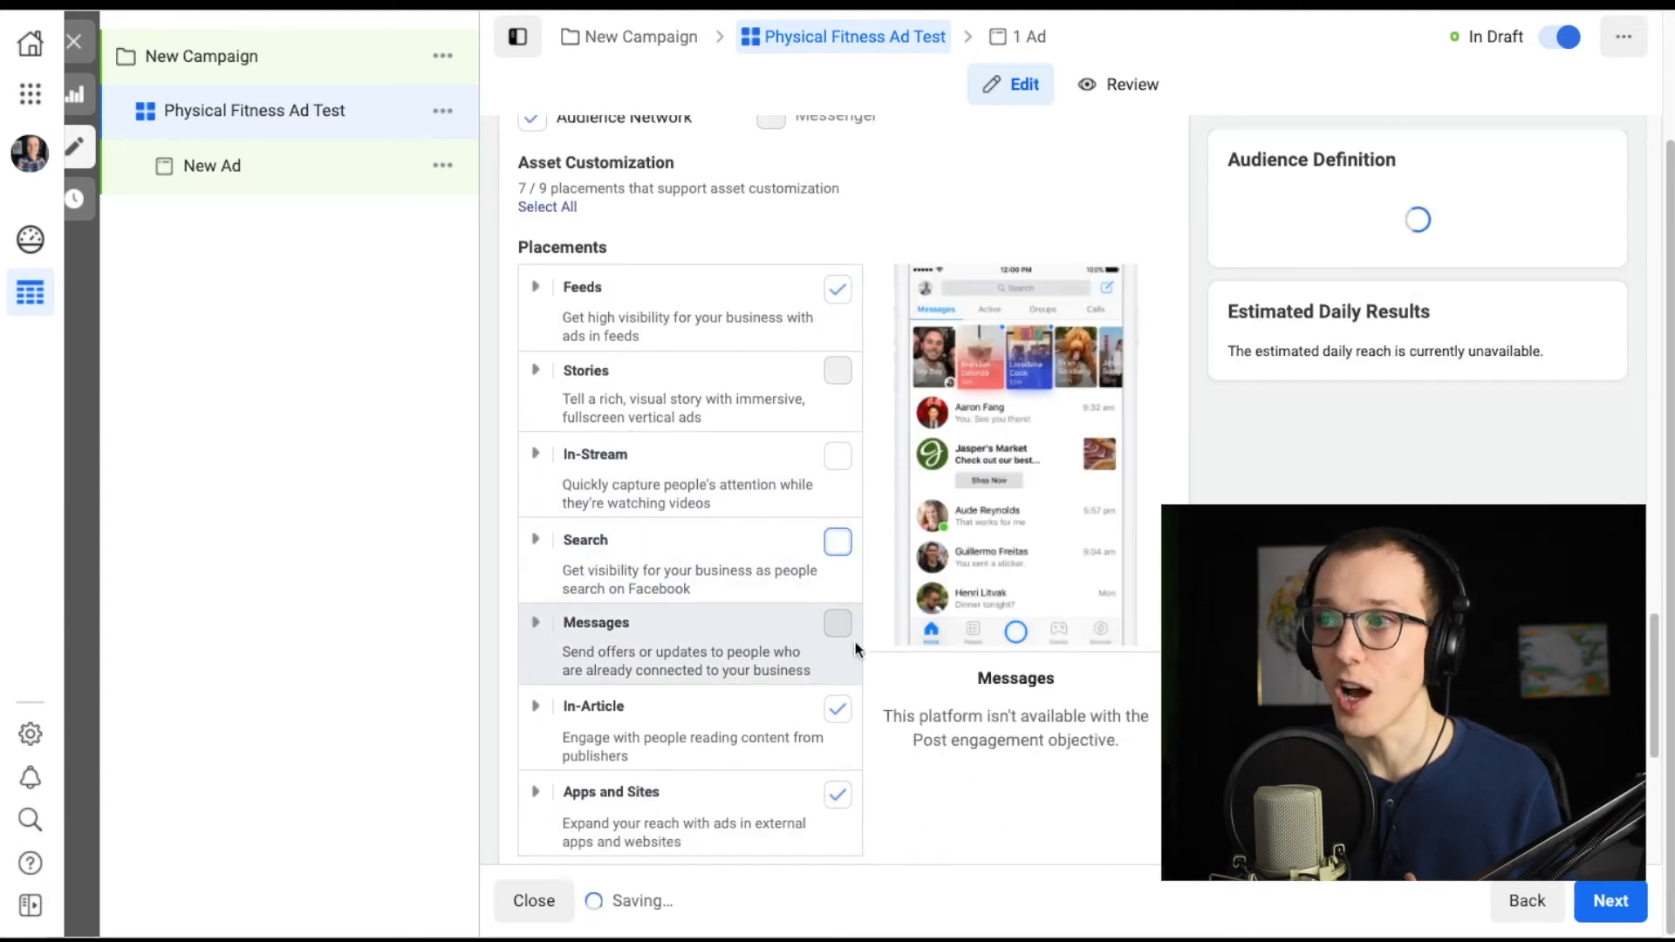
pyautogui.click(842, 707)
pyautogui.scroll(-1, 746, 608)
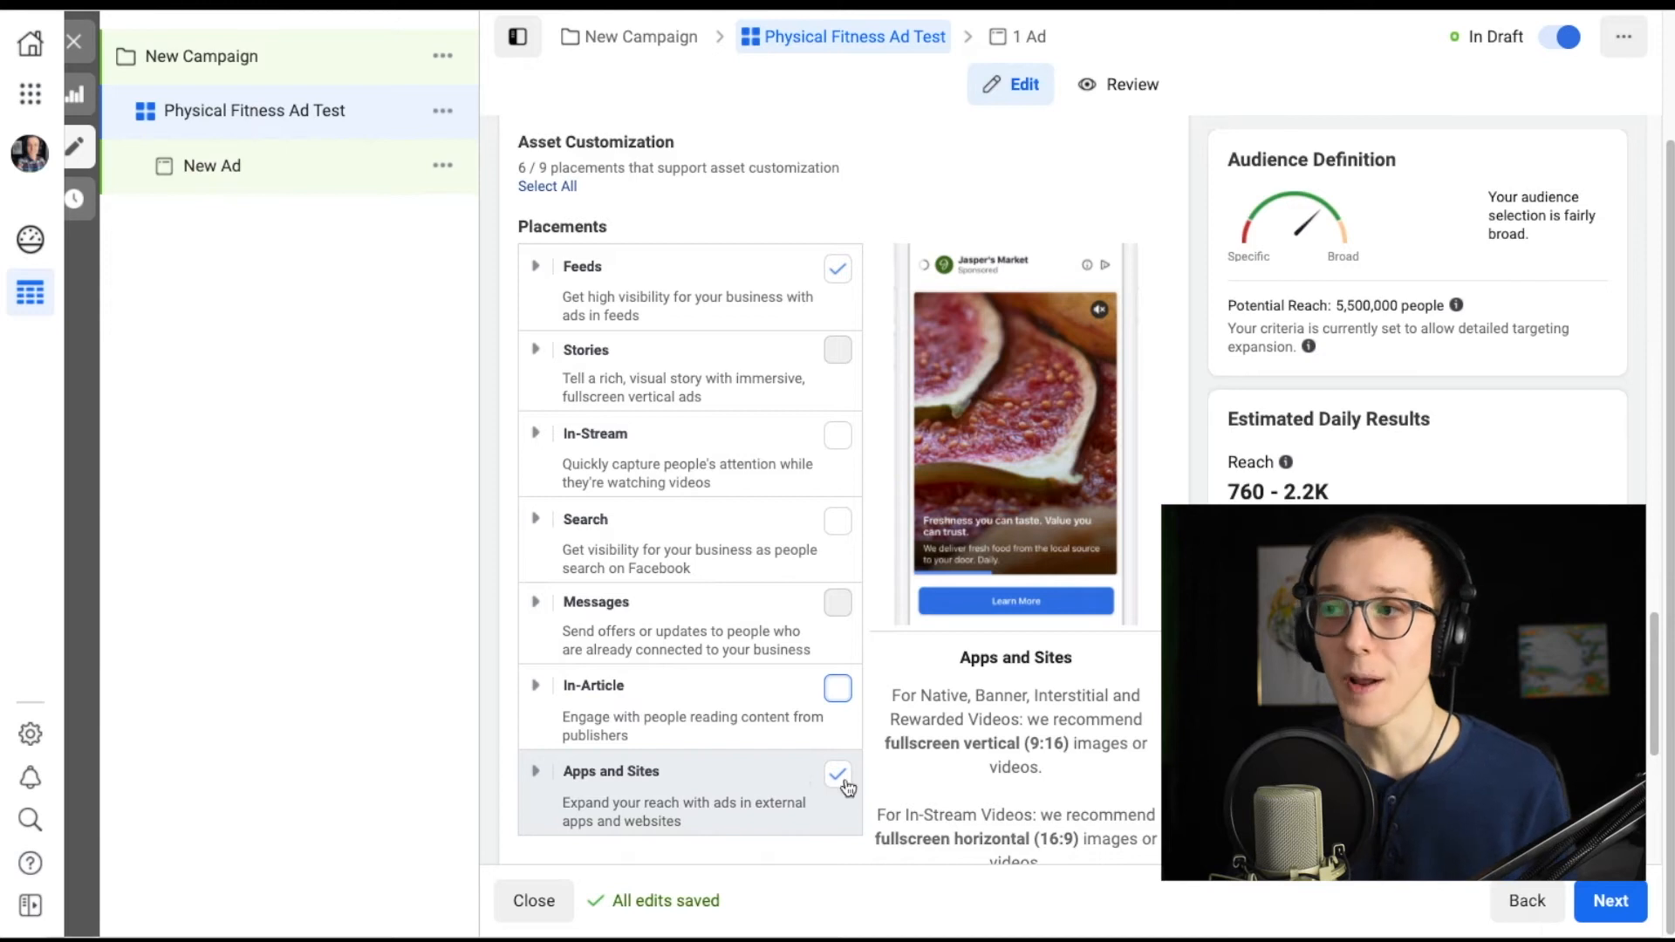
pyautogui.click(839, 776)
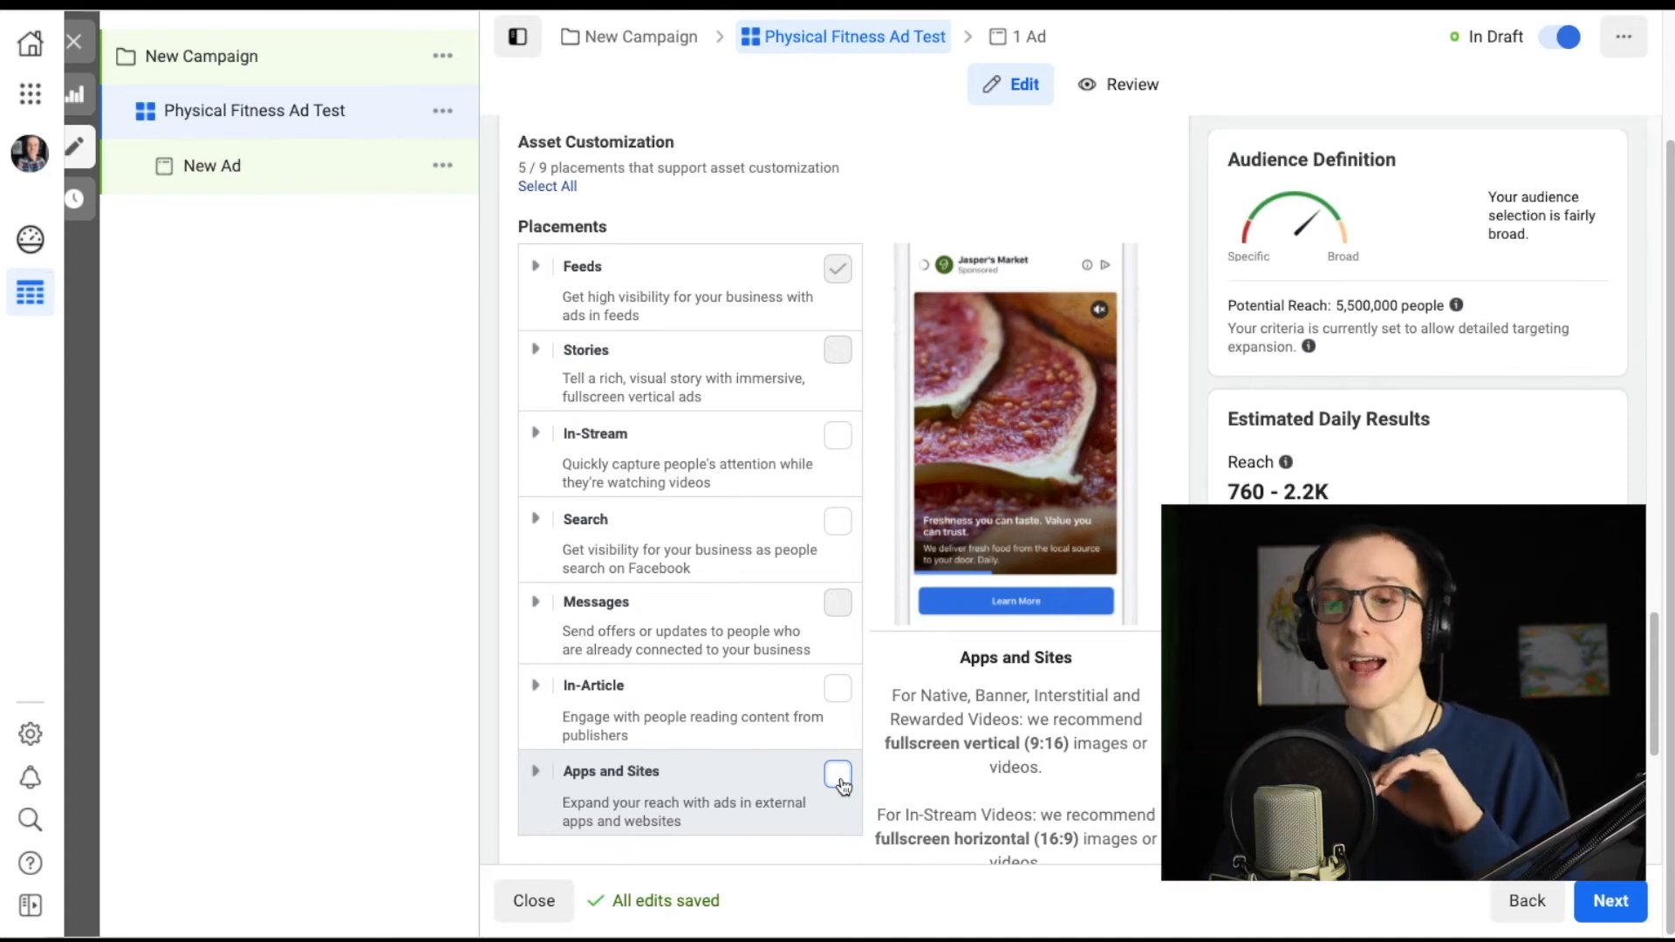
pyautogui.click(838, 774)
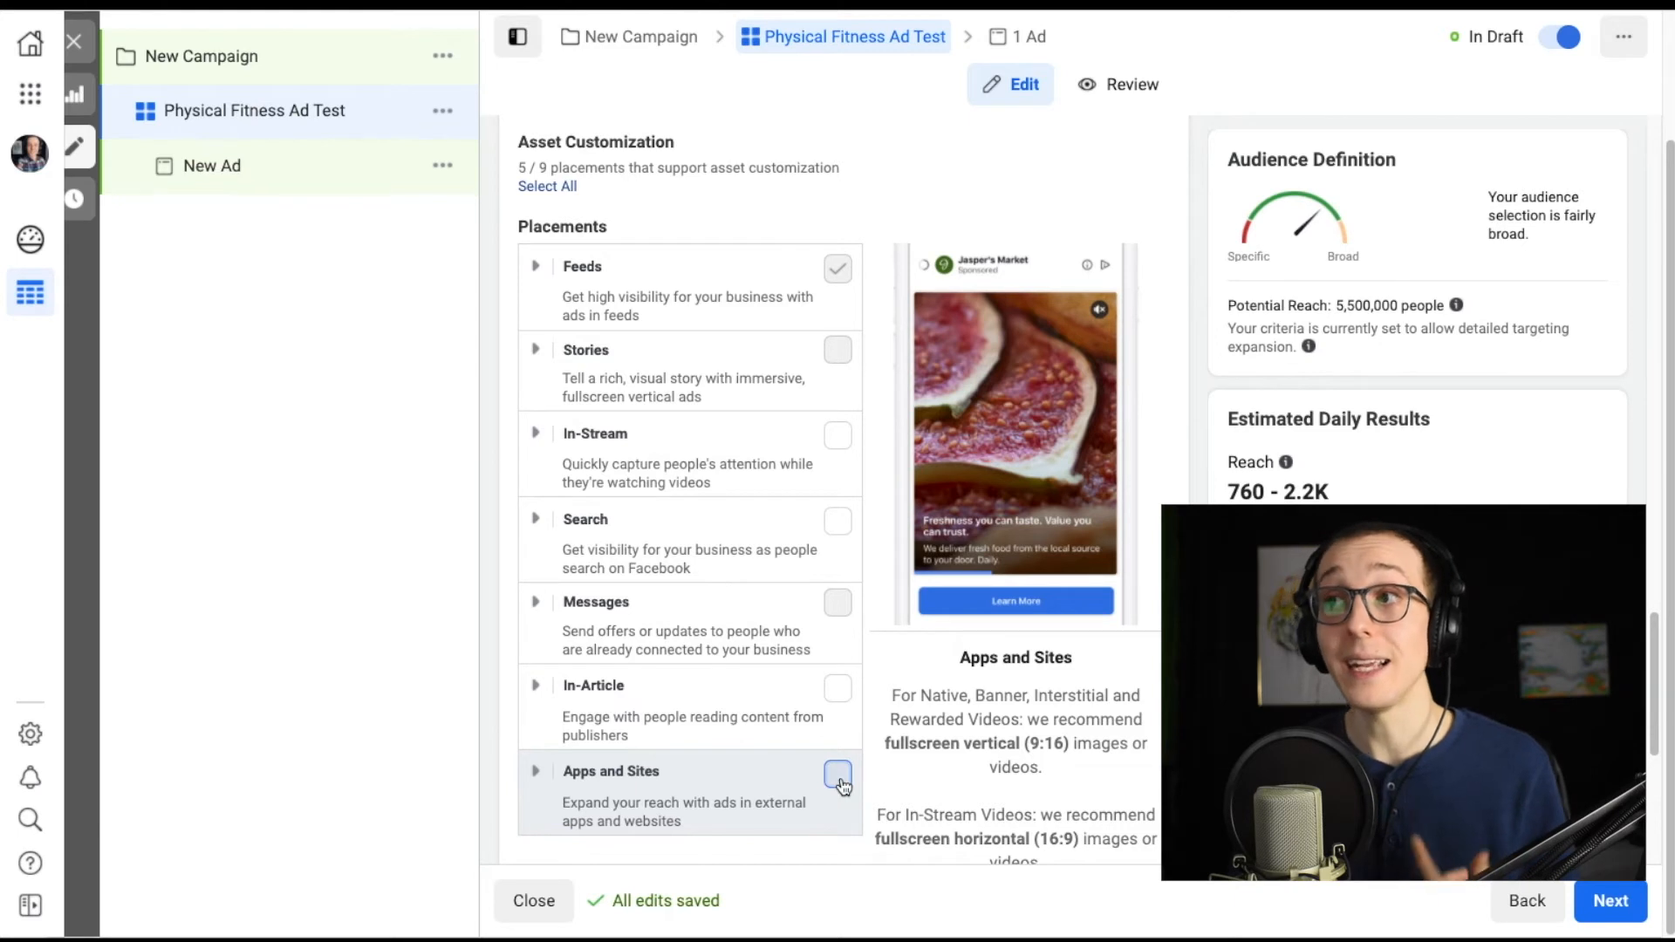
# Switch the ad set back to Automatic Placements after reviewing the selected platforms and placement types.
pyautogui.scroll(2, 794, 408)
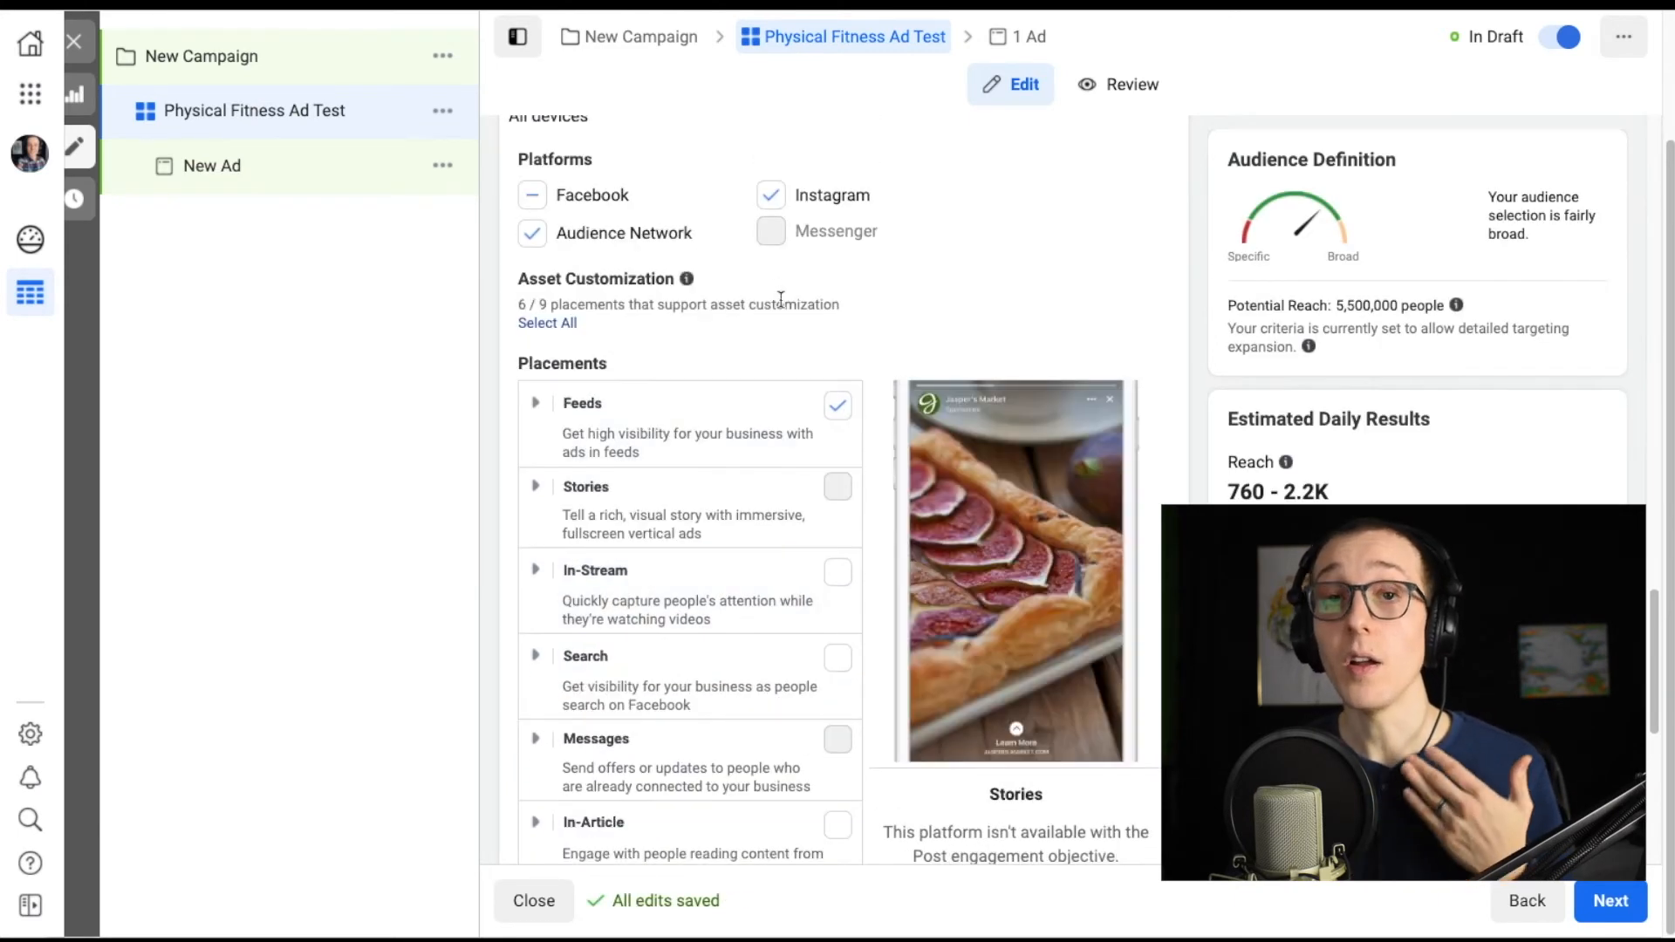
pyautogui.scroll(2, 696, 253)
pyautogui.scroll(-3, 871, 391)
pyautogui.scroll(-4, 870, 391)
pyautogui.scroll(3, 877, 377)
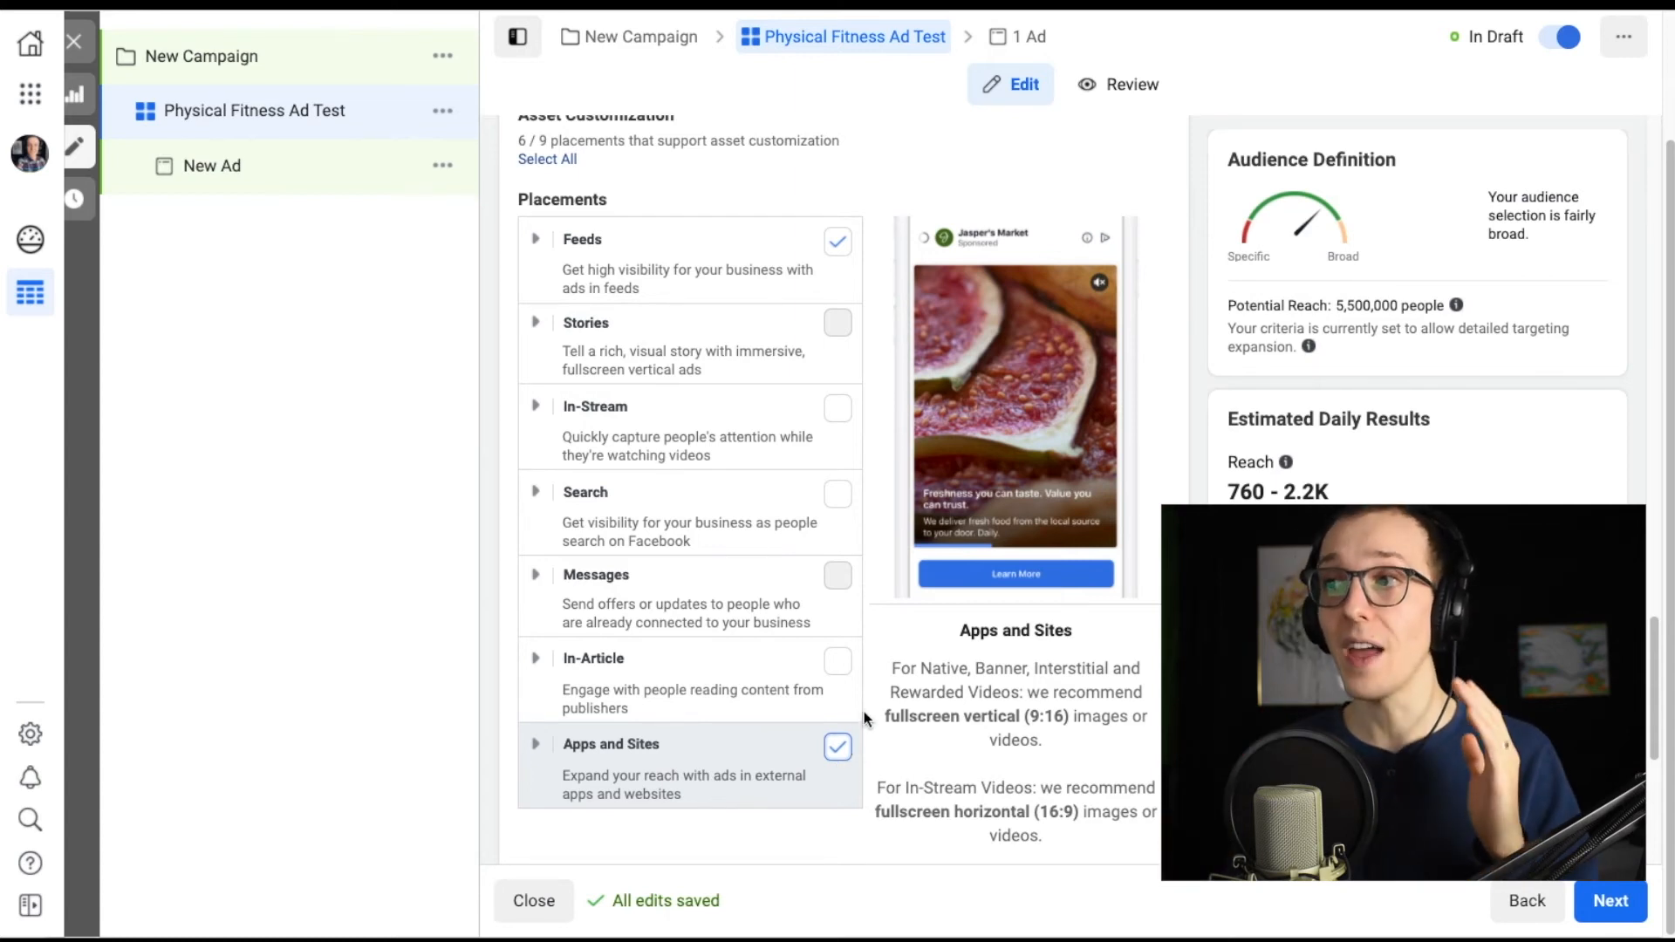
pyautogui.scroll(-1, 877, 692)
pyautogui.scroll(10, 877, 693)
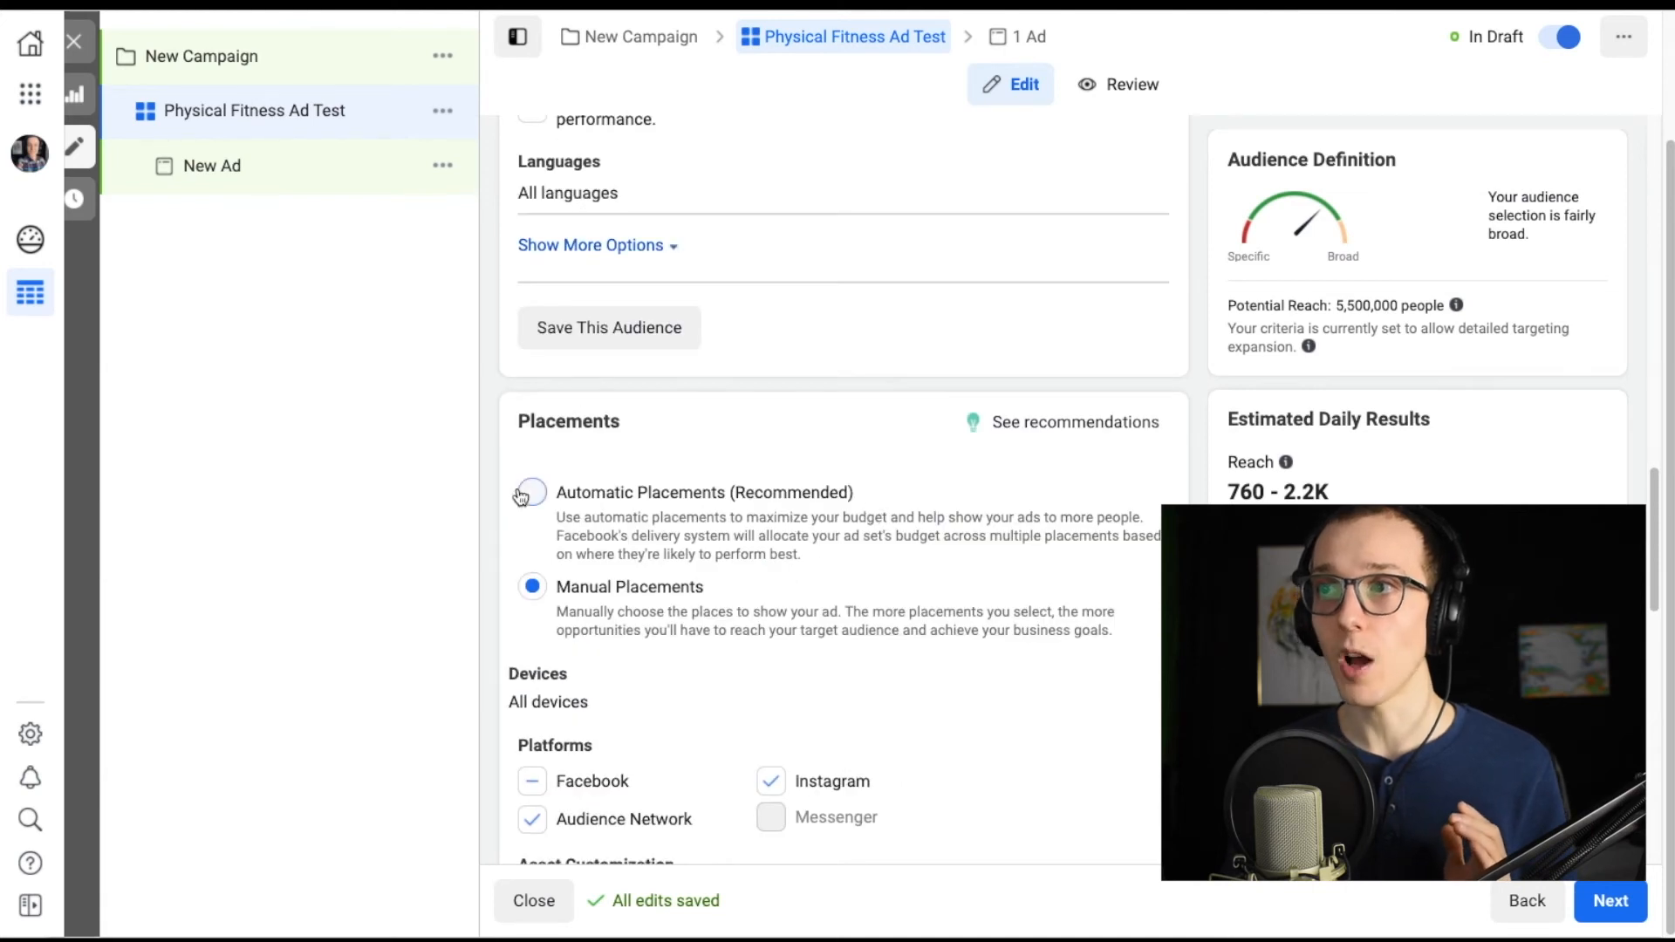
pyautogui.click(532, 492)
# Expand the additional bid strategies under Optimization & Delivery and review the cost control options.
pyautogui.scroll(-3, 848, 548)
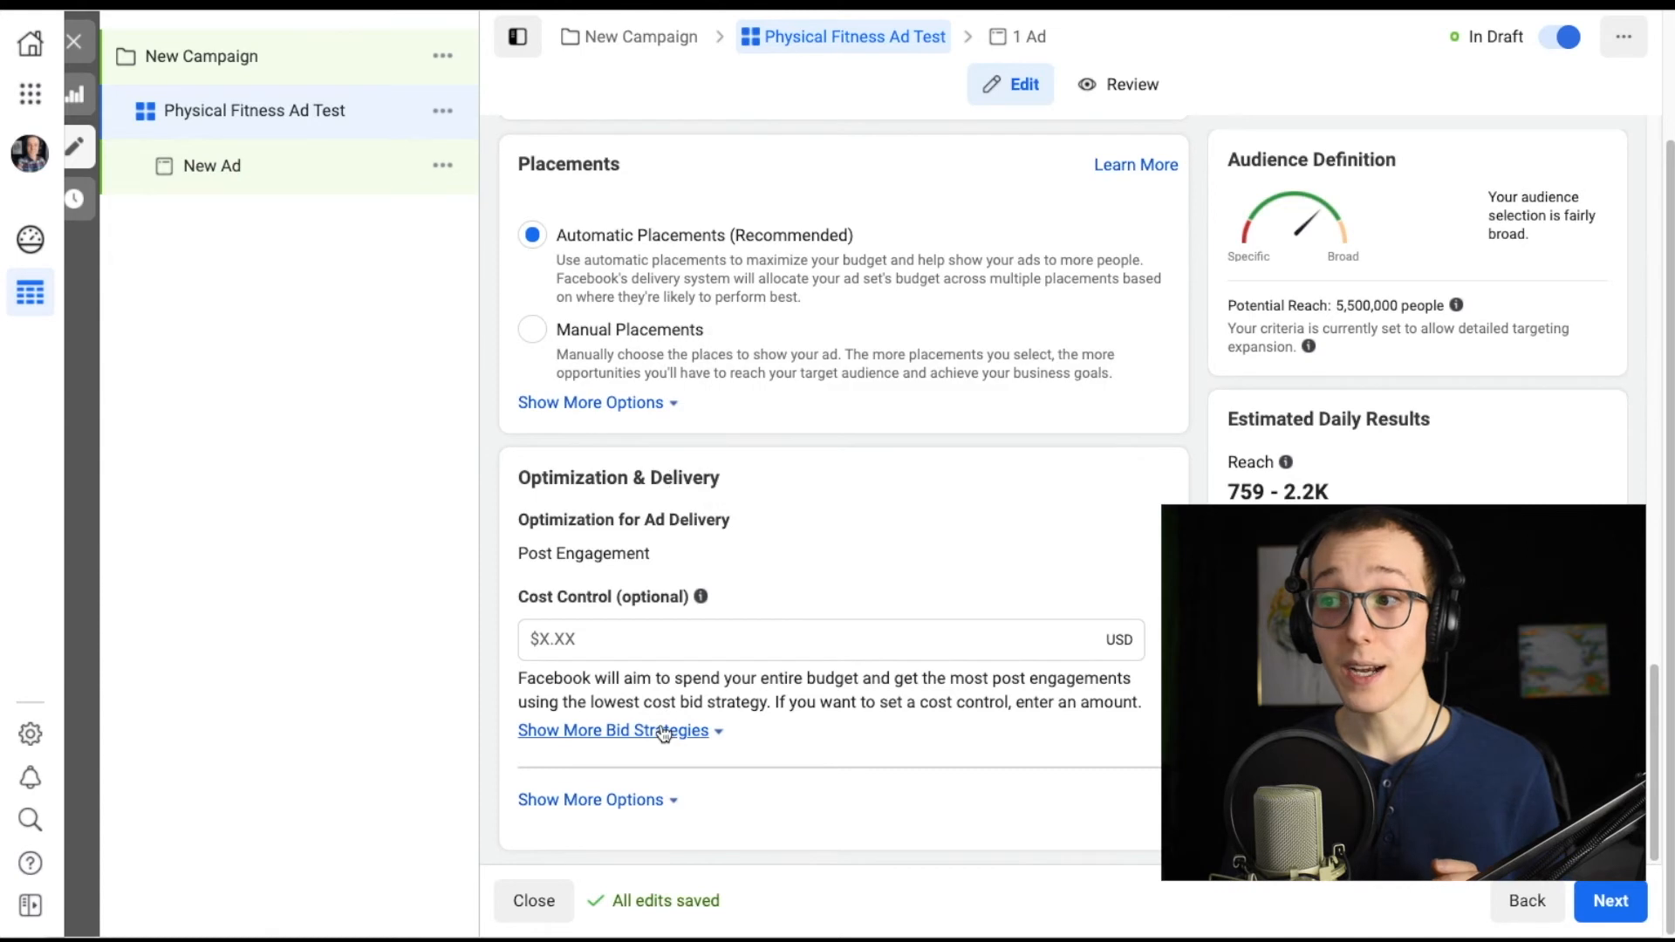
pyautogui.click(692, 730)
pyautogui.scroll(-2, 741, 654)
pyautogui.scroll(3, 711, 663)
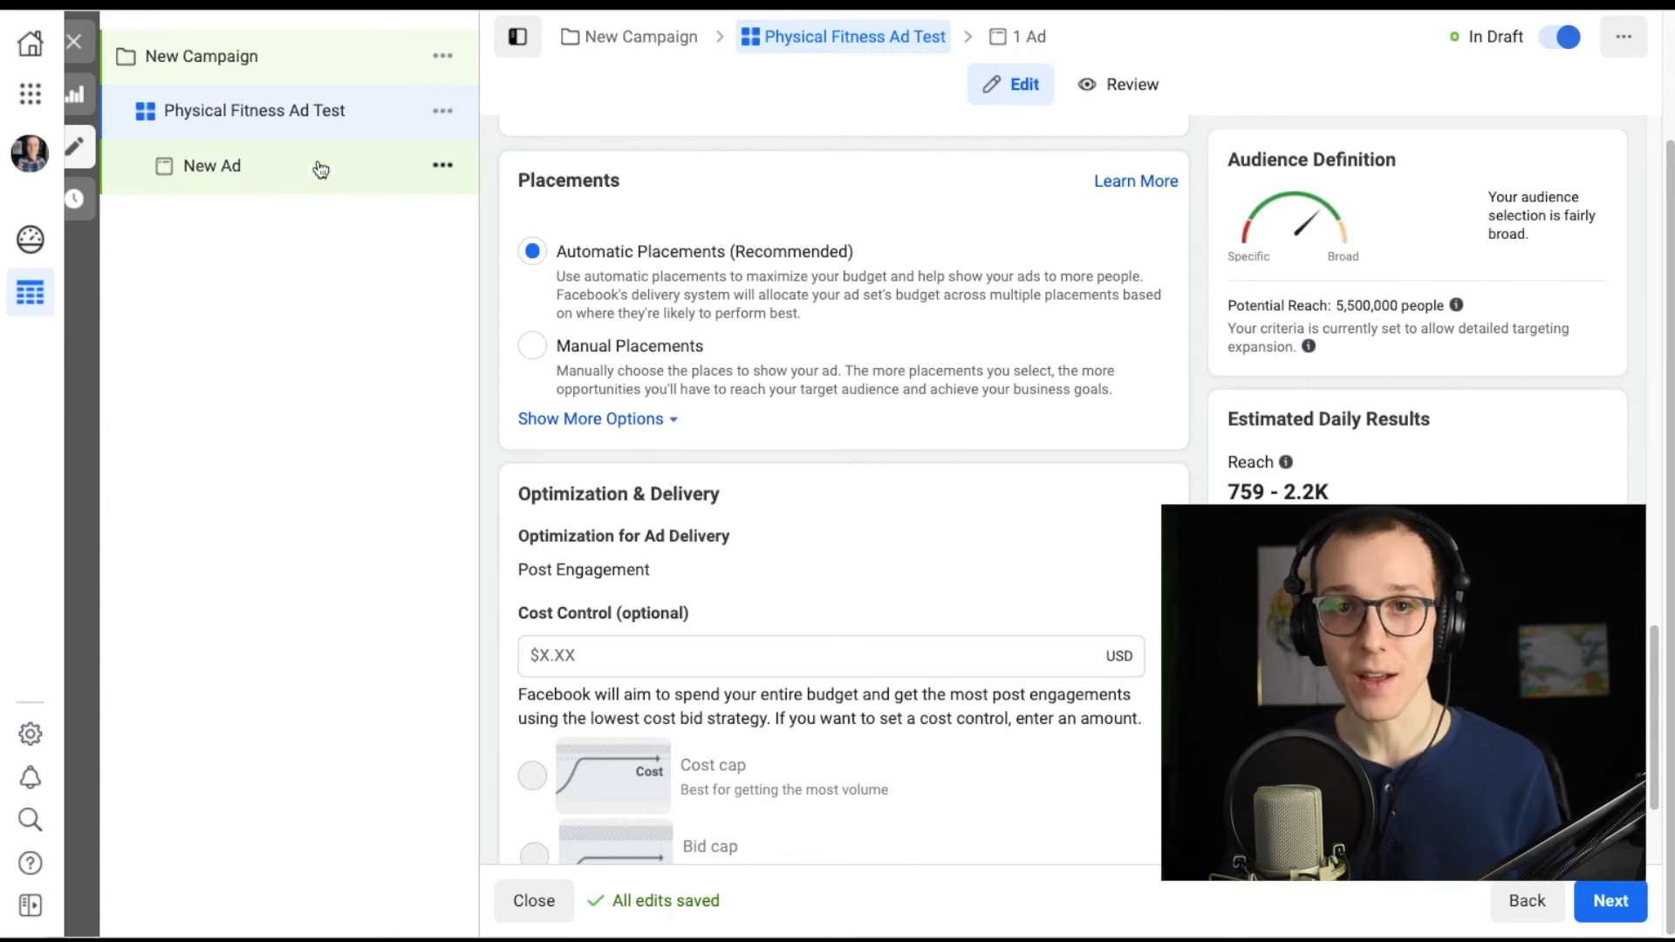
pyautogui.scroll(2, 601, 524)
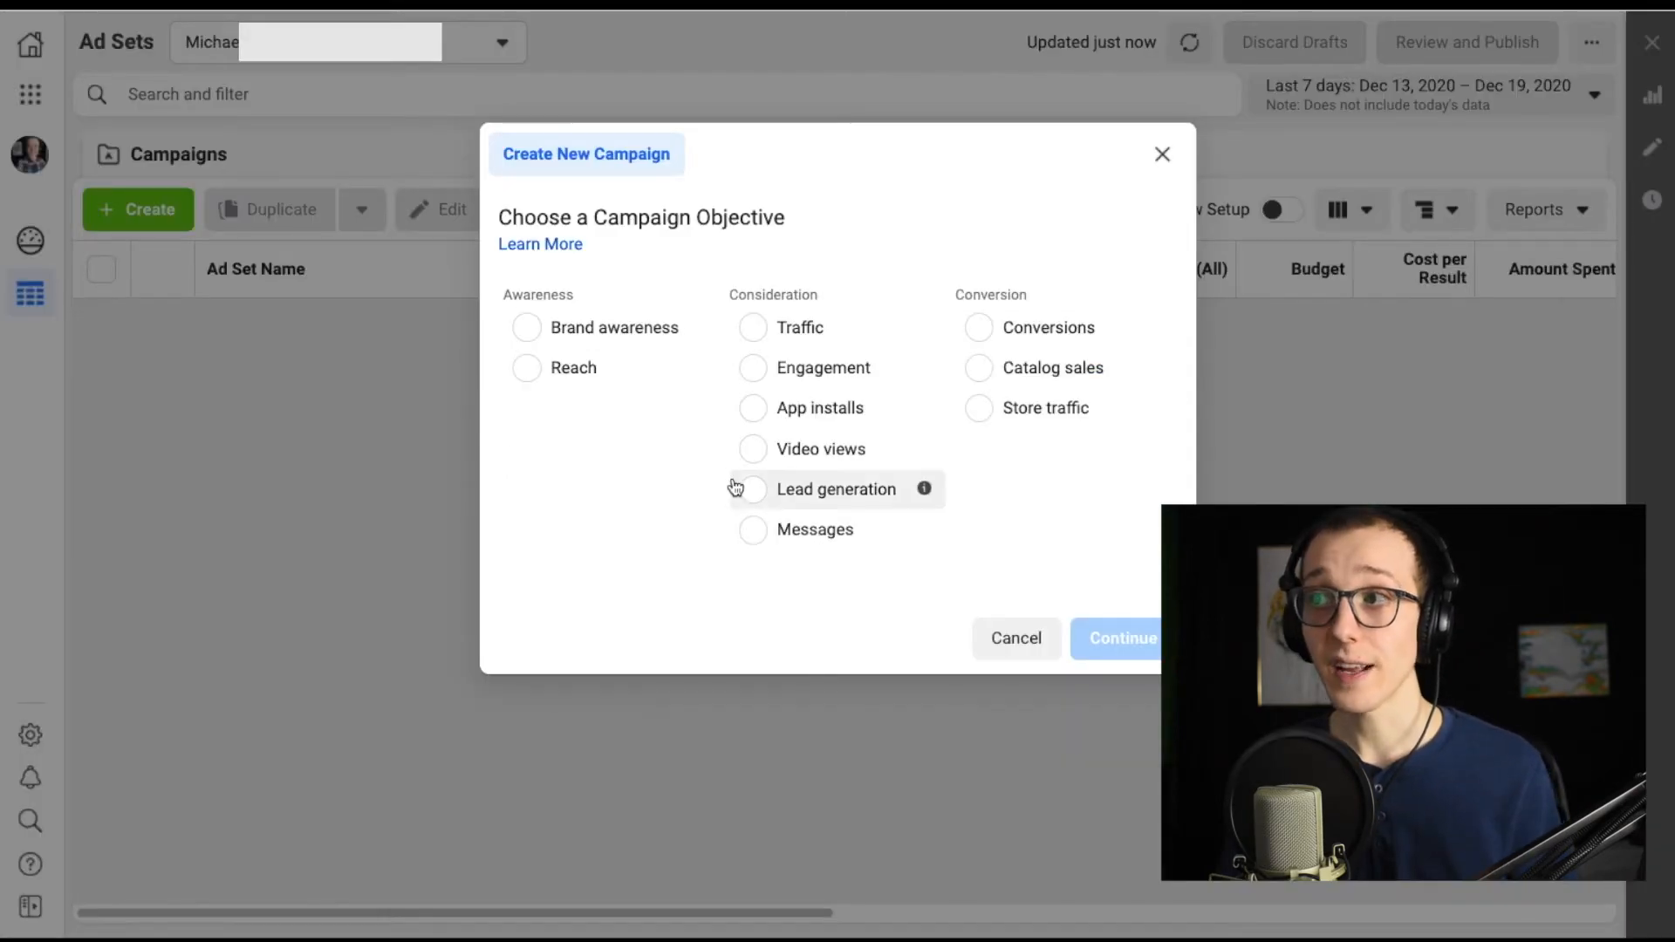
# Open the new ad set of the lead generation campaign and name it Small Business Tagreting Test.
pyautogui.click(737, 488)
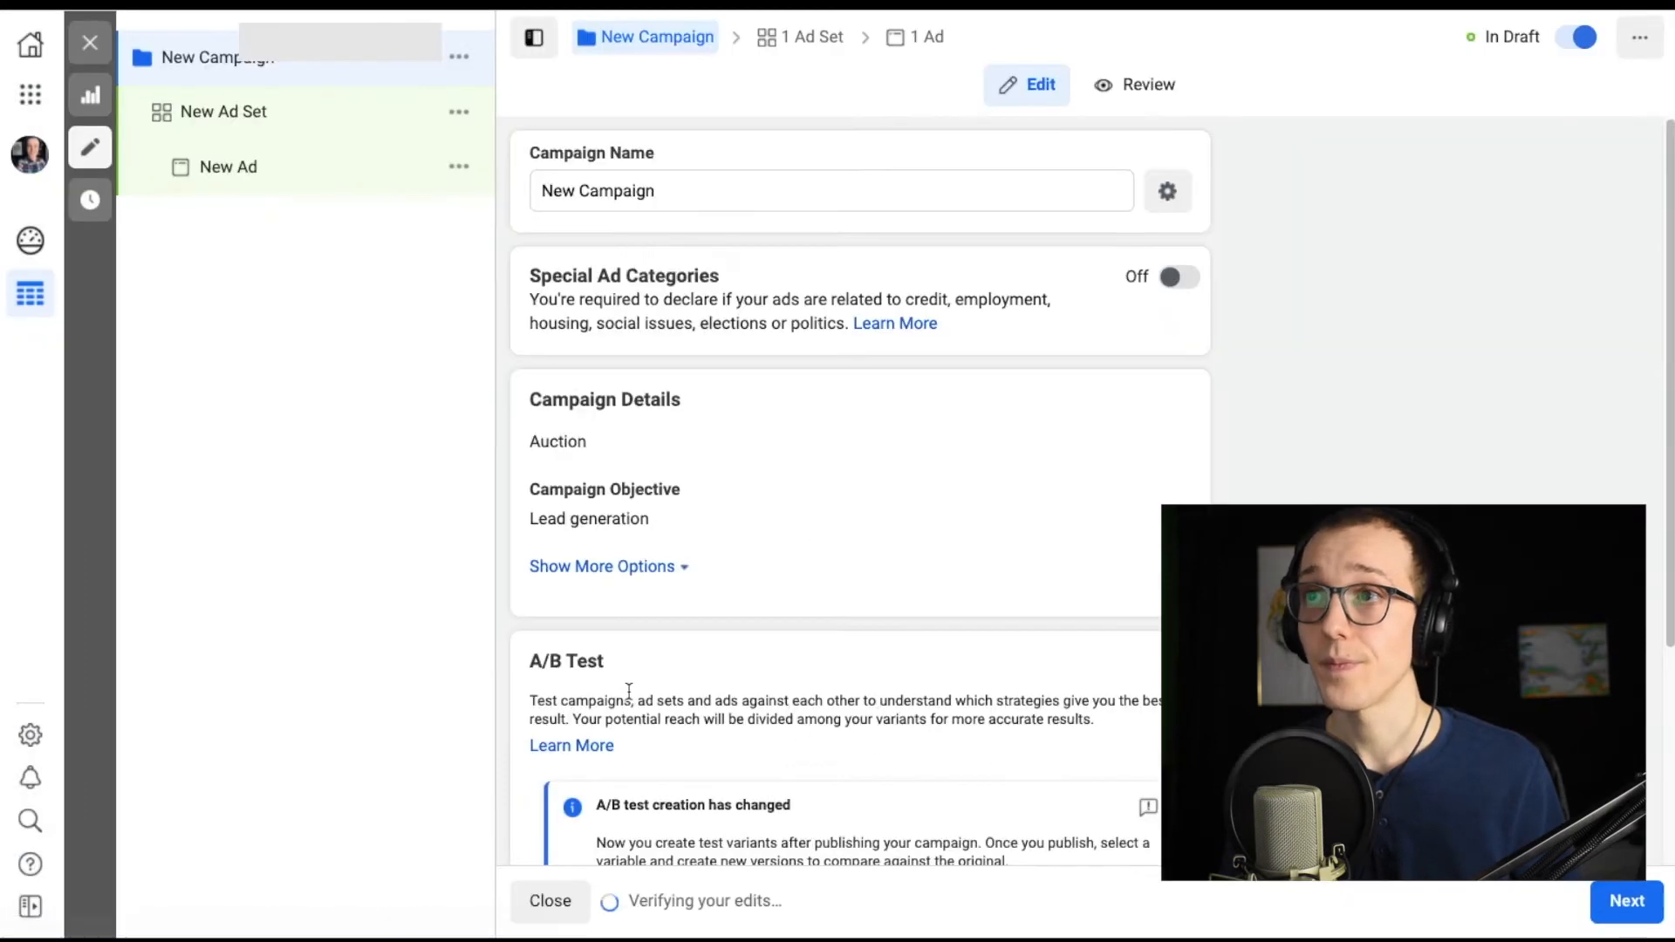
pyautogui.click(311, 131)
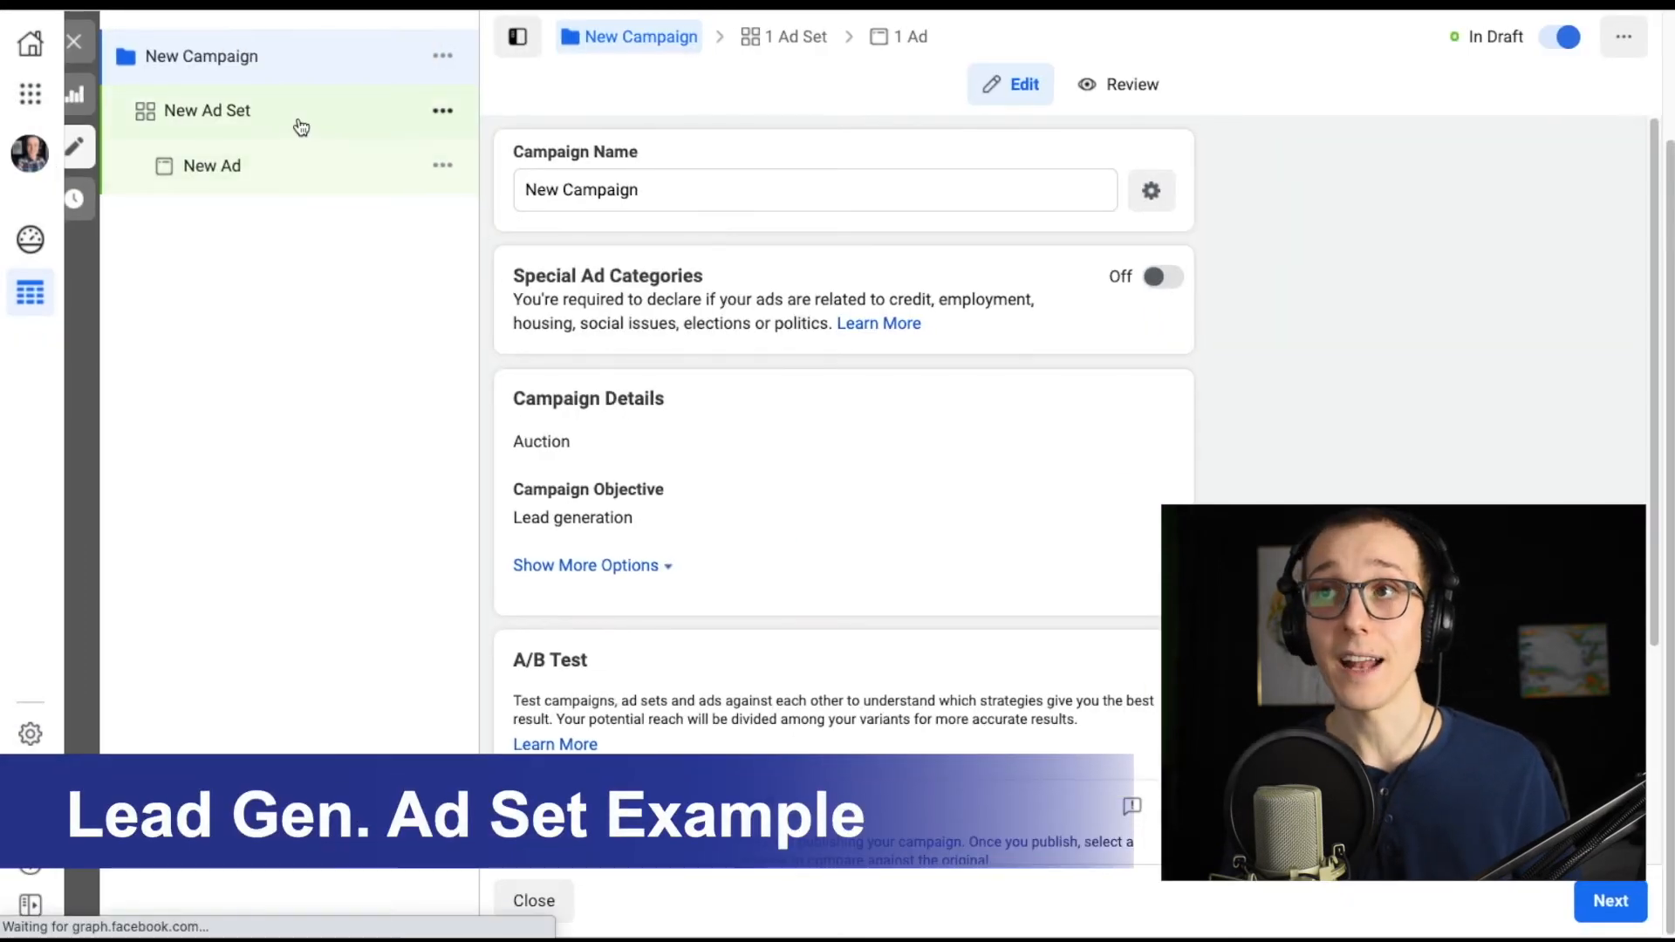
pyautogui.moveTo(639, 194); pyautogui.dragTo(468, 192)
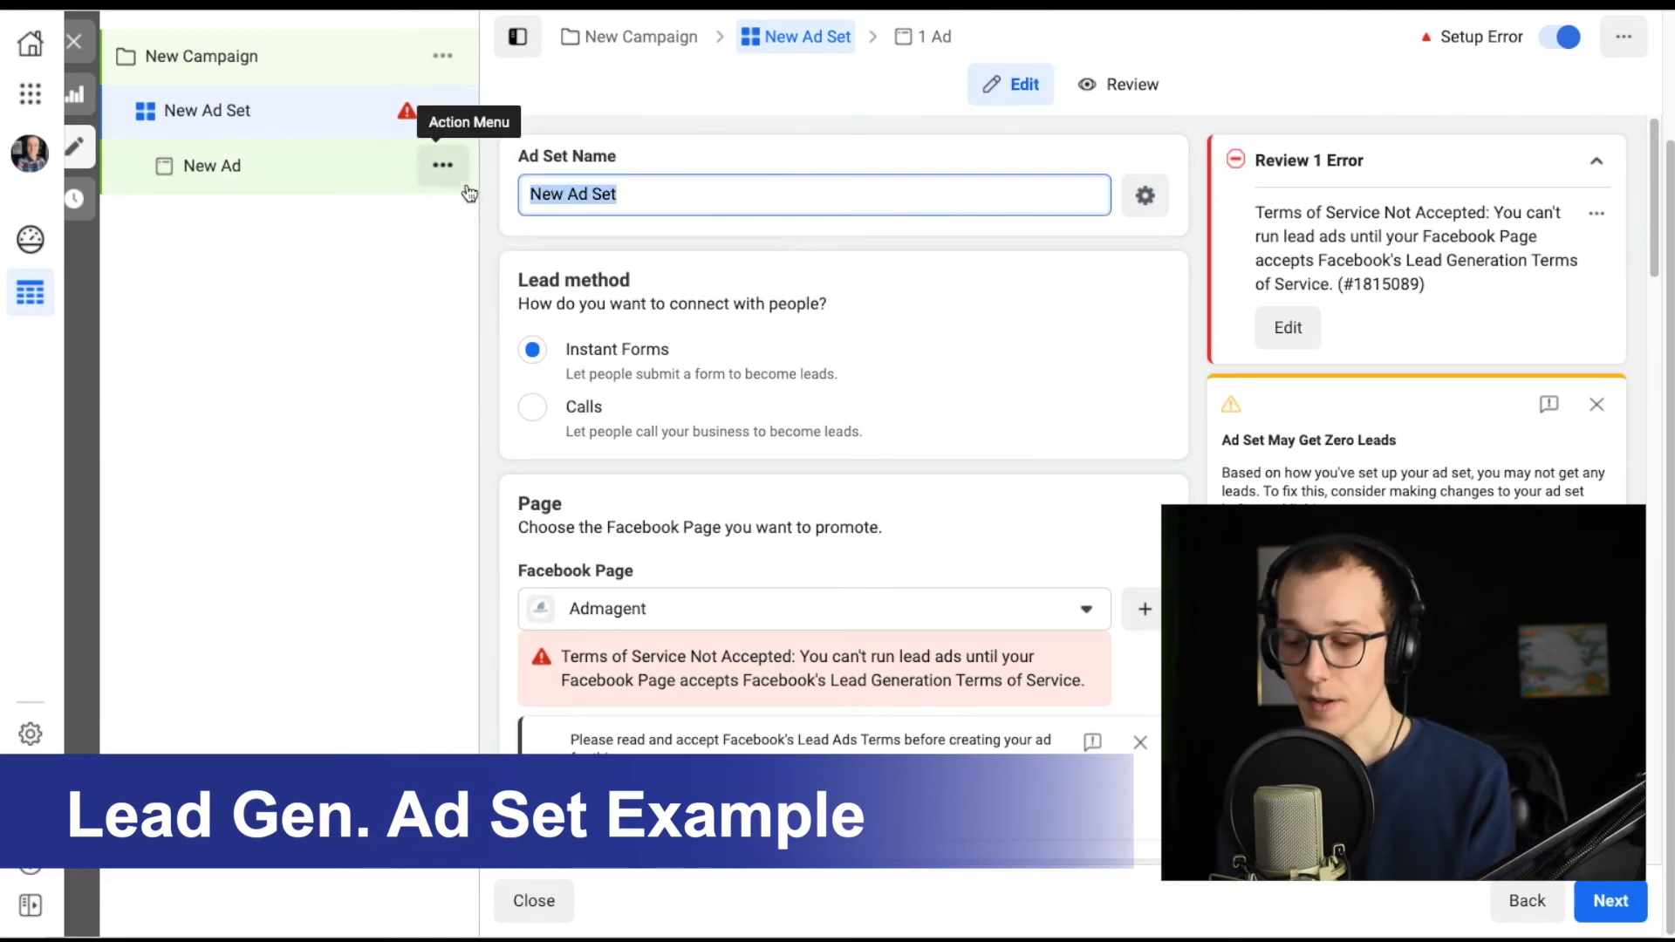
pyautogui.write('Small Business Tagreting Test')
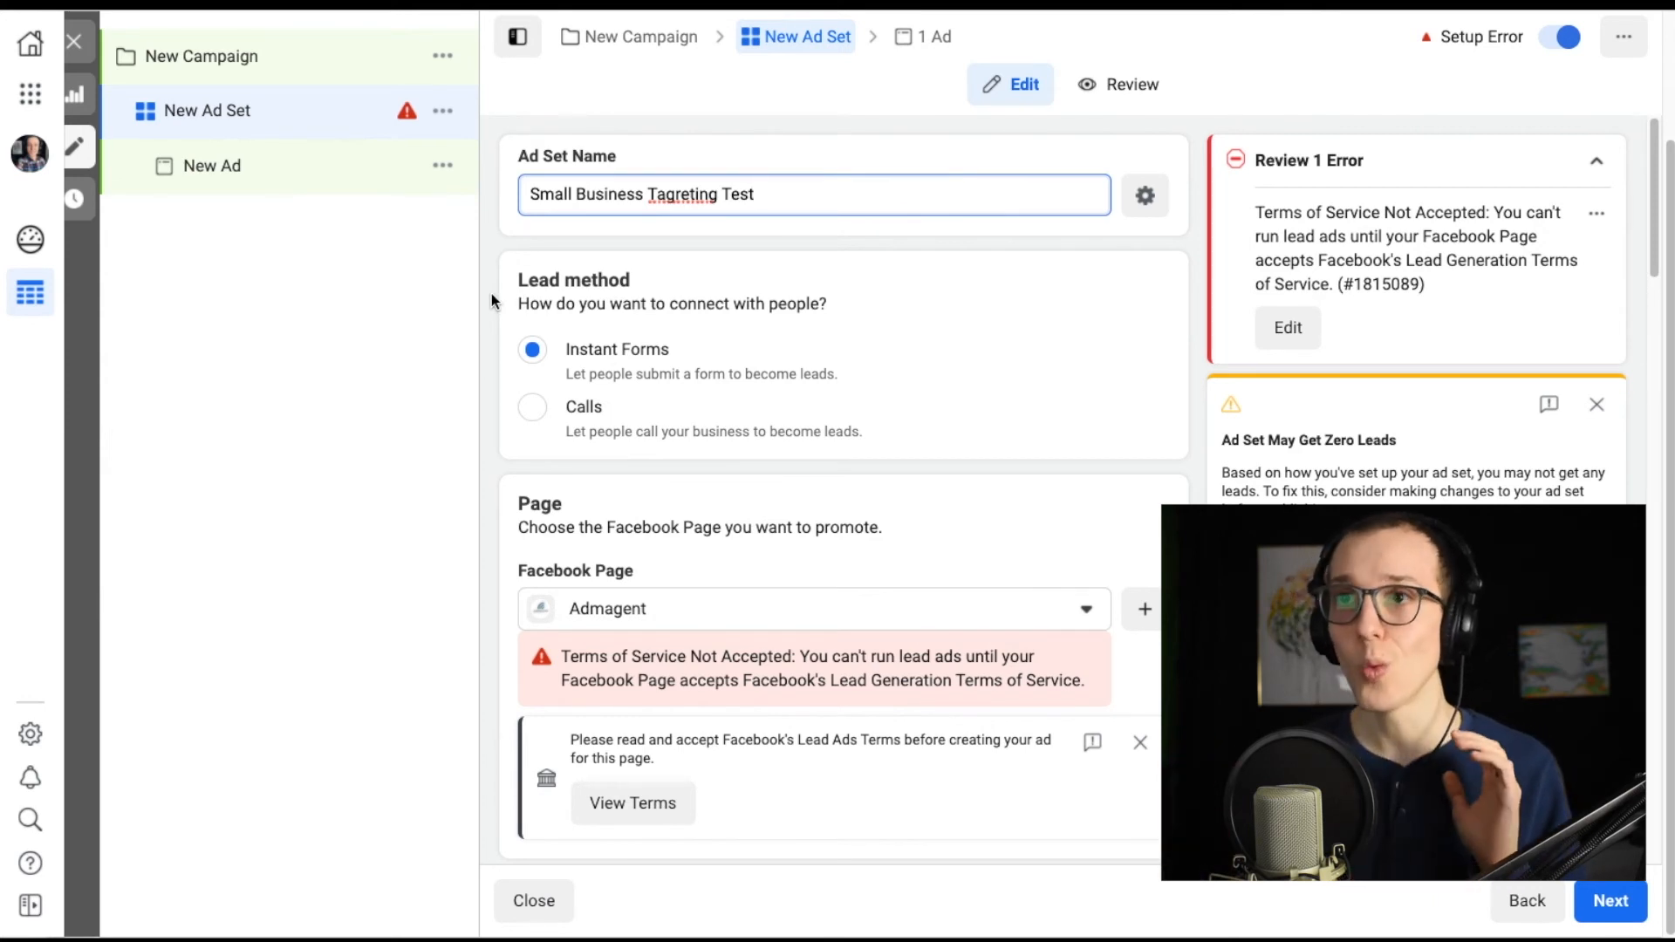
# Review the lead ad set's lead method, Facebook Page terms, catalog, budget and schedule, audience, placements and delivery settings.
pyautogui.scroll(-1, 494, 277)
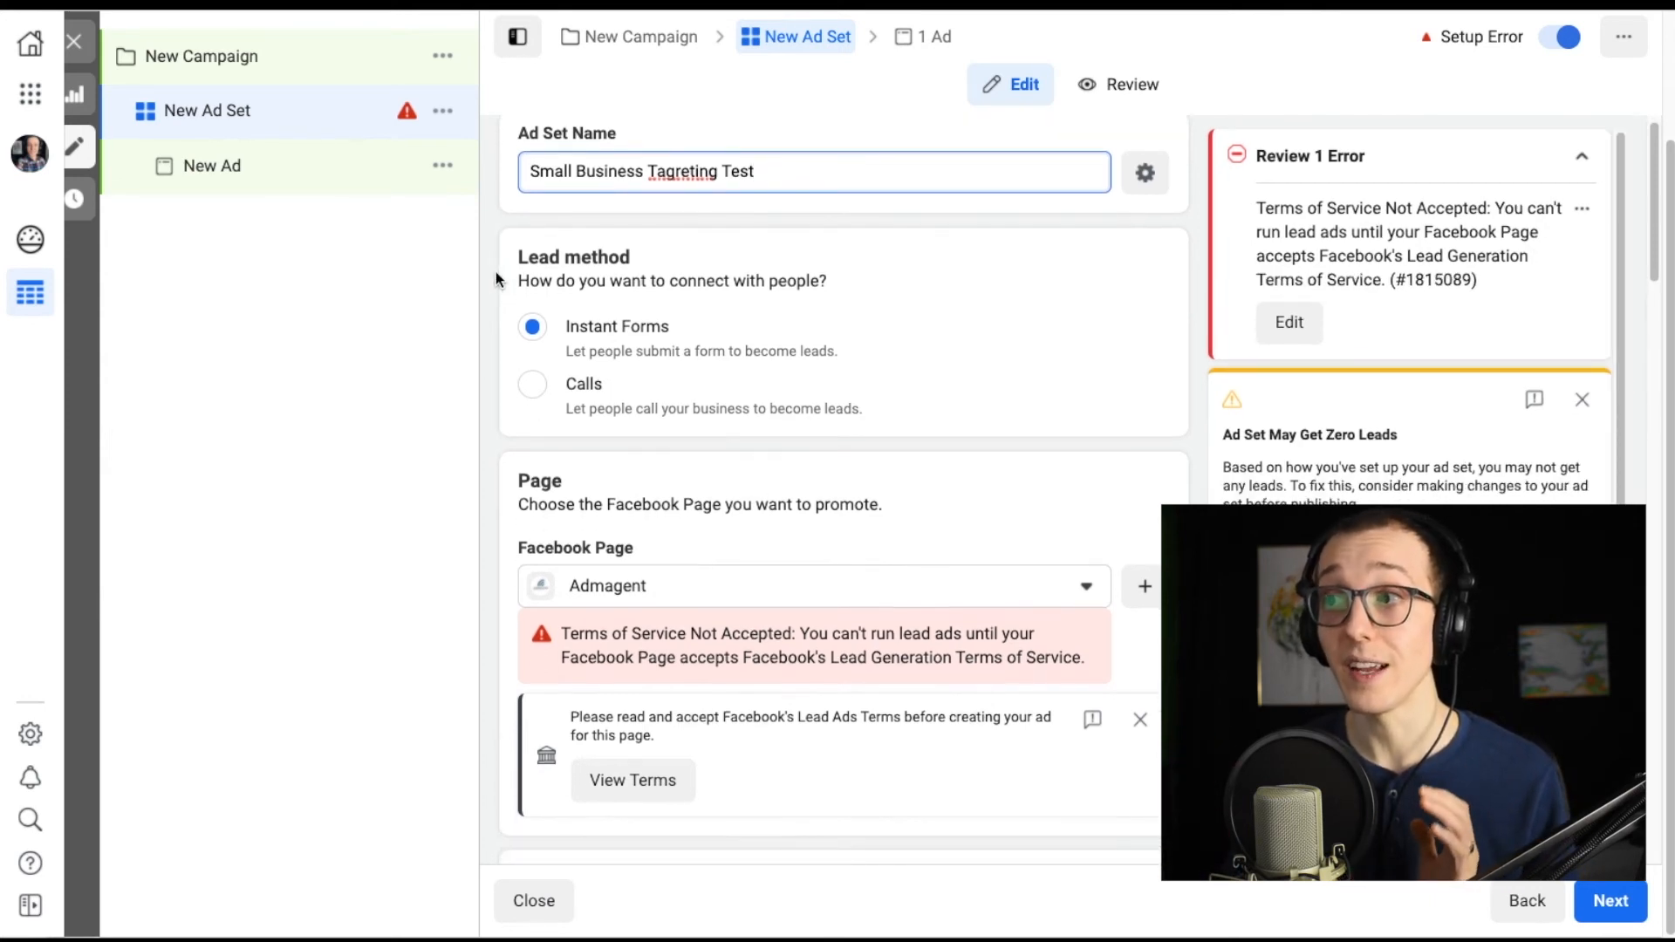
pyautogui.scroll(-2, 495, 279)
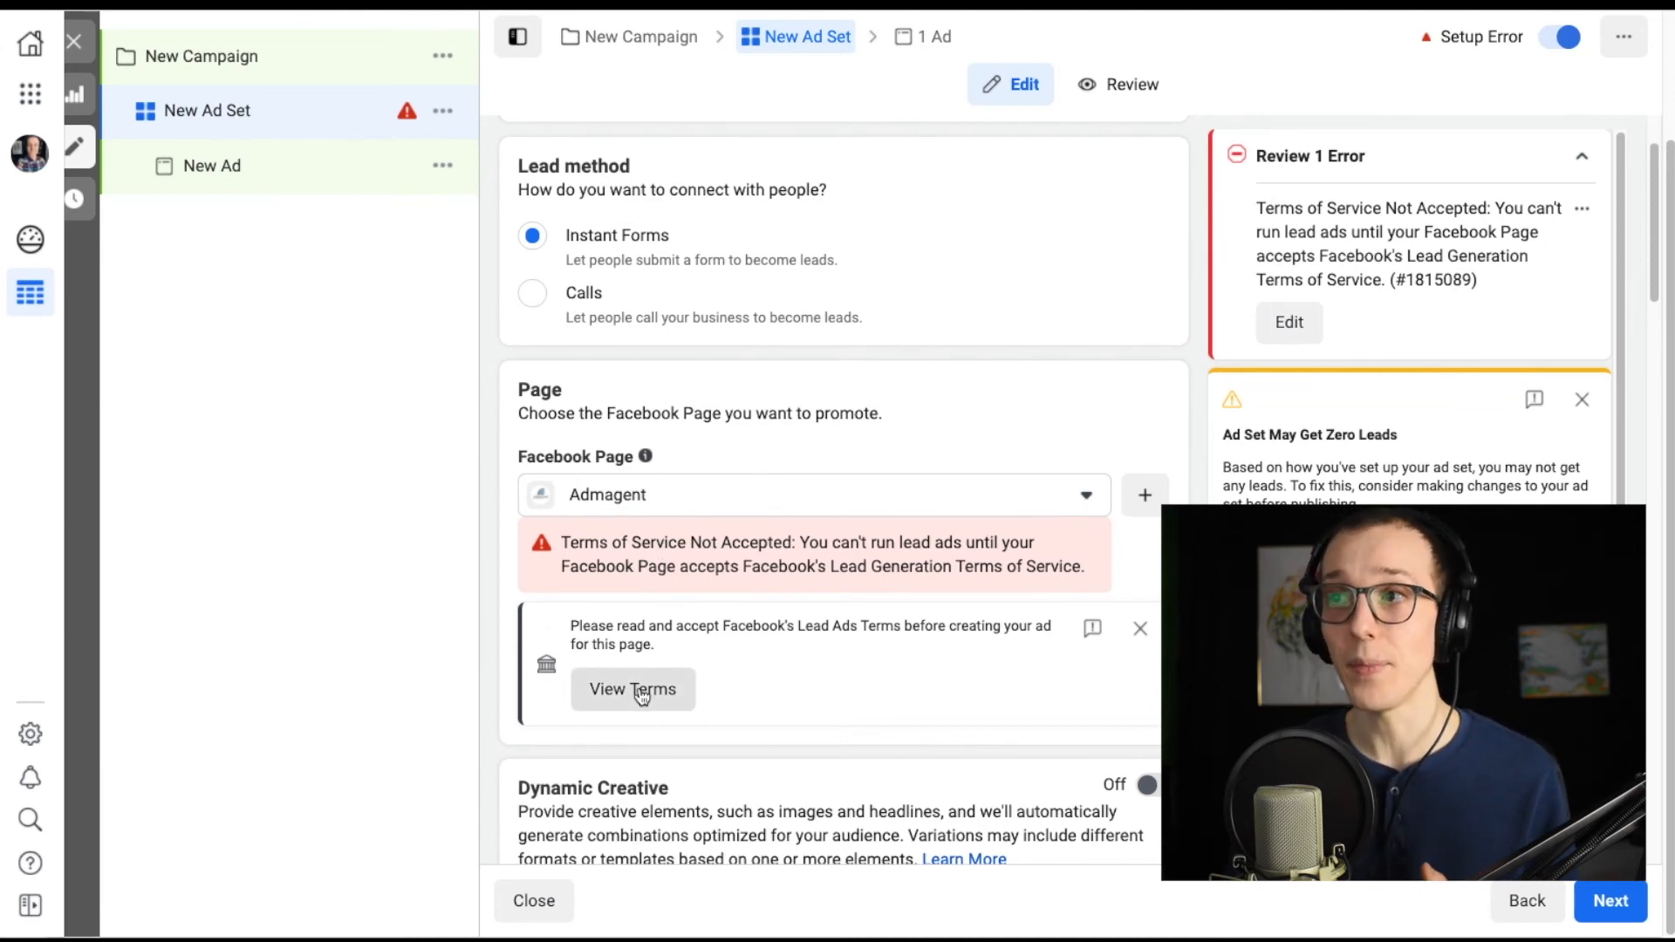
pyautogui.scroll(-8, 493, 566)
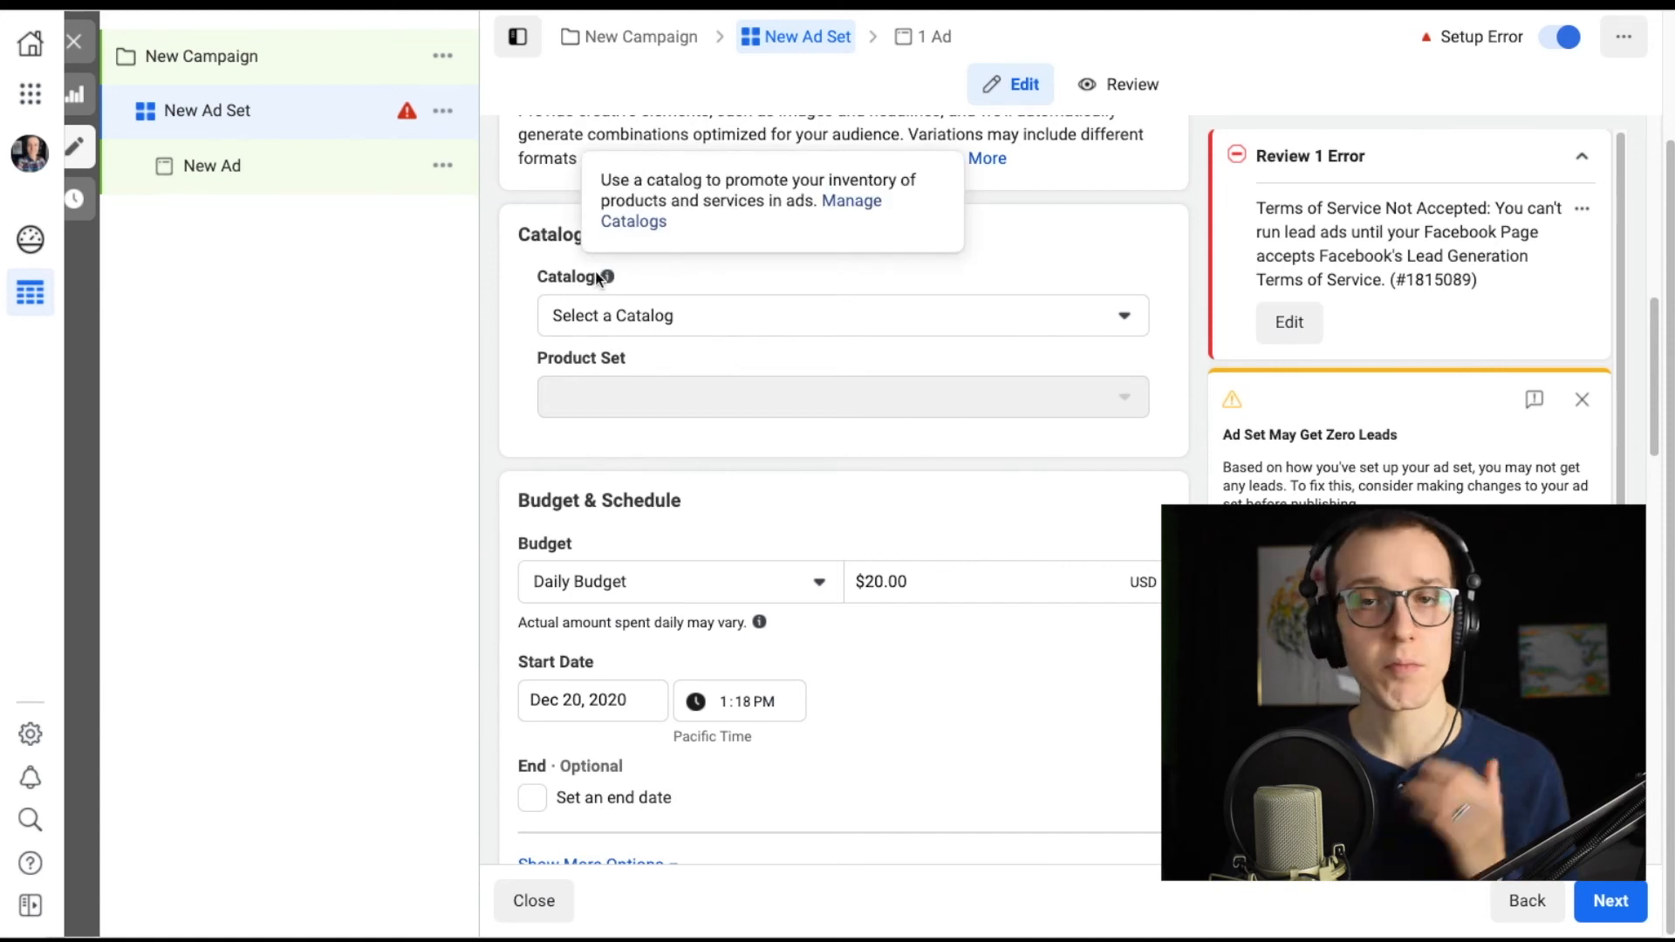
pyautogui.scroll(-6, 498, 367)
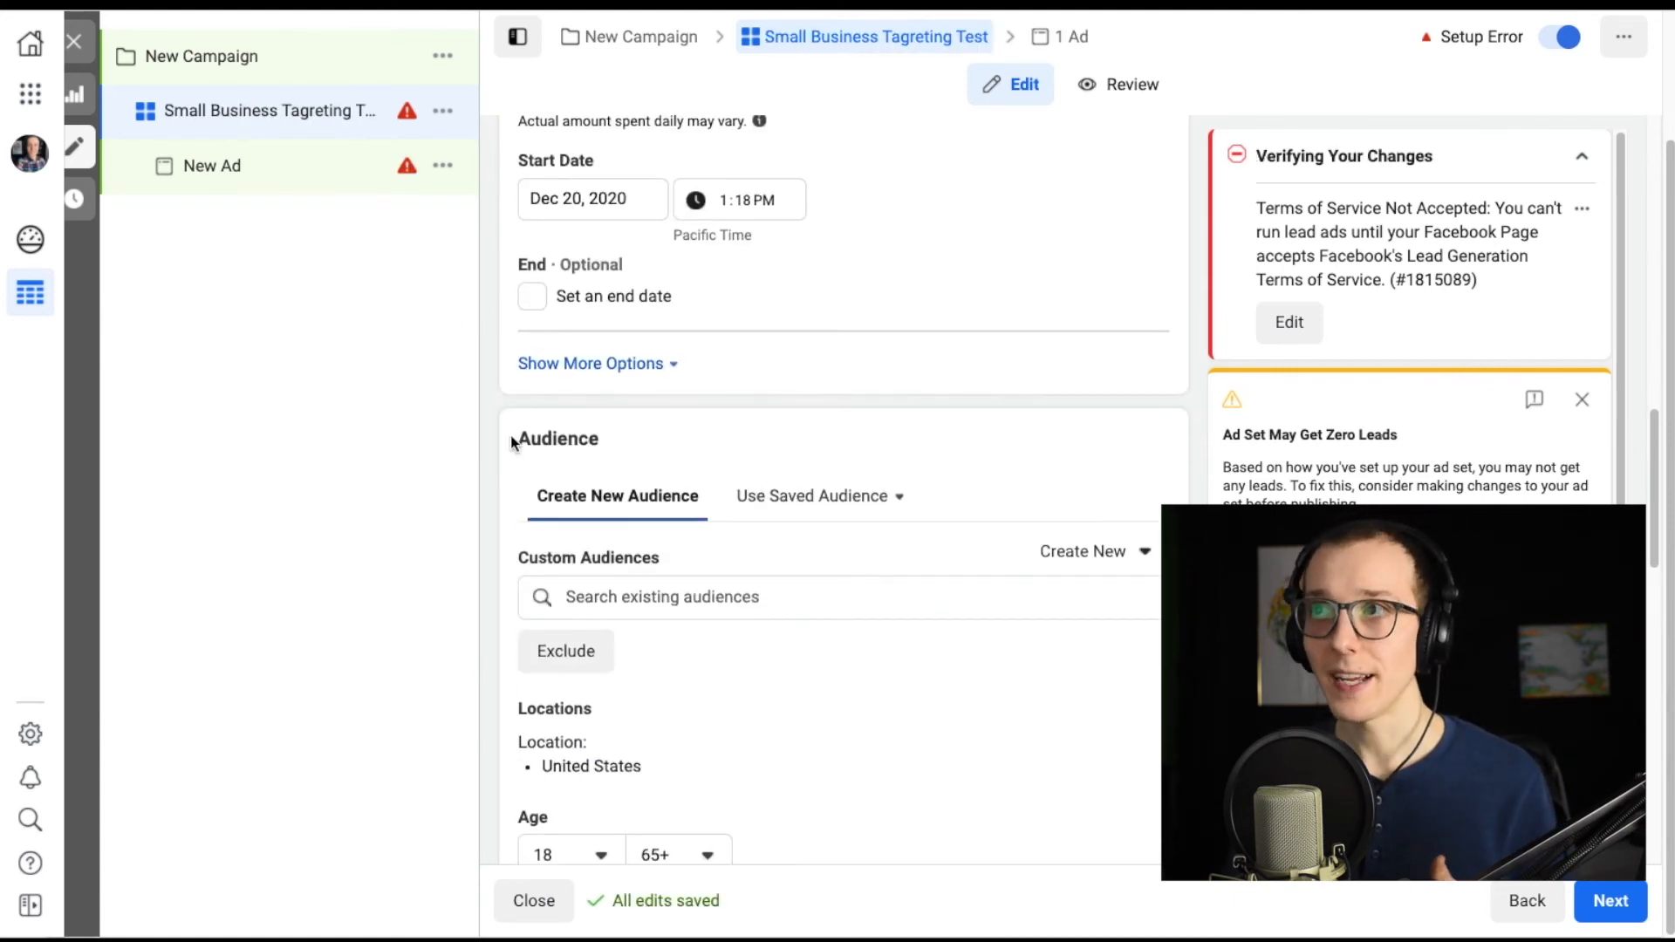
pyautogui.scroll(-1, 512, 442)
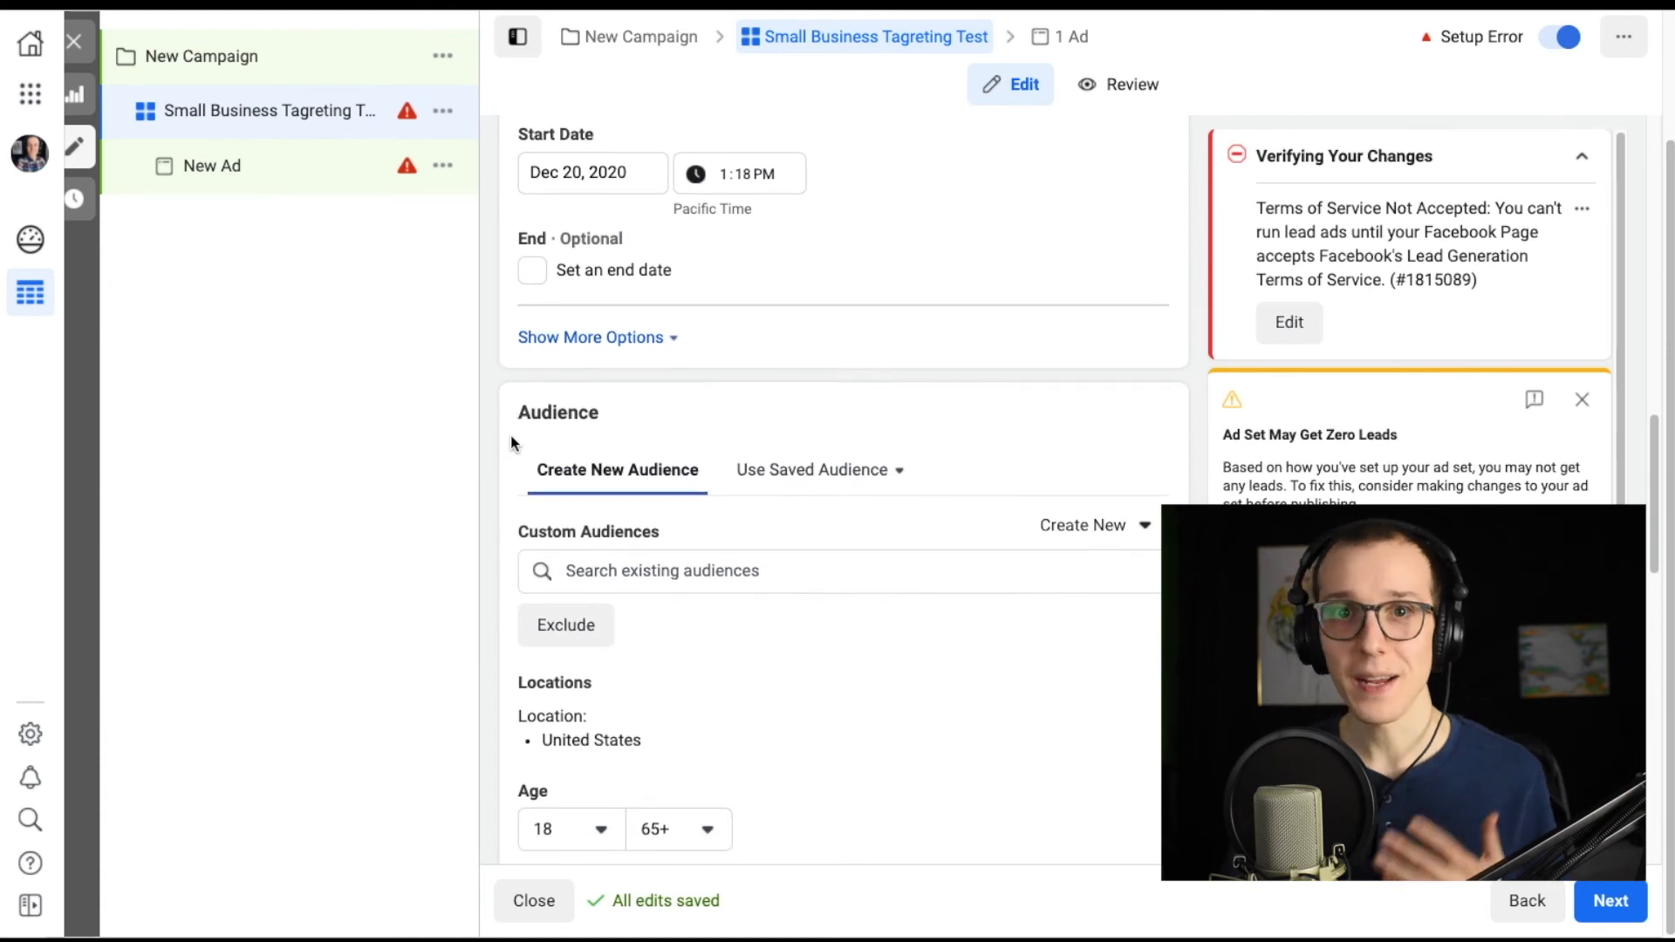
pyautogui.scroll(-10, 511, 438)
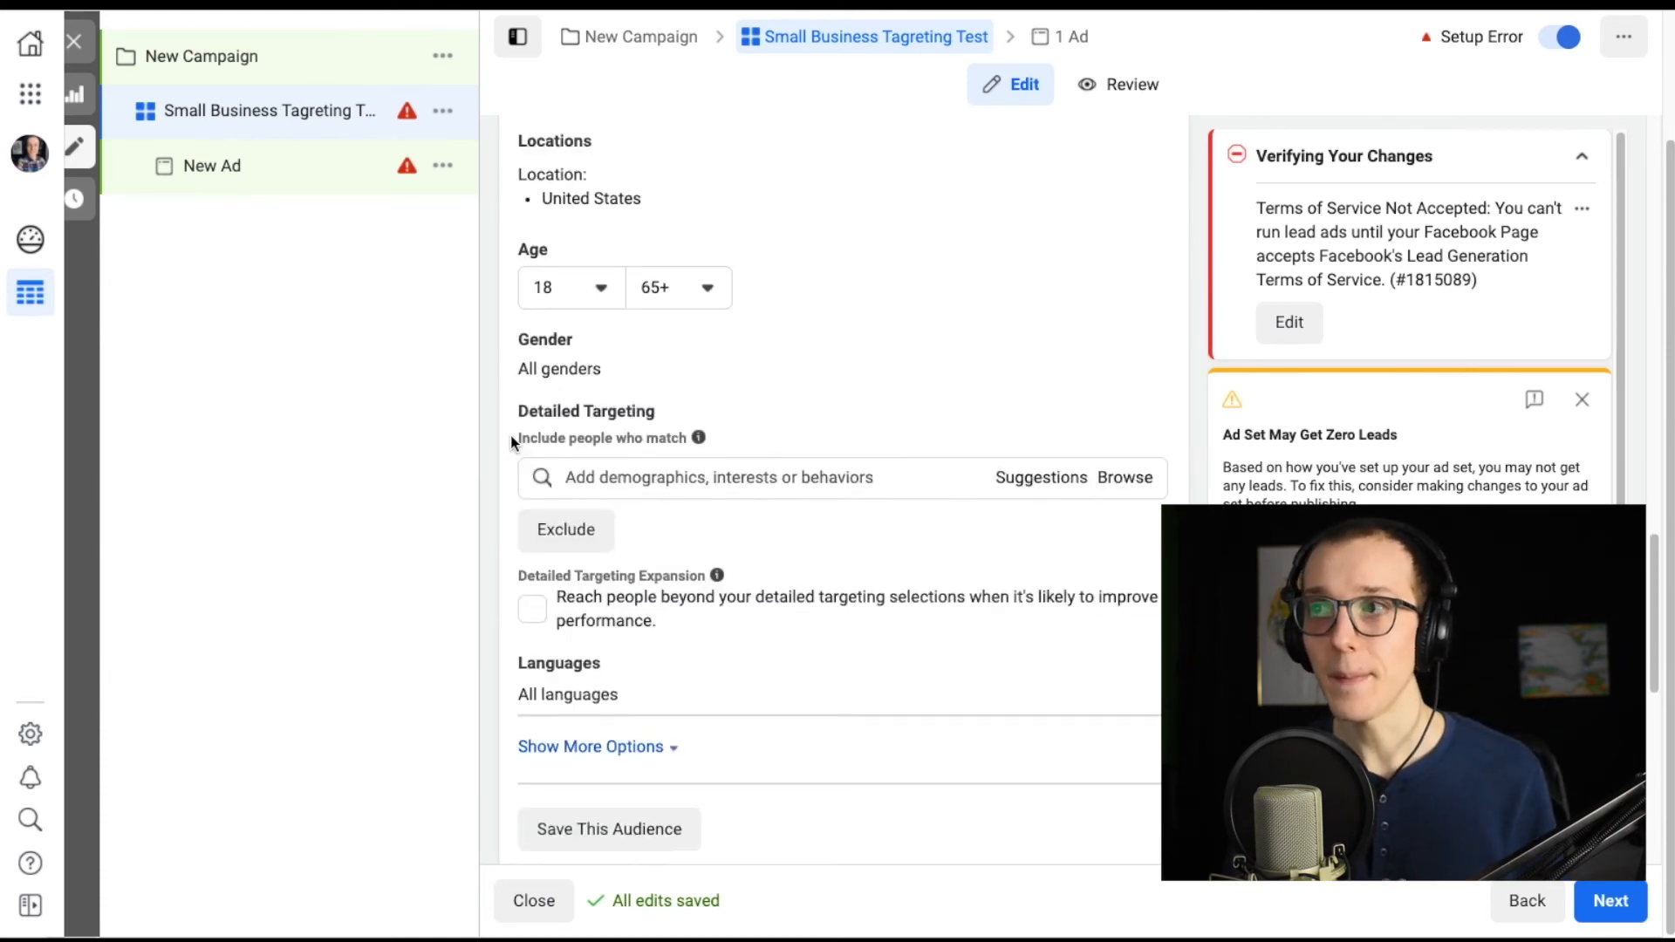
pyautogui.scroll(8, 512, 441)
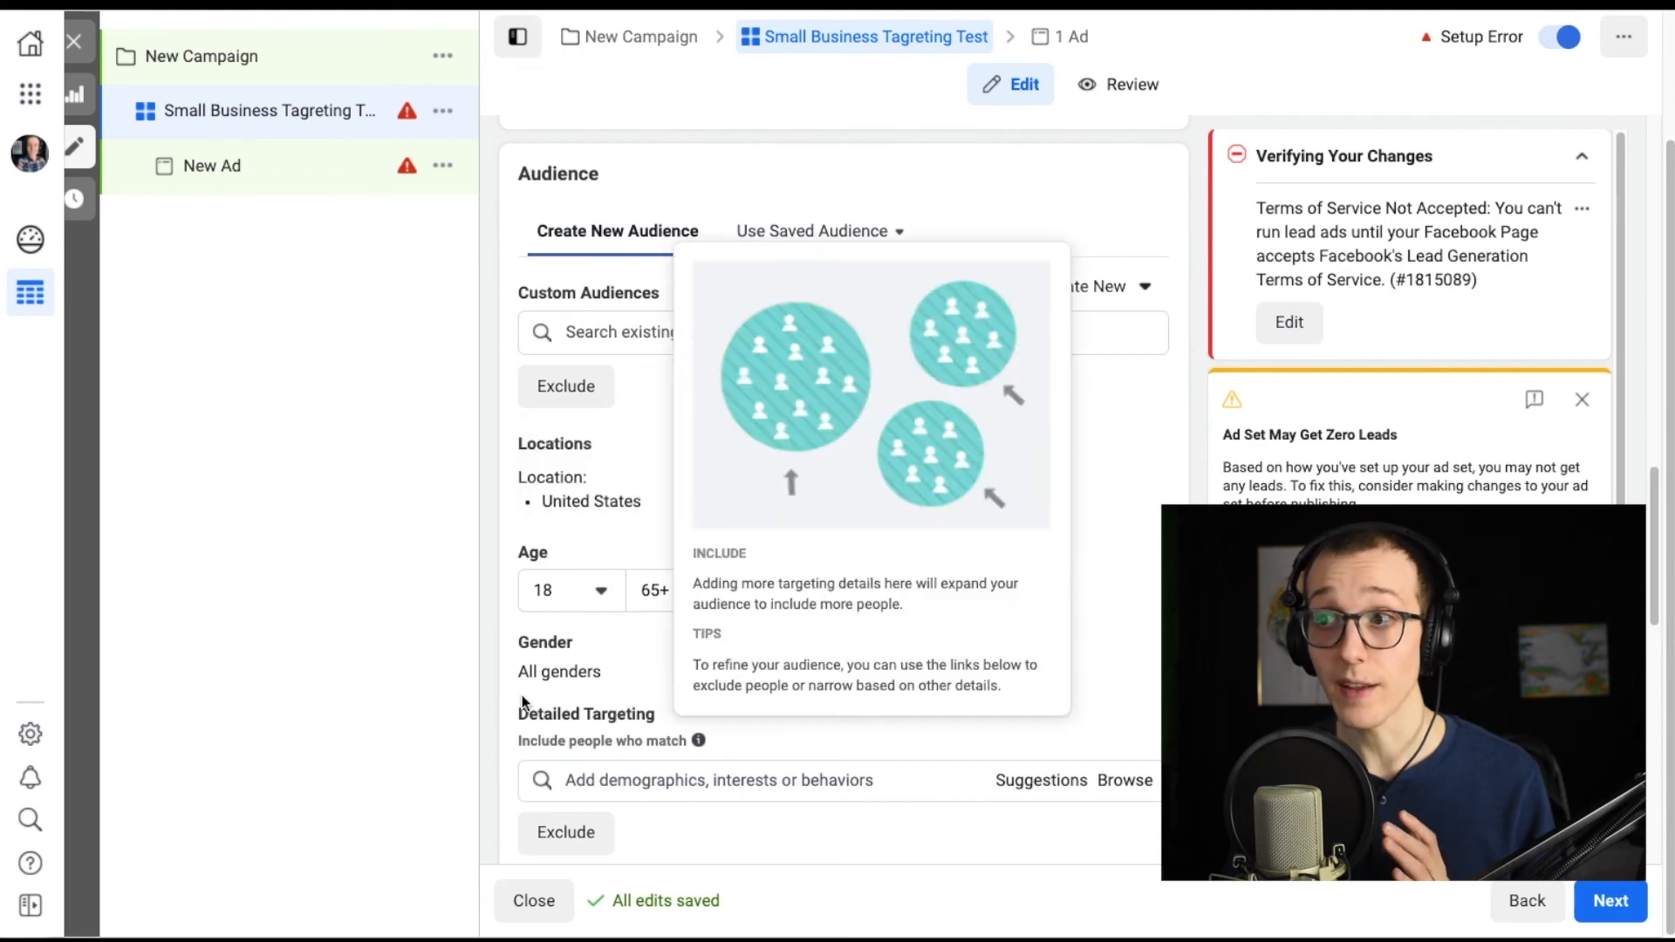
pyautogui.scroll(-6, 488, 647)
pyautogui.scroll(-5, 490, 652)
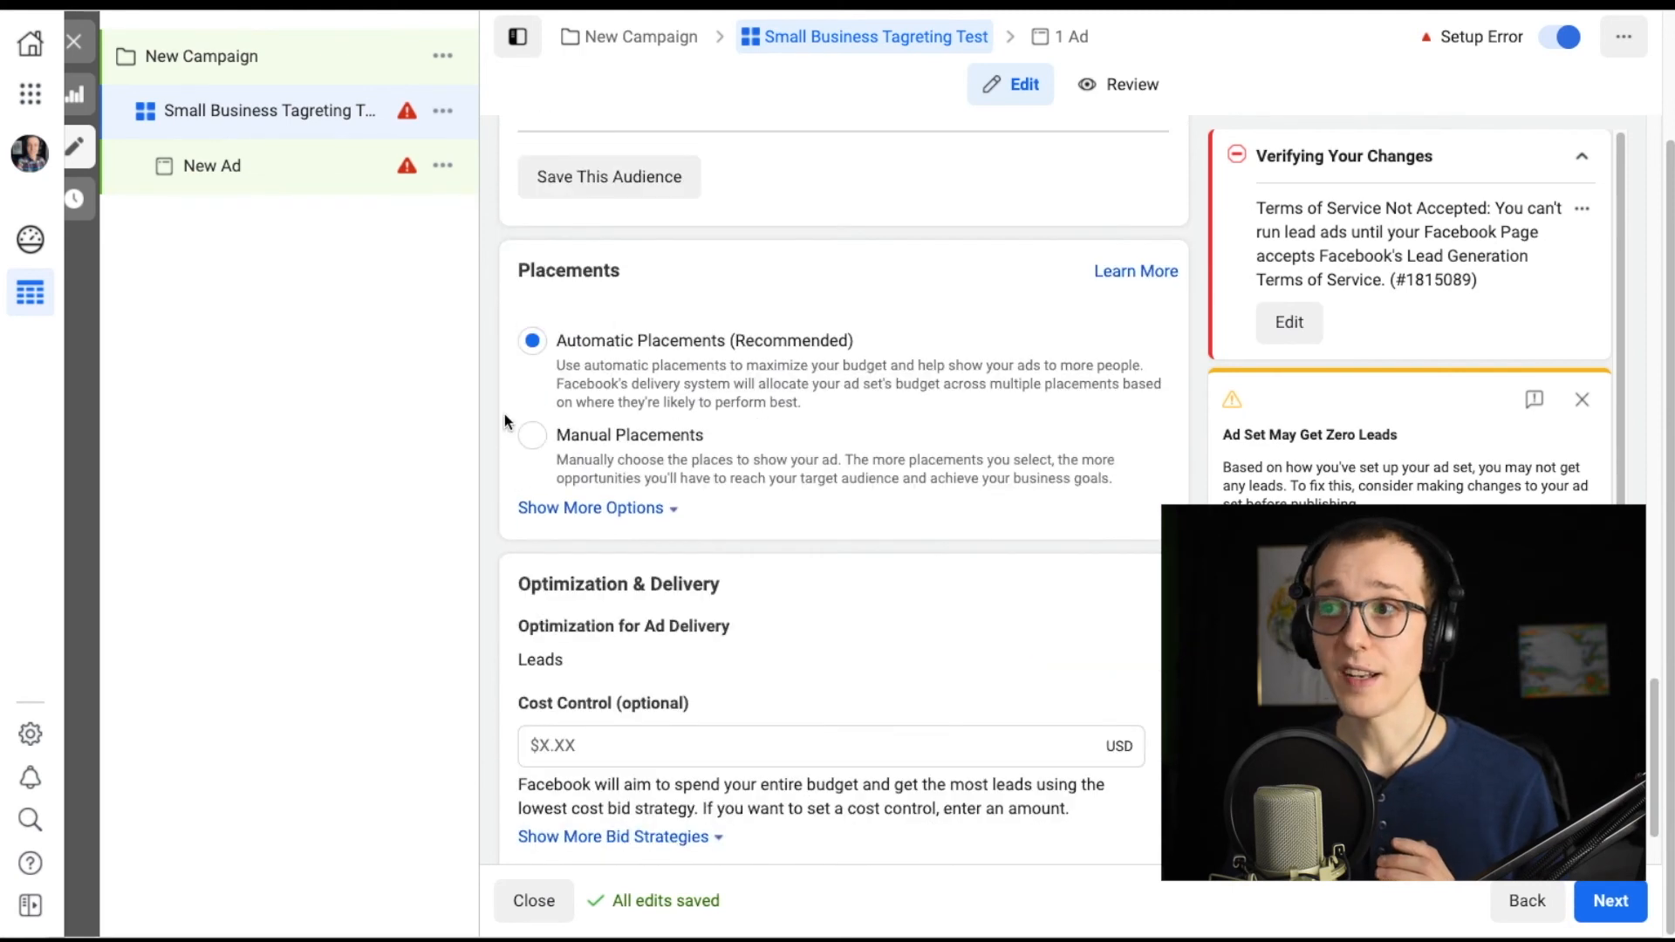
pyautogui.scroll(-1, 502, 437)
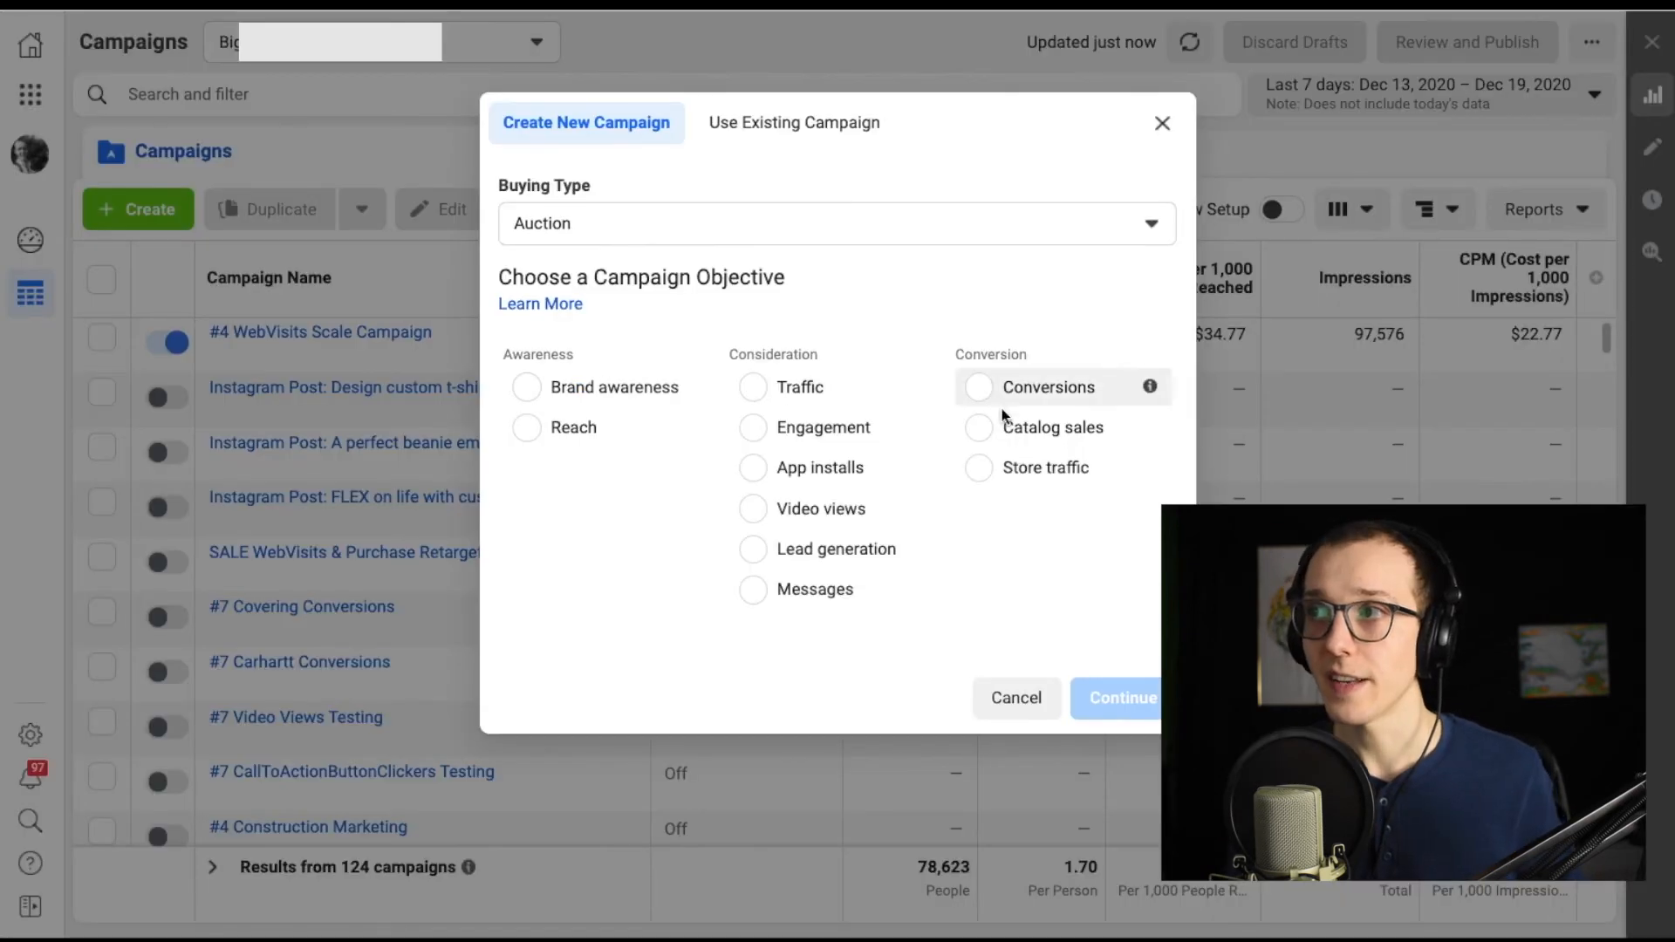
# Create a new Auction campaign with the Conversions objective and open its ad set.
pyautogui.click(968, 356)
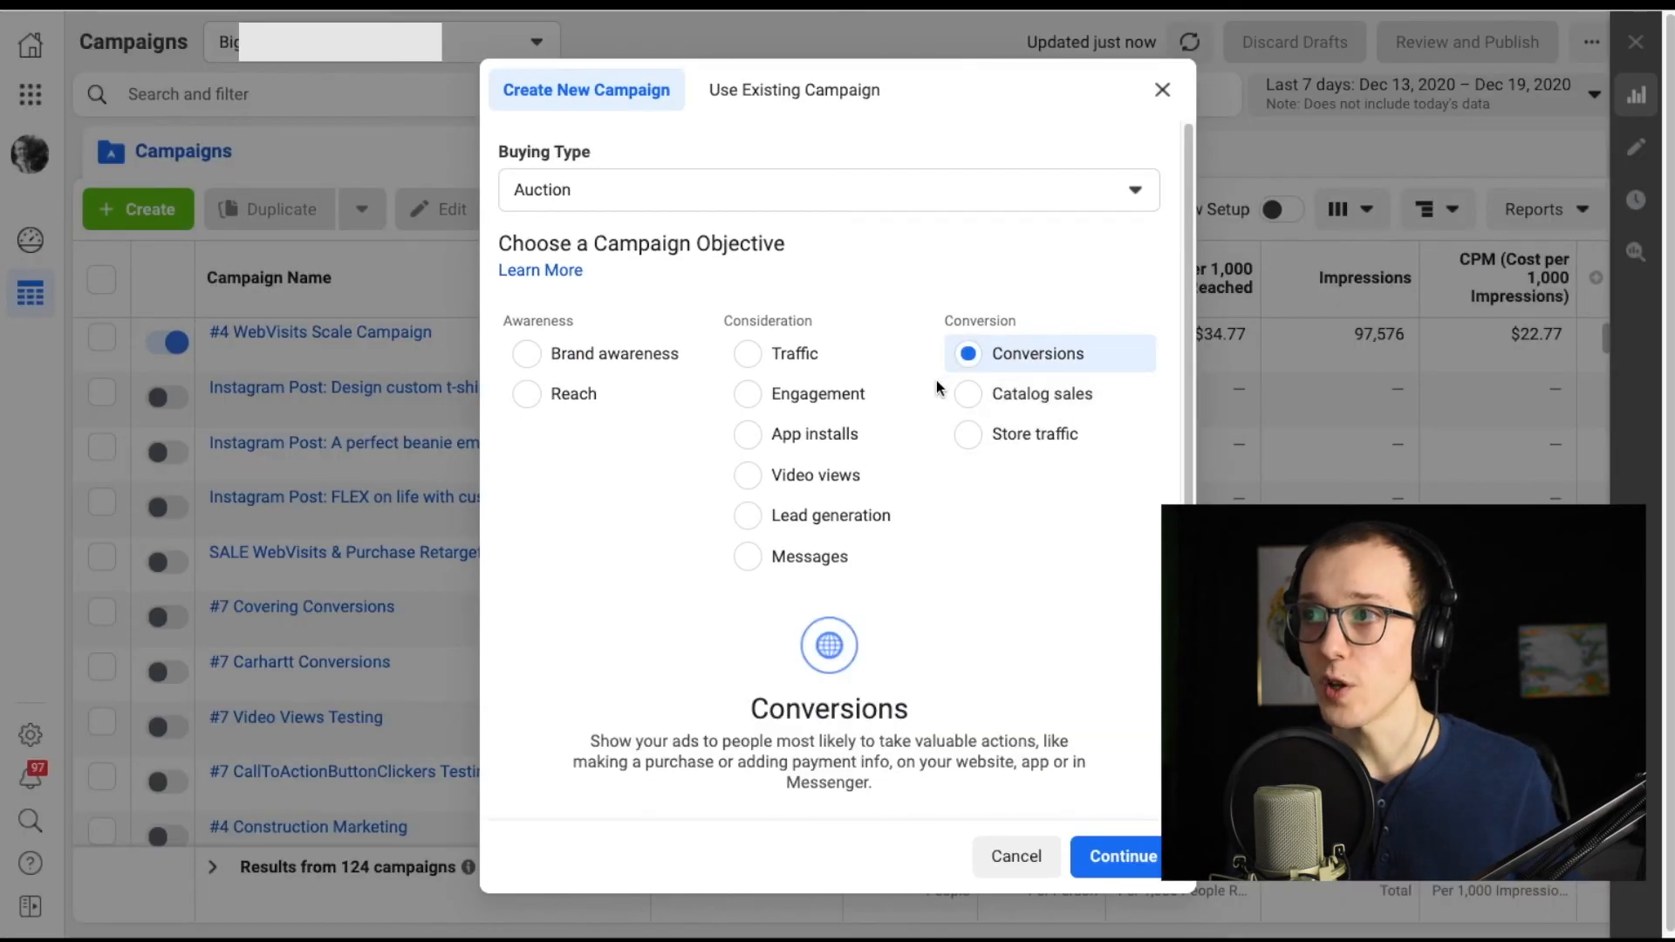
pyautogui.click(1126, 857)
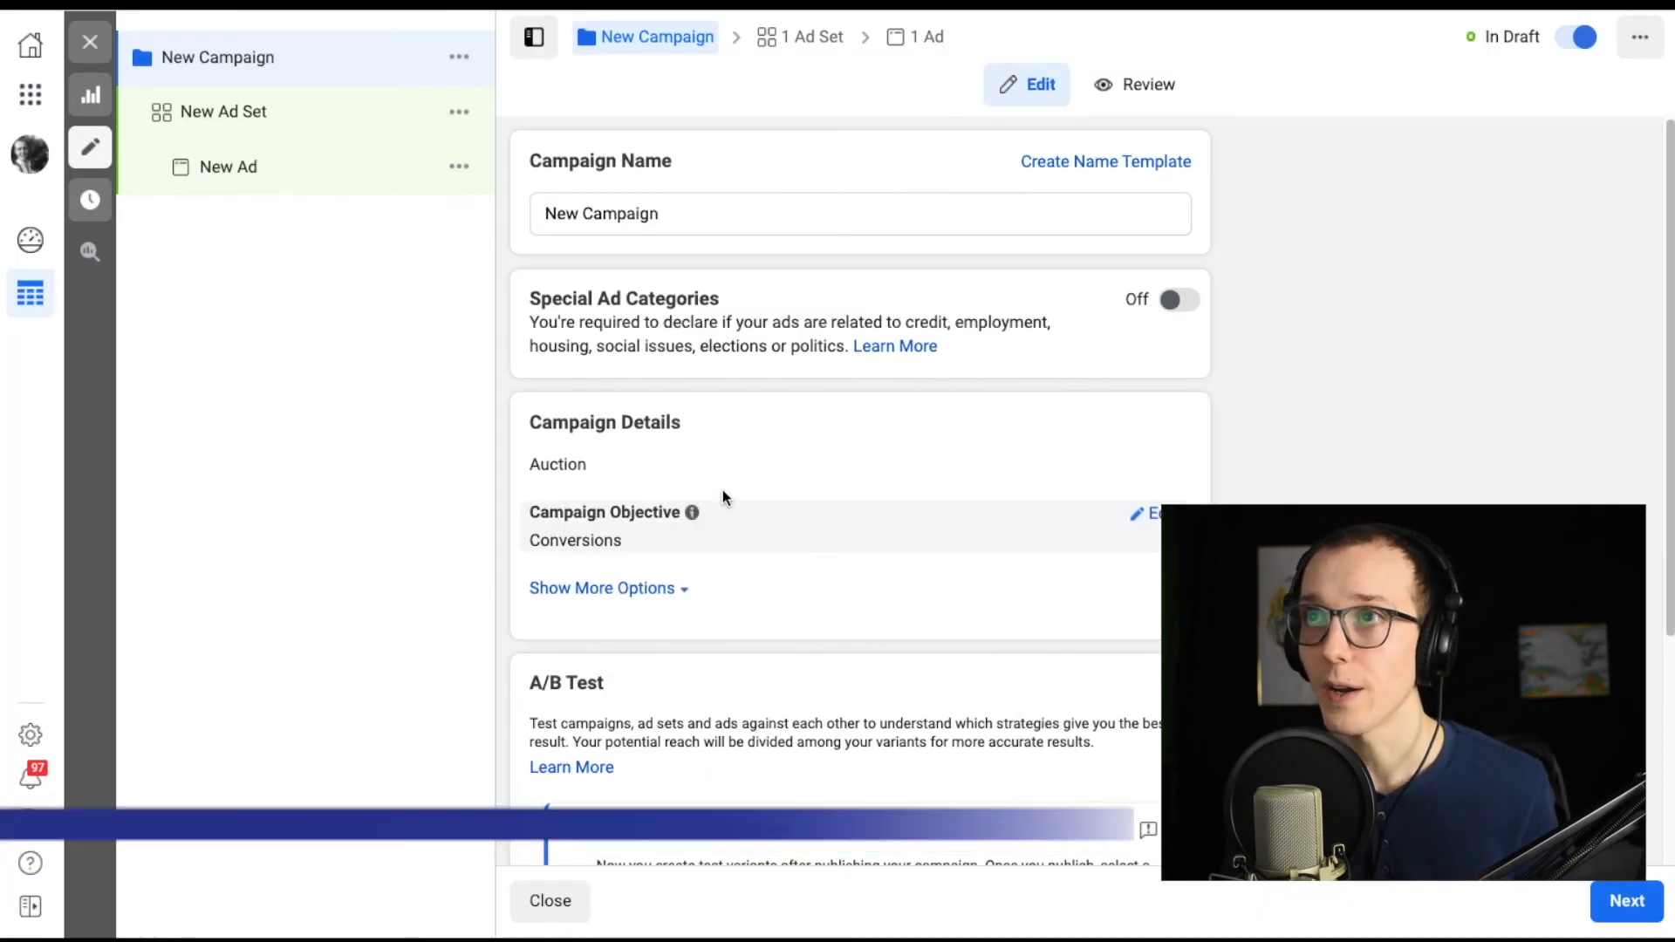
pyautogui.click(334, 131)
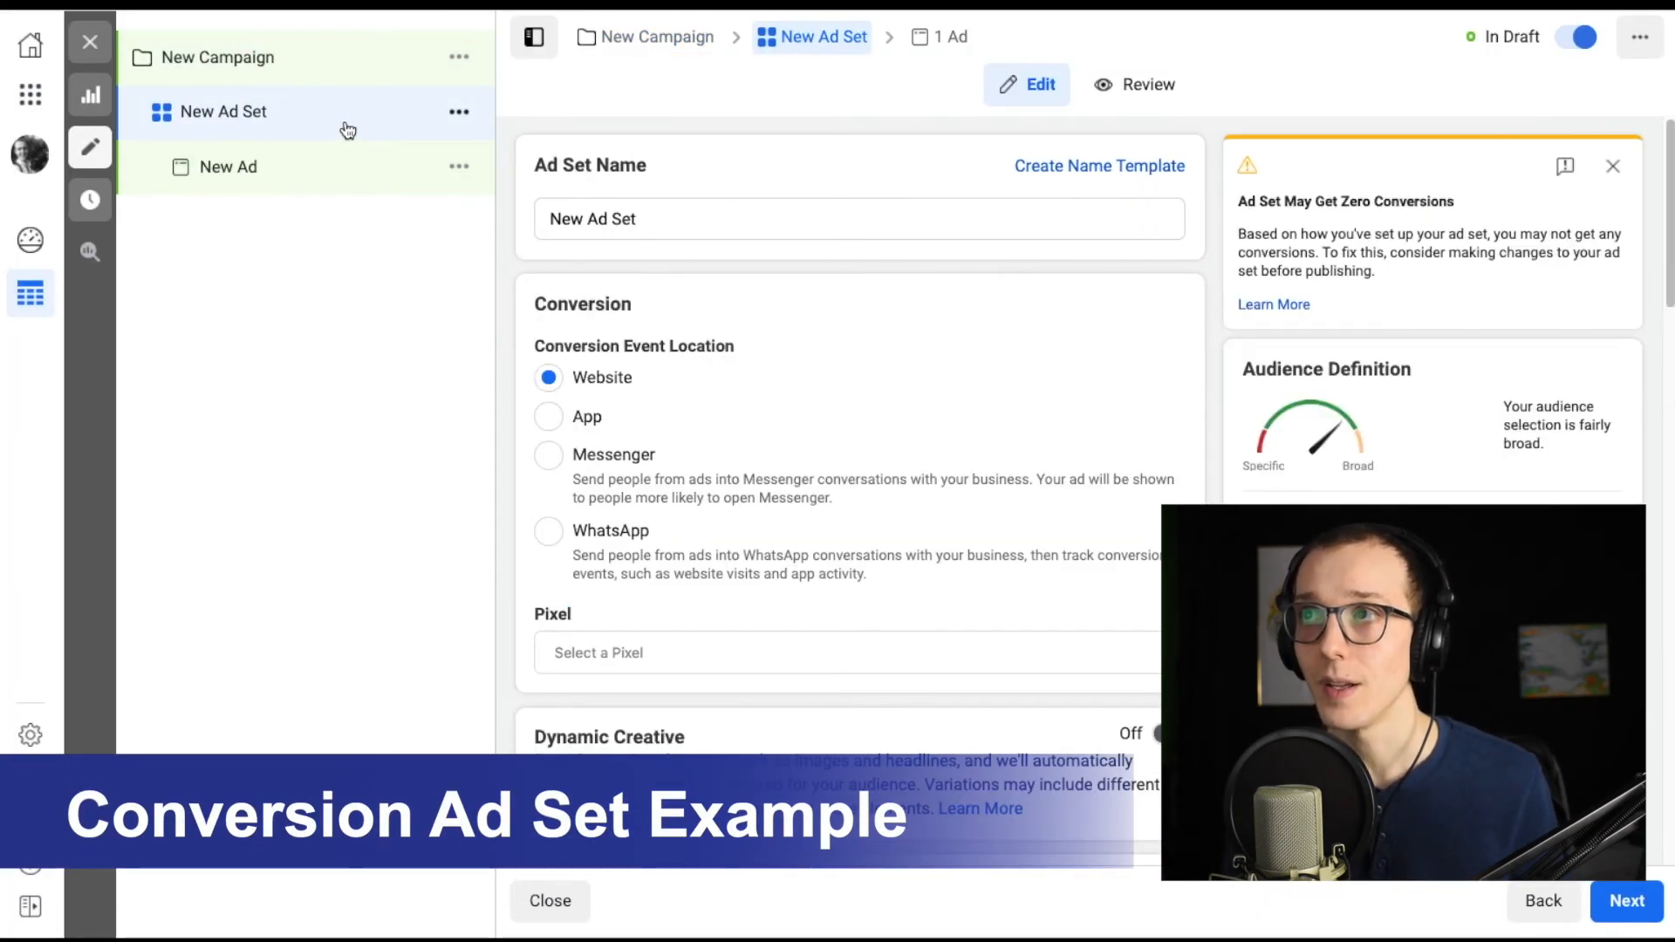
# Rename the conversion campaign's ad set as Local Audience - Video Testing.
pyautogui.moveTo(703, 214); pyautogui.dragTo(500, 216)
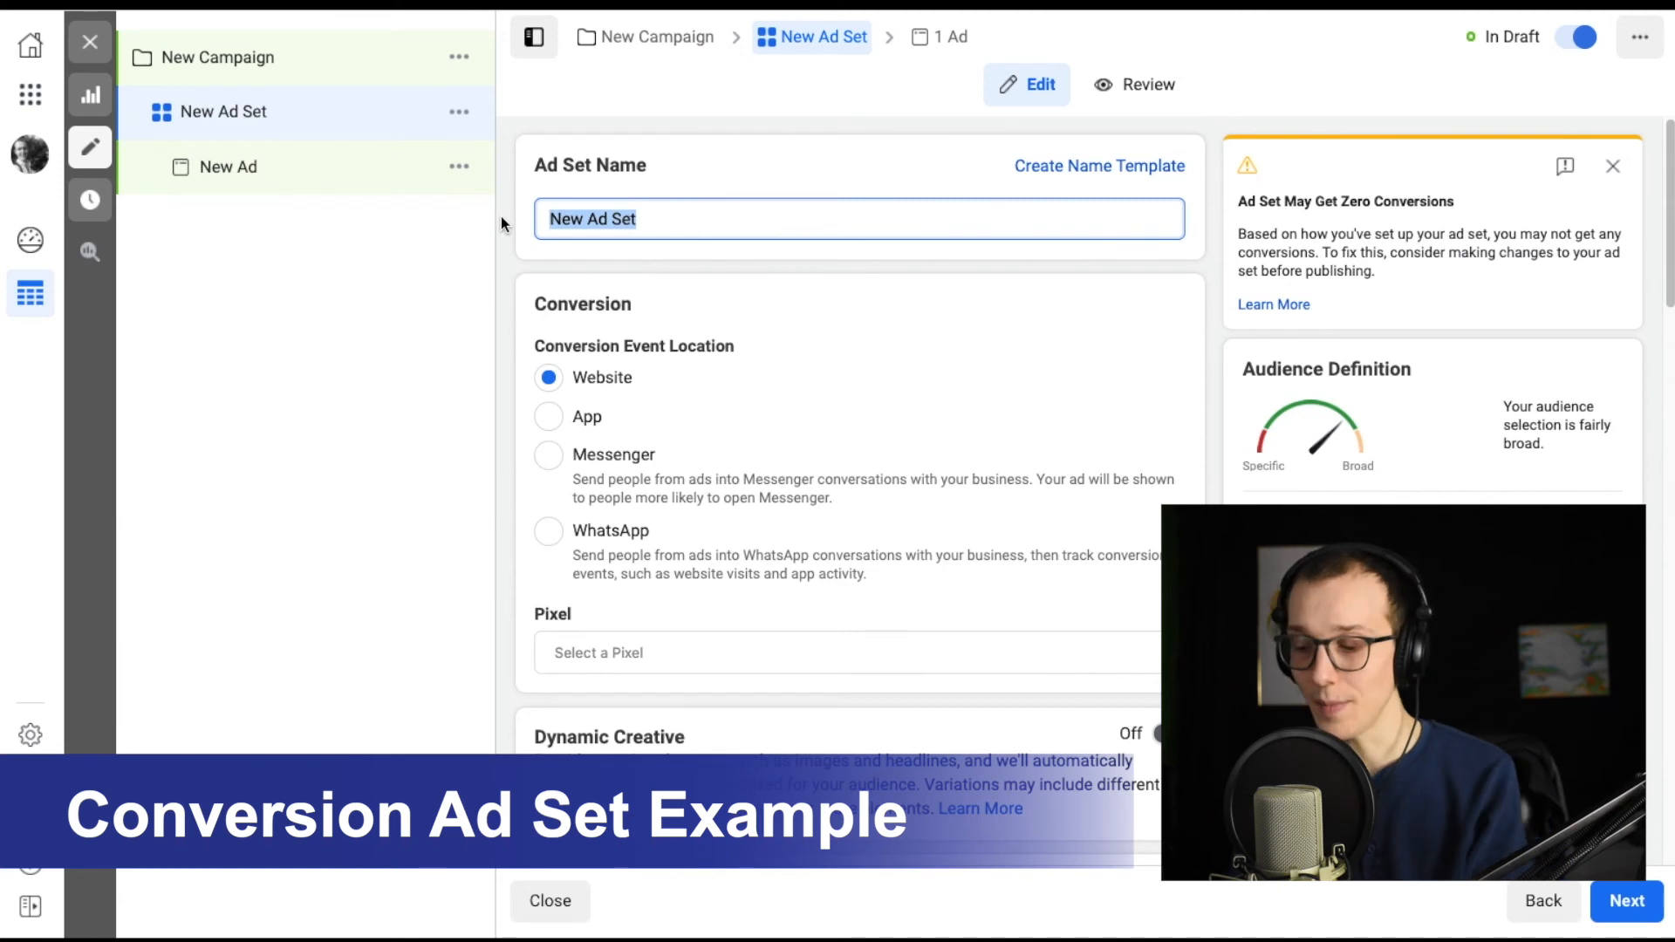
pyautogui.write('Local Video Testing')
pyautogui.hotkey('ctrl', 'a')
pyautogui.press('BackSpace')
pyautogui.write('Local Audience - video Testing')
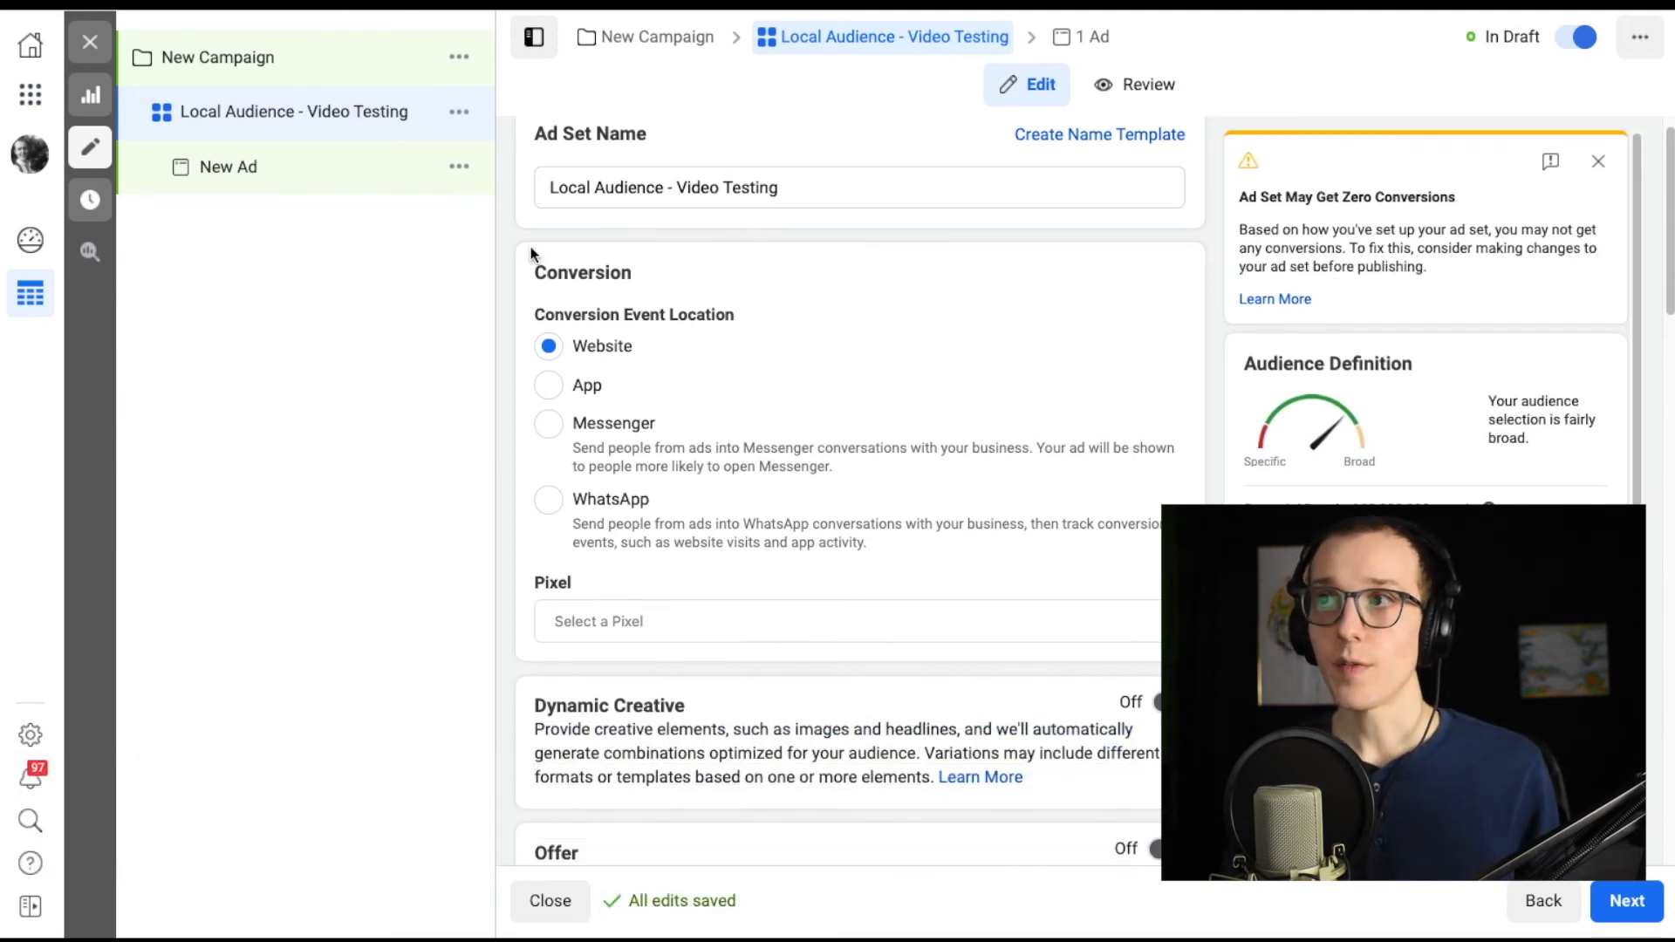
# Select the Big City Sportswear pixel for tracking the ad set's website conversions.
pyautogui.scroll(-1, 532, 258)
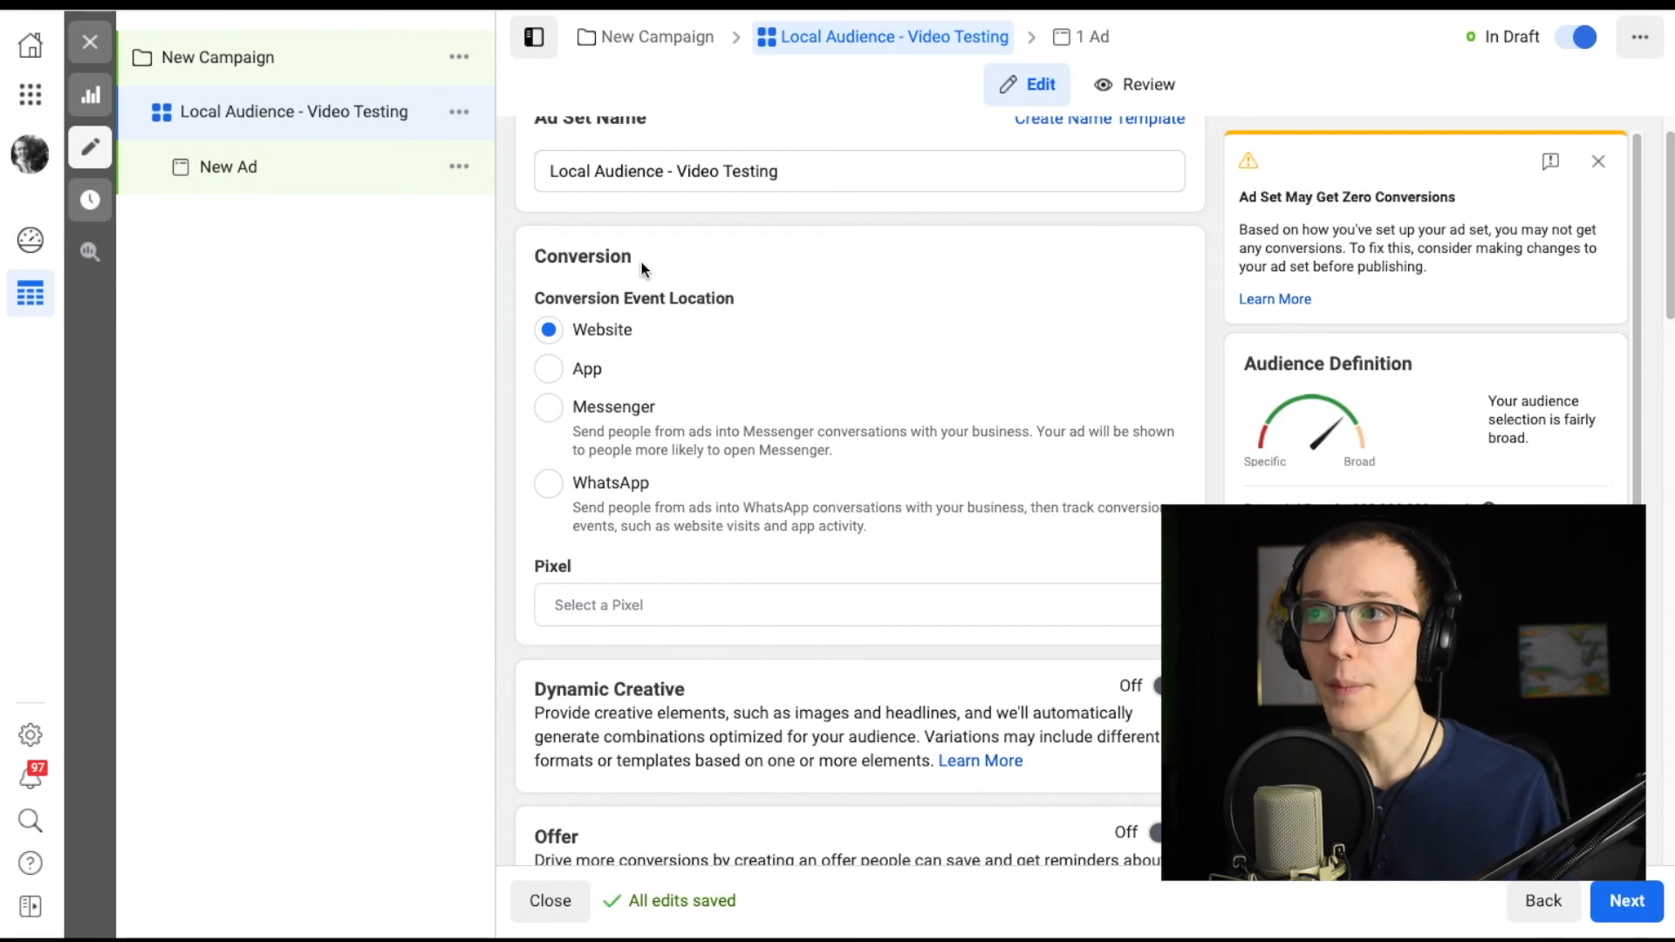
pyautogui.scroll(-1, 523, 248)
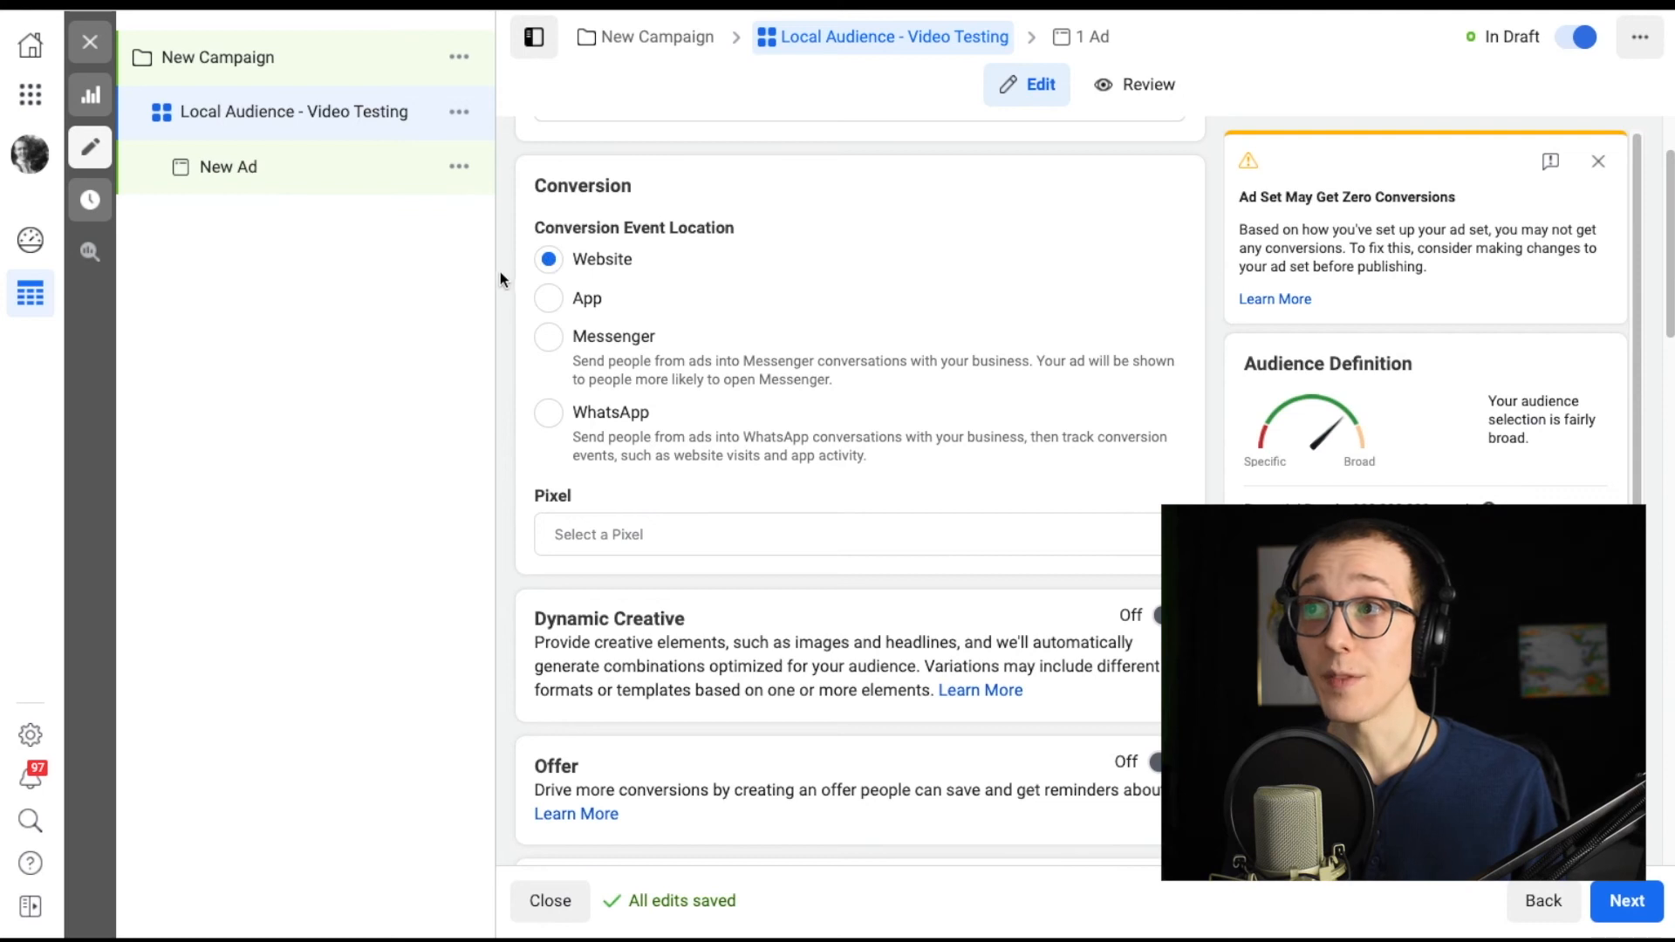
pyautogui.click(640, 537)
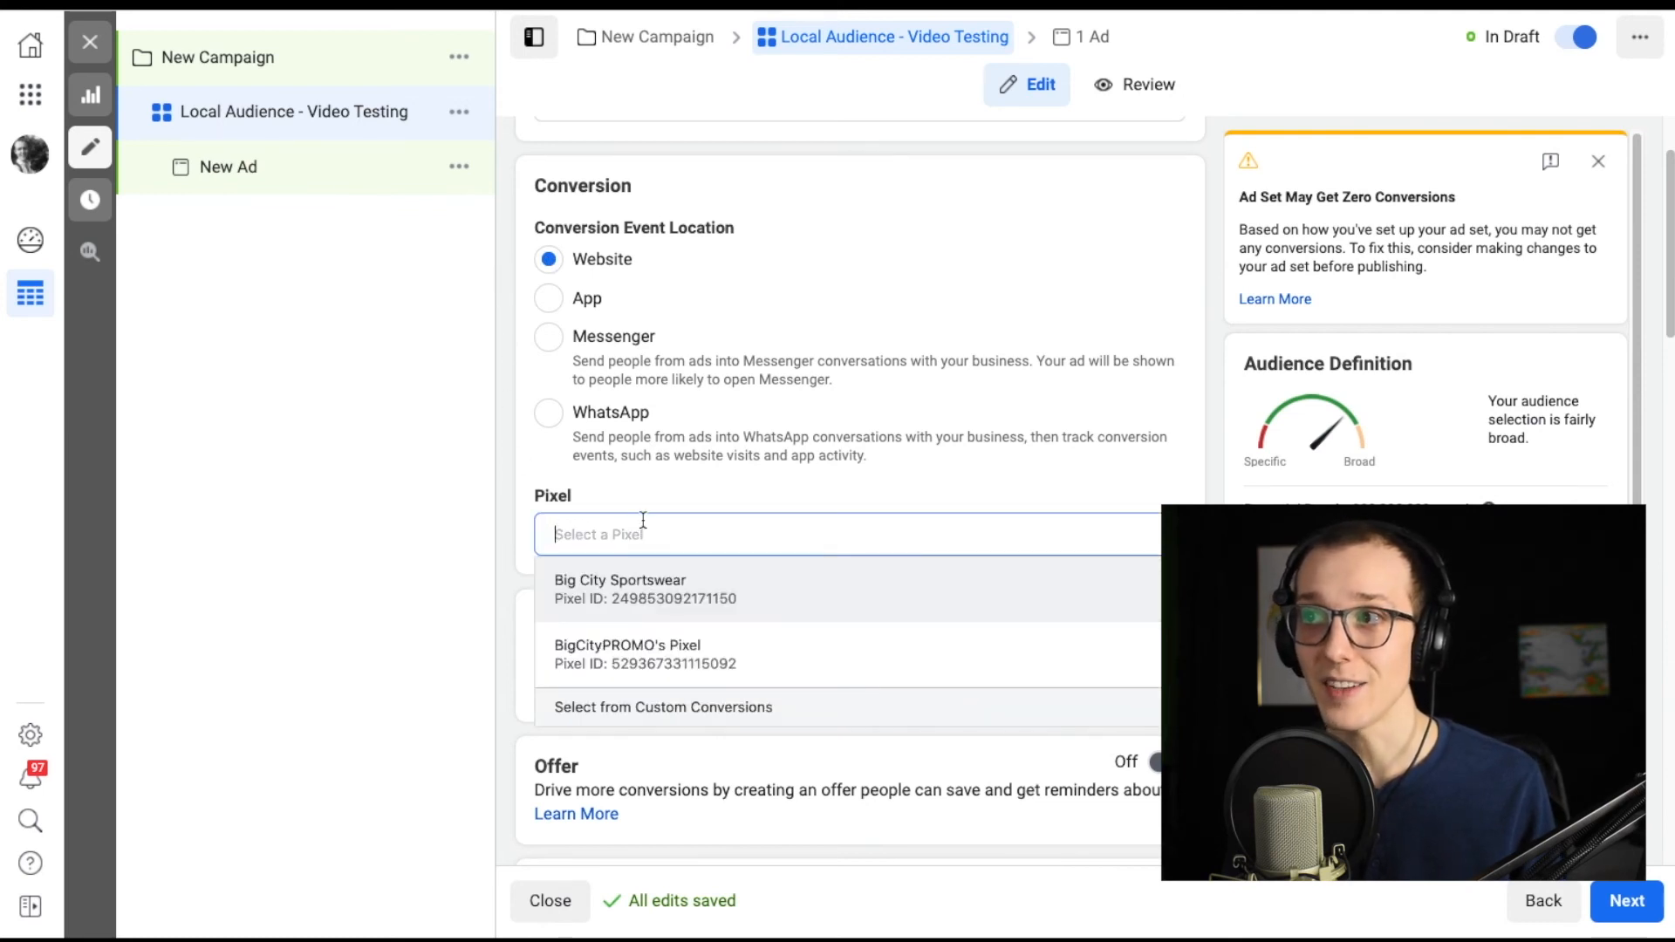
pyautogui.click(675, 586)
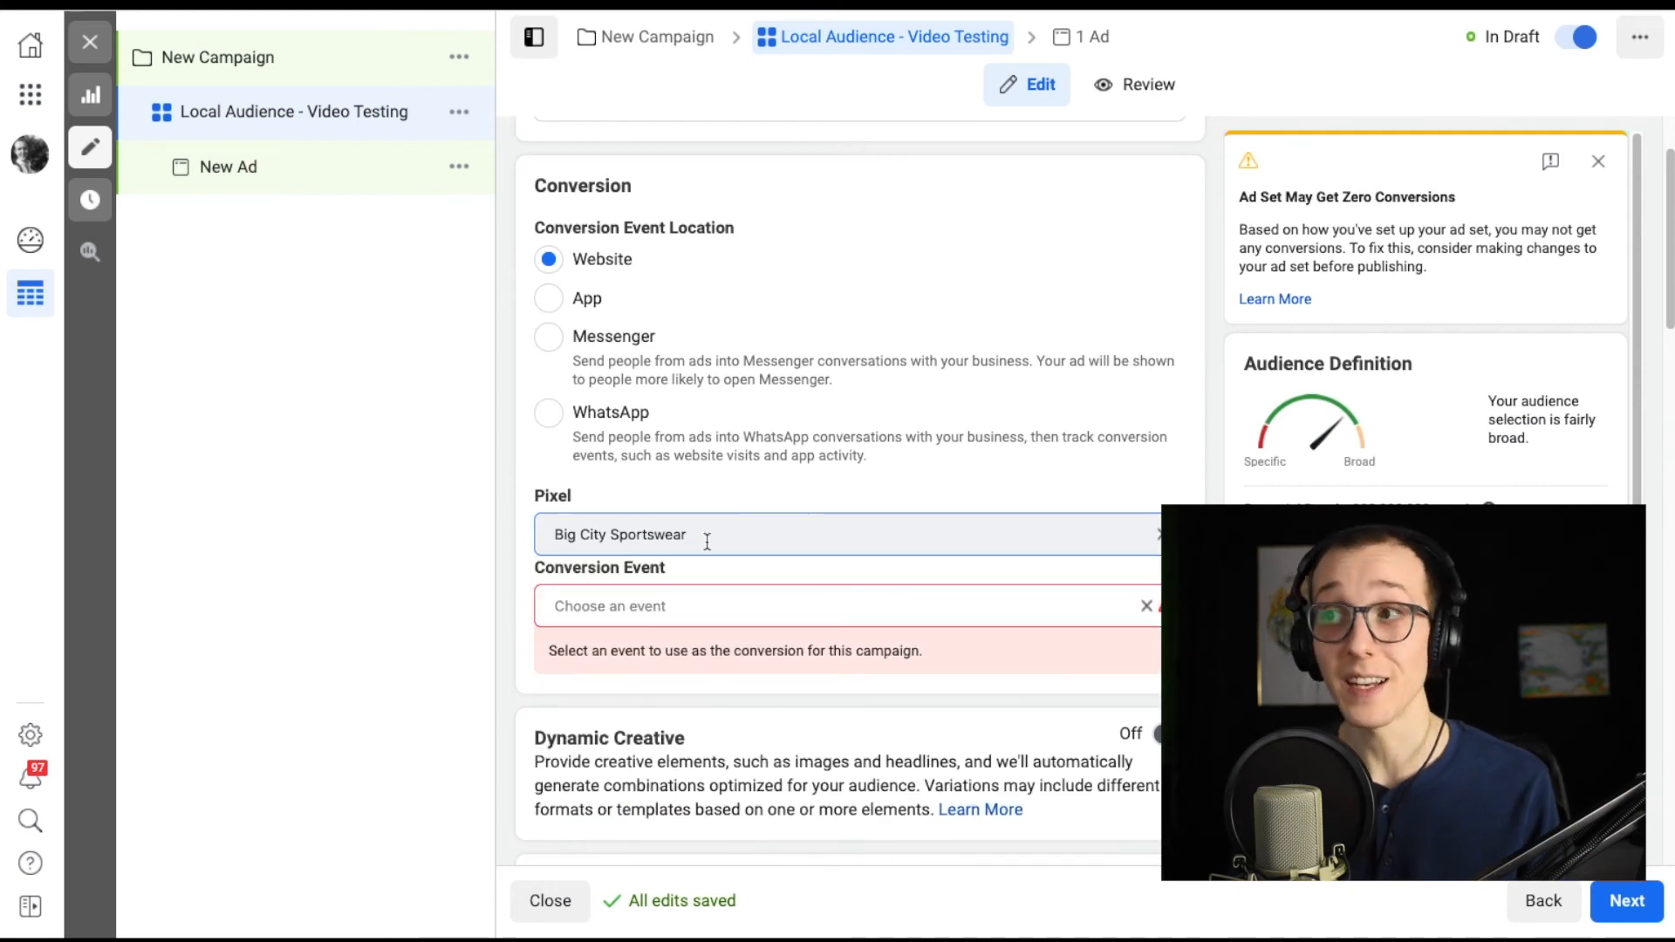
# Browse the pixel's active conversion events and choose Add to Cart as the ad set's conversion event.
pyautogui.click(697, 608)
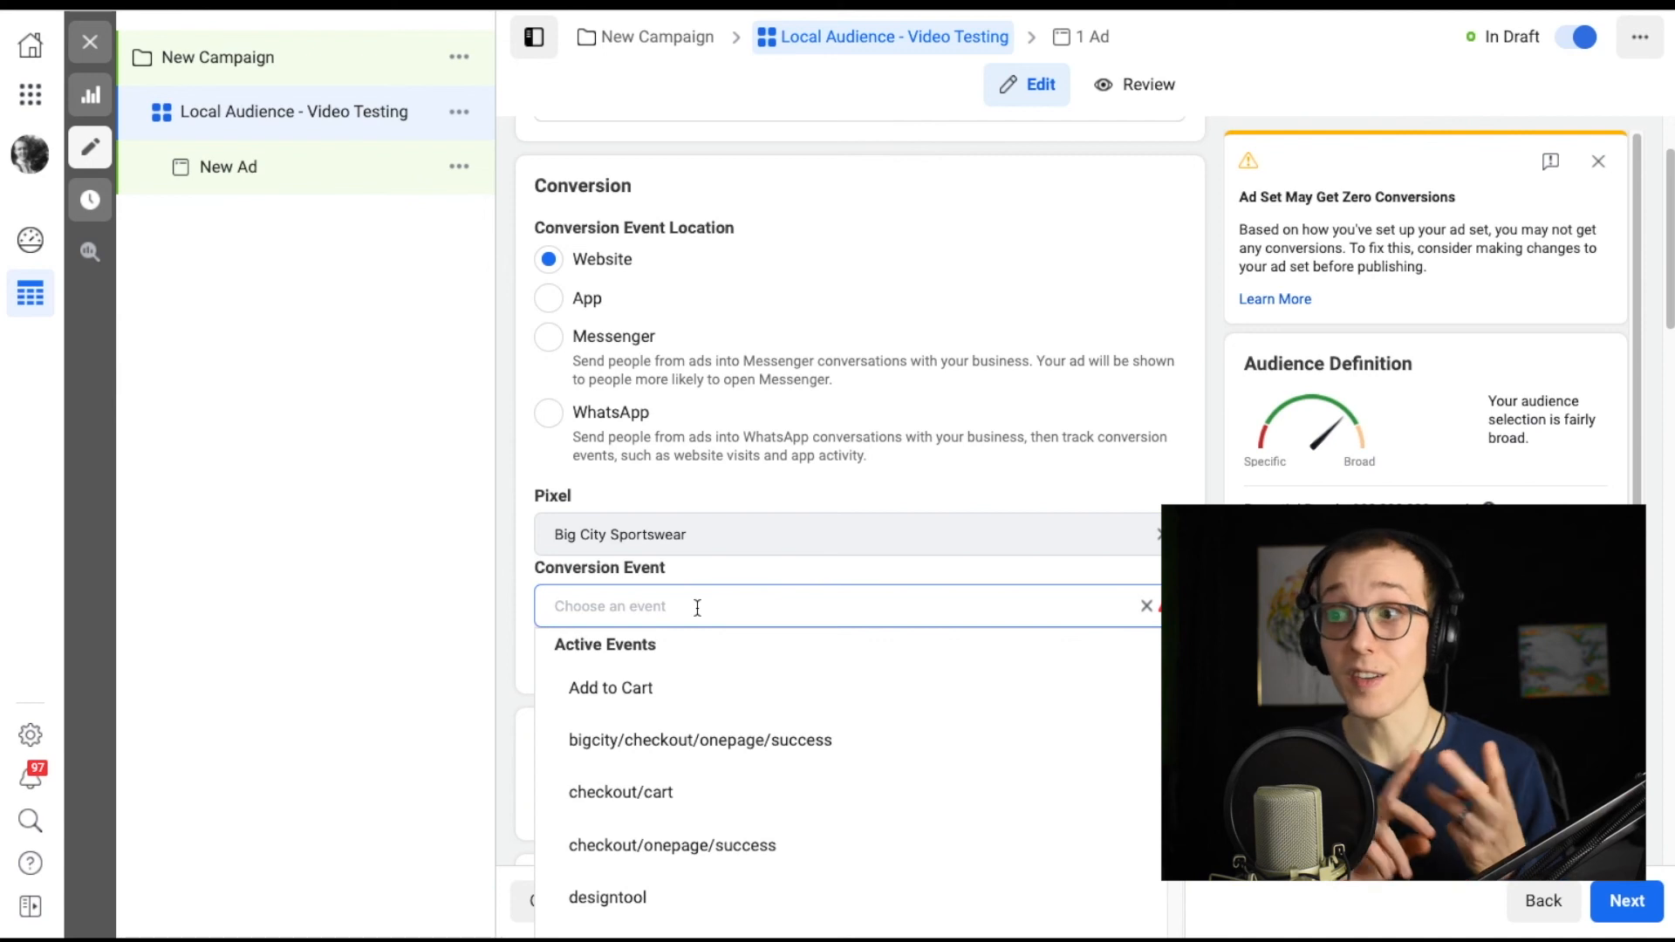
pyautogui.scroll(-1, 699, 711)
pyautogui.scroll(1, 698, 712)
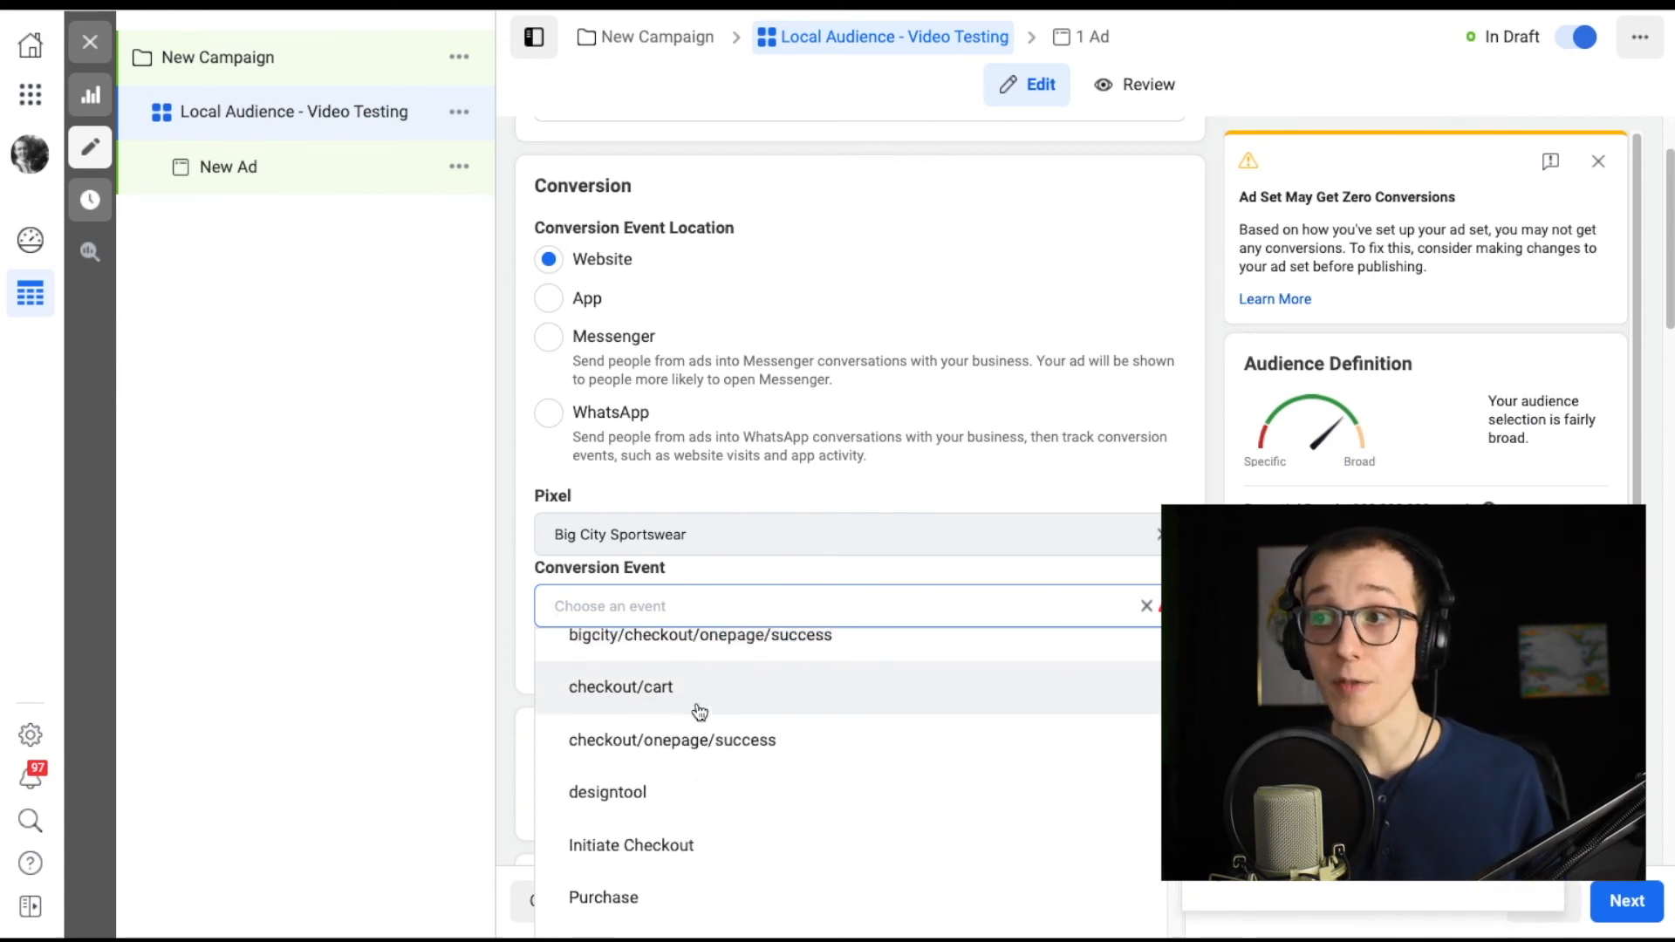
pyautogui.scroll(2, 699, 711)
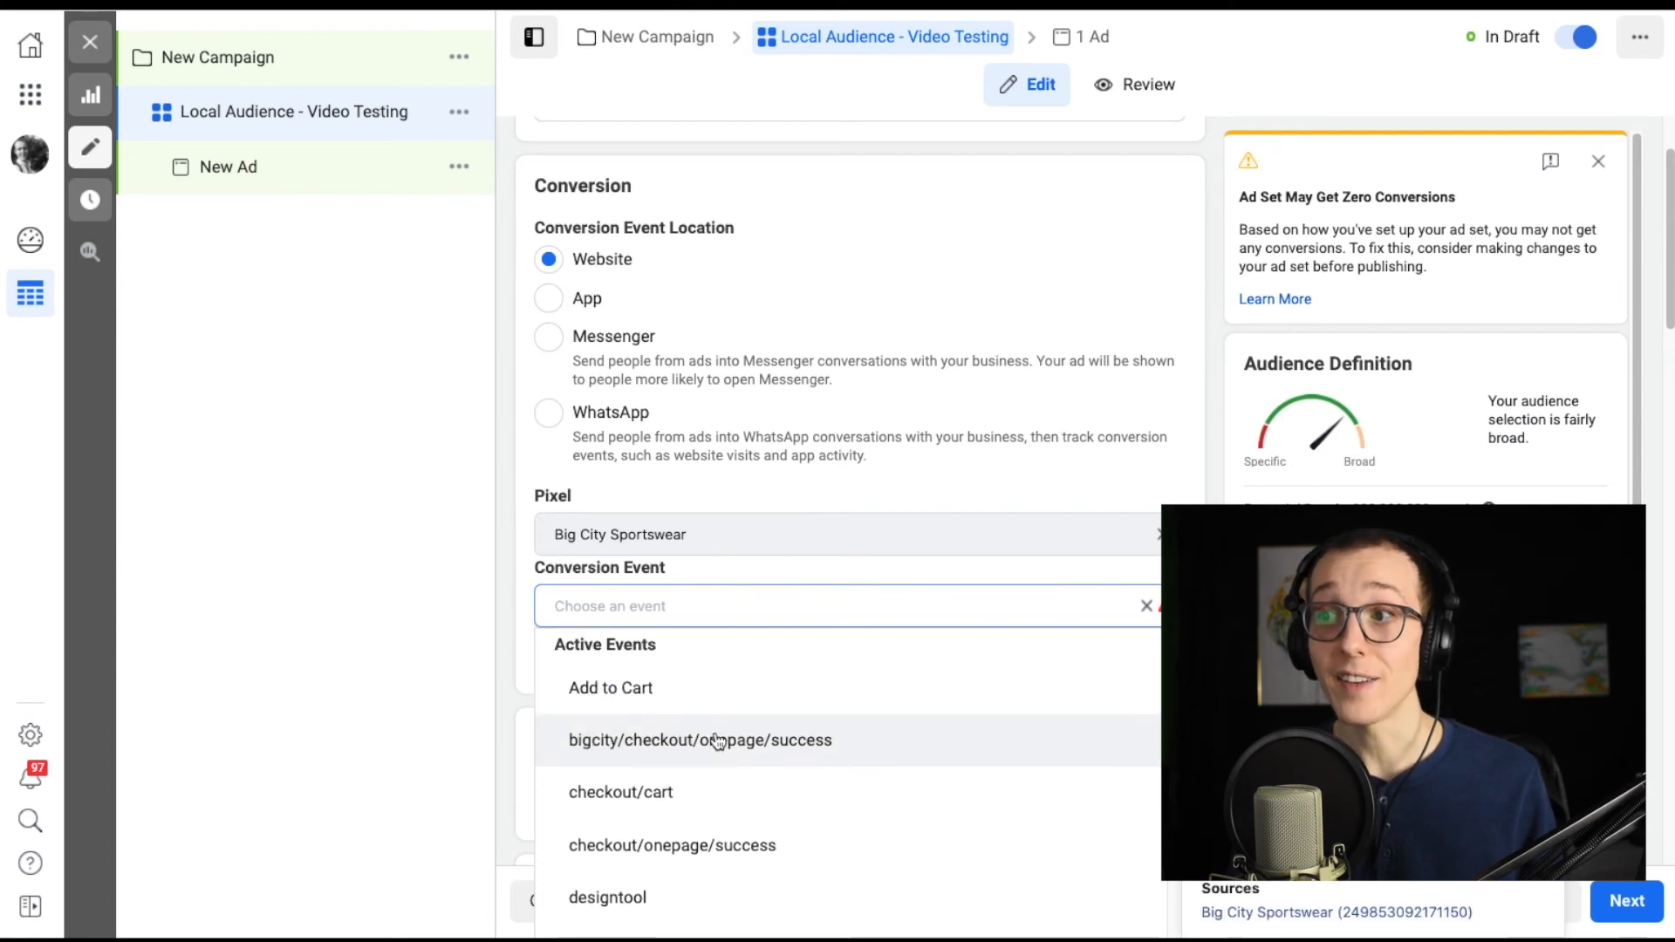
pyautogui.click(637, 689)
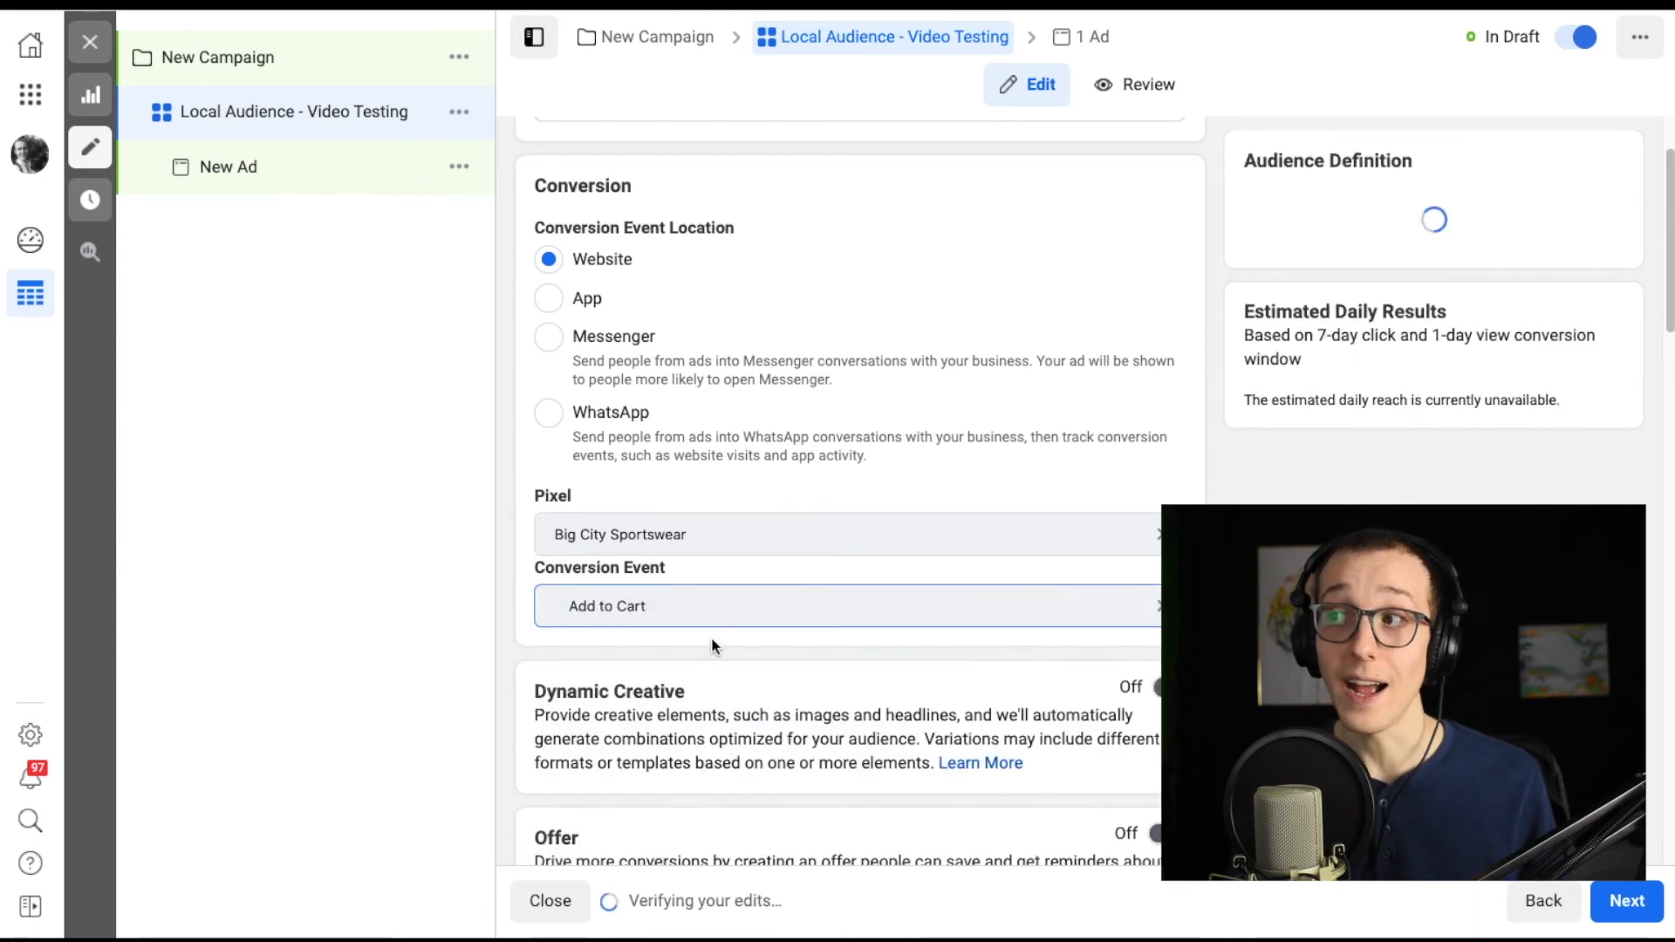
# Replace the ad set's conversion event with Purchase.
pyautogui.click(908, 610)
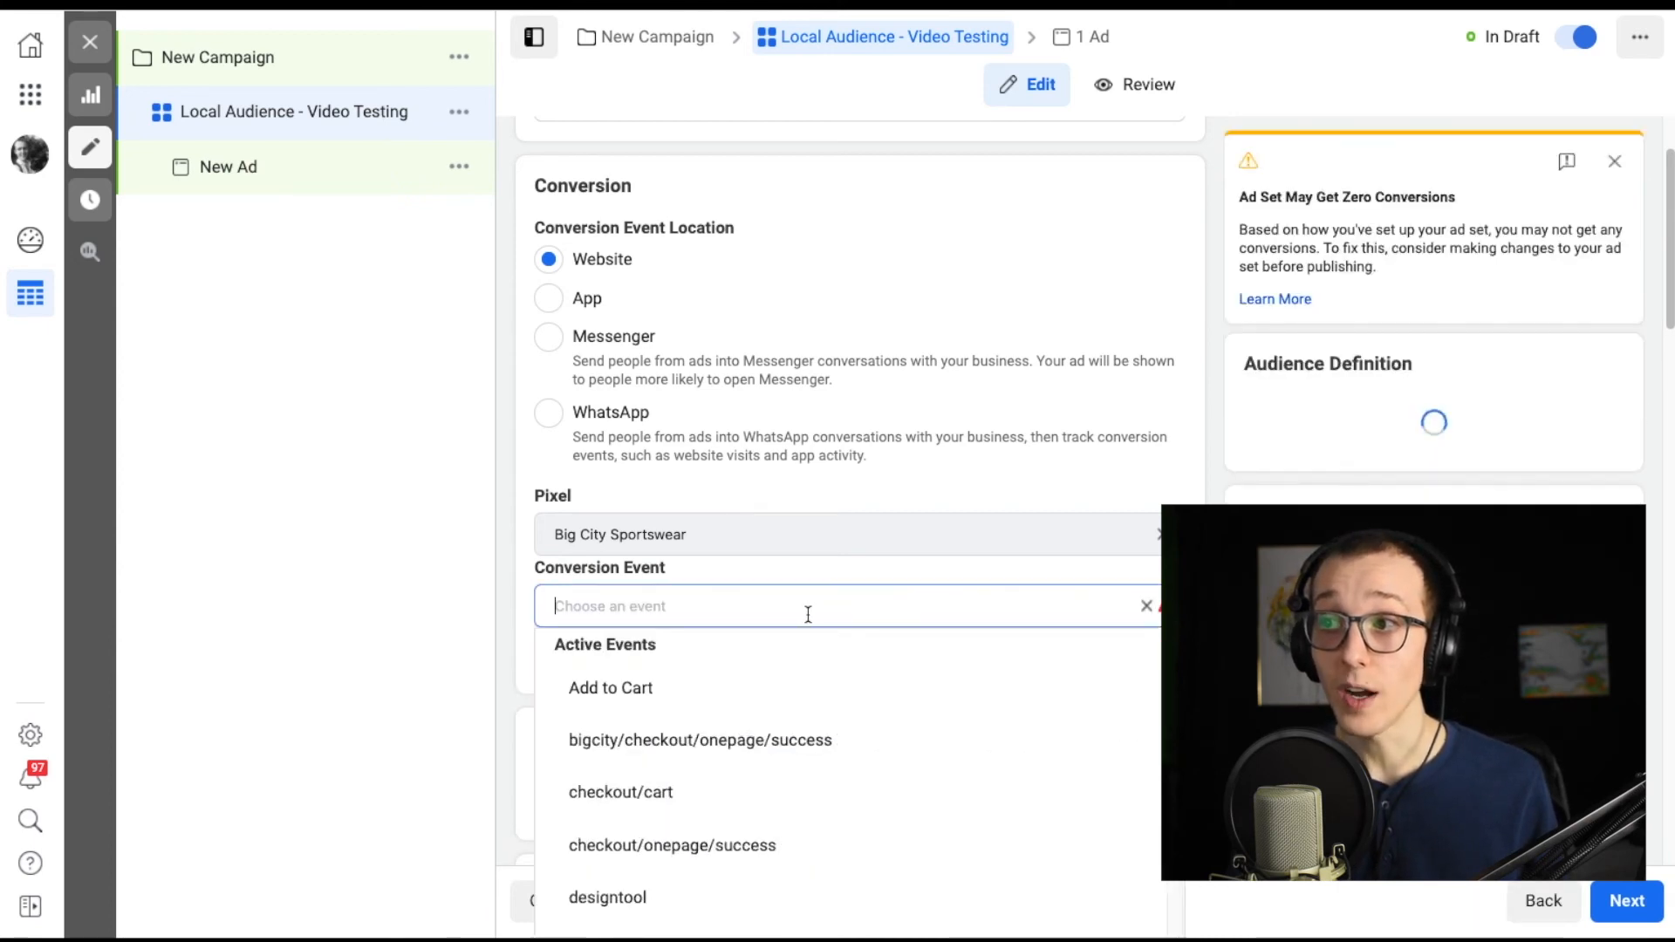
pyautogui.scroll(-4, 756, 747)
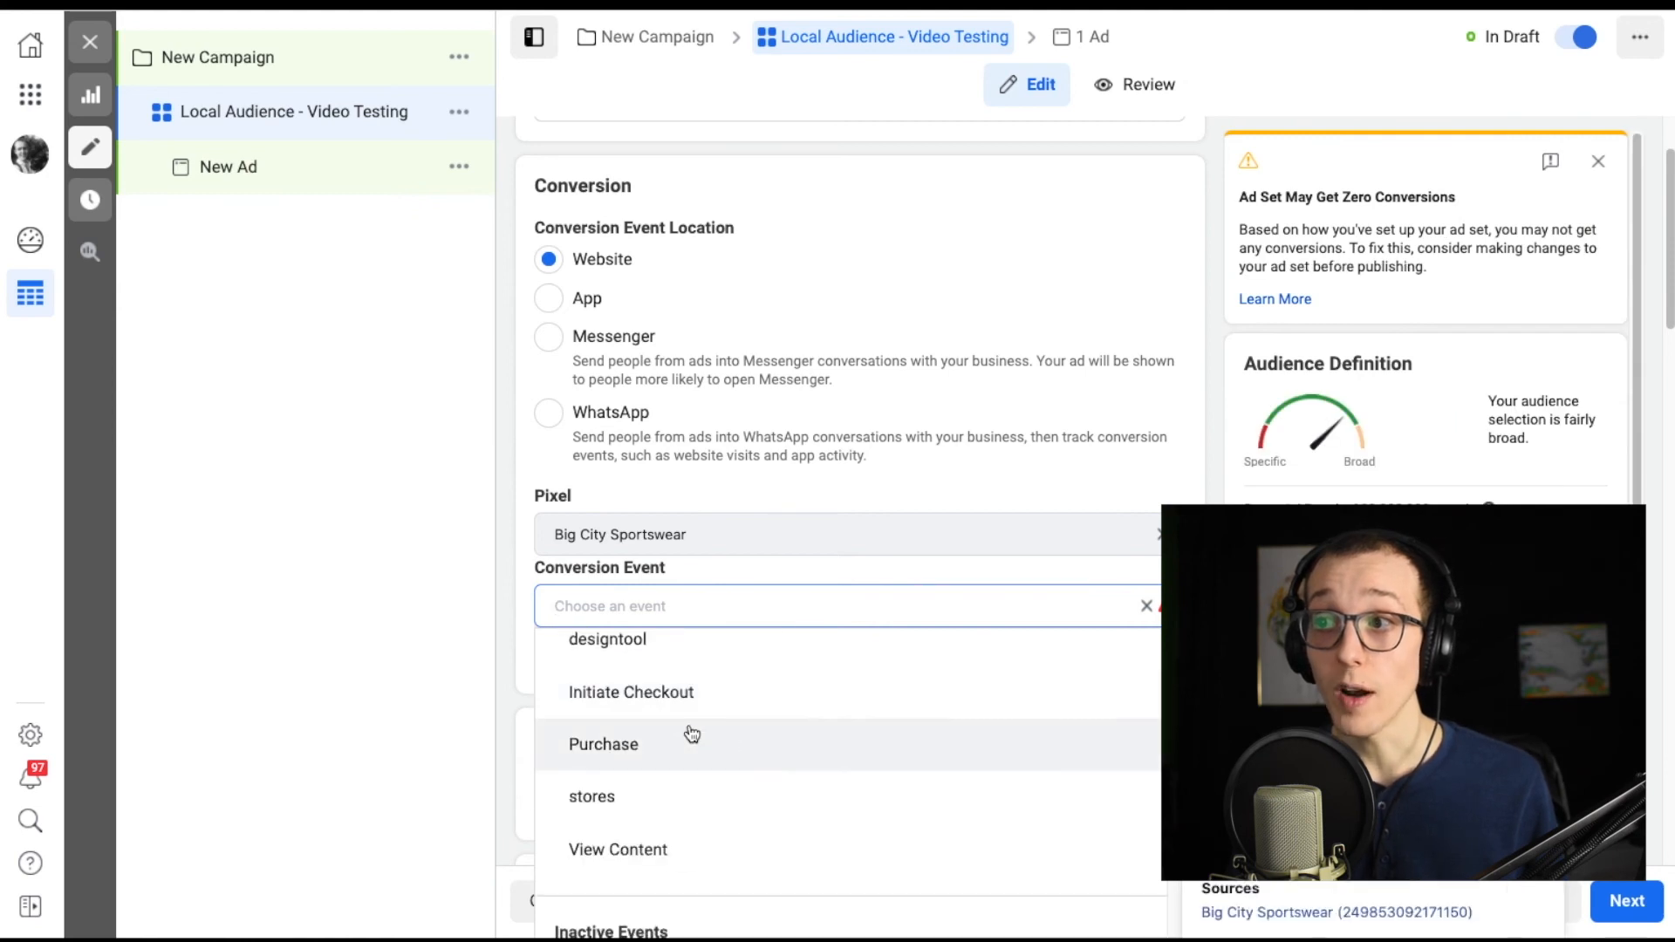
pyautogui.click(635, 748)
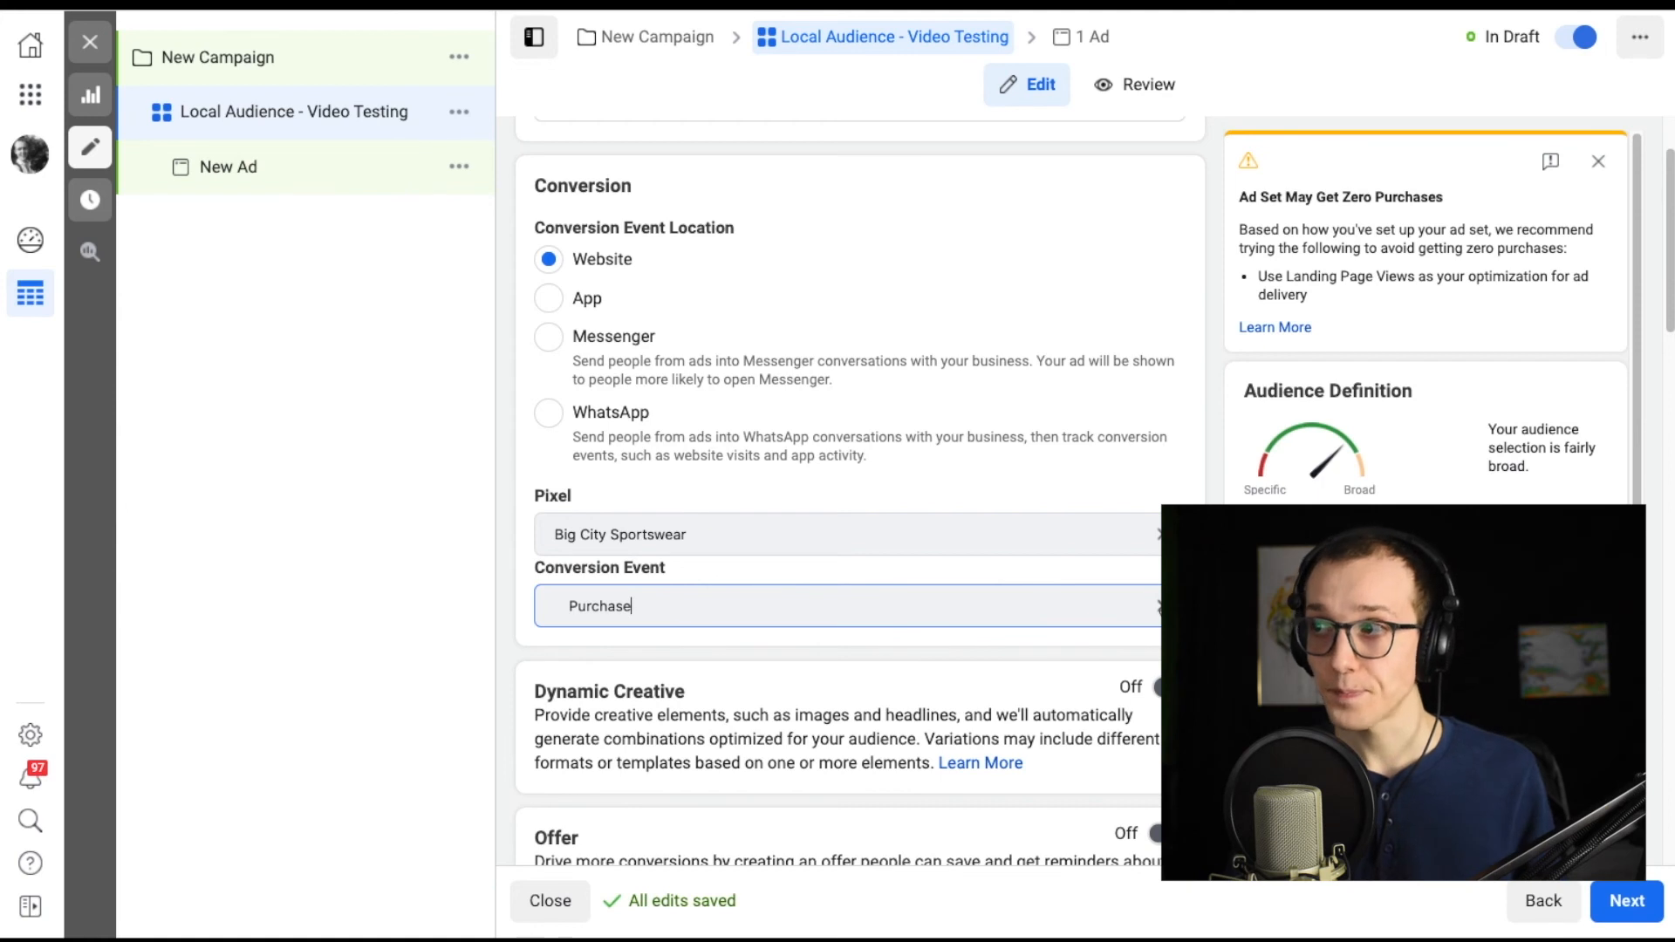
# Look through the active and inactive conversion events and switch the ad set's event to View Content.
pyautogui.click(1065, 610)
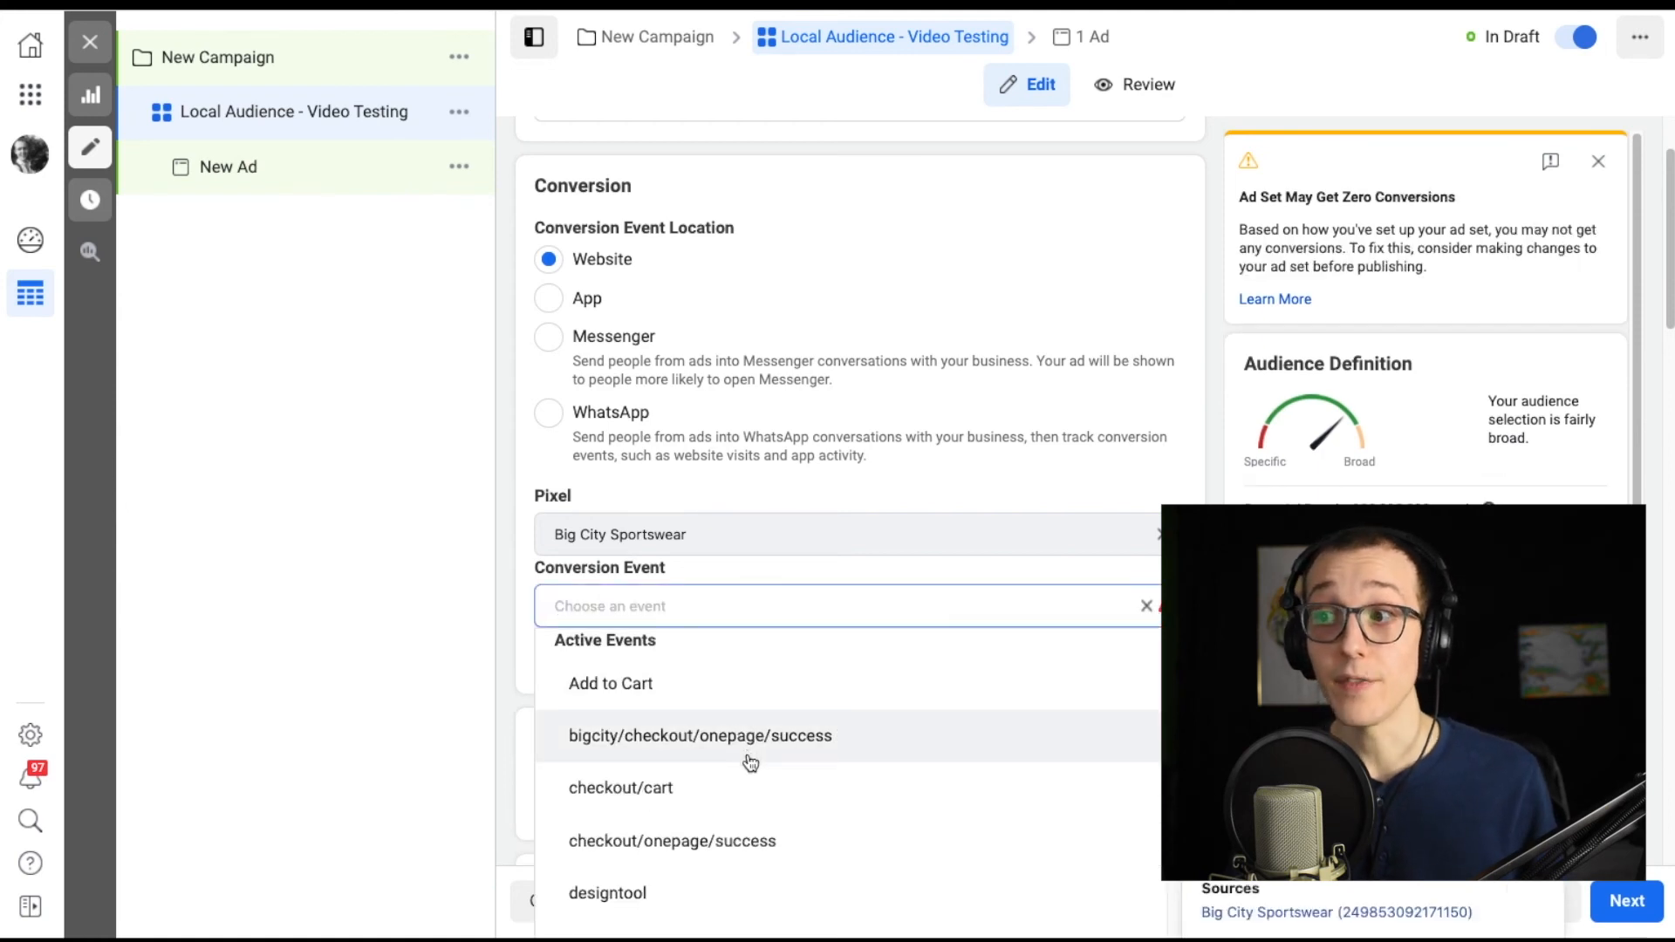
pyautogui.scroll(-5, 750, 763)
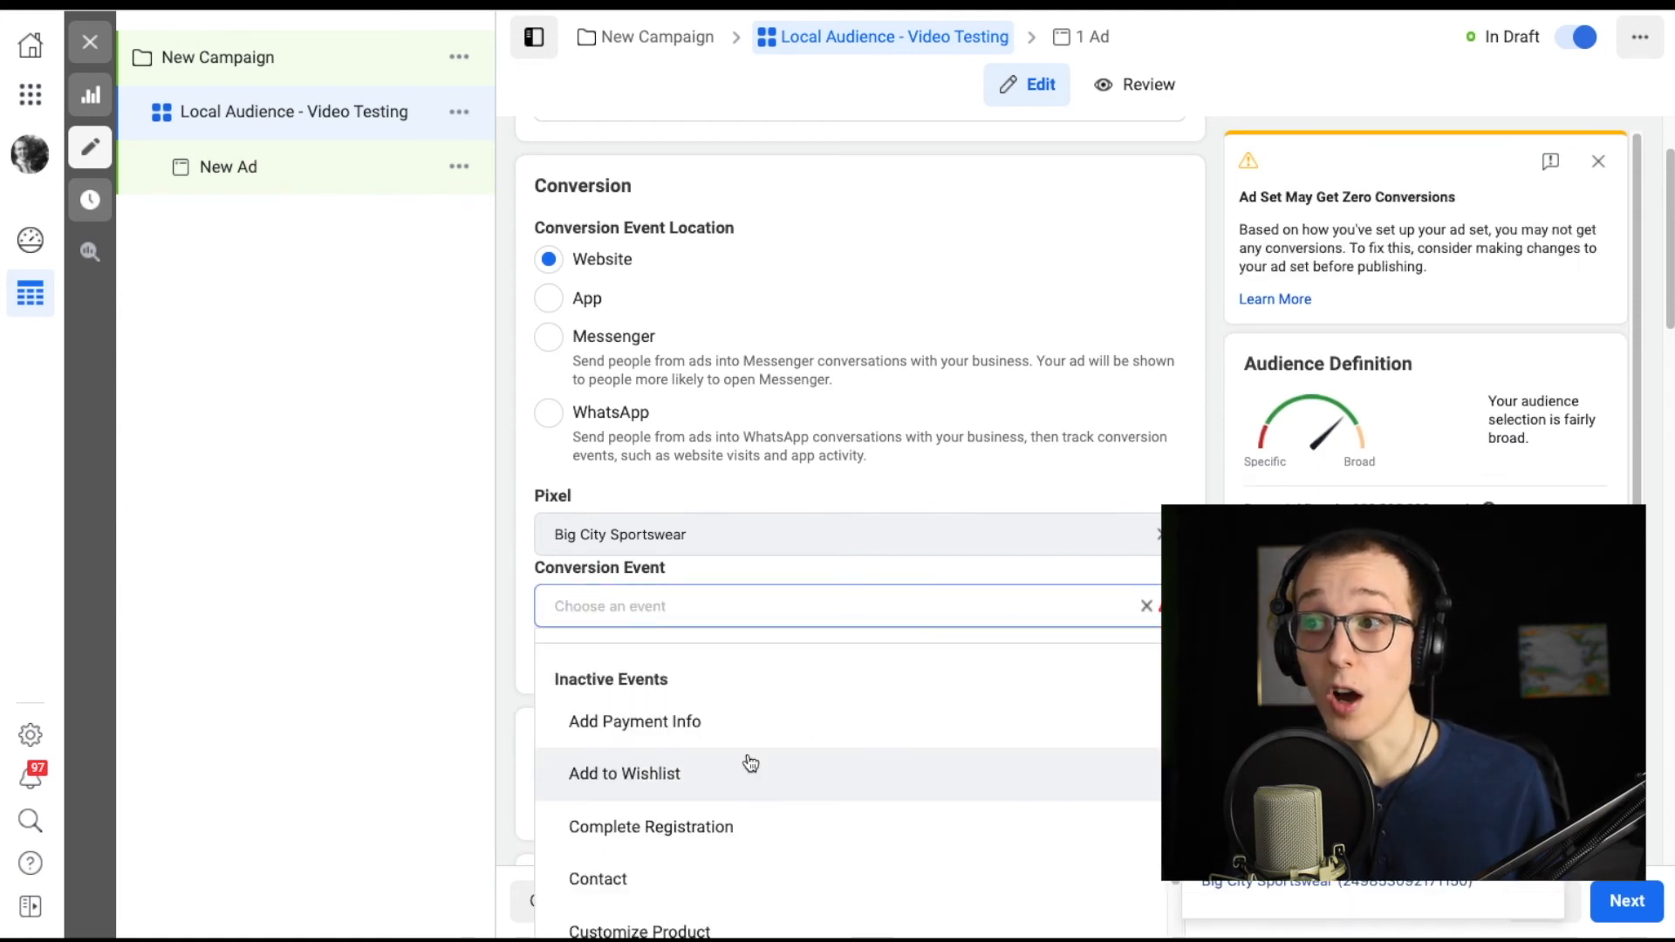
pyautogui.scroll(2, 750, 764)
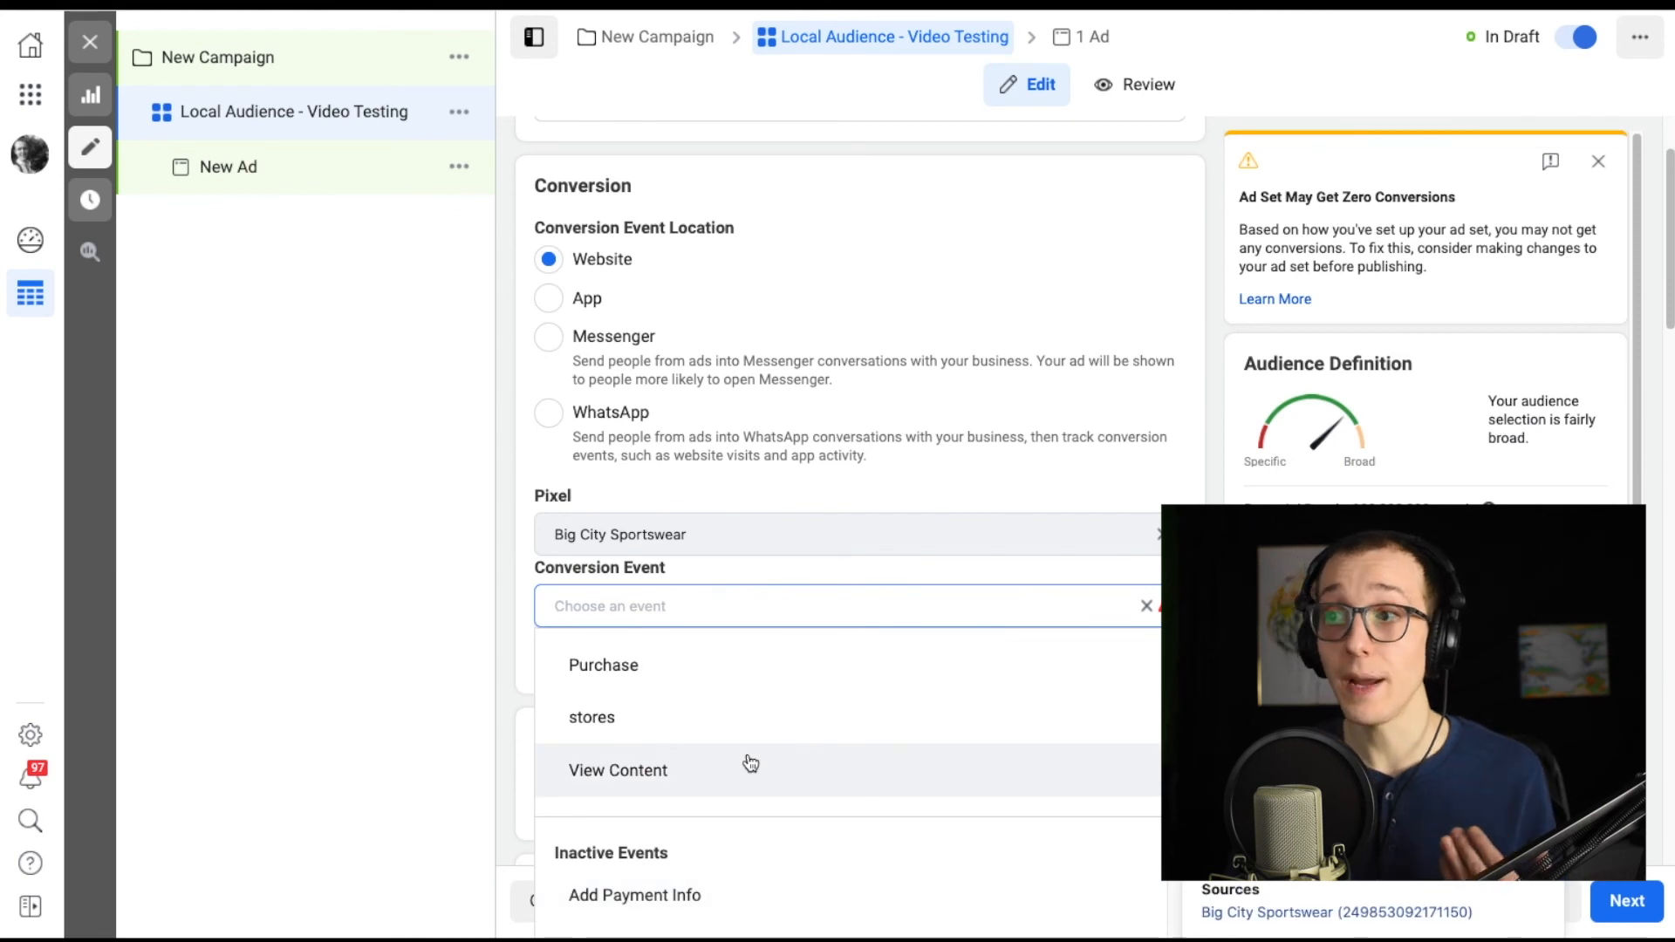
pyautogui.click(643, 772)
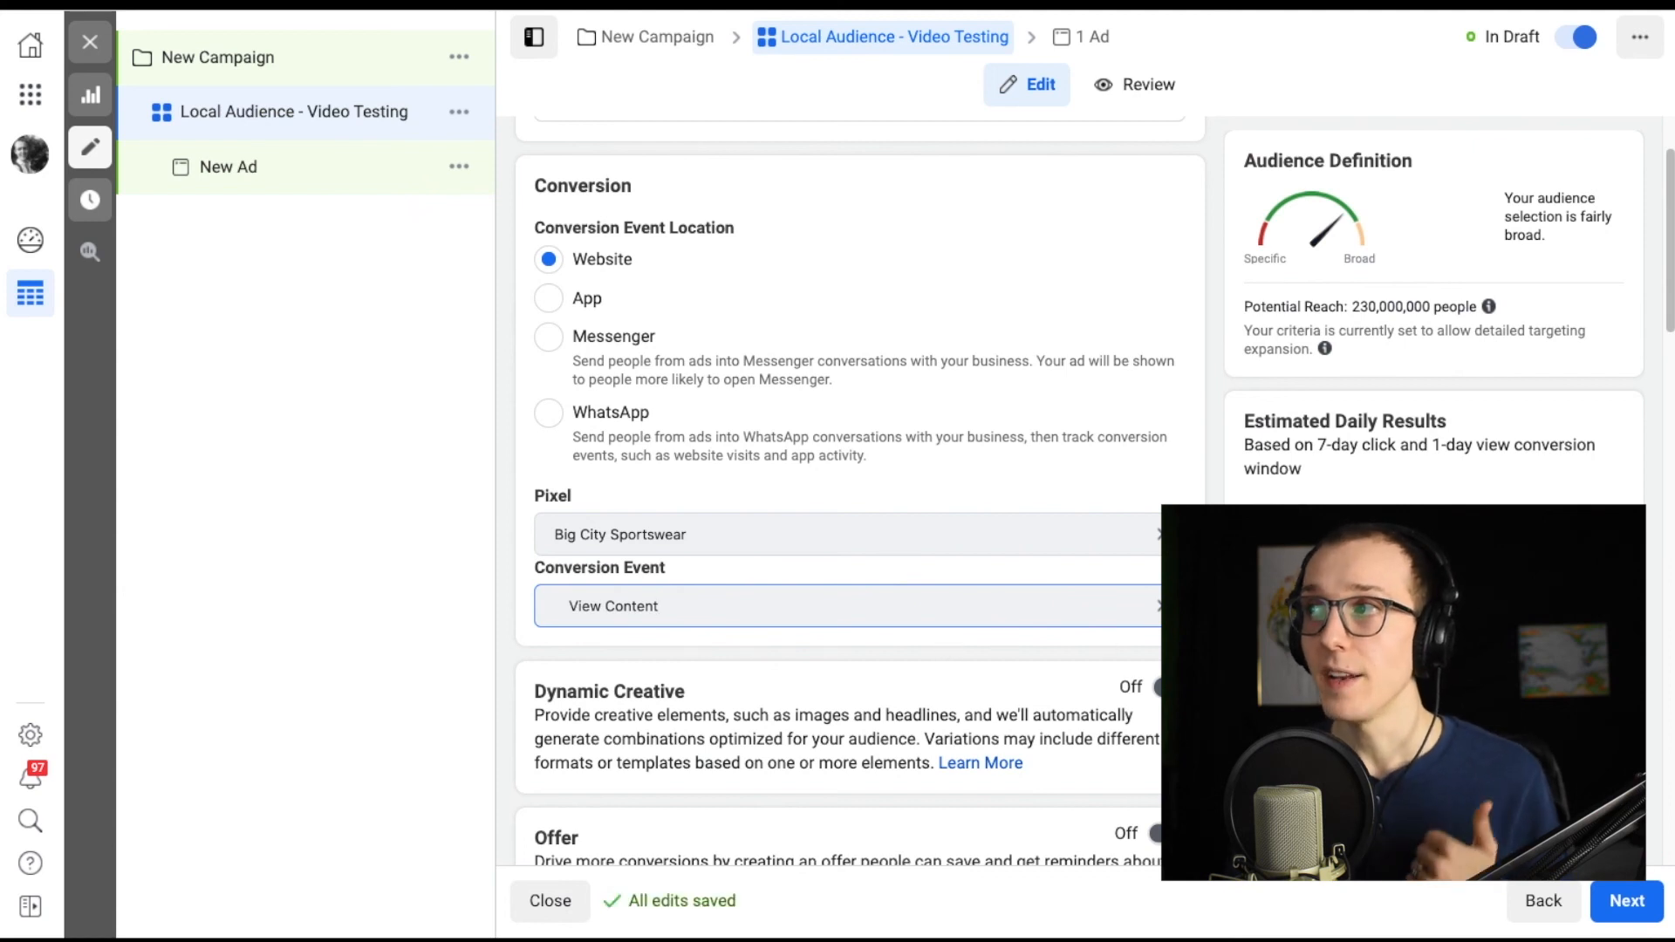
# Set the website conversion event back to Purchase for the Big City Sportswear pixel.
pyautogui.click(1159, 615)
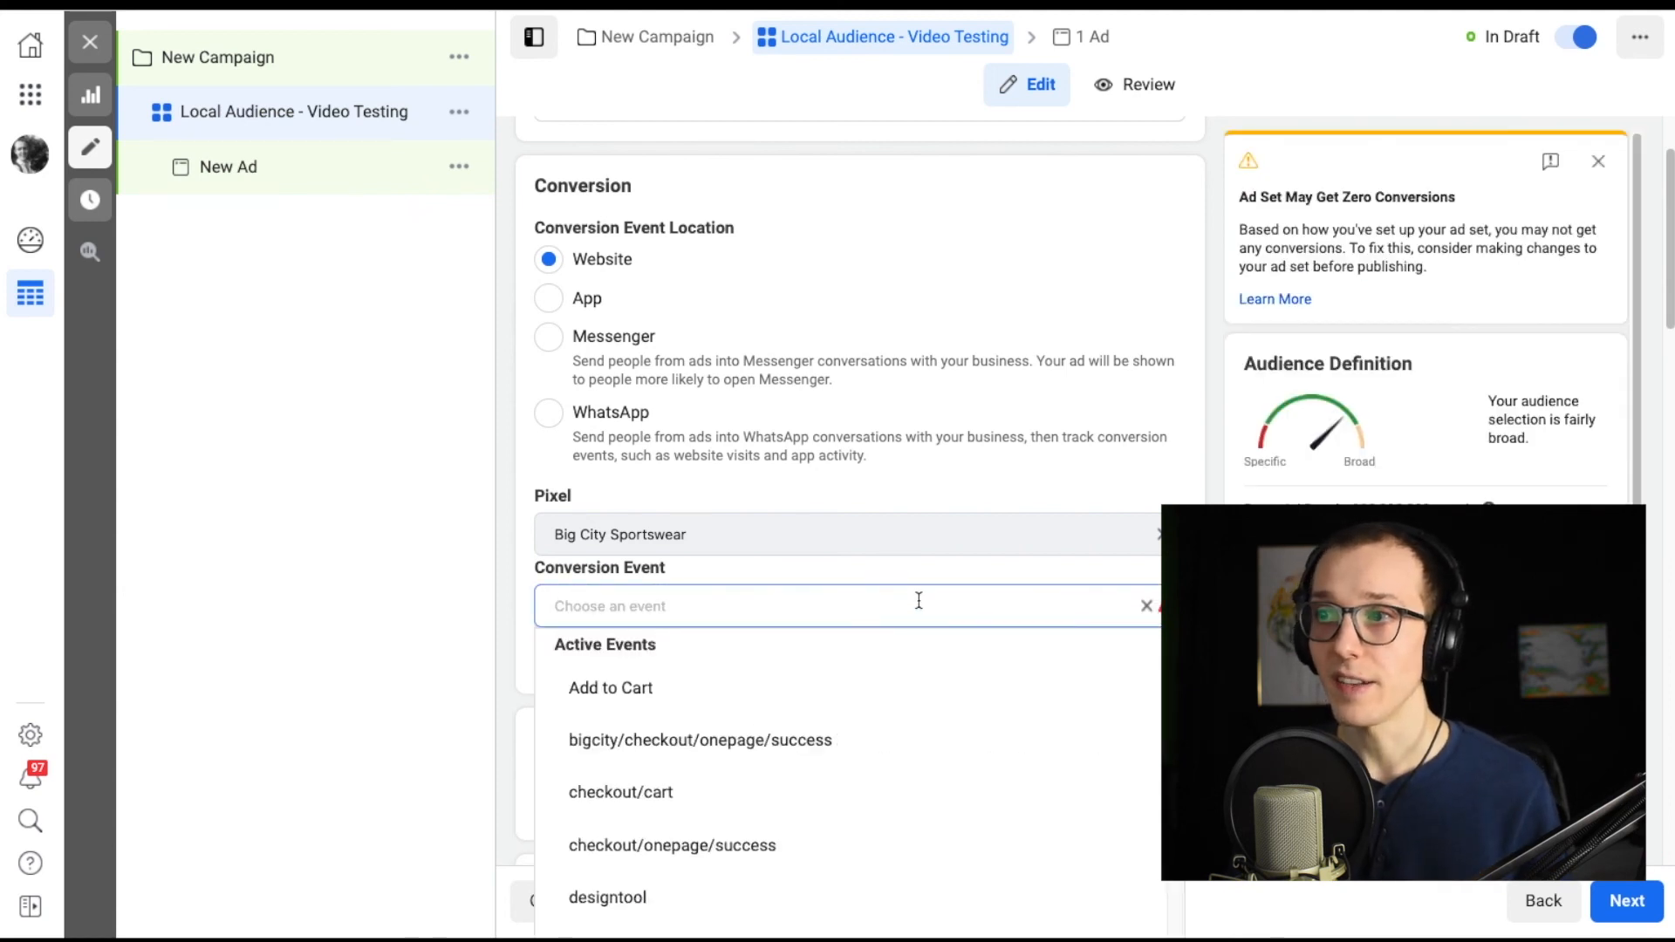
pyautogui.scroll(-1, 796, 791)
pyautogui.scroll(-1, 799, 792)
pyautogui.click(579, 864)
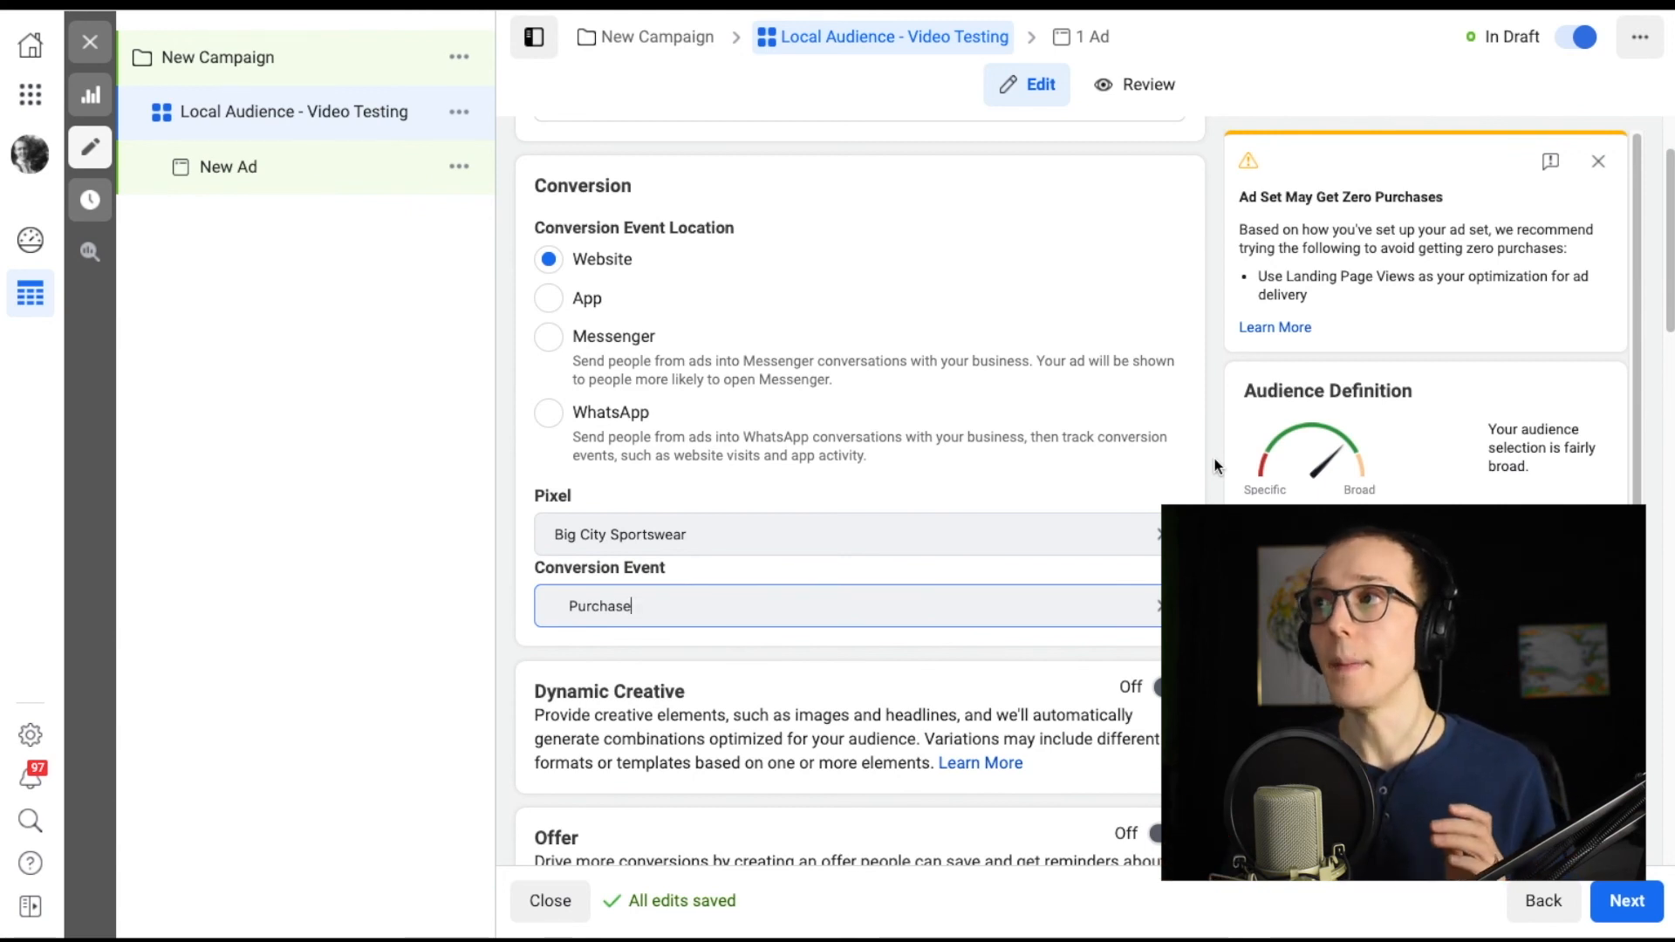
# Examine the delivery warning shown for the conversion ad set and its recommendation.
pyautogui.moveTo(1452, 199); pyautogui.dragTo(1249, 187)
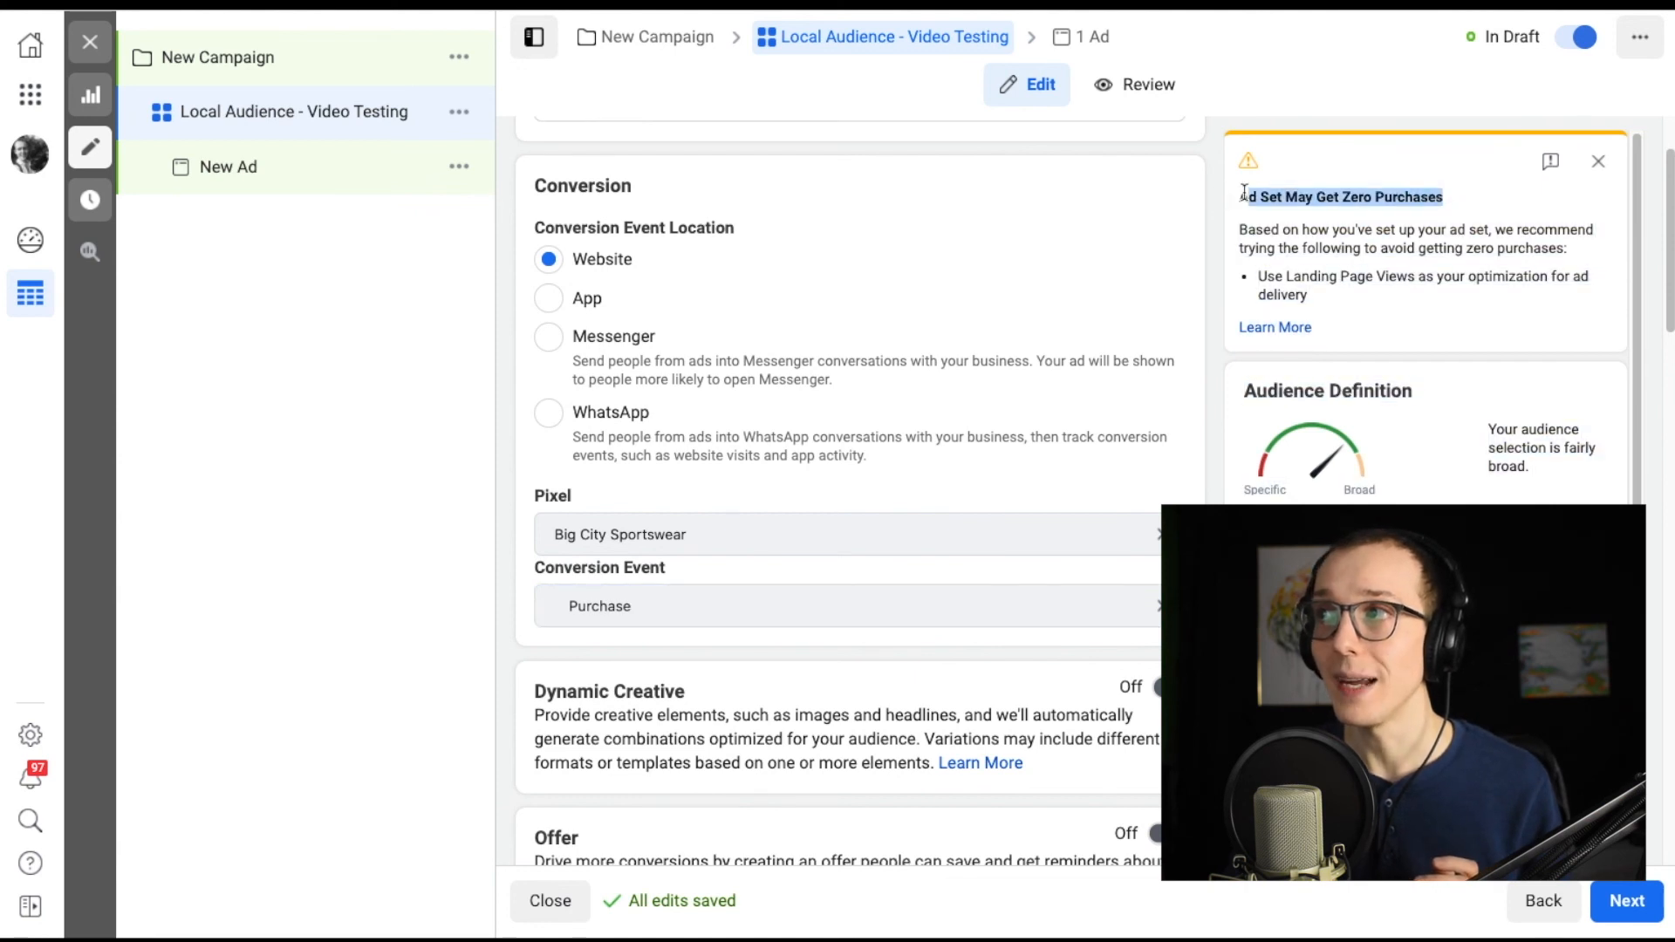
pyautogui.click(1420, 225)
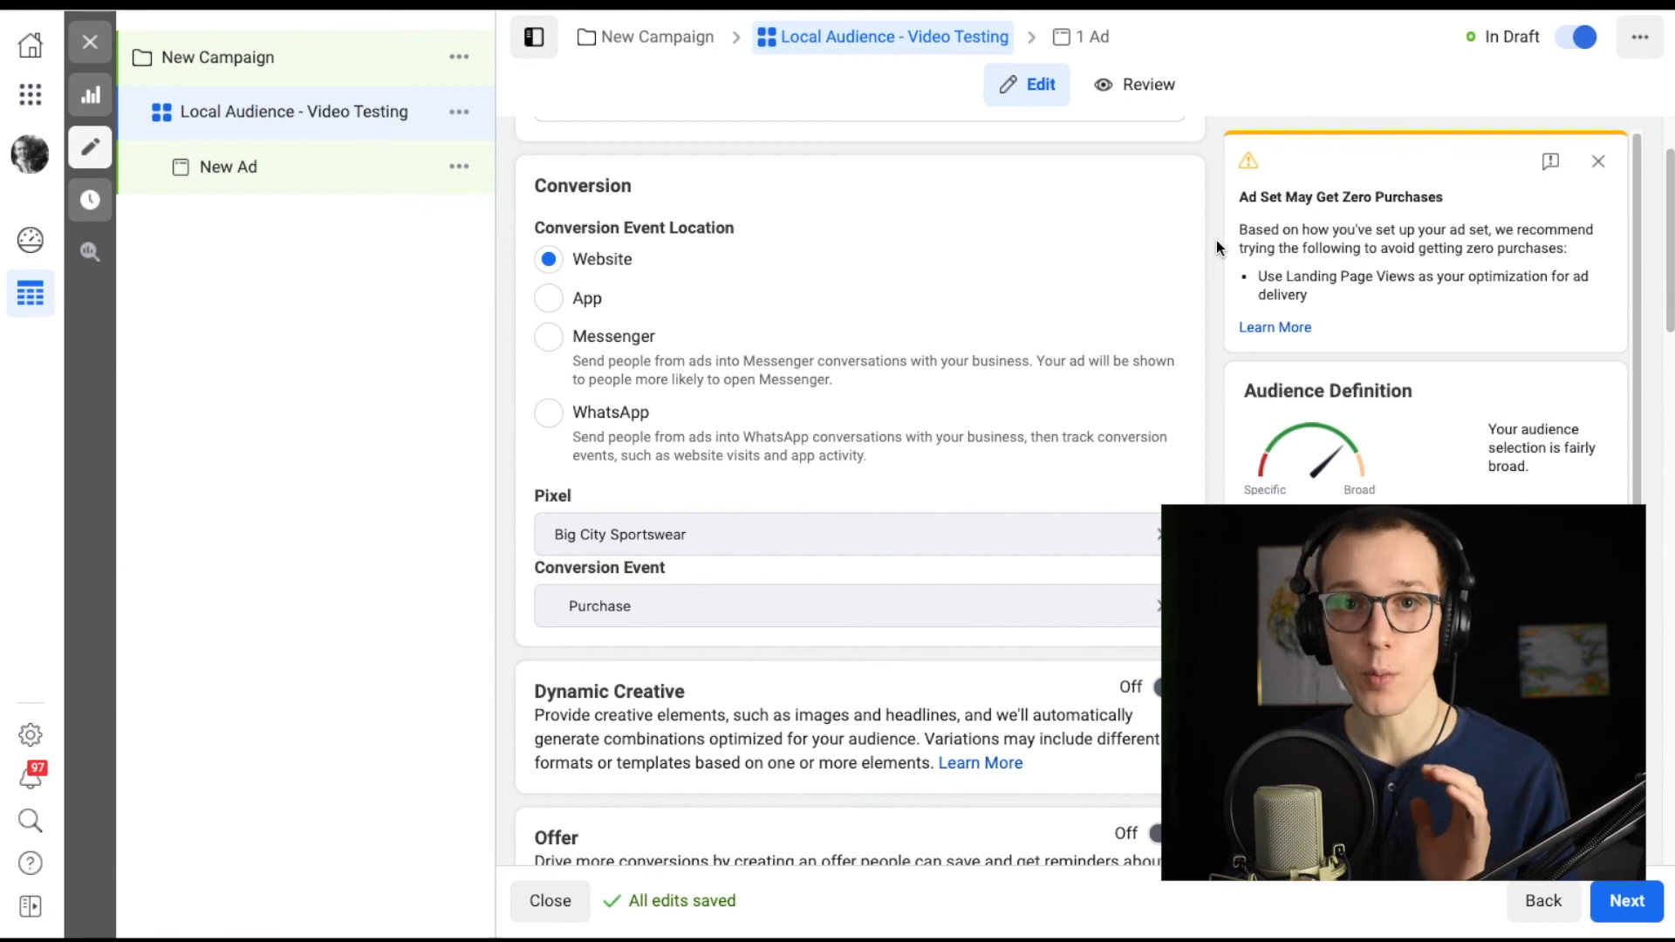
pyautogui.moveTo(1446, 198); pyautogui.dragTo(1239, 197)
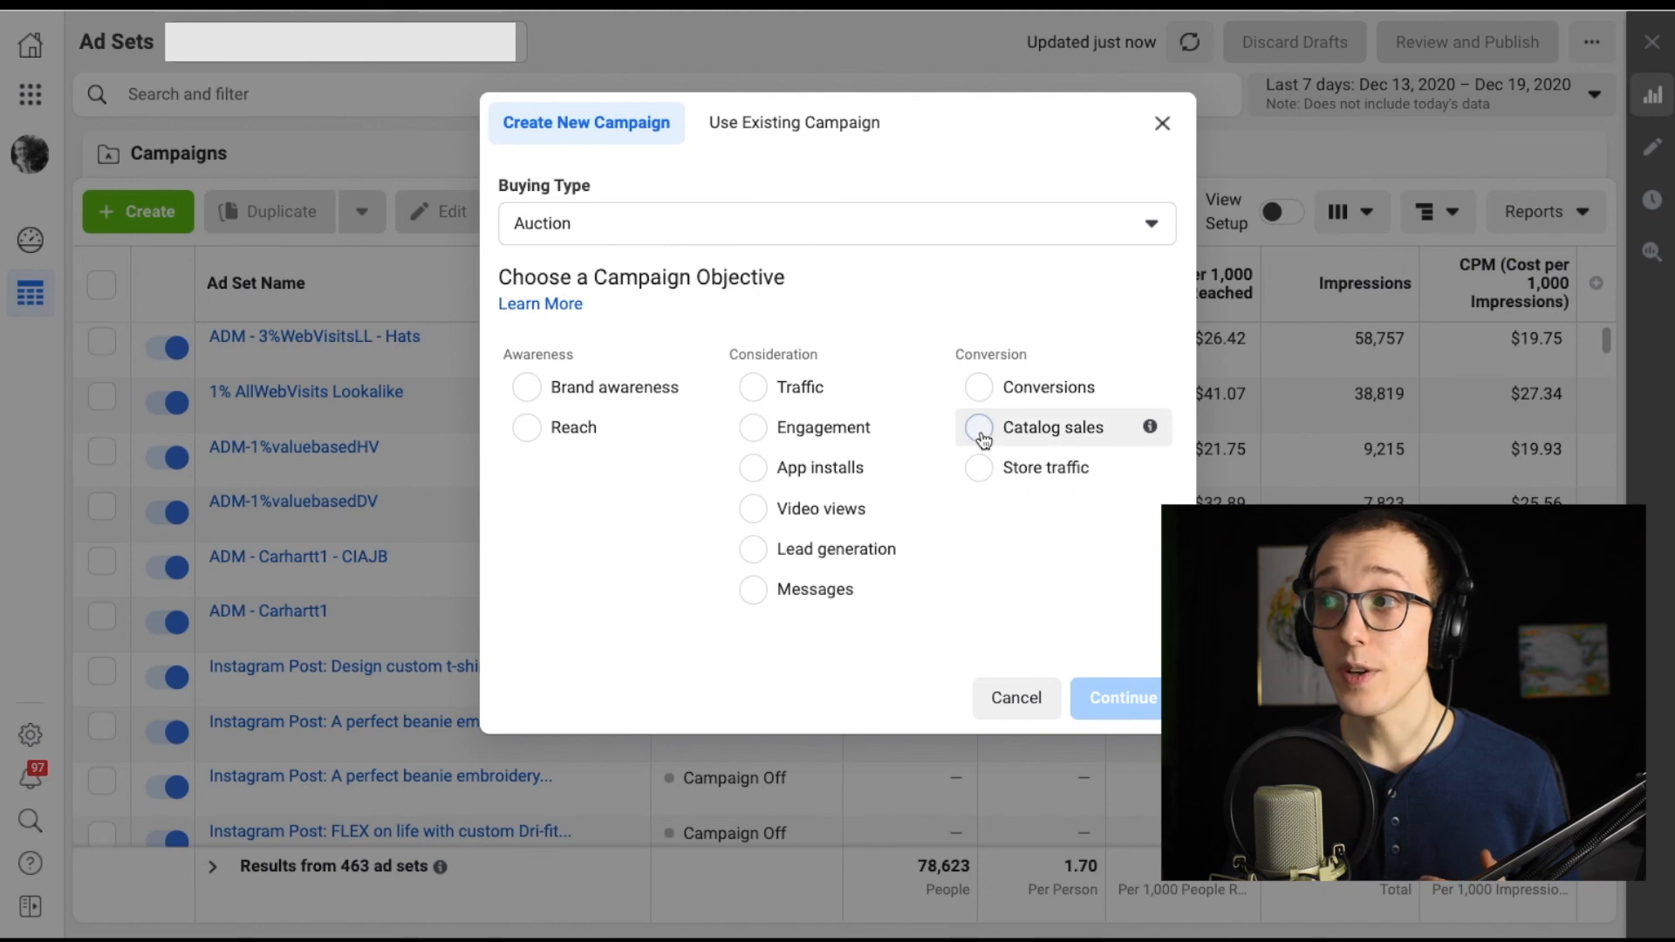
# Create a new Auction campaign with the Catalog sales objective and open its ad set.
pyautogui.click(990, 403)
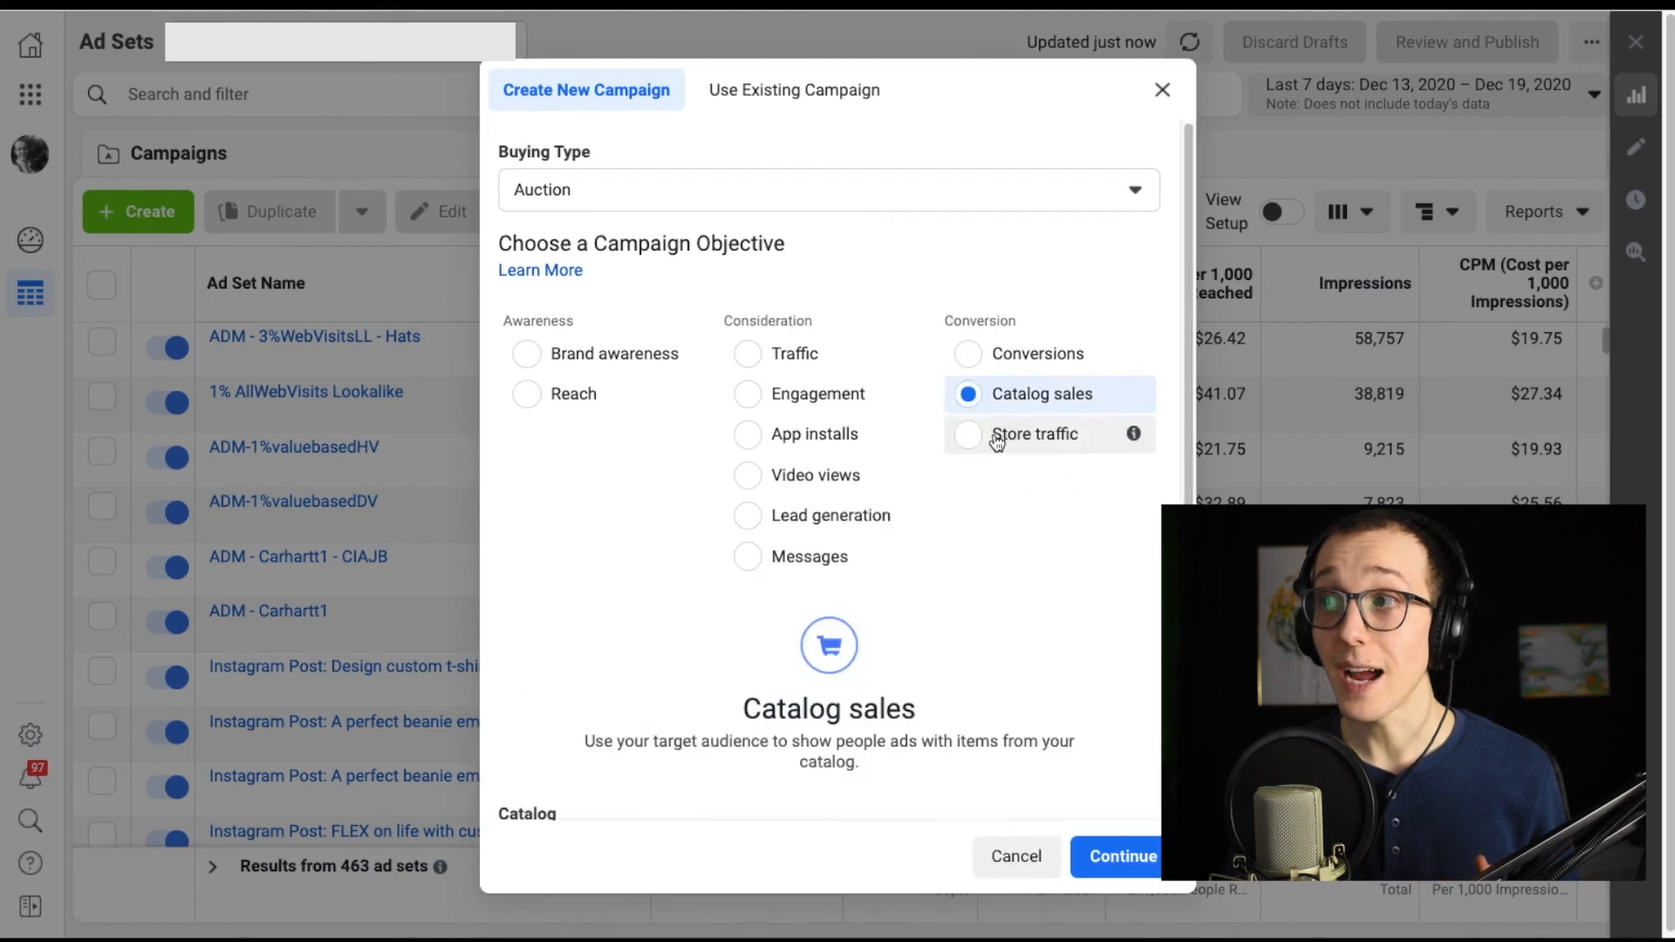
pyautogui.click(1123, 855)
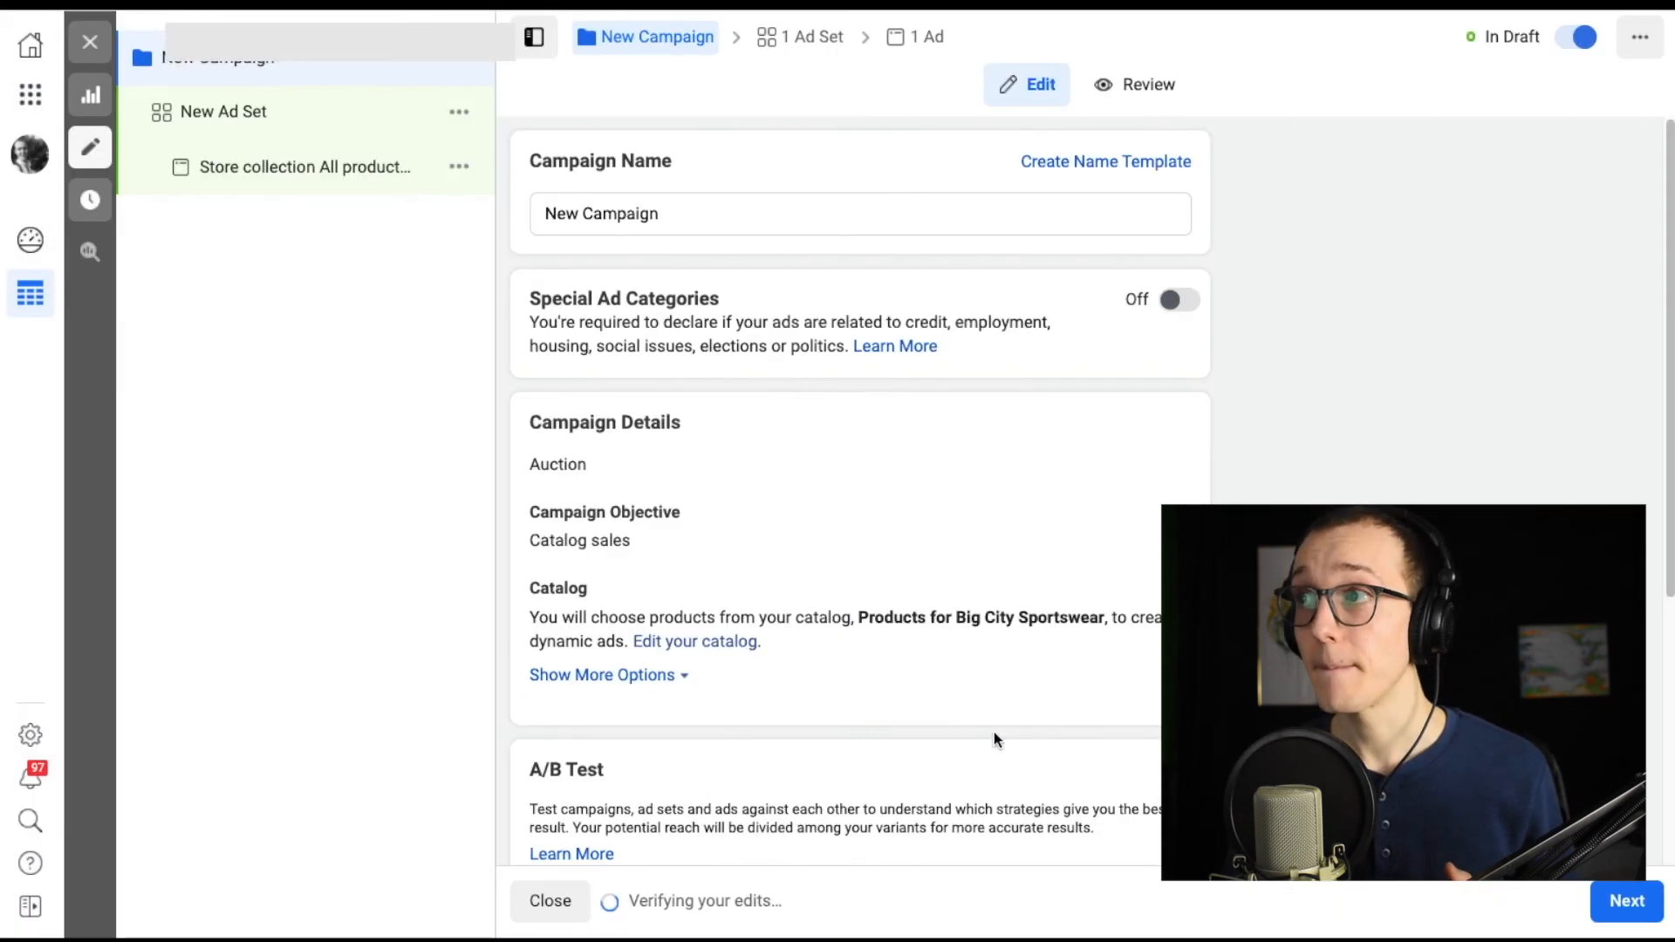
pyautogui.click(363, 112)
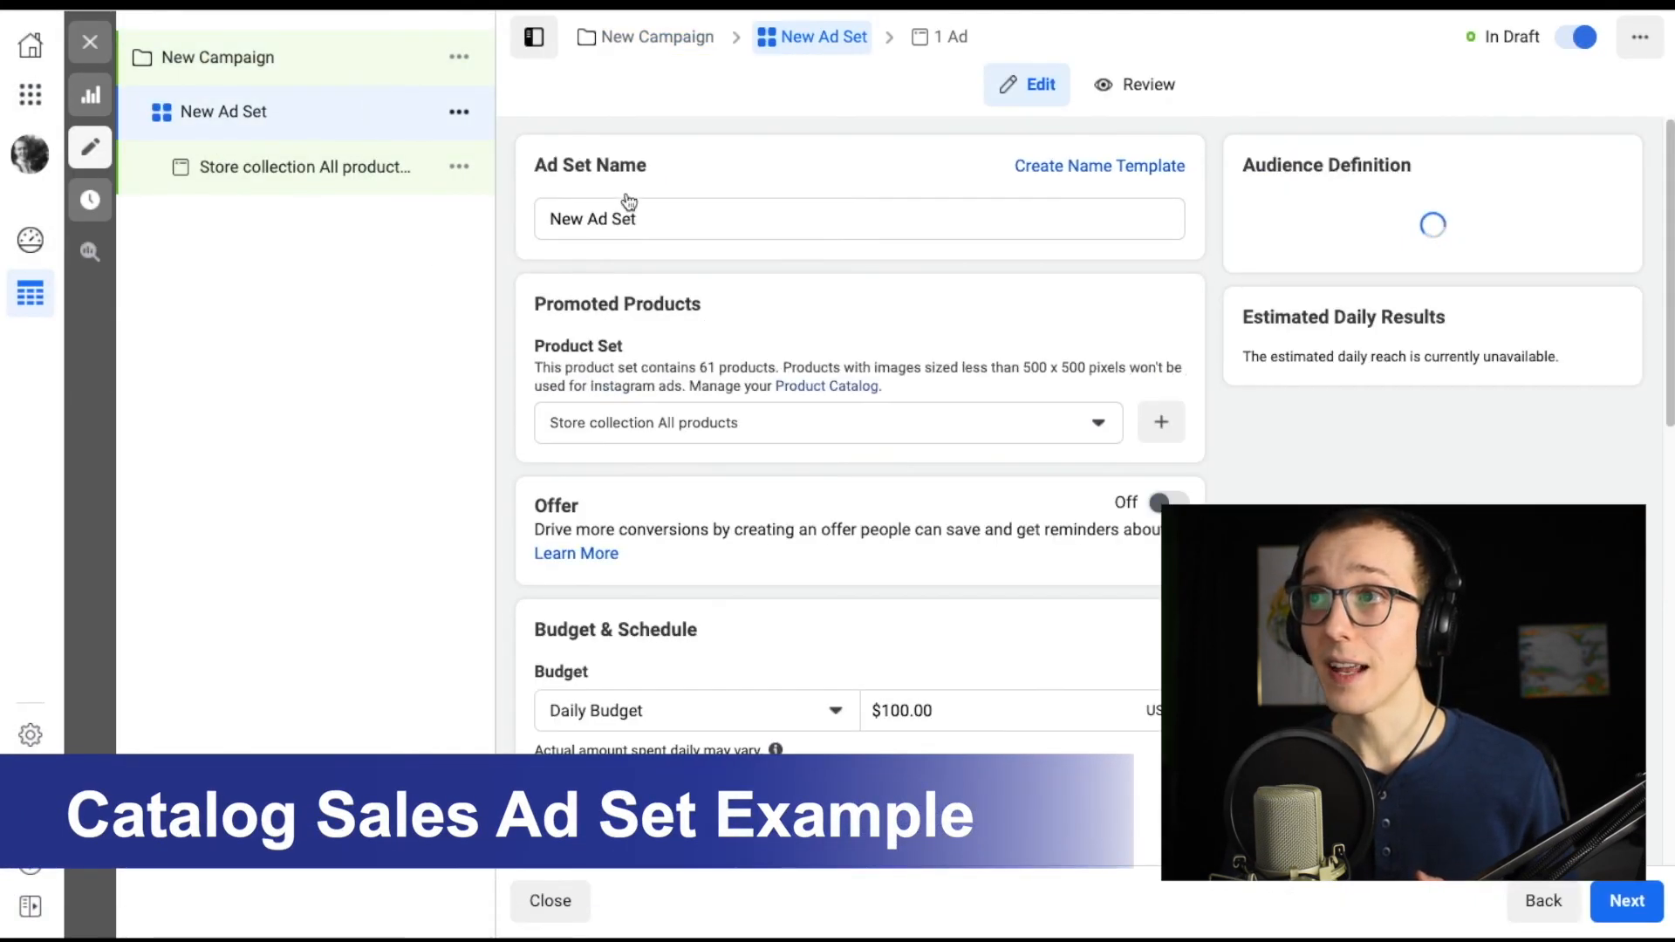
# Choose All Products 2020 Remarketing as the catalog ad set's promoted product set.
pyautogui.click(665, 215)
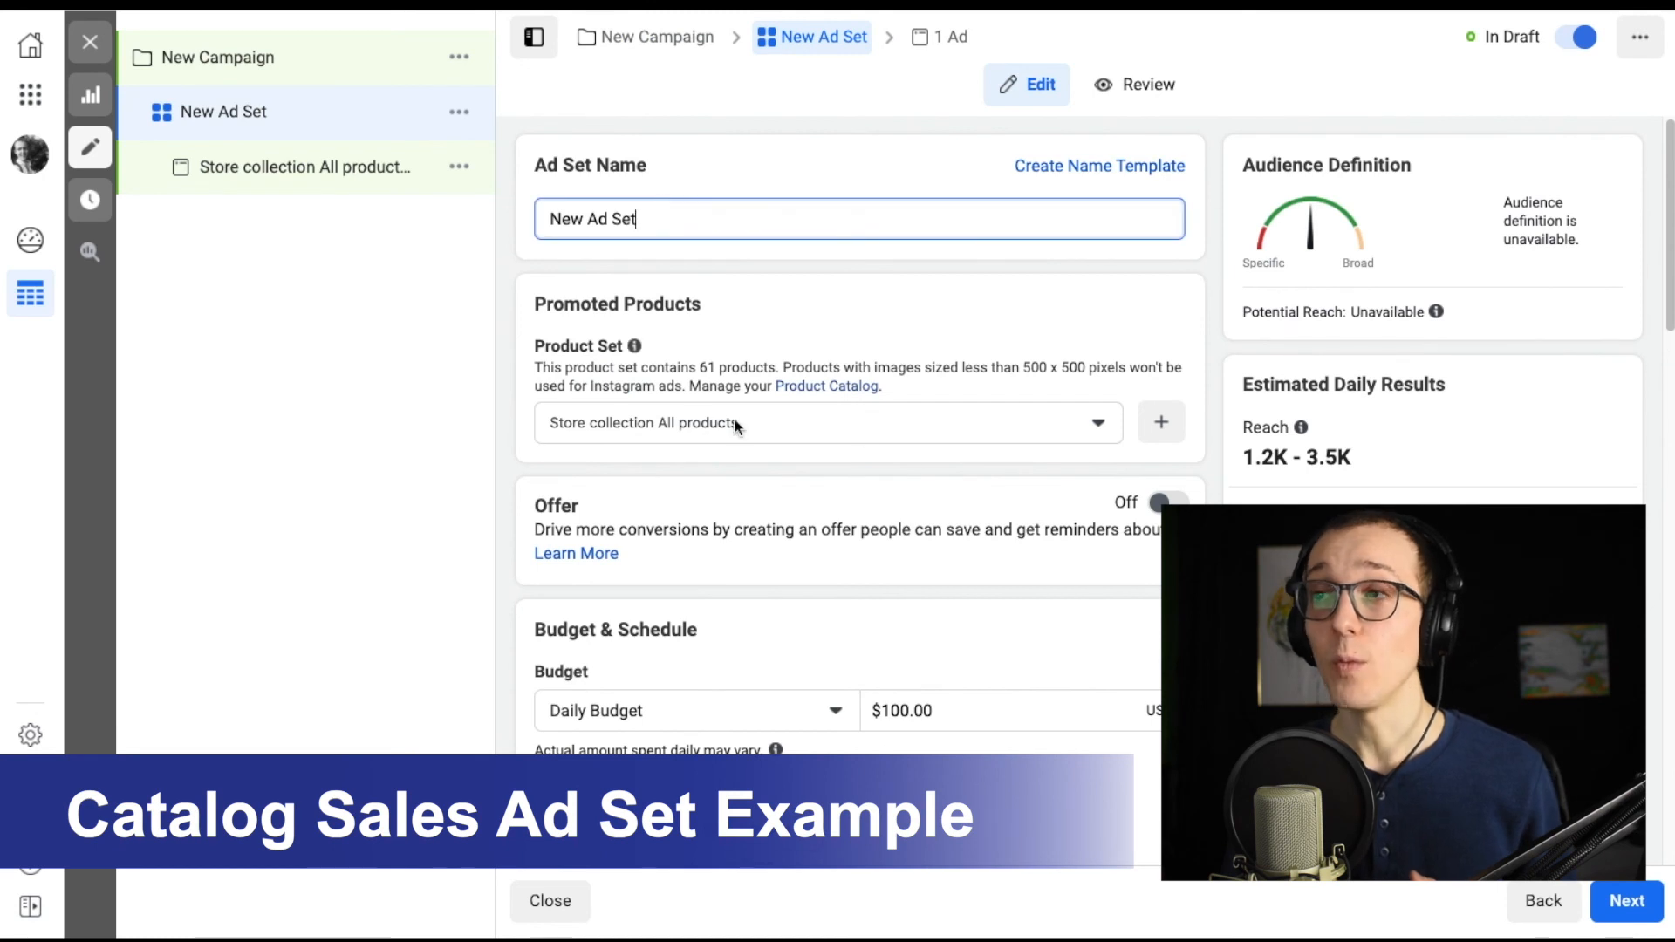
pyautogui.click(940, 419)
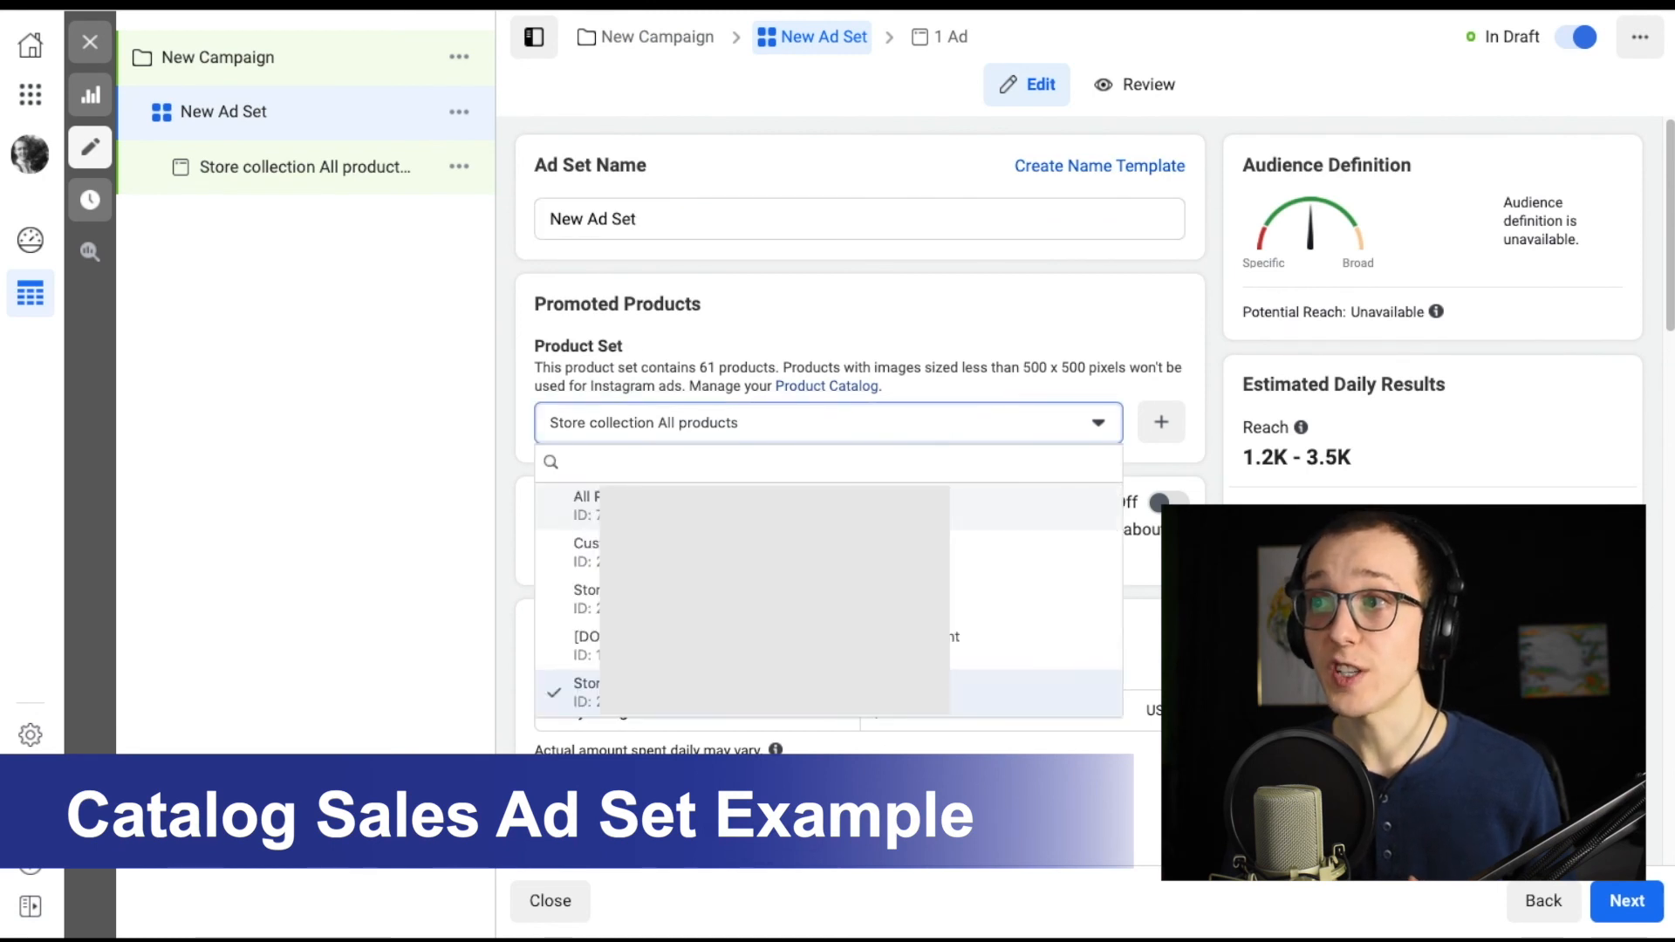
pyautogui.click(959, 506)
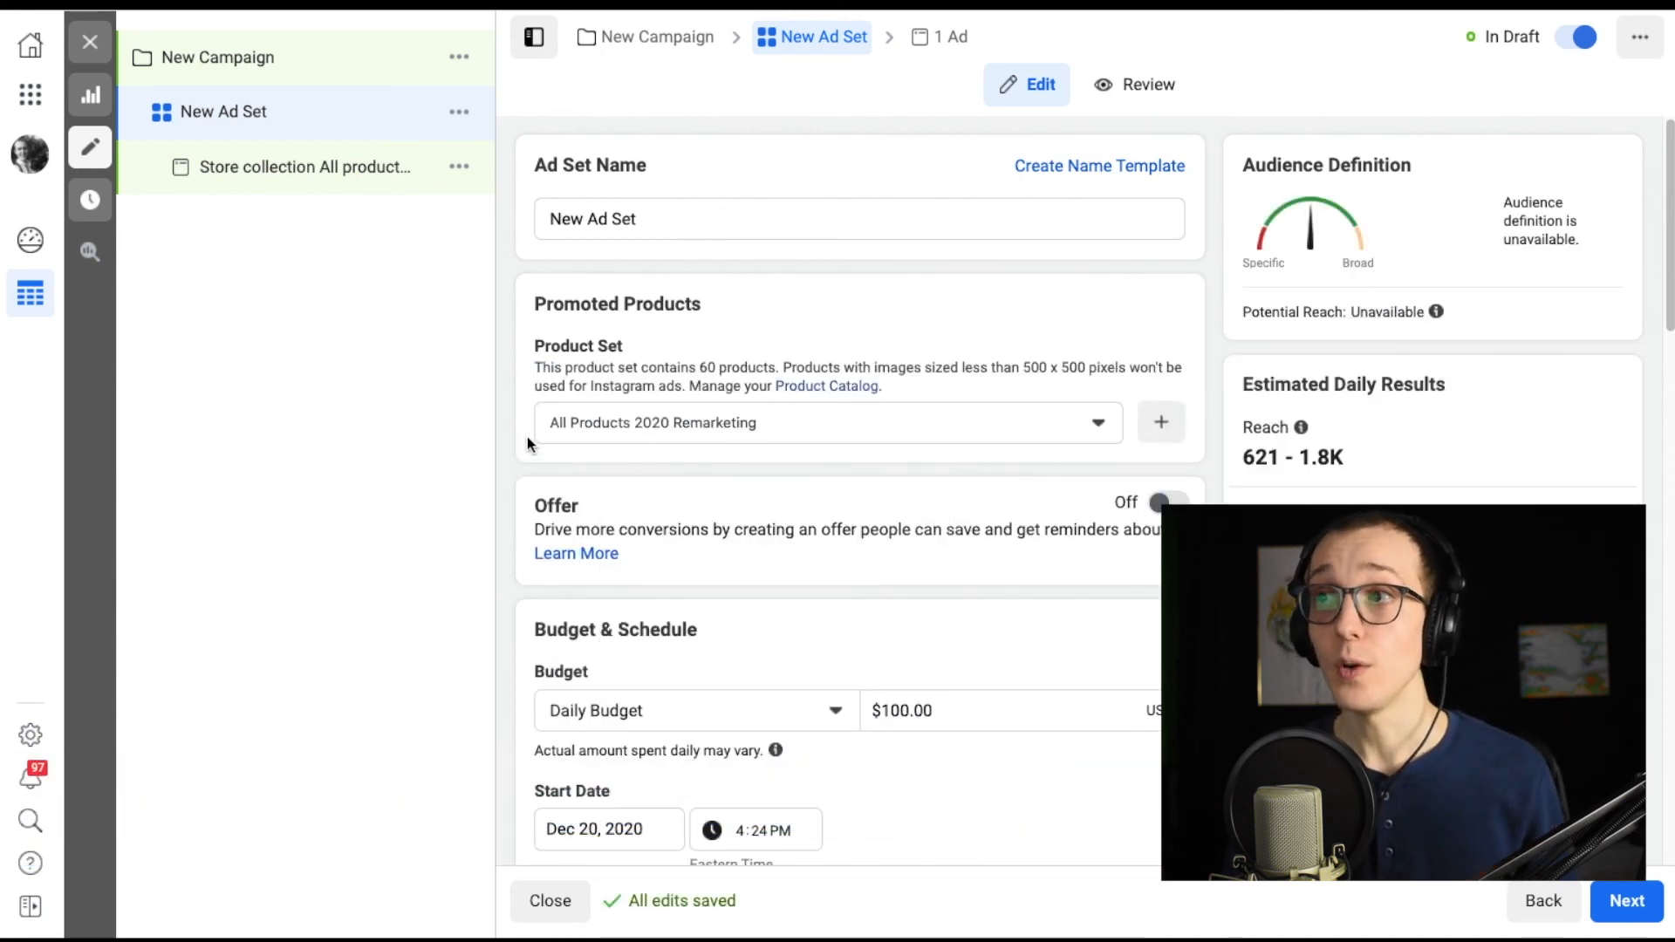
# Switch the catalog ad set's audience from retargeting to finding prospective customers even if they haven't interacted with the business.
pyautogui.scroll(-3, 527, 441)
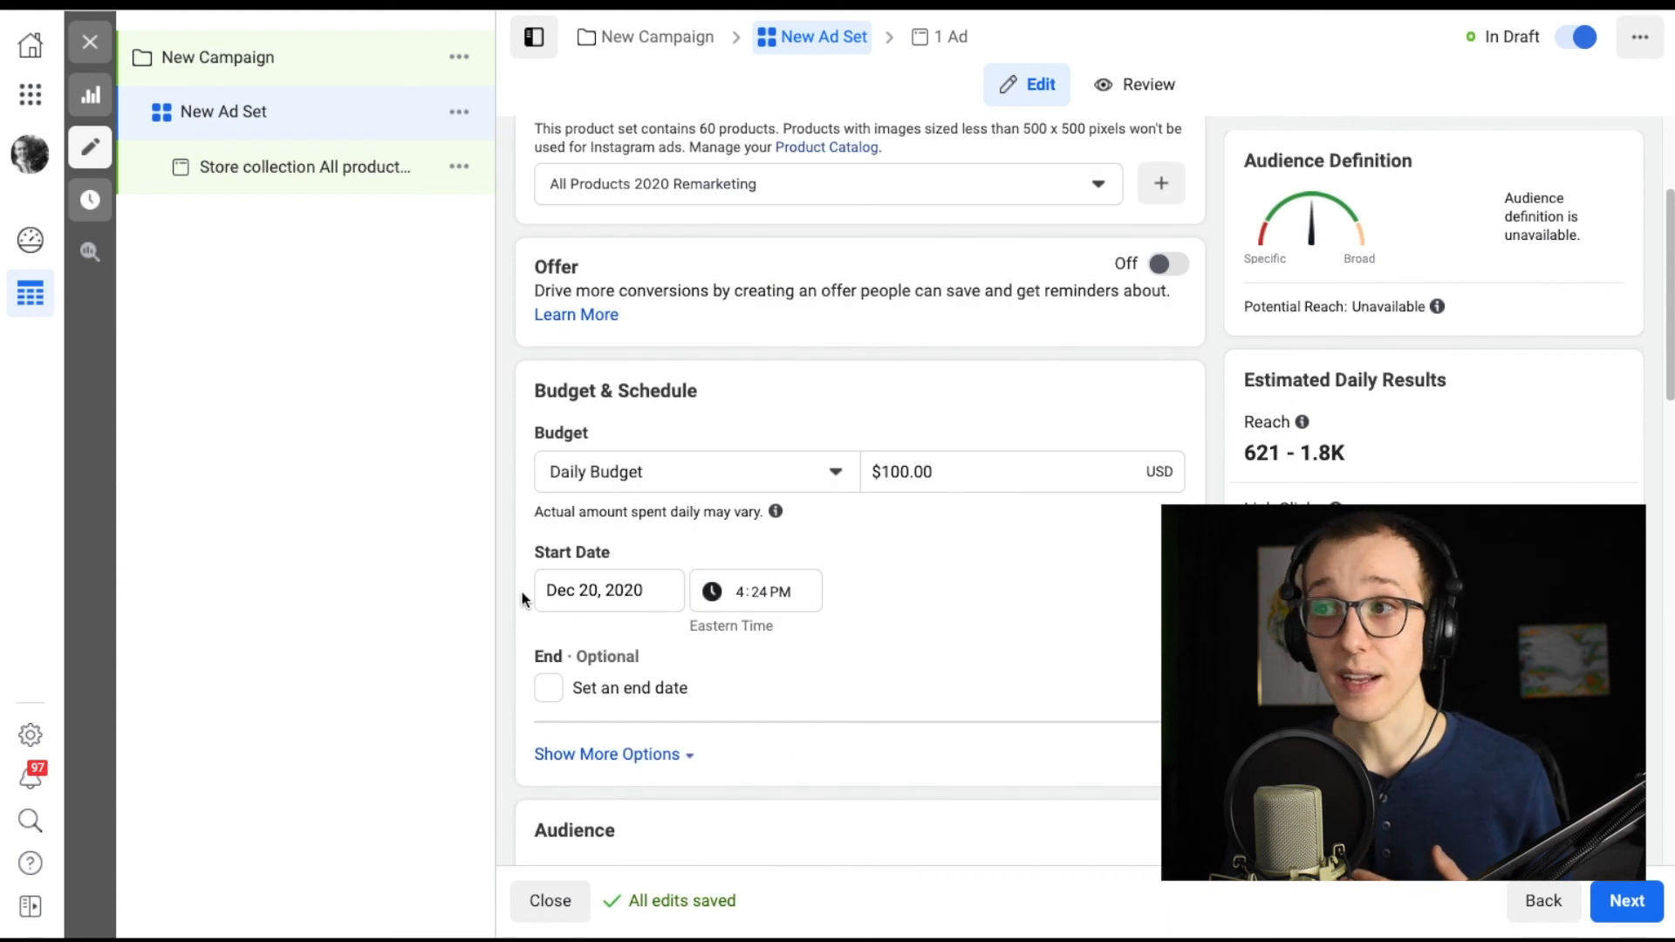
pyautogui.scroll(-8, 524, 615)
pyautogui.scroll(-1, 511, 299)
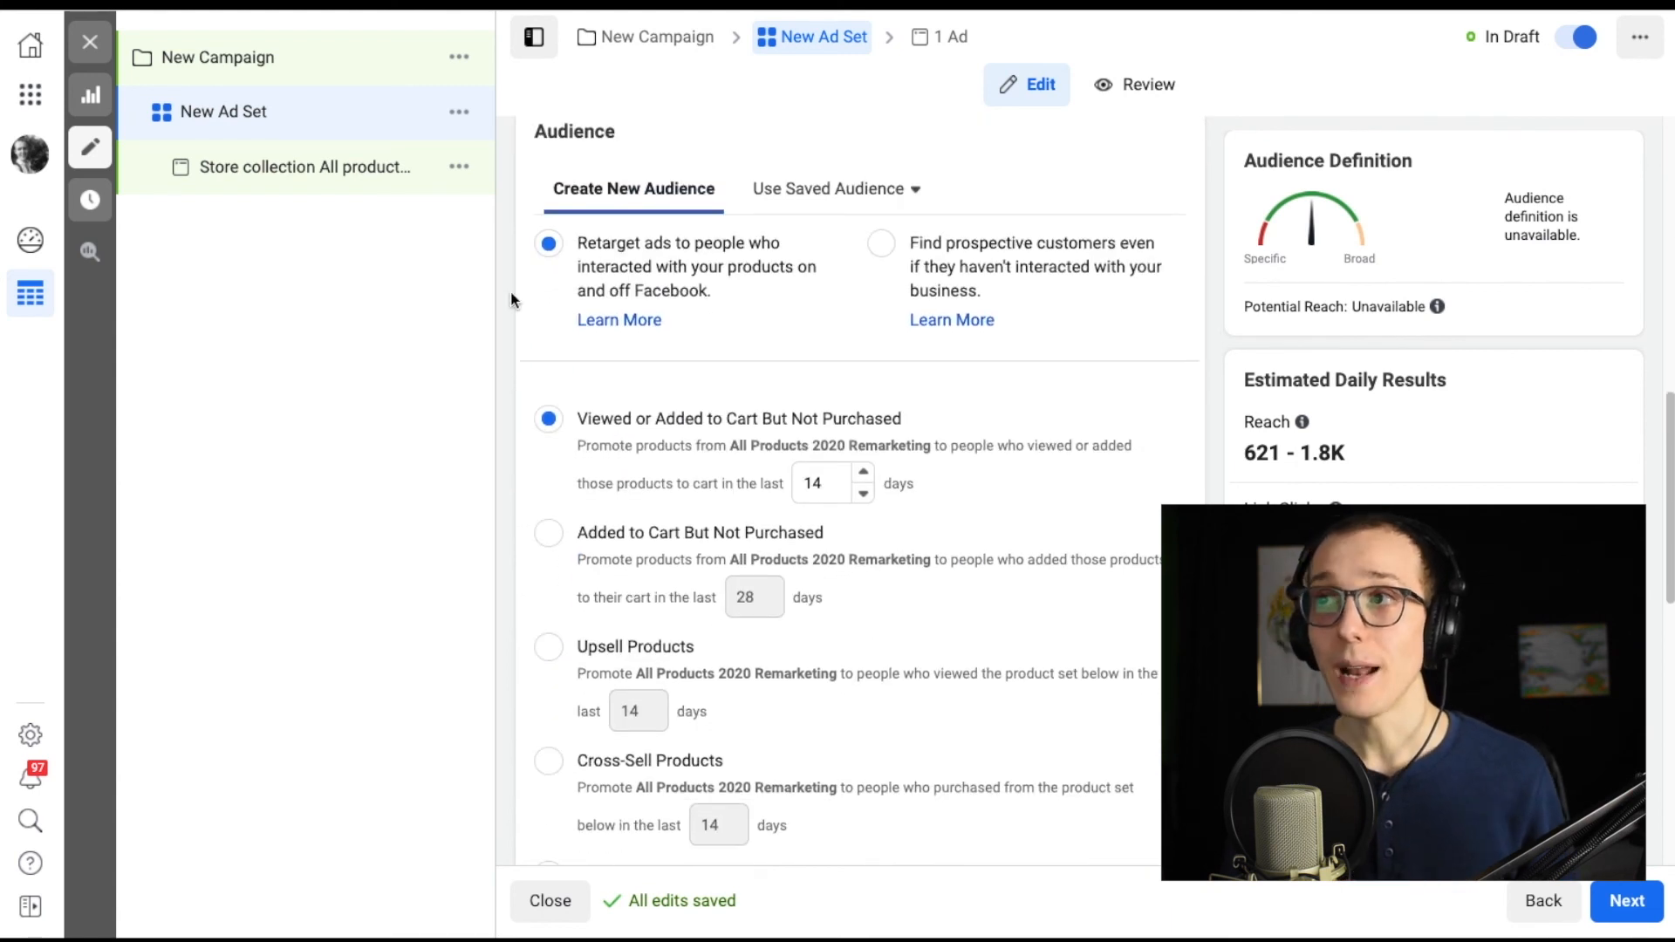
pyautogui.moveTo(576, 237); pyautogui.dragTo(713, 294)
pyautogui.moveTo(579, 237); pyautogui.dragTo(727, 298)
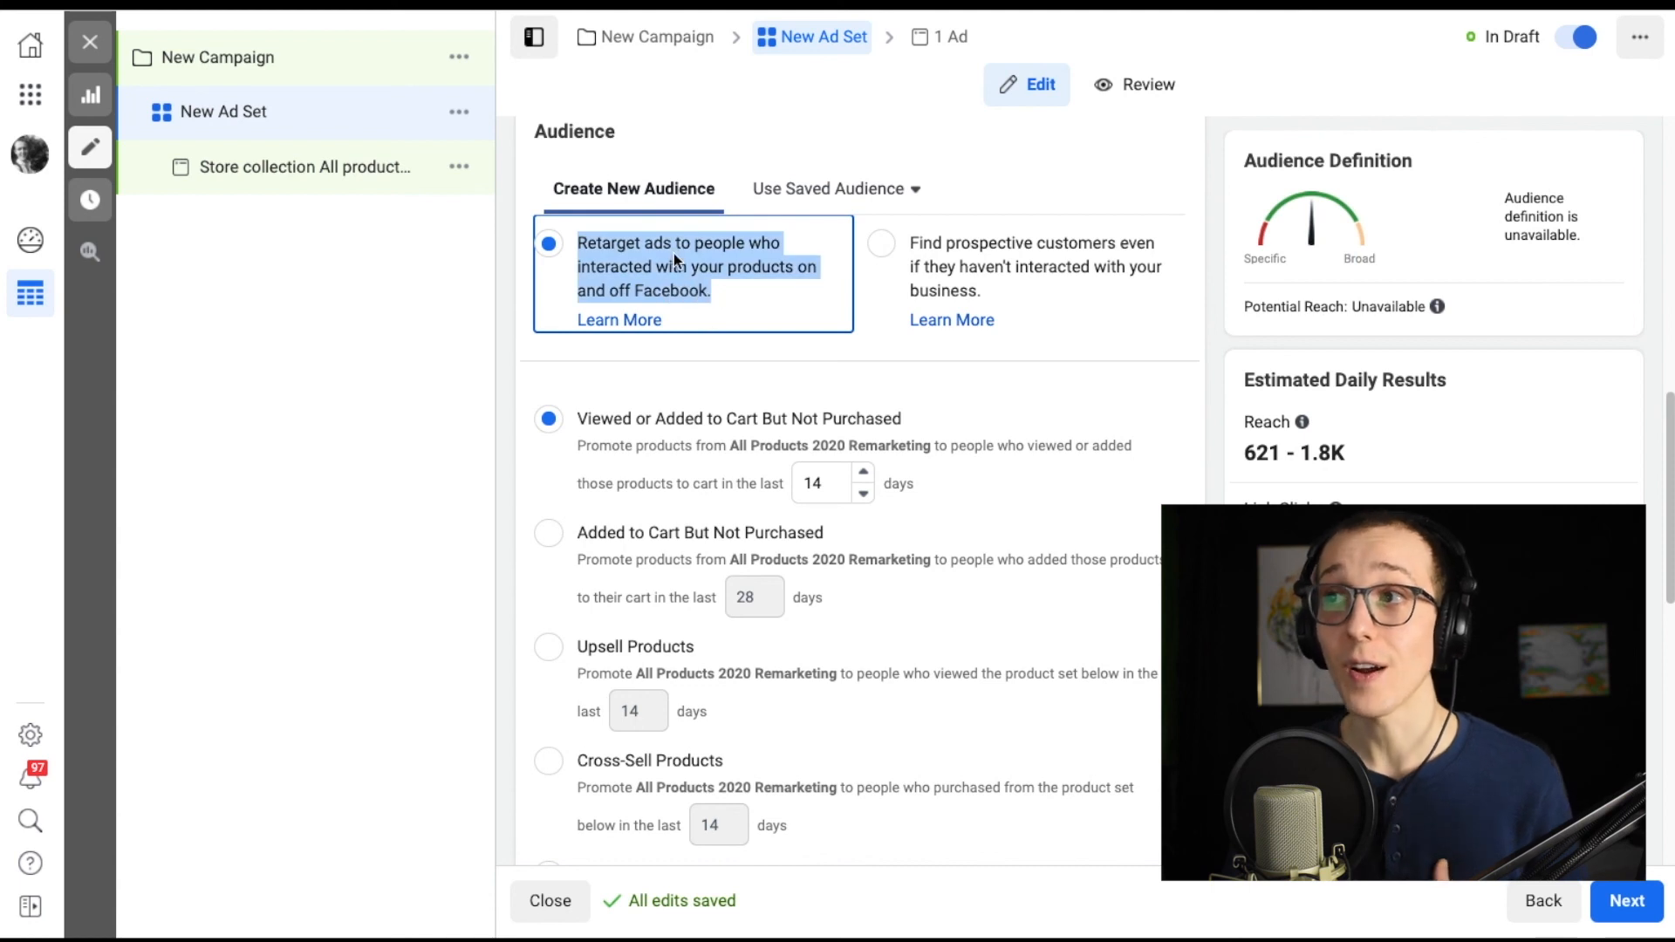
pyautogui.click(746, 291)
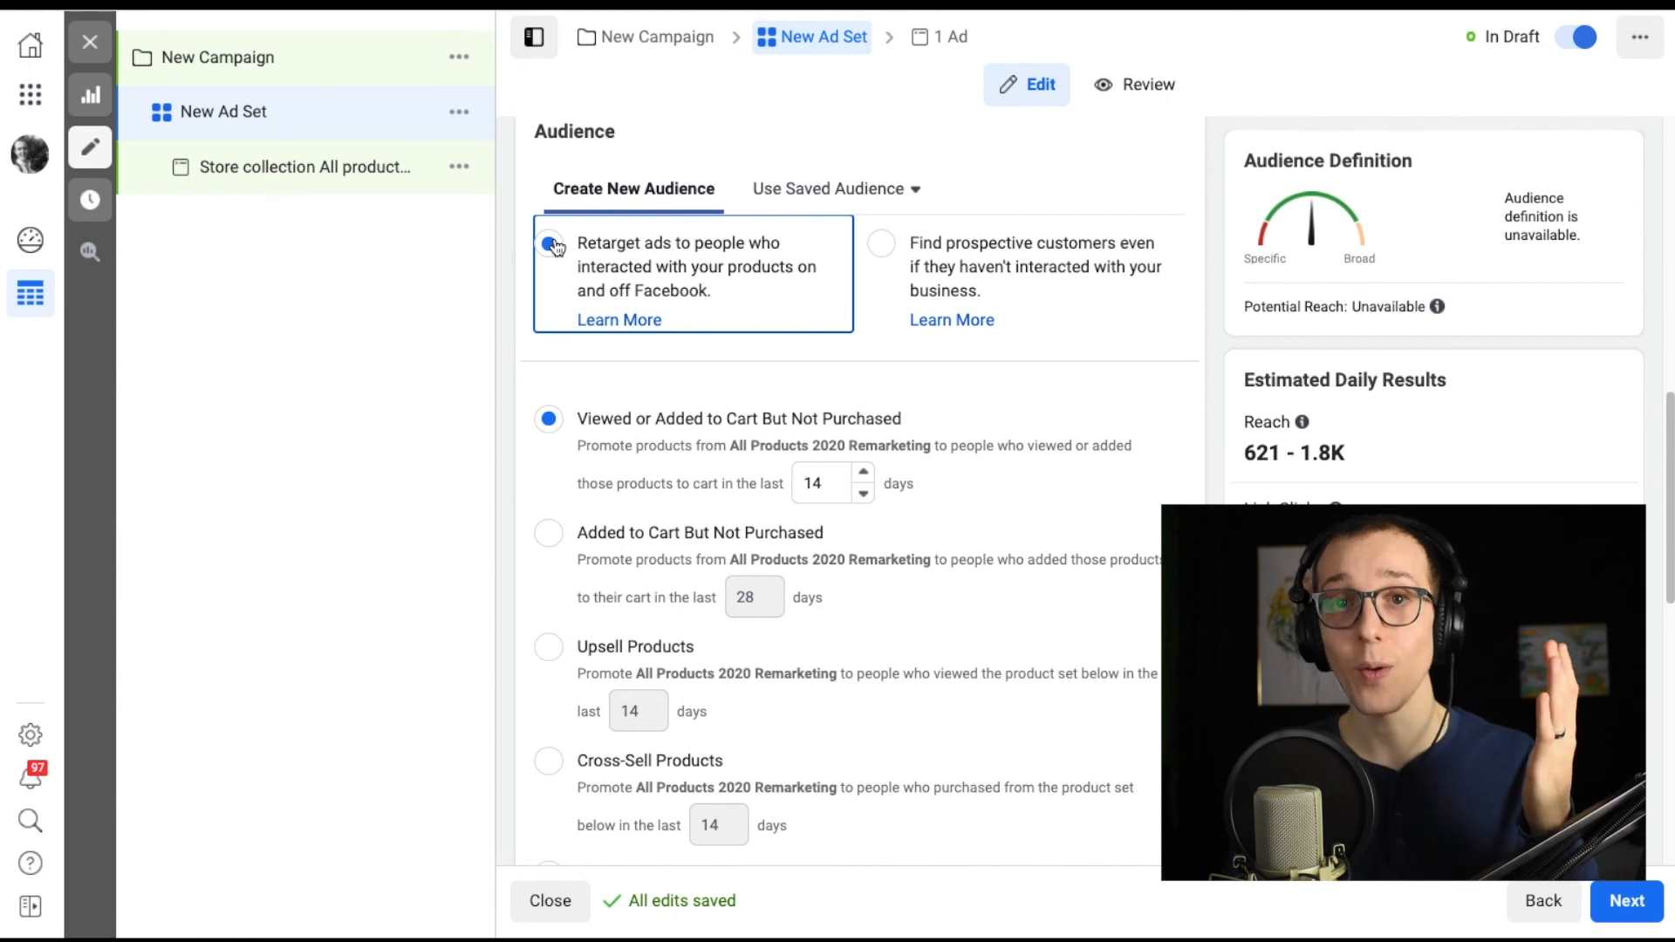
pyautogui.click(884, 245)
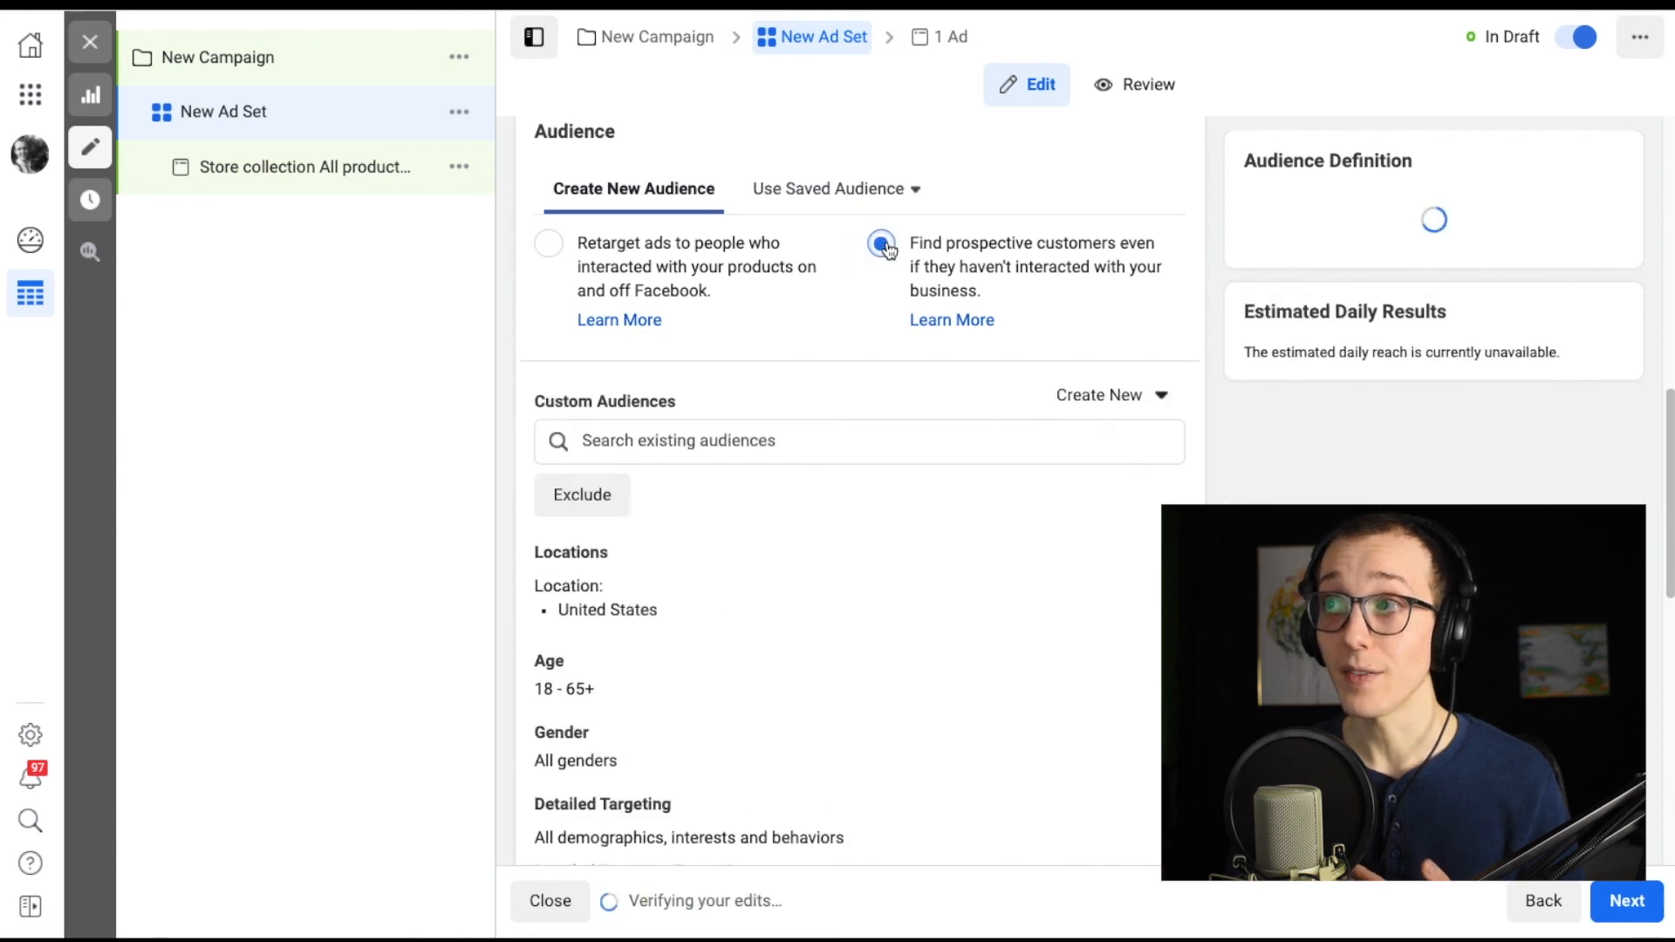
# Review the prospective audience's targeting, the lookalike and custom audience lists, and the ad set's placements and optimization settings.
pyautogui.scroll(-3, 559, 340)
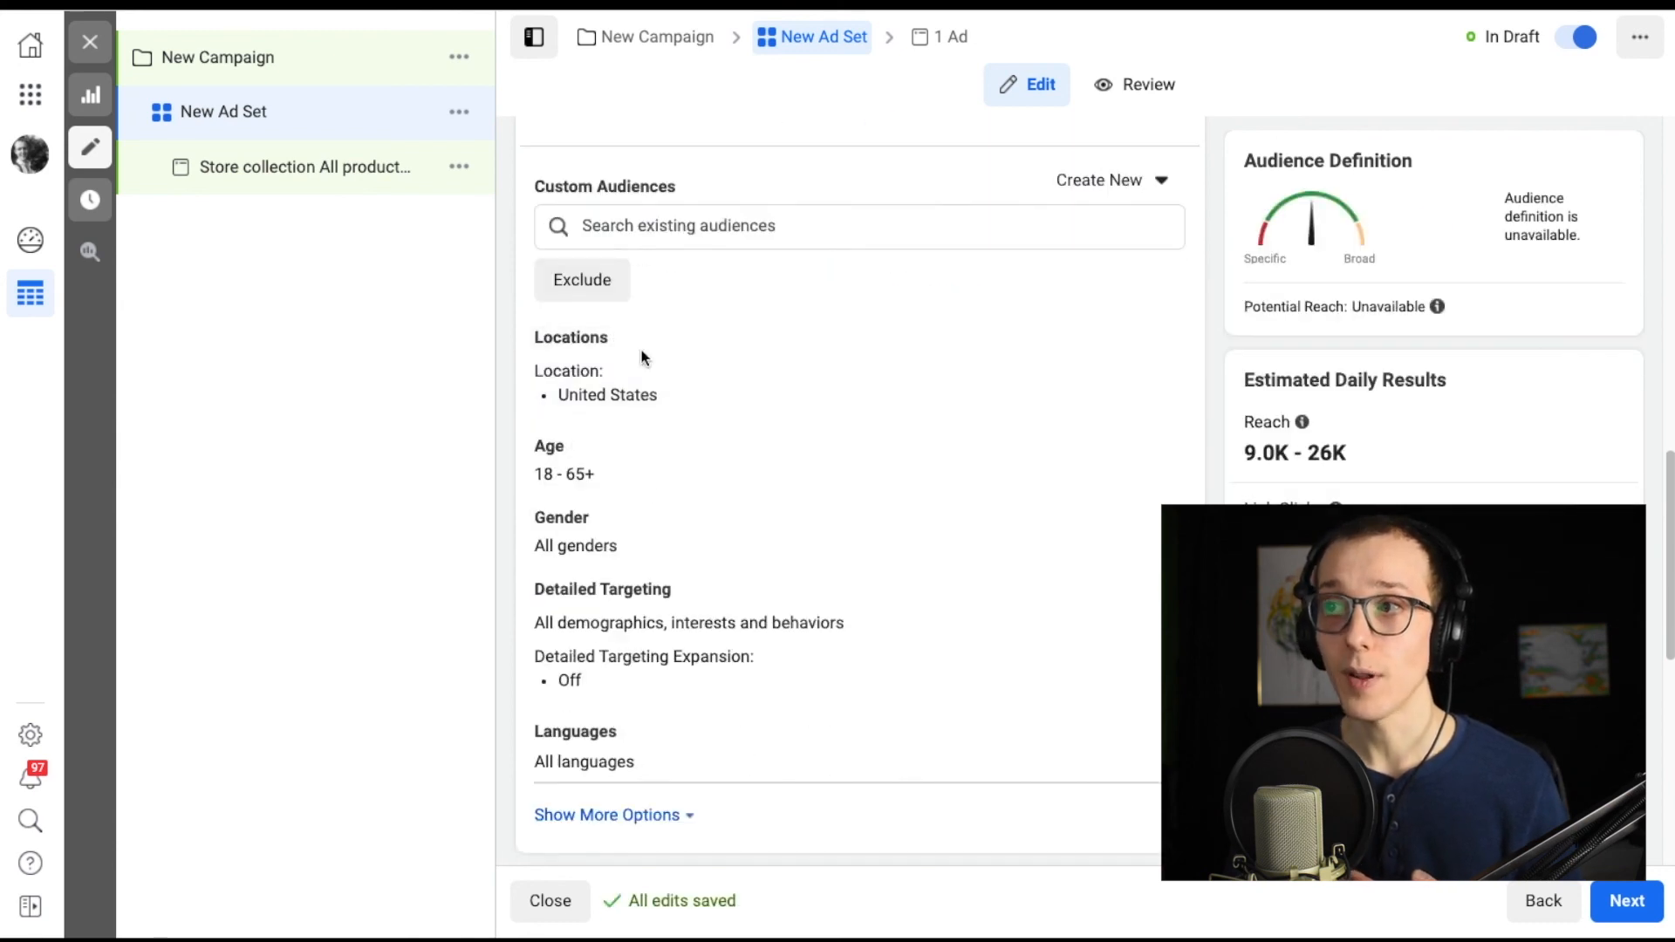
pyautogui.scroll(5, 647, 347)
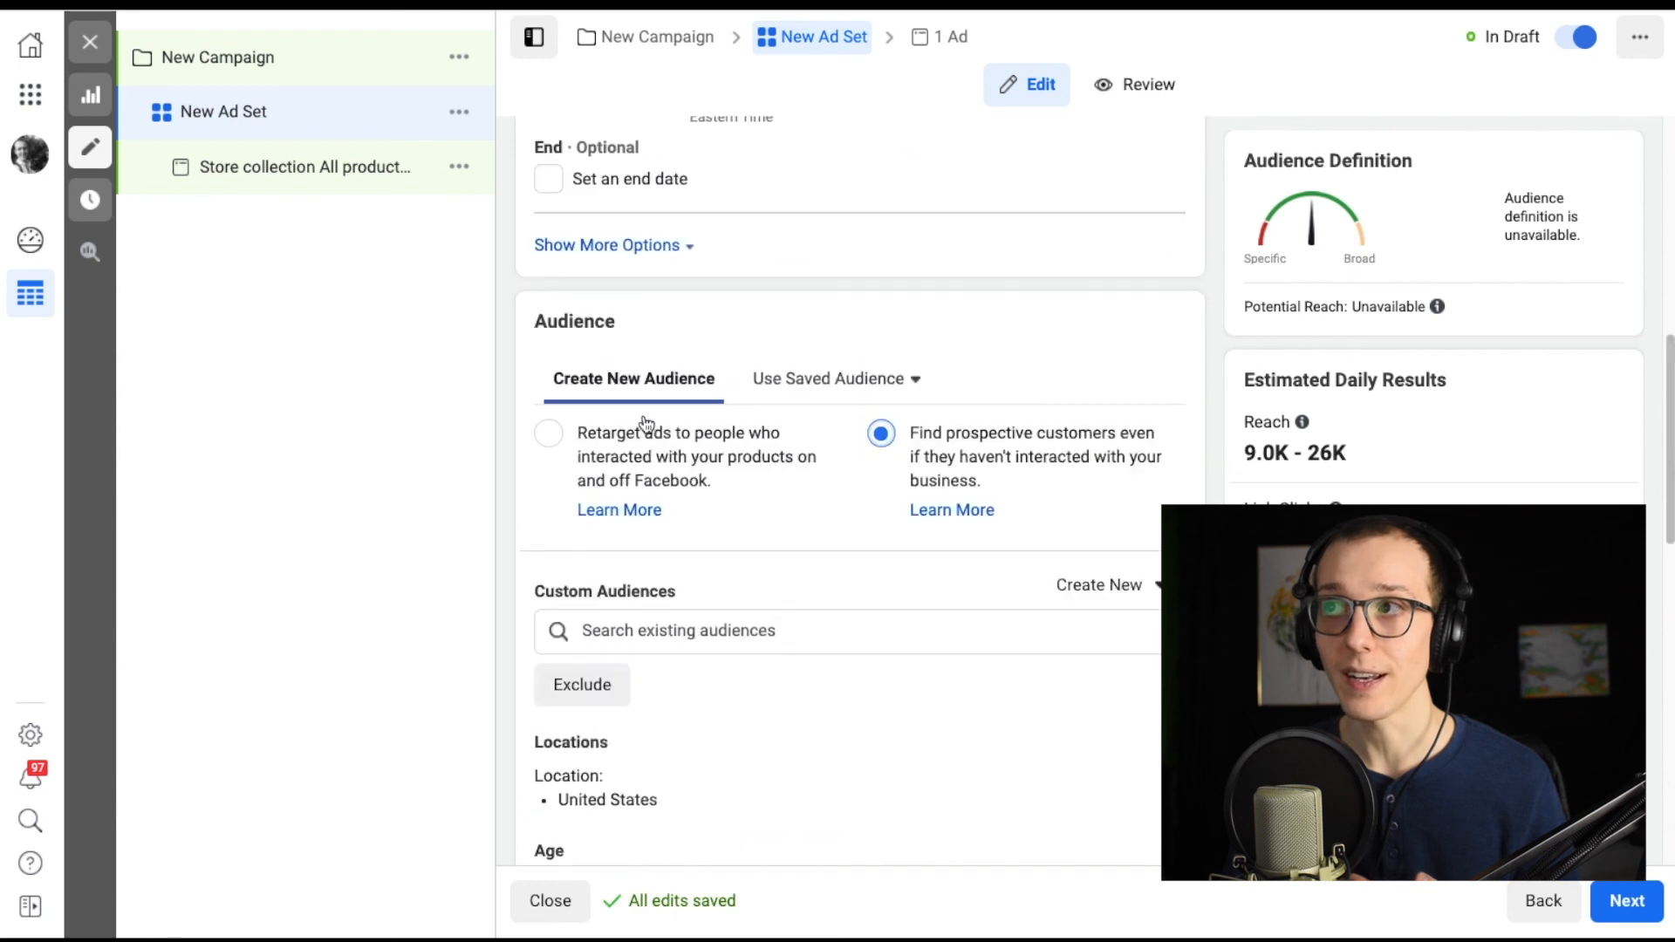
pyautogui.scroll(1, 660, 506)
pyautogui.click(736, 693)
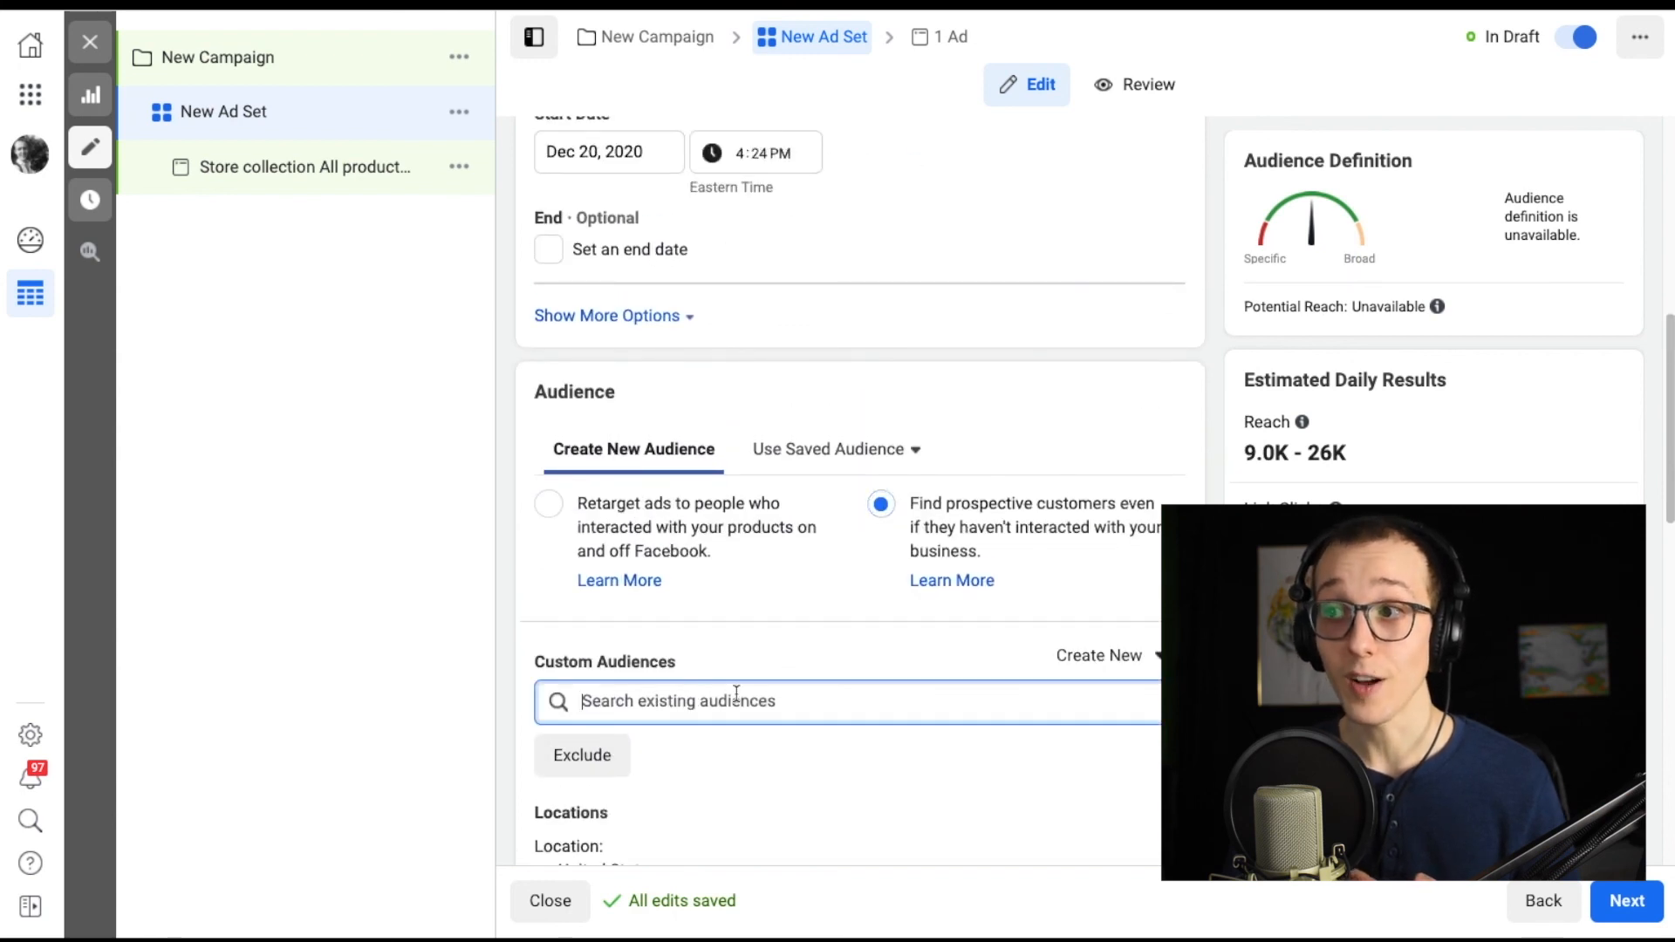
pyautogui.scroll(-1, 736, 693)
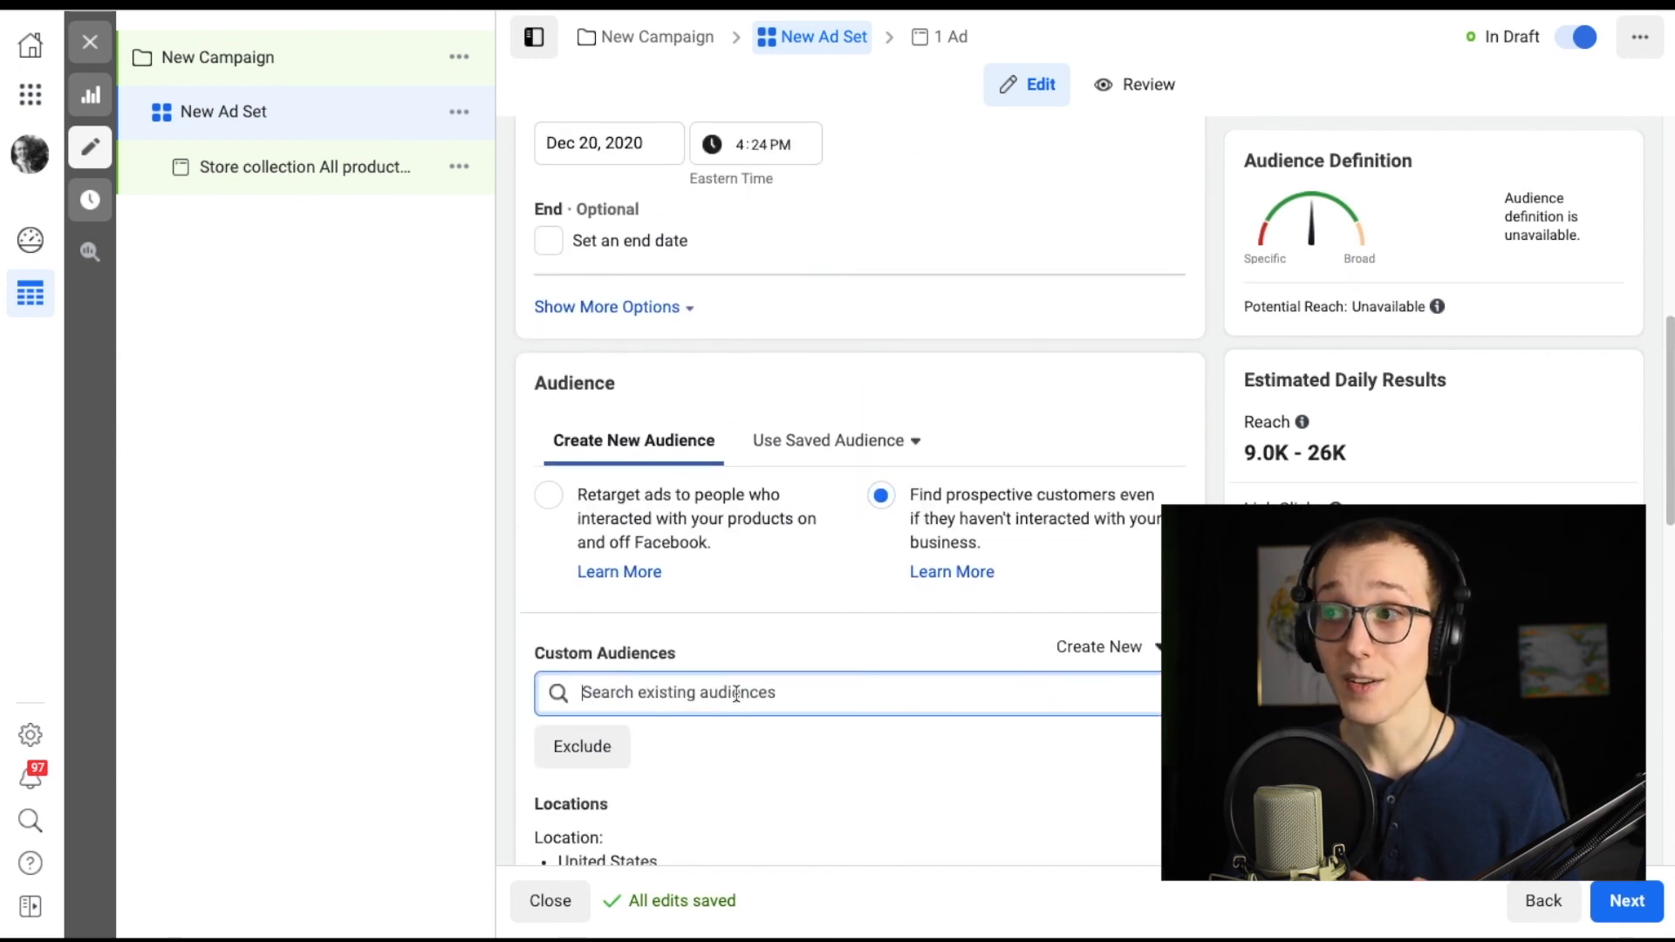
pyautogui.click(677, 689)
pyautogui.click(691, 759)
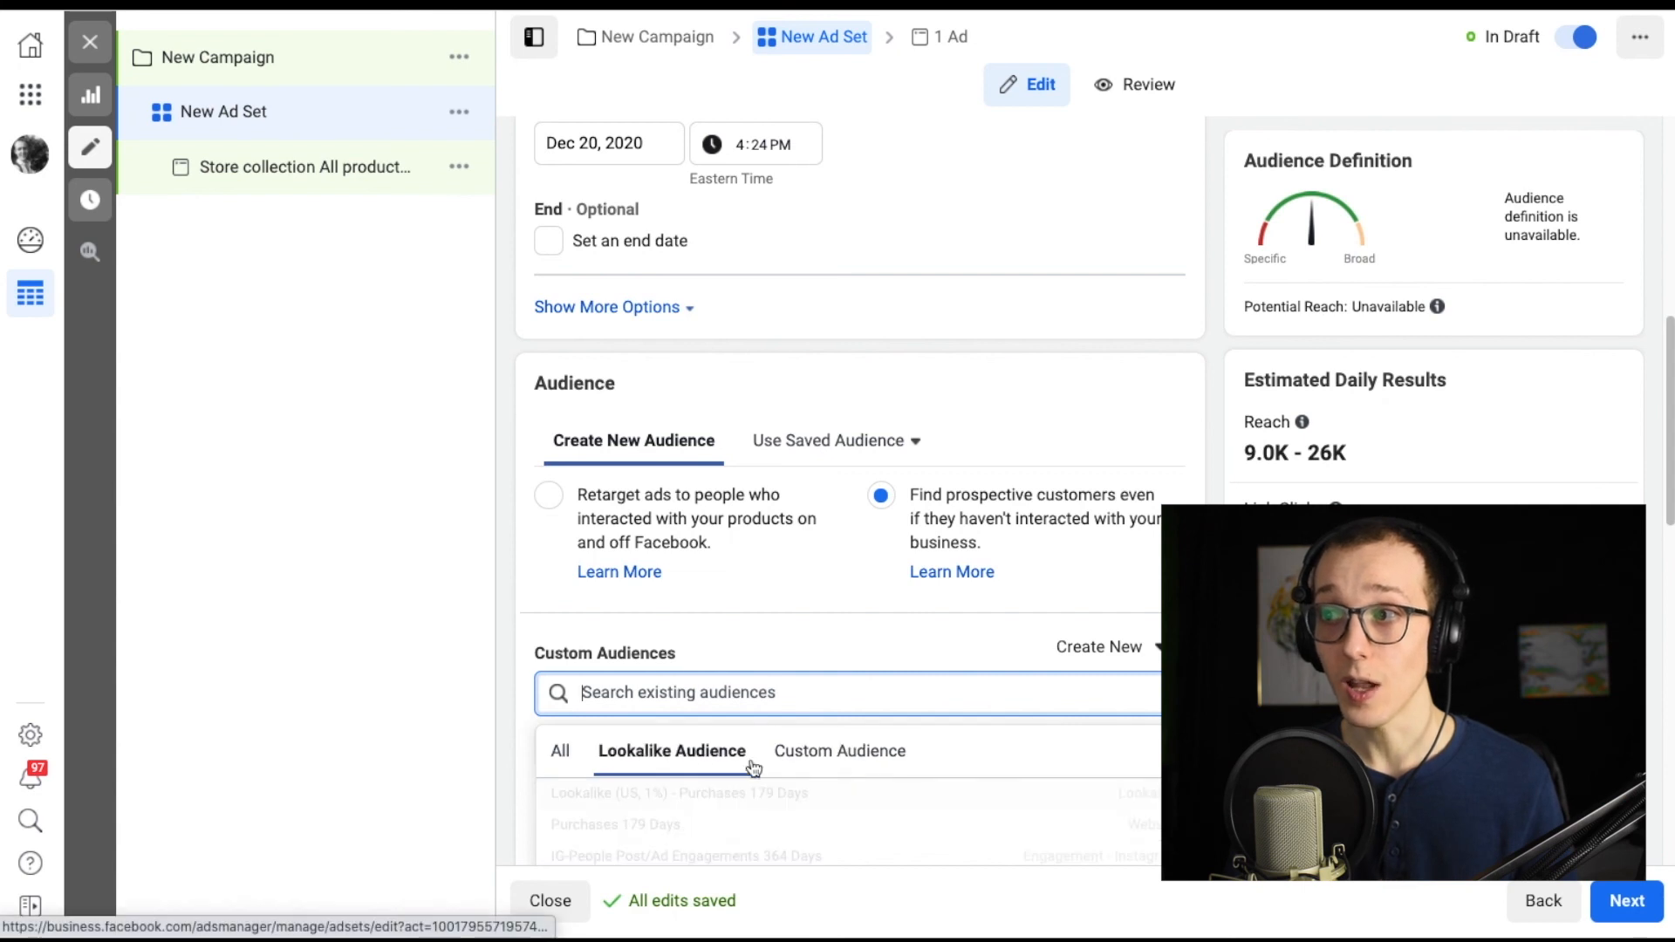
pyautogui.click(807, 762)
pyautogui.scroll(-10, 558, 628)
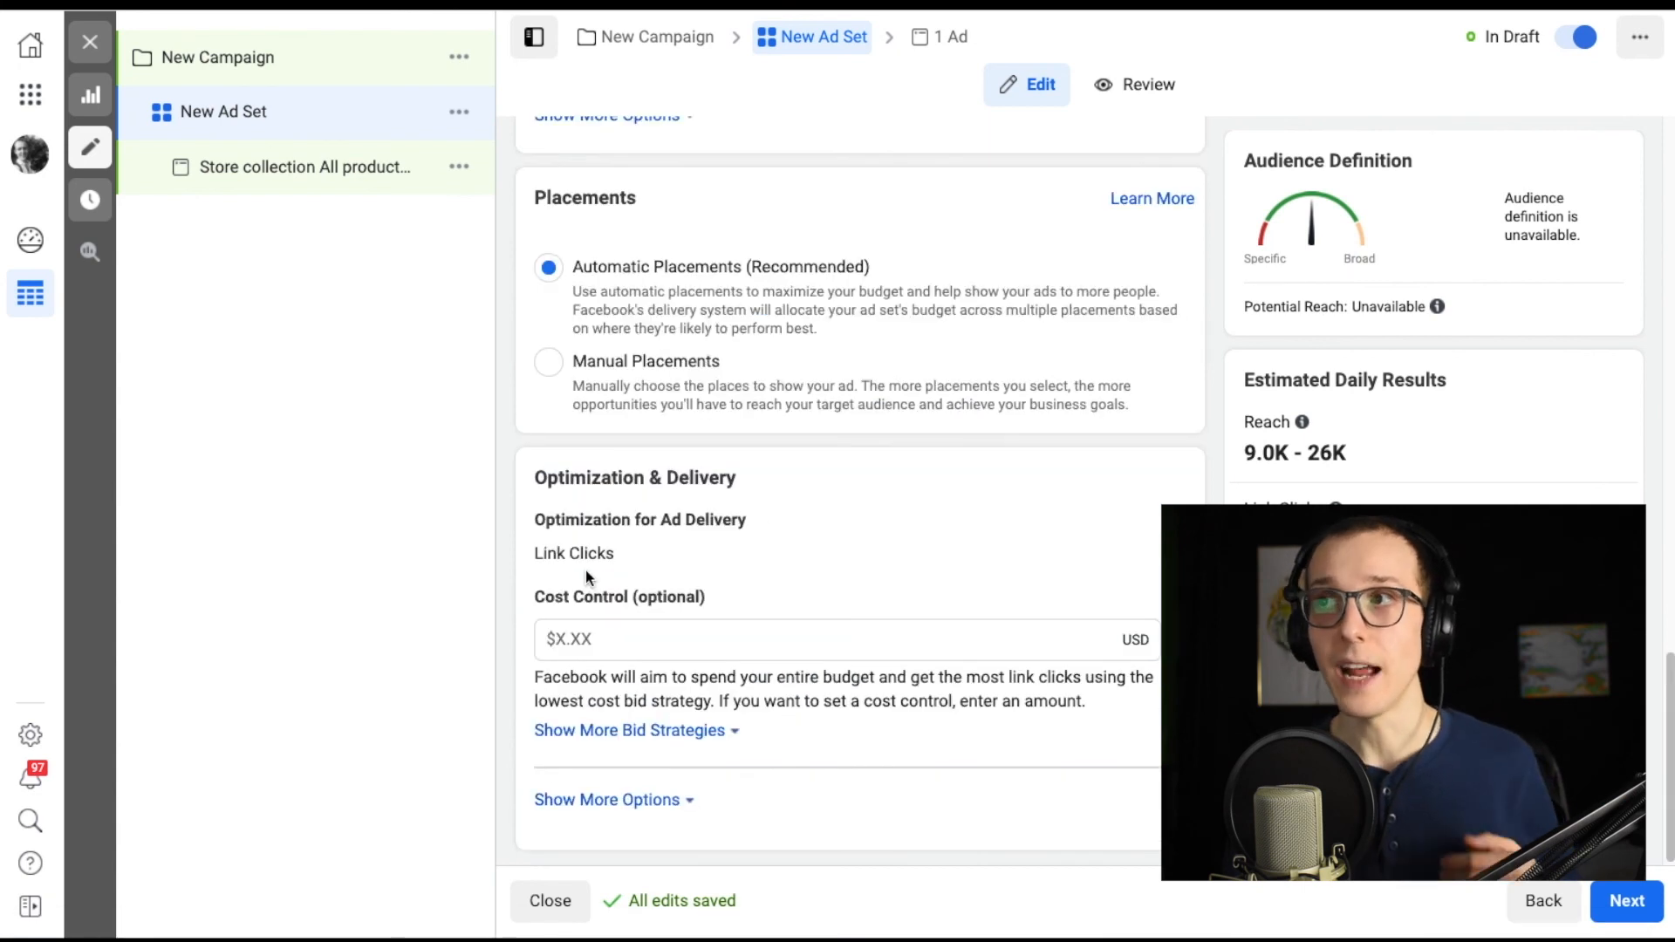